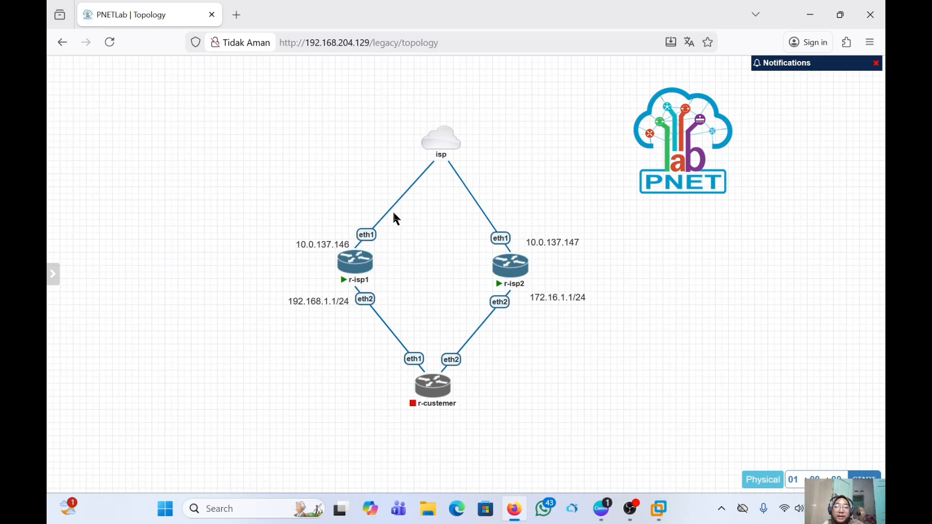
- Search for cmd and launch Command Prompt as administrator
mouse_move(428, 124)
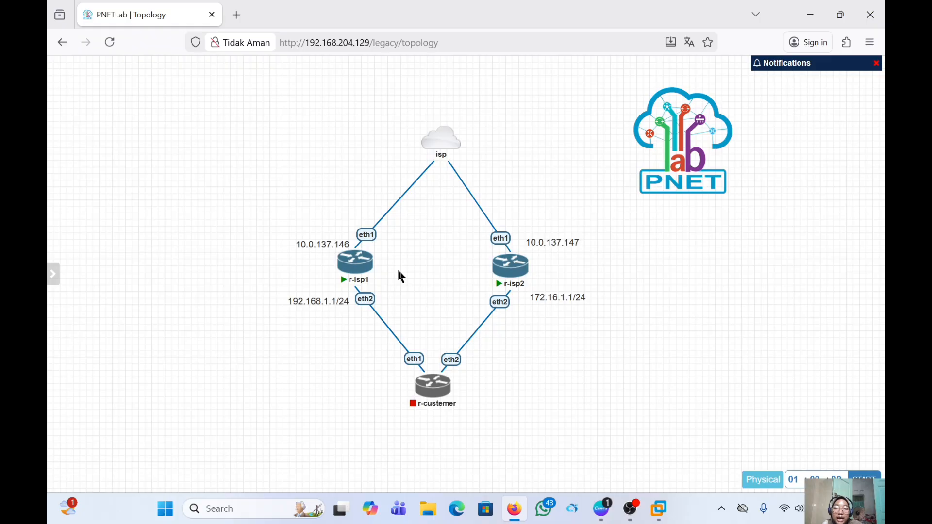
click(241, 512)
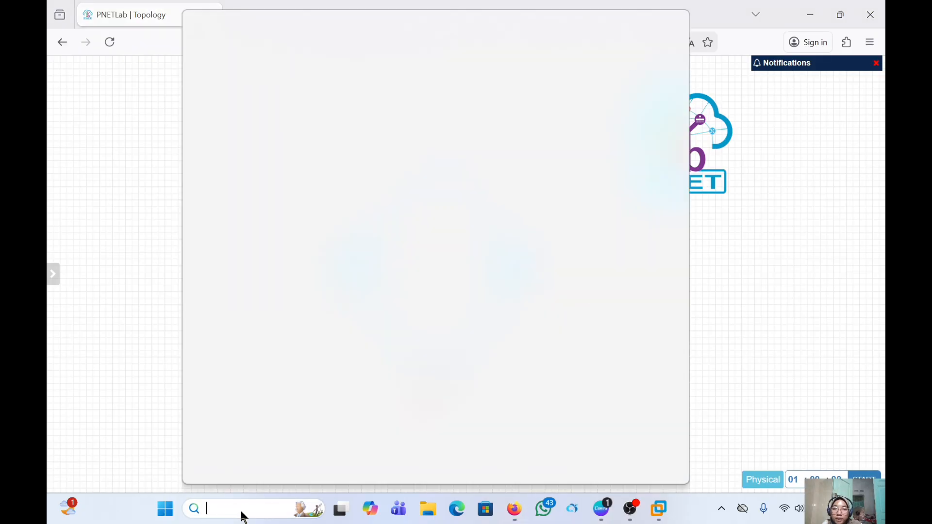
text(c)
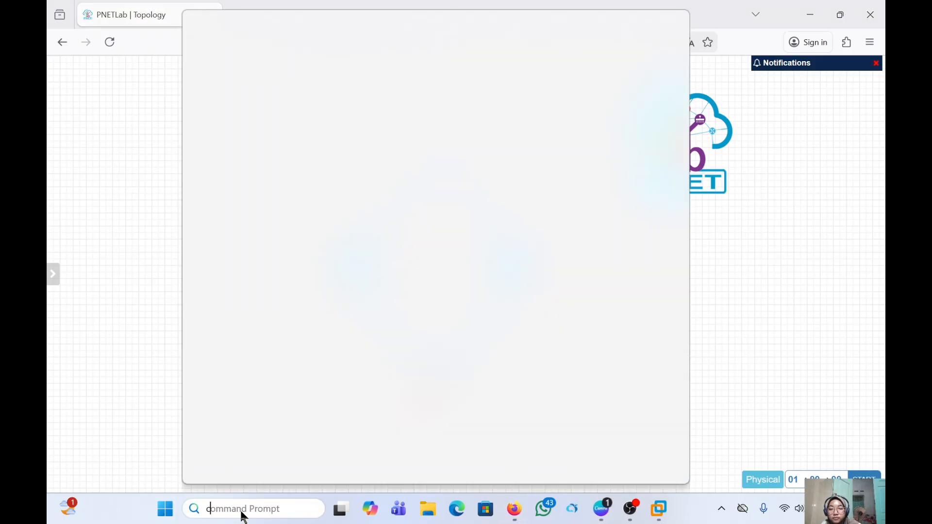
key(BackSpace)
text(c)
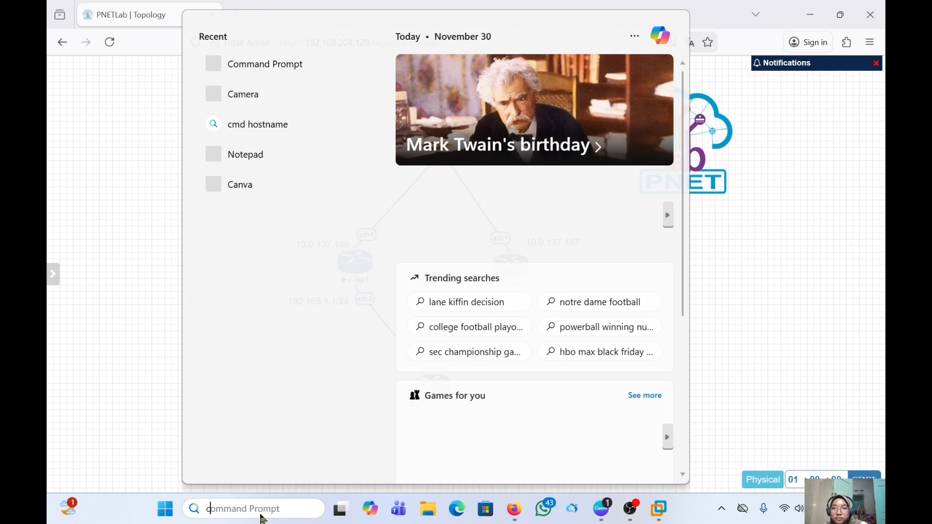
text(md)
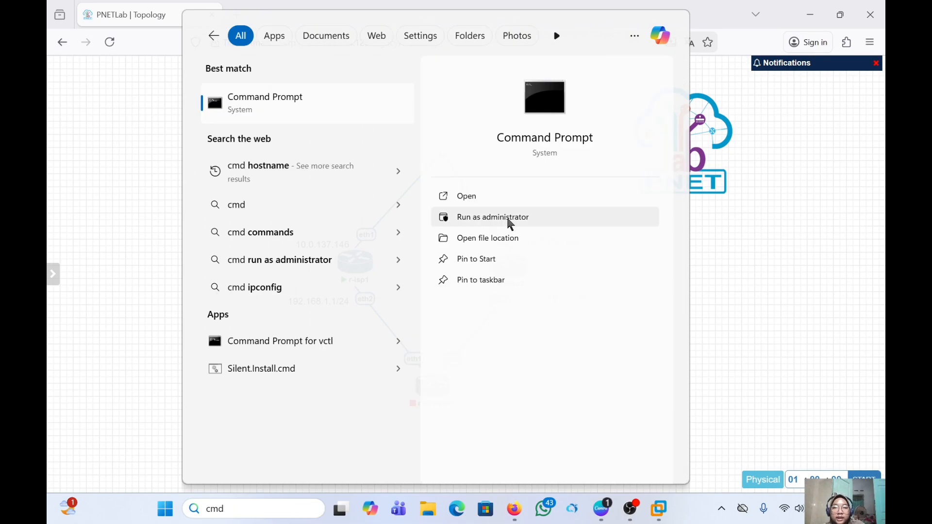
click(510, 222)
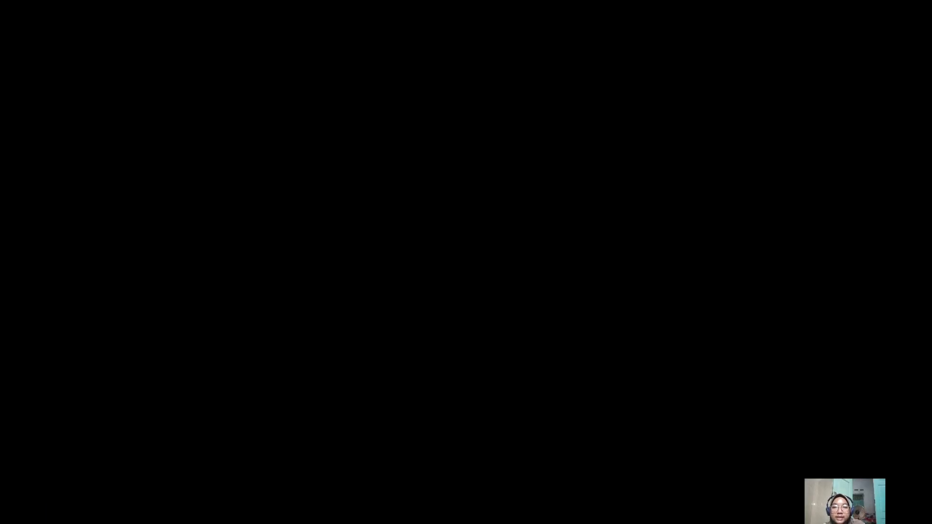
- Run 'route add 10.0.137.0 mask 255.255.255.0 192.168.204.129'
text(route add)
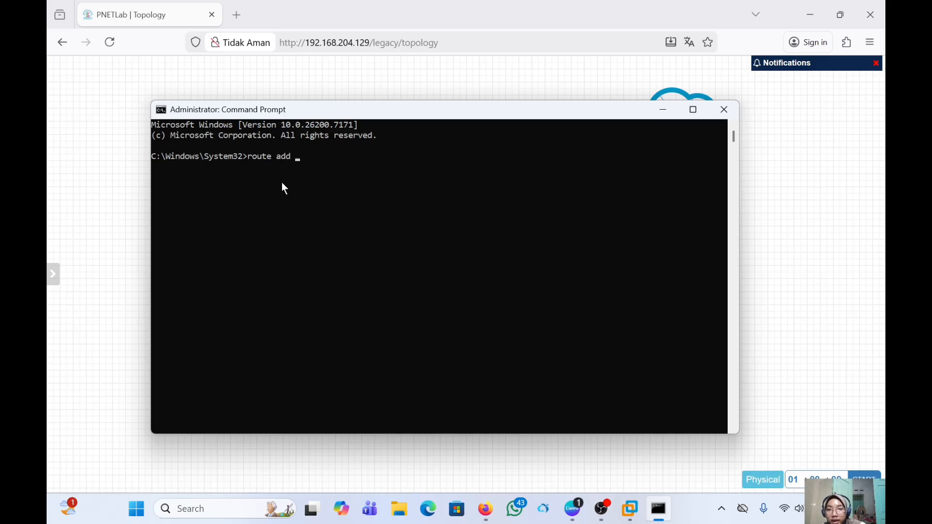
text(10.0)
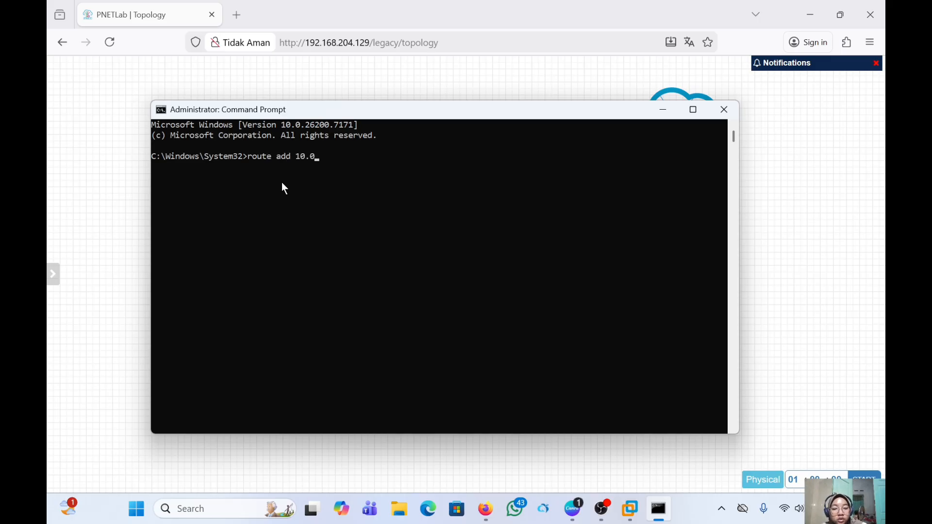
text(.137.0)
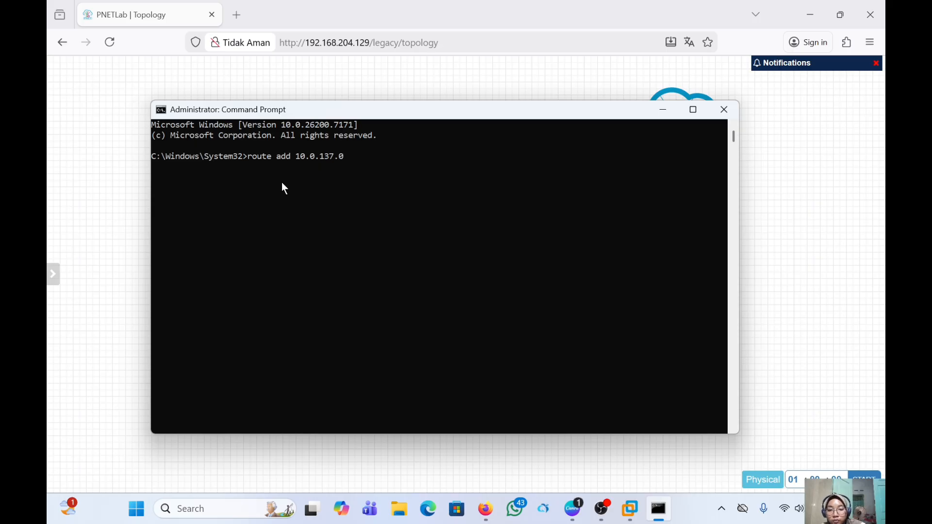
text( mask)
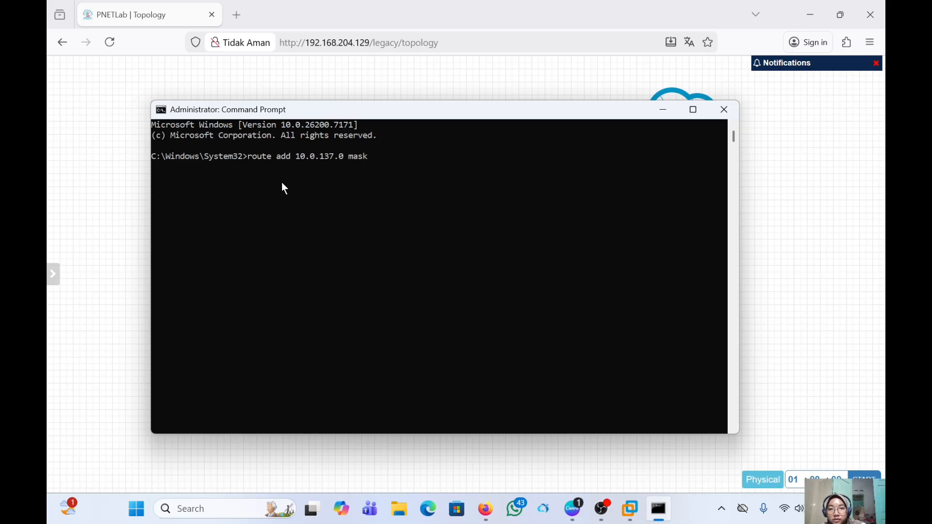
text( 255)
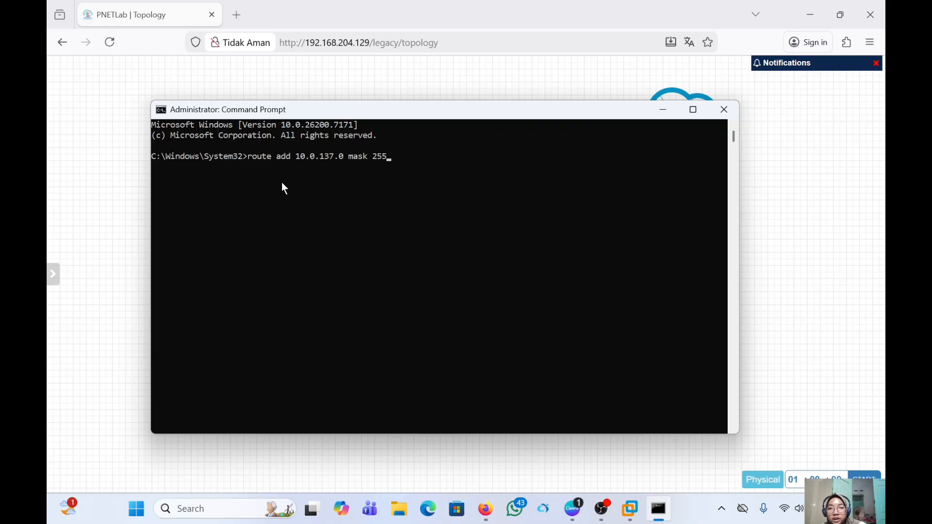
text(.255\\)
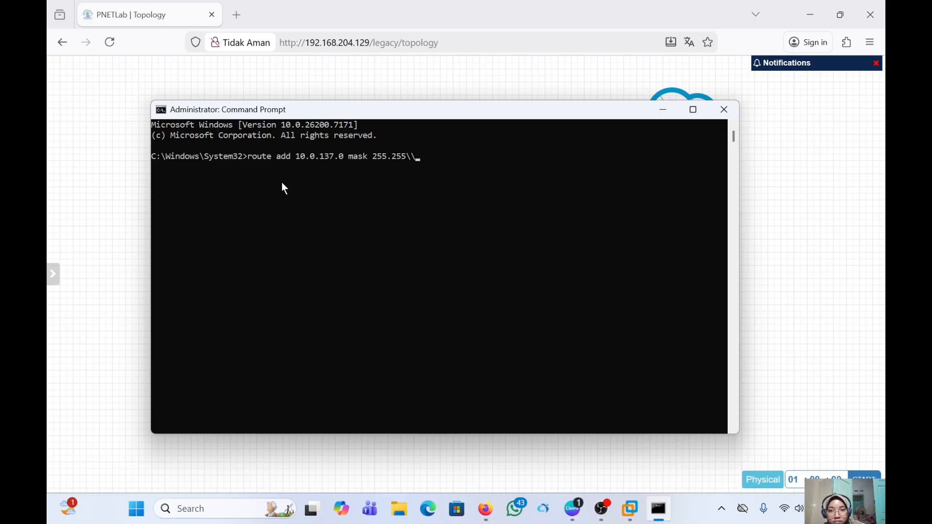
key(BackSpace)
key(BackSpace)
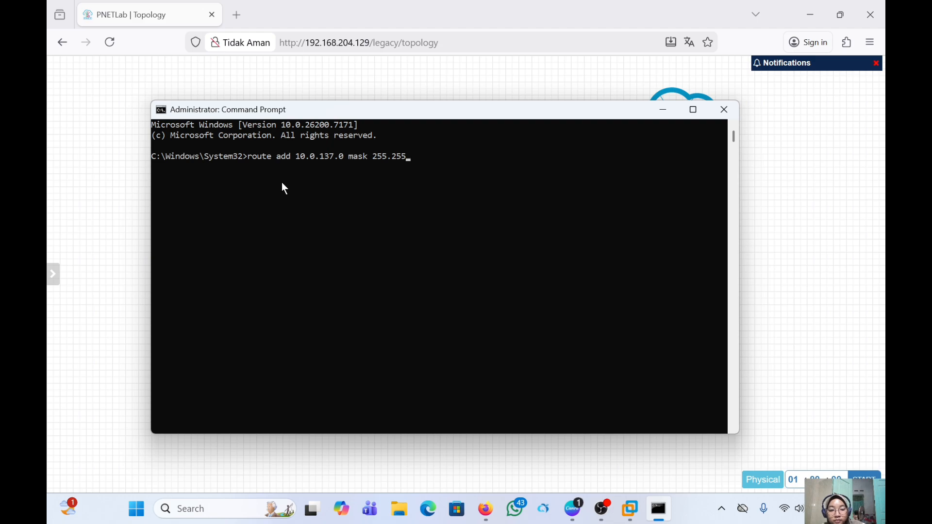
text(.255)
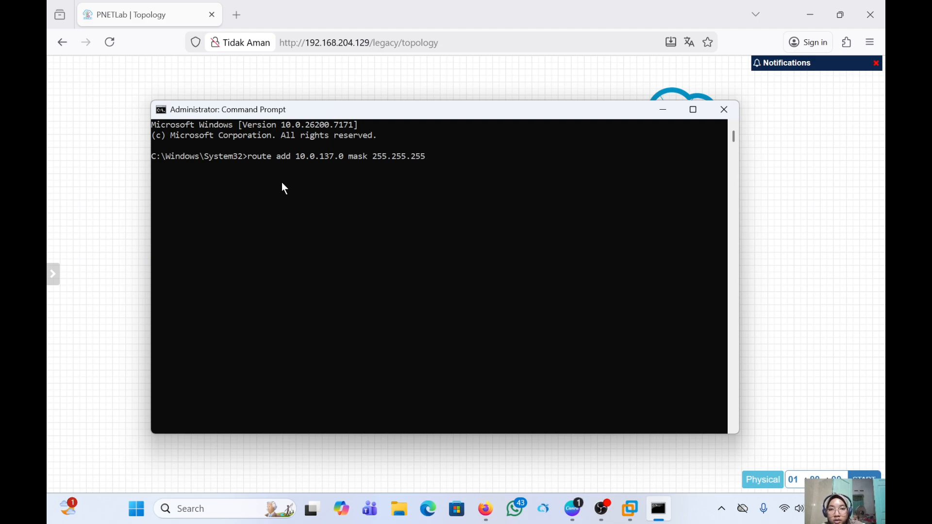
text(.0)
text( 1)
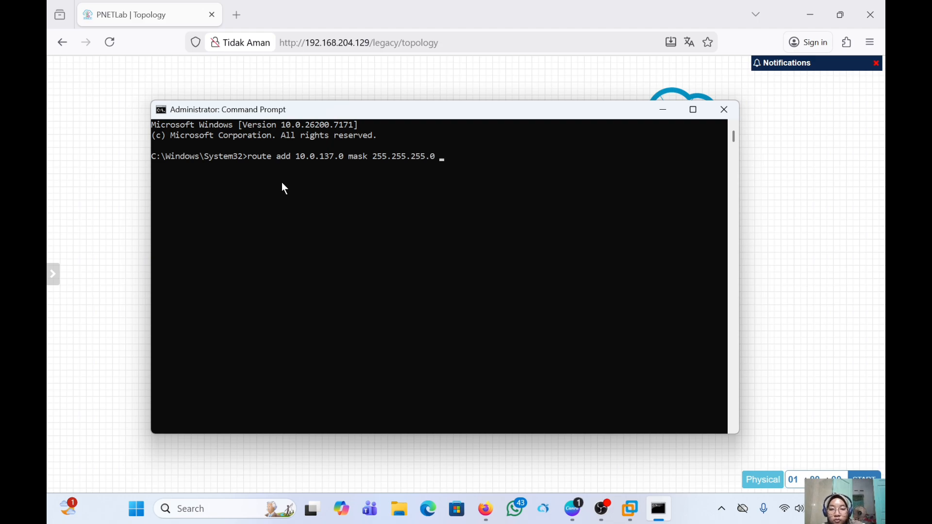
text(92)
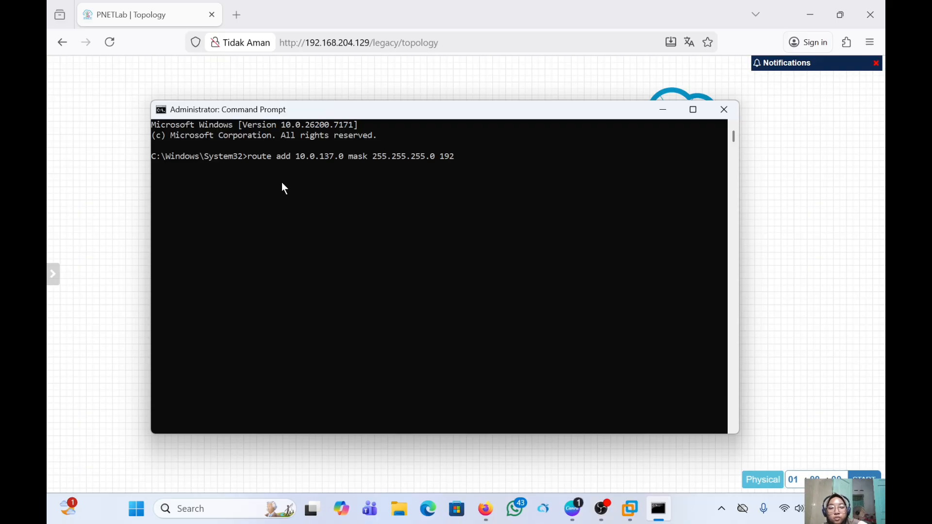
text(.1)
text(6)
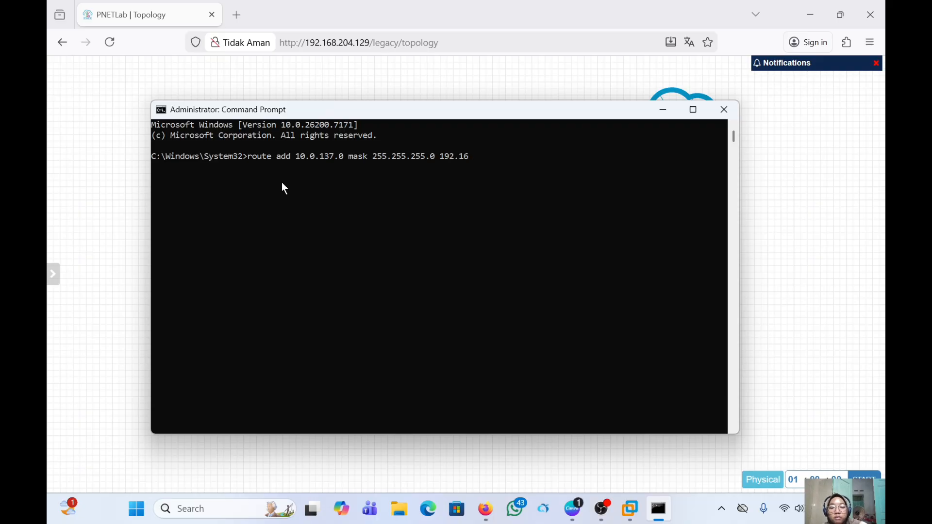
text(8.2)
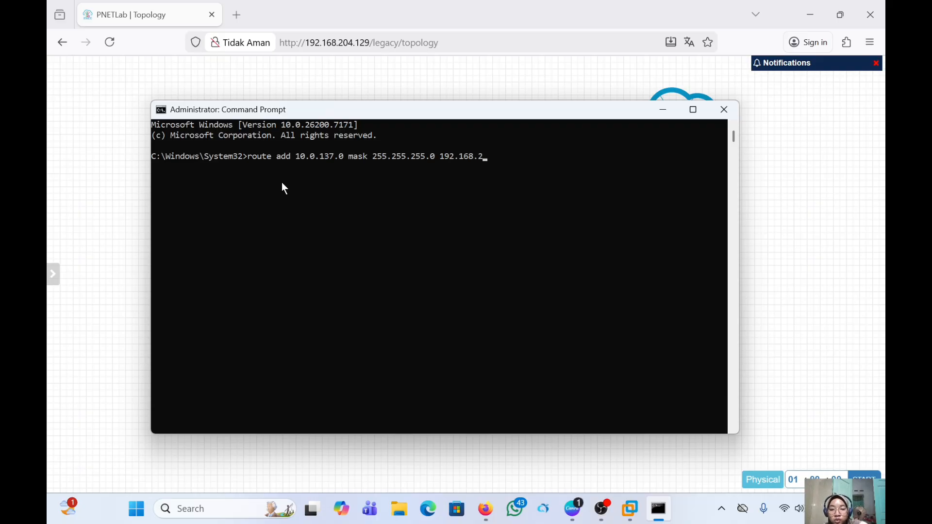
text(04.)
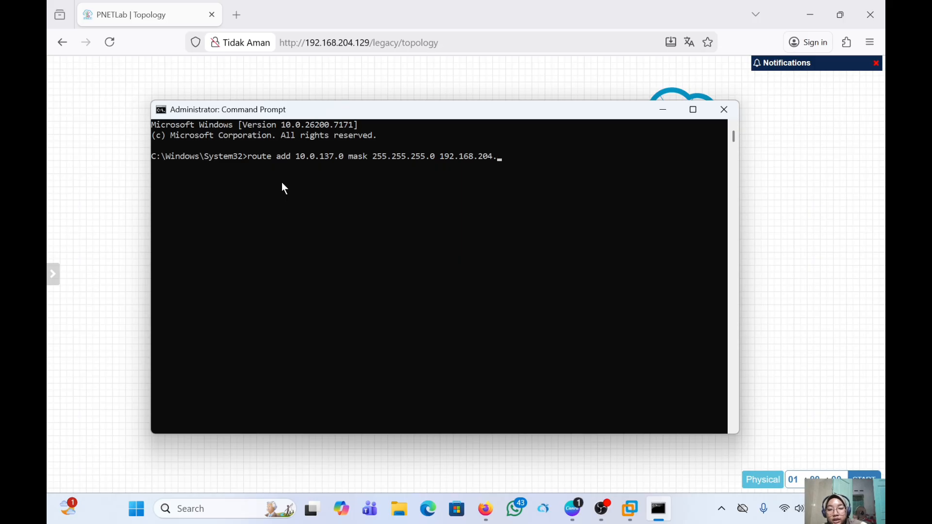
text(129)
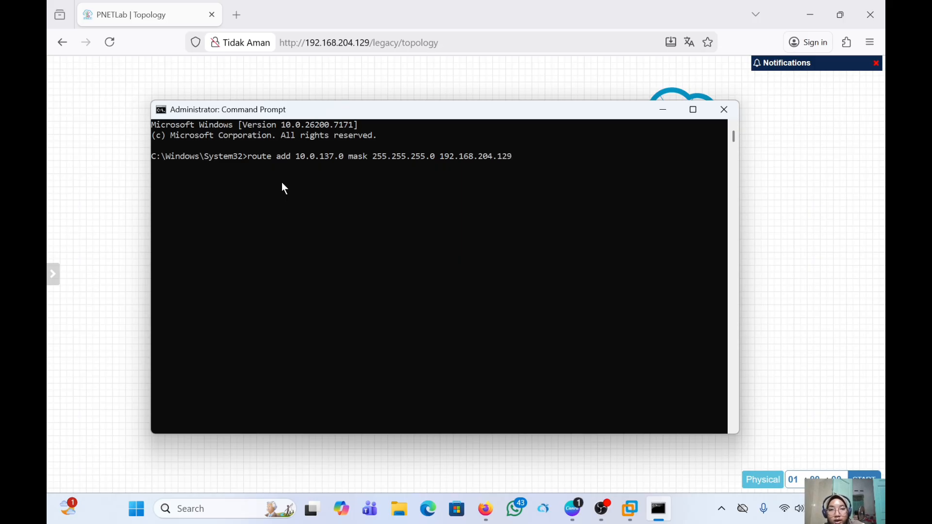
key(Return)
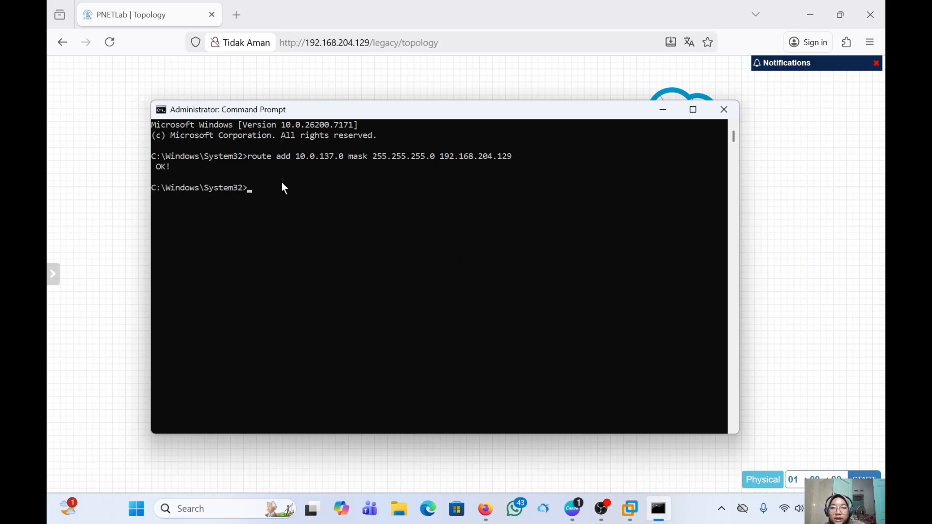
- Open r-isp1's console and log in as admin with an empty password, skipping the new-password prompt
click(232, 507)
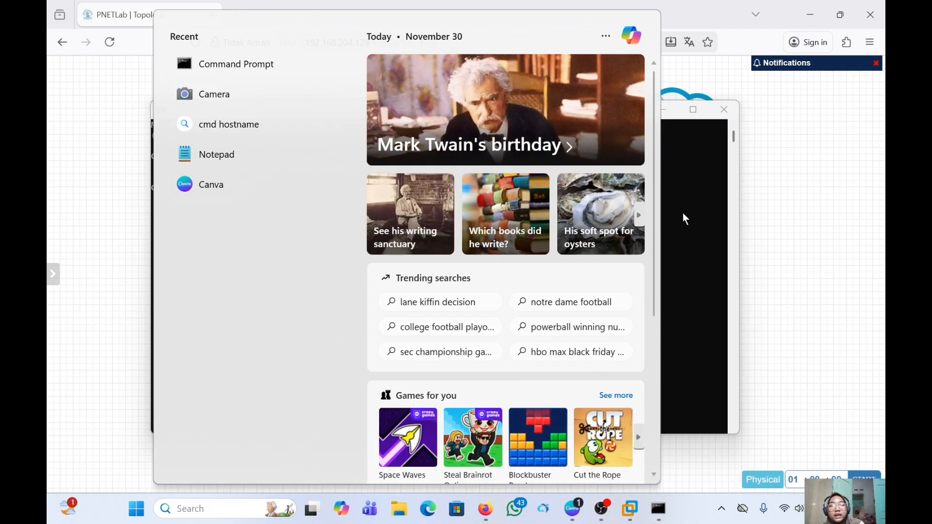
click(824, 112)
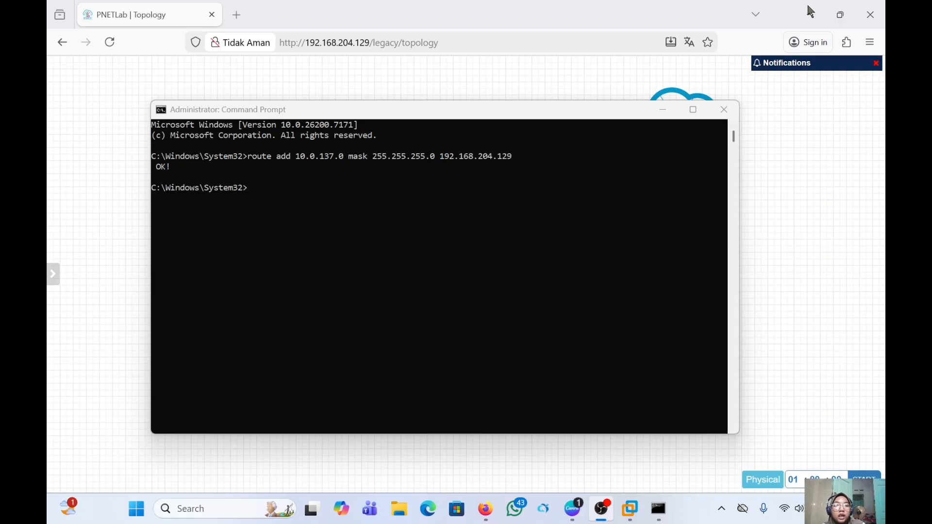
click(663, 109)
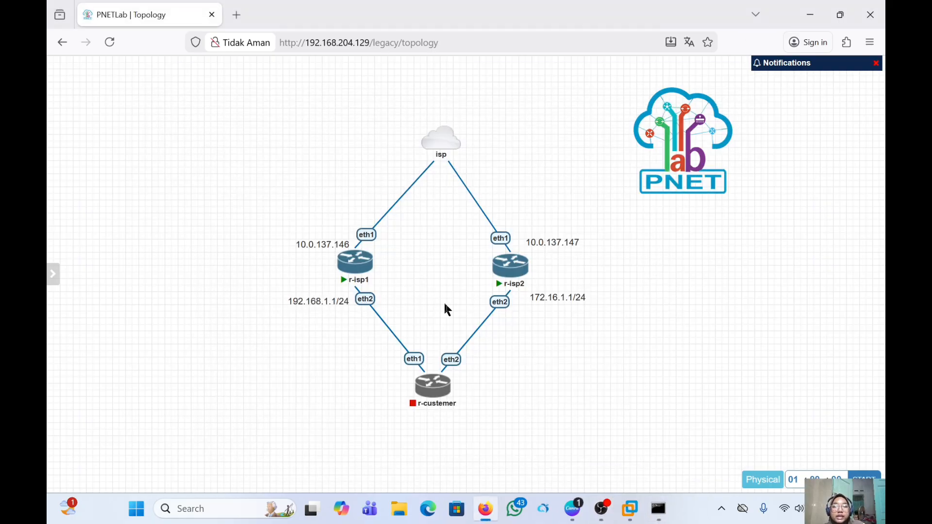
click(354, 270)
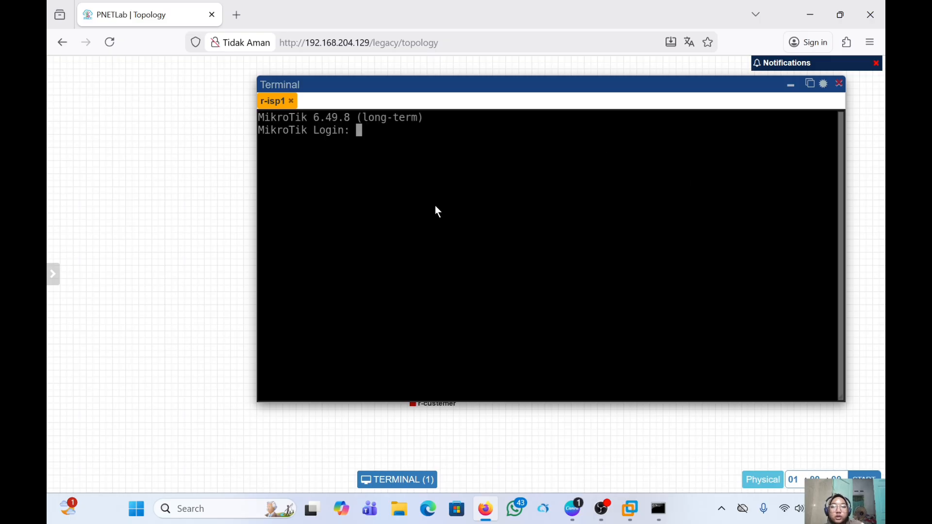
text(admin)
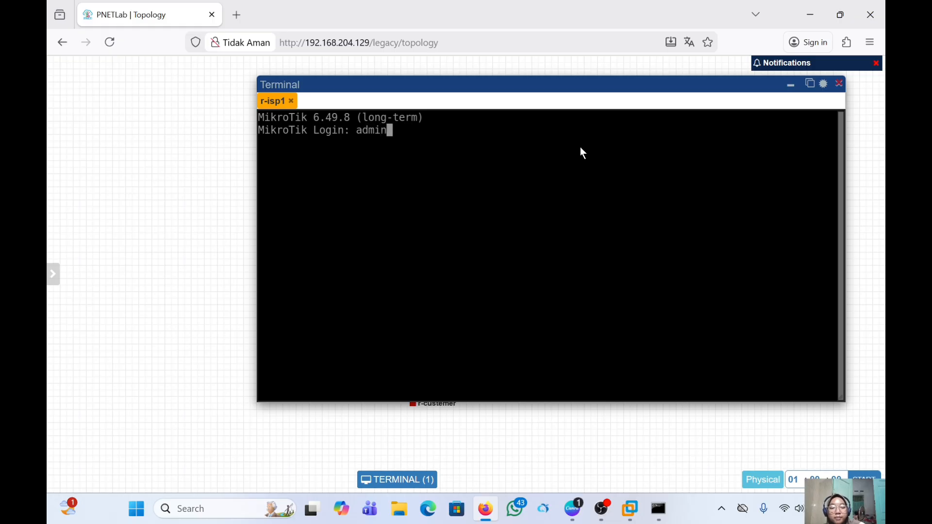
key(Return)
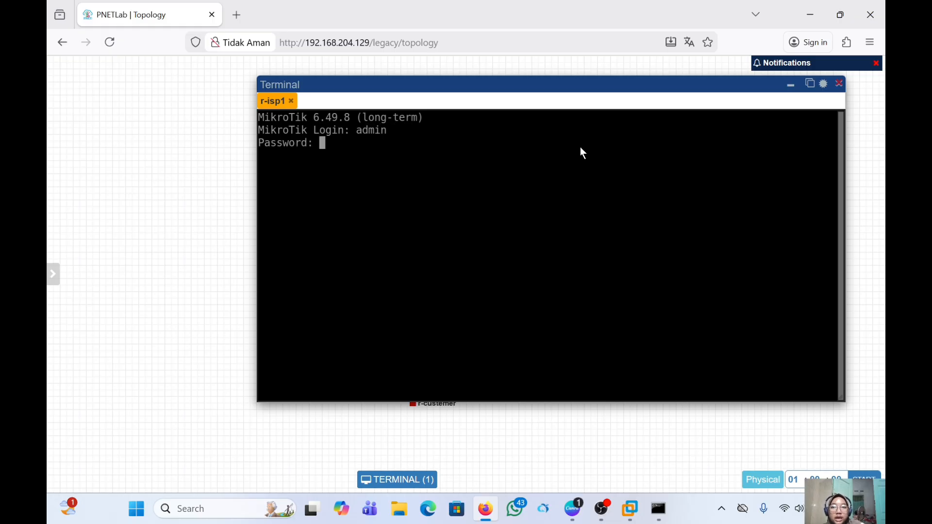
key(Return)
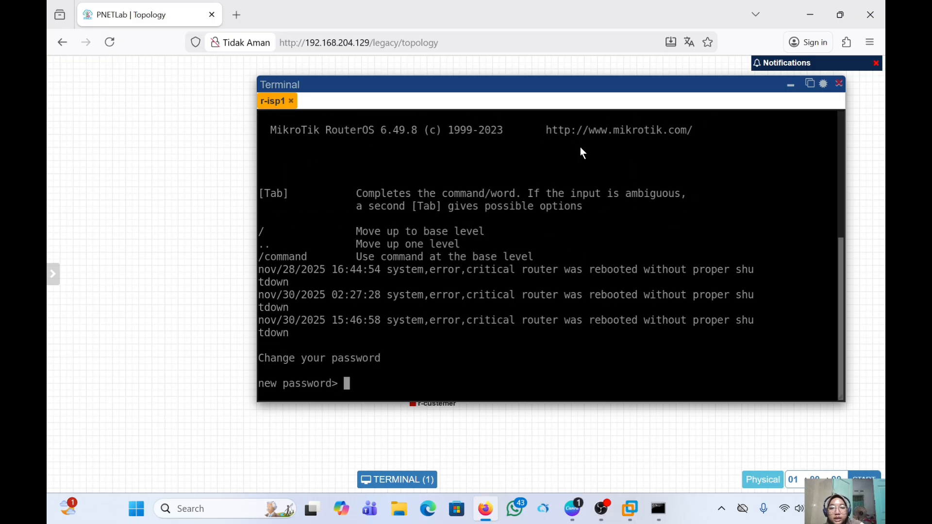
key(Return)
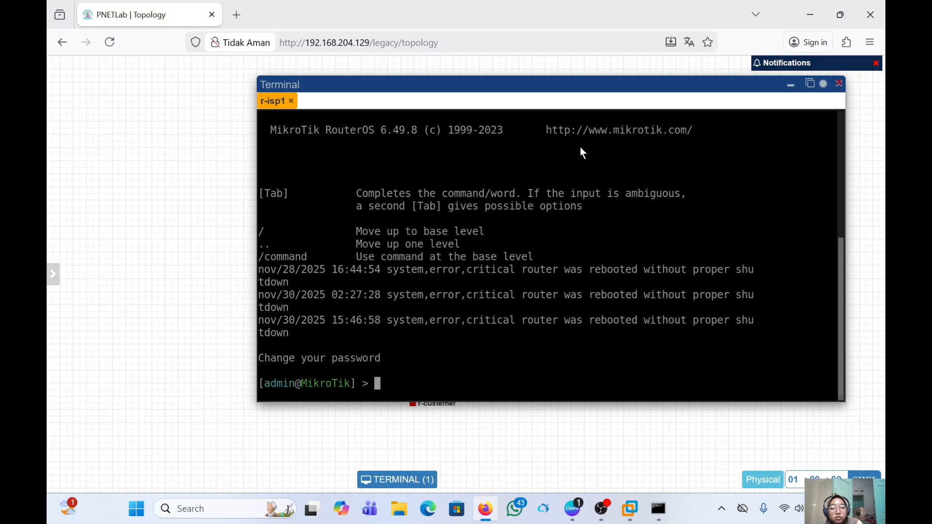
- In a new r-isp1 console tab, run ip address print to show 10.0.137.146/24 on ether1, then return to the topology
text(ip)
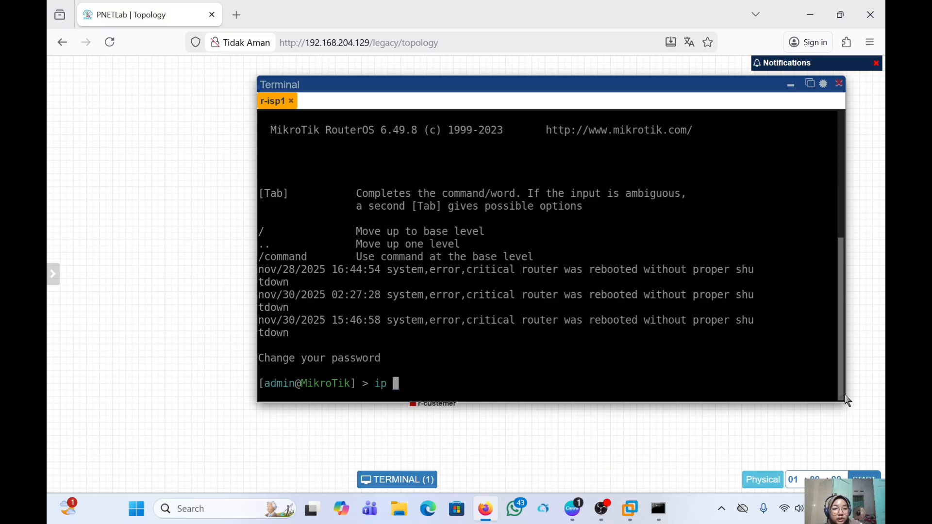
click(809, 83)
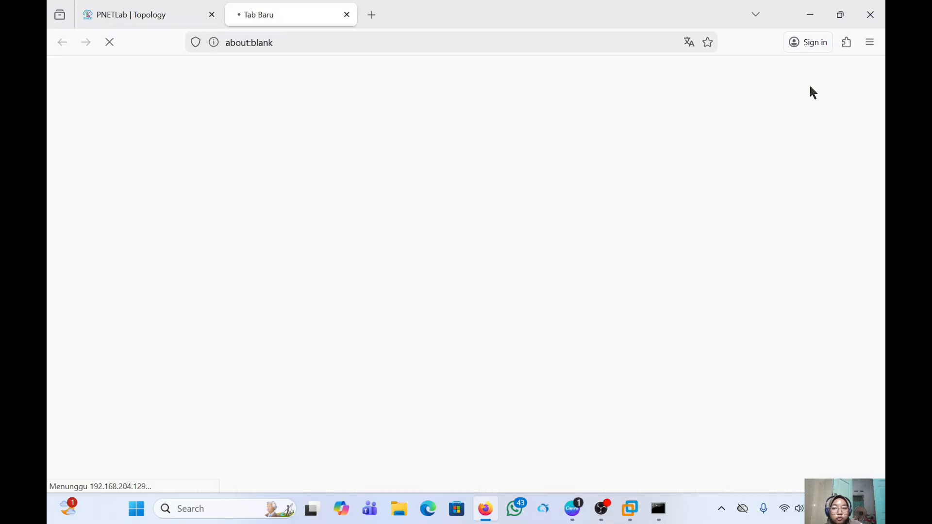
key(Return)
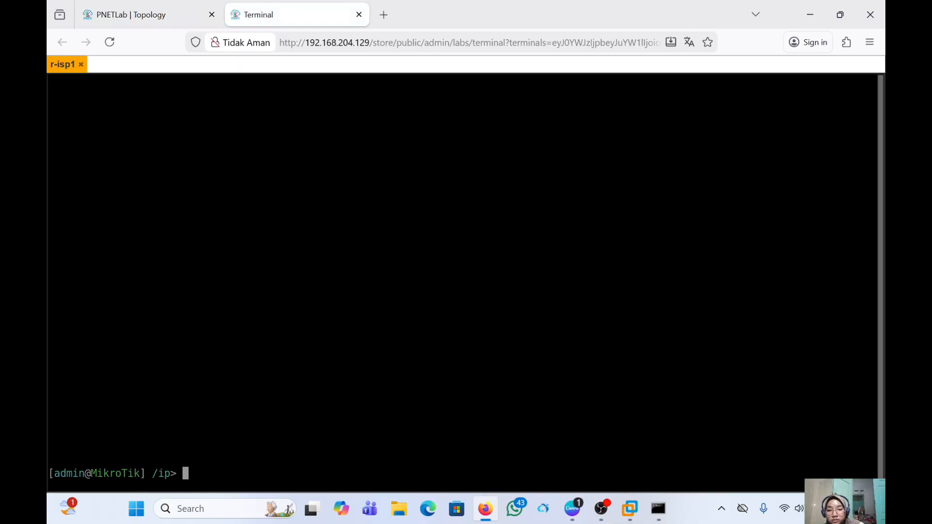
text(/)
key(Return)
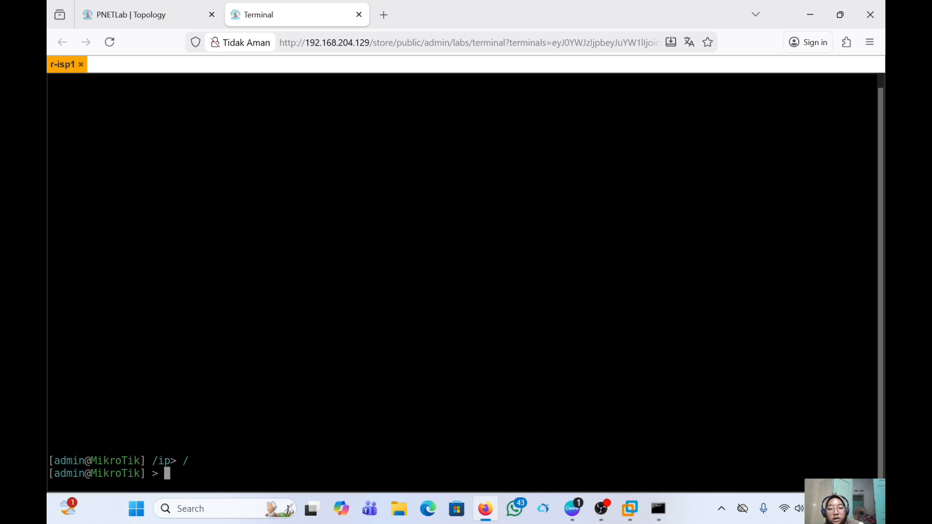
text(ip address )
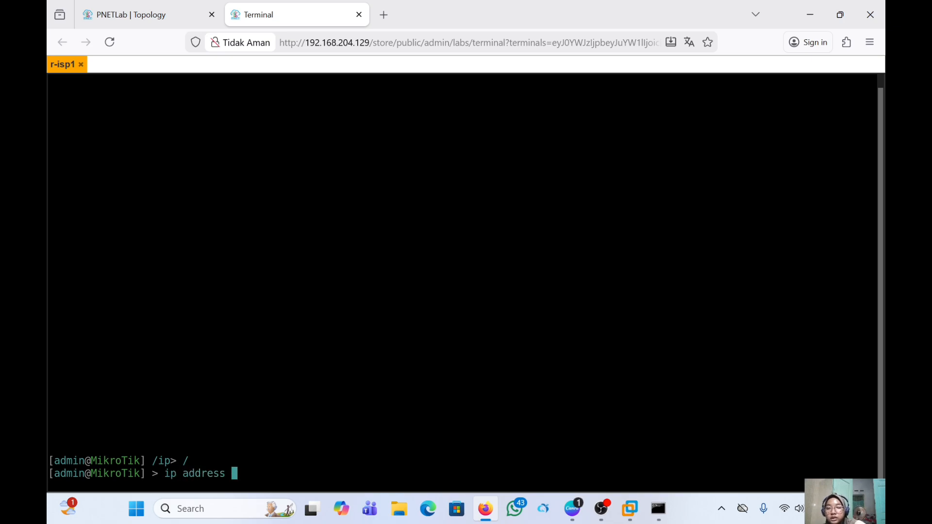
text(print)
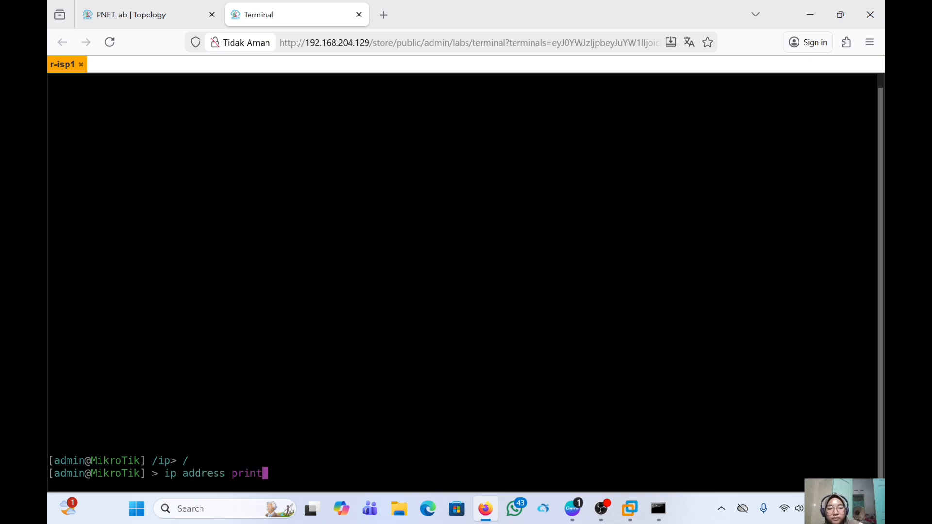
key(Return)
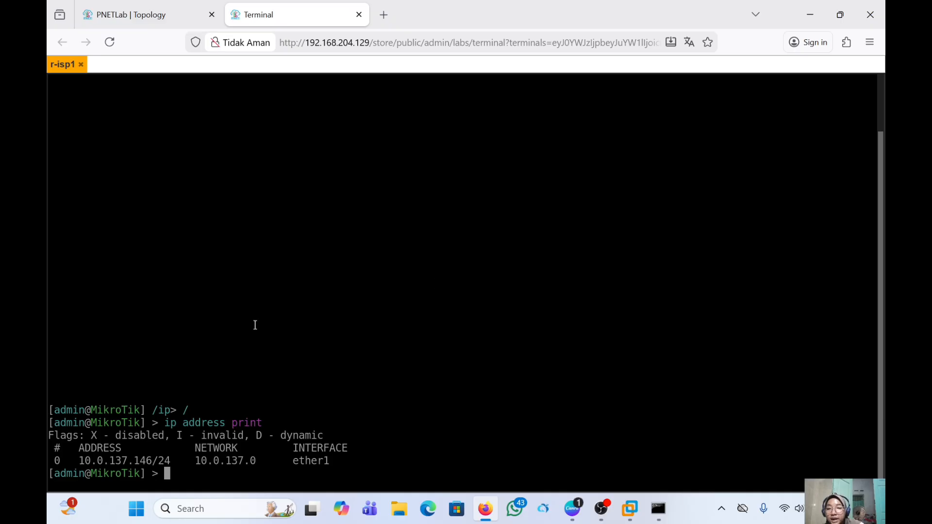
click(133, 15)
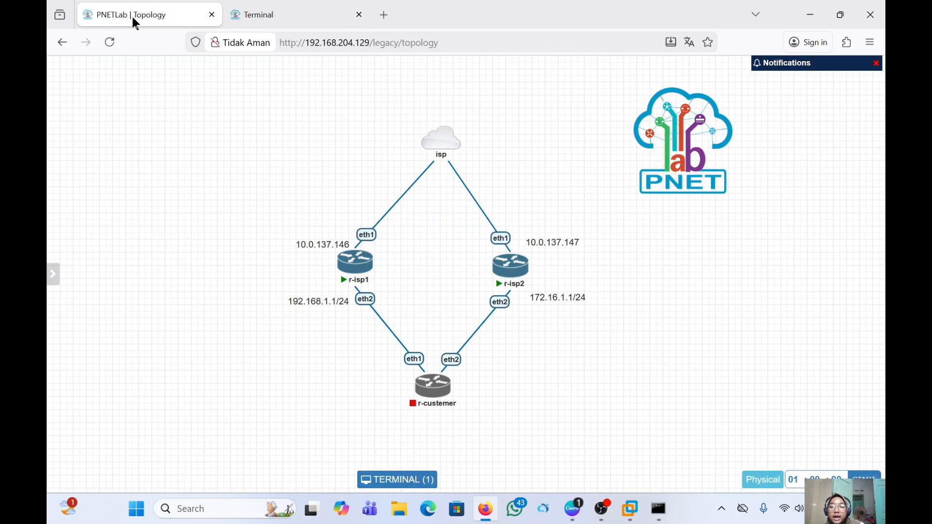
- Open r-isp2's console and log in as admin with an empty password, skipping the new-password step with Ctrl+C
click(510, 266)
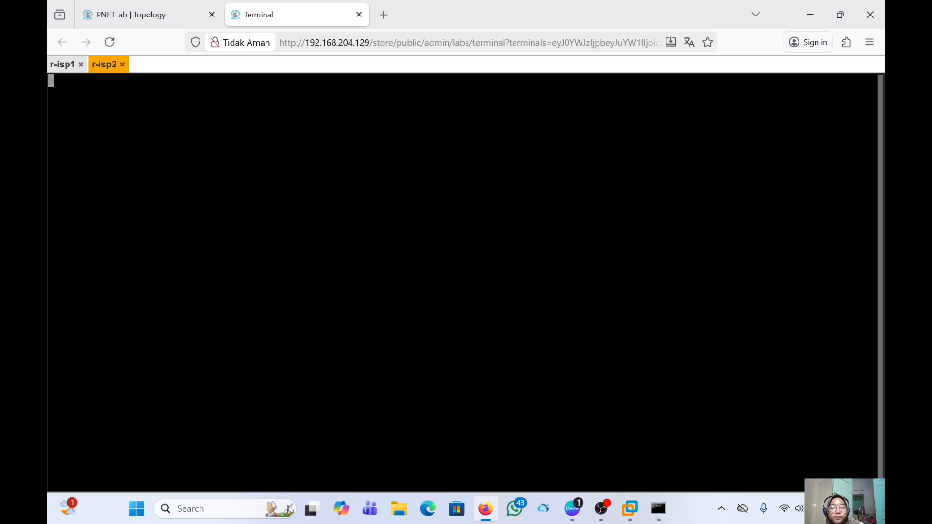
text(admin)
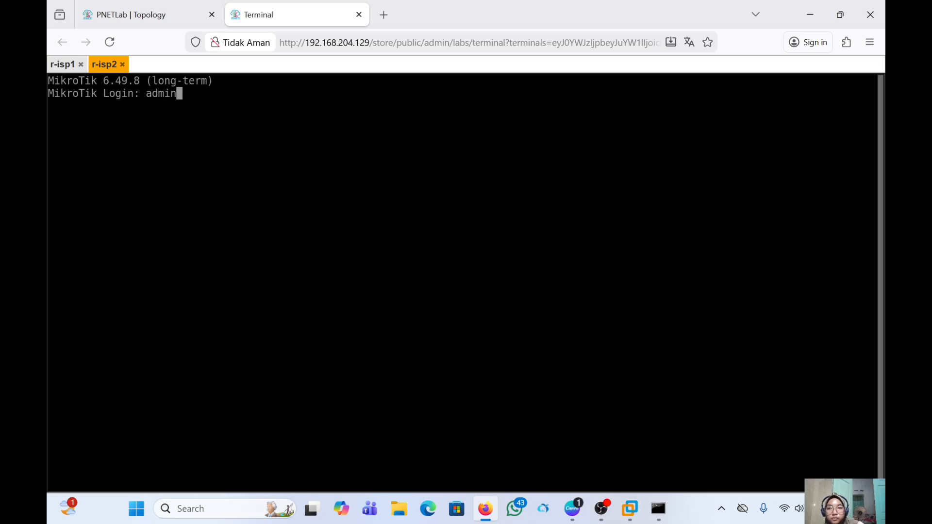
key(Return)
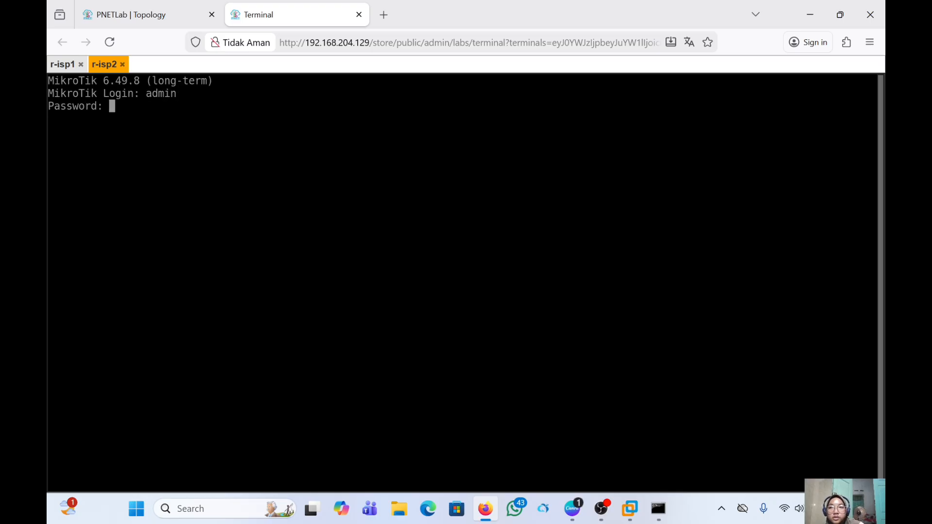
key(Return)
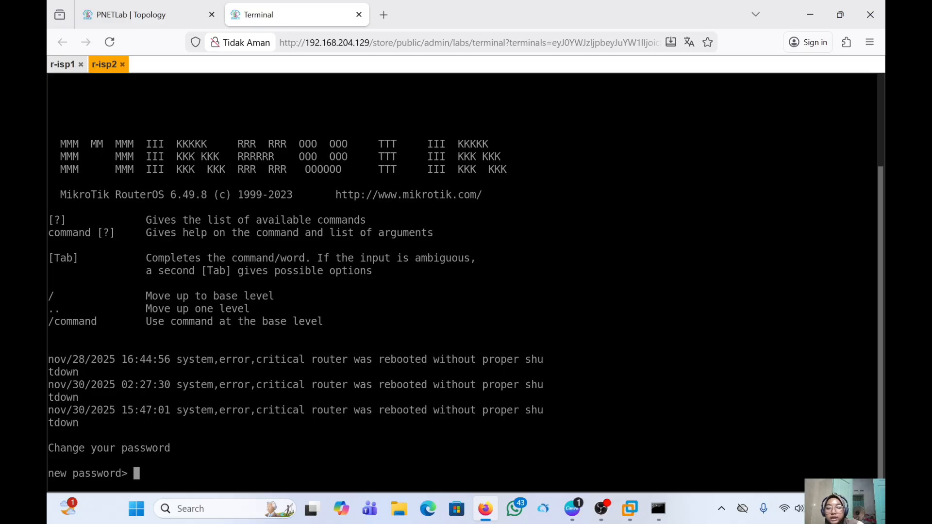
key(ctrl+c)
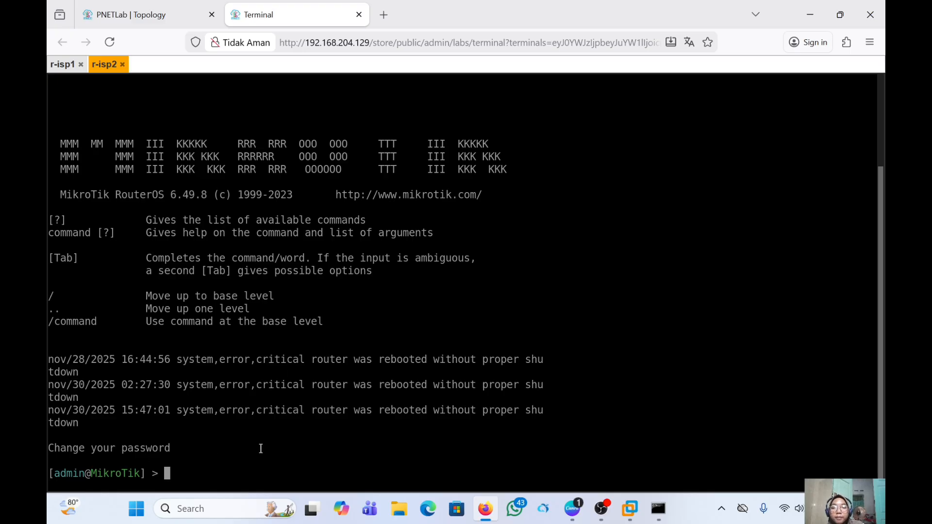
click(238, 508)
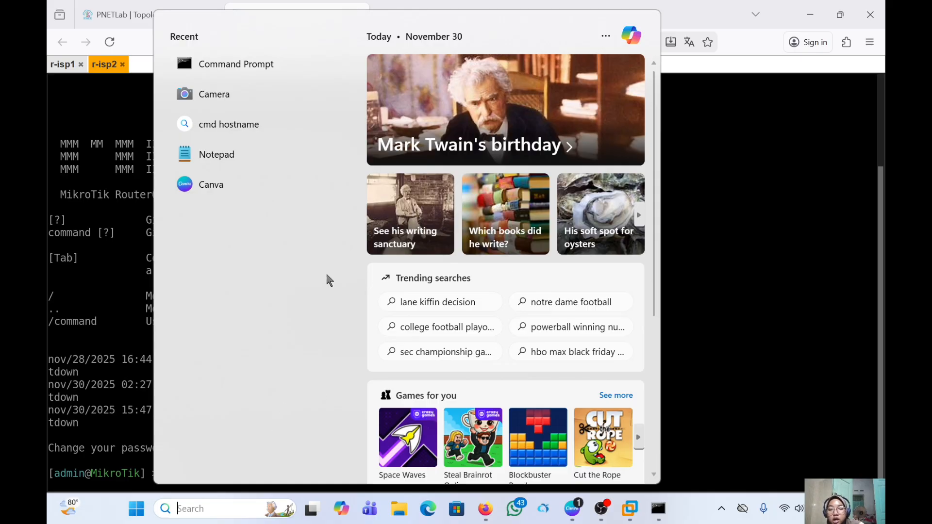
- Launch winbox64.exe and minimize it, then begin typing 'ip add' at the r-isp2 prompt
text(win)
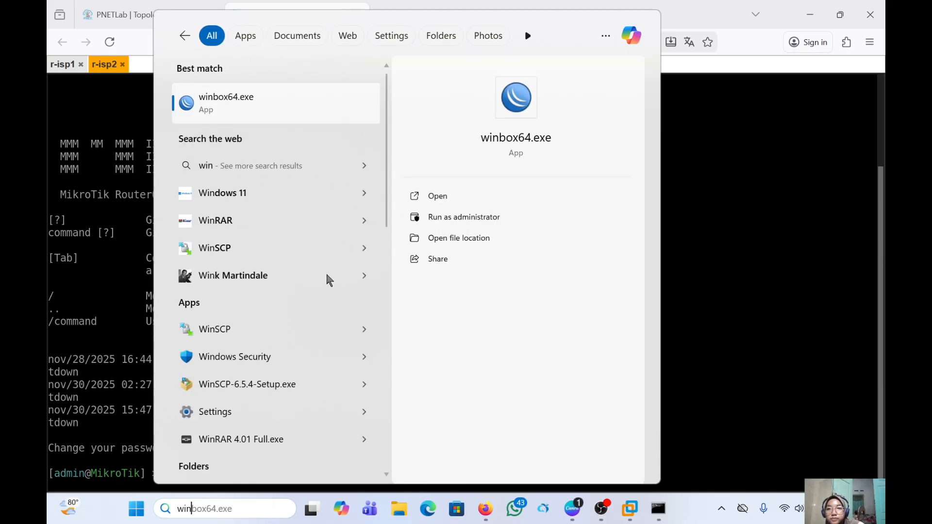
click(319, 125)
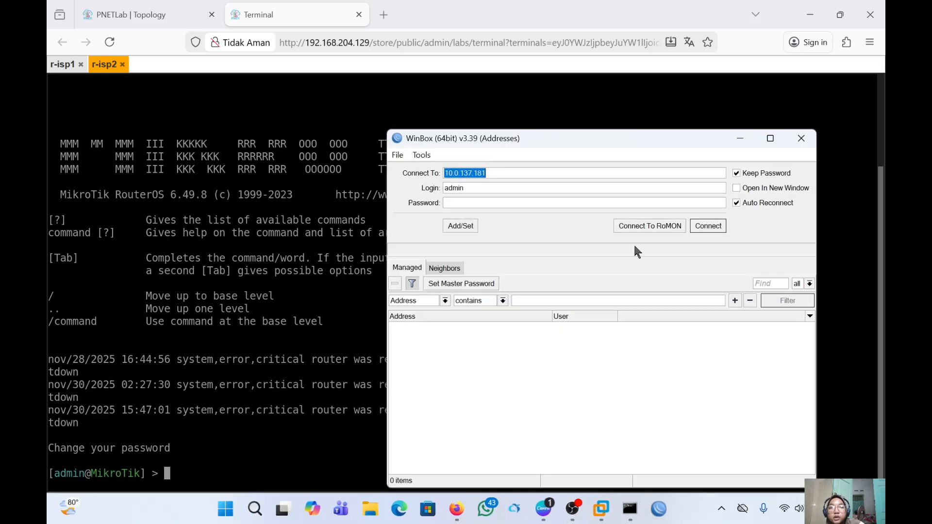
click(737, 138)
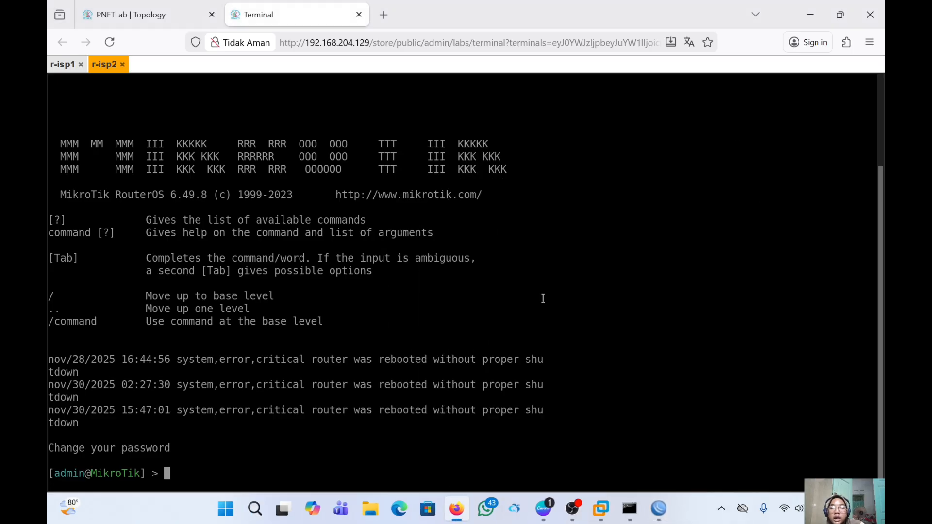
text(ip)
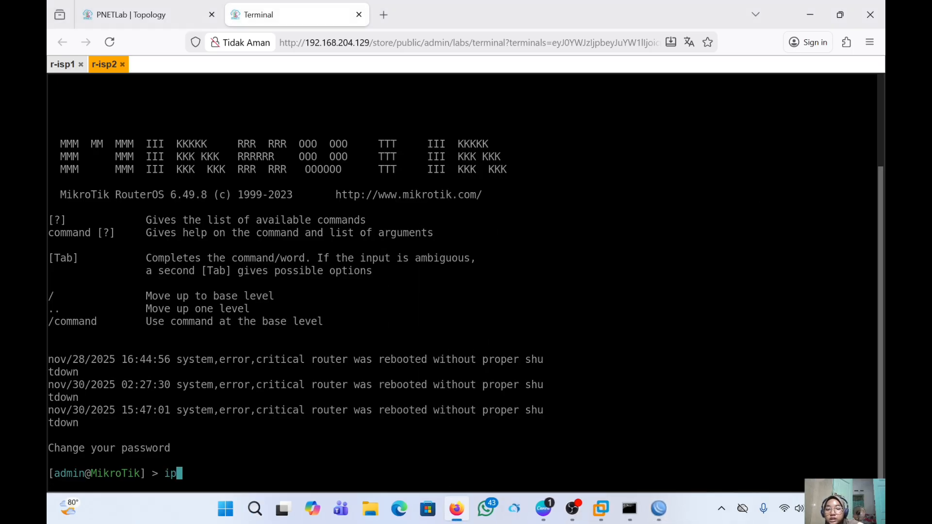
text( add)
- Run ip address print on r-isp2, showing its ether1 address on the 10.0.137.0 network
key(Tab)
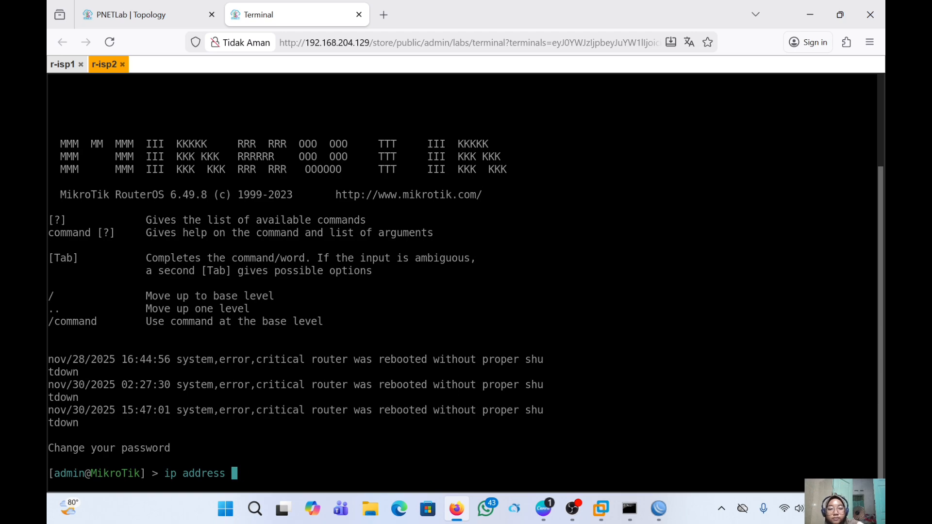
text(print)
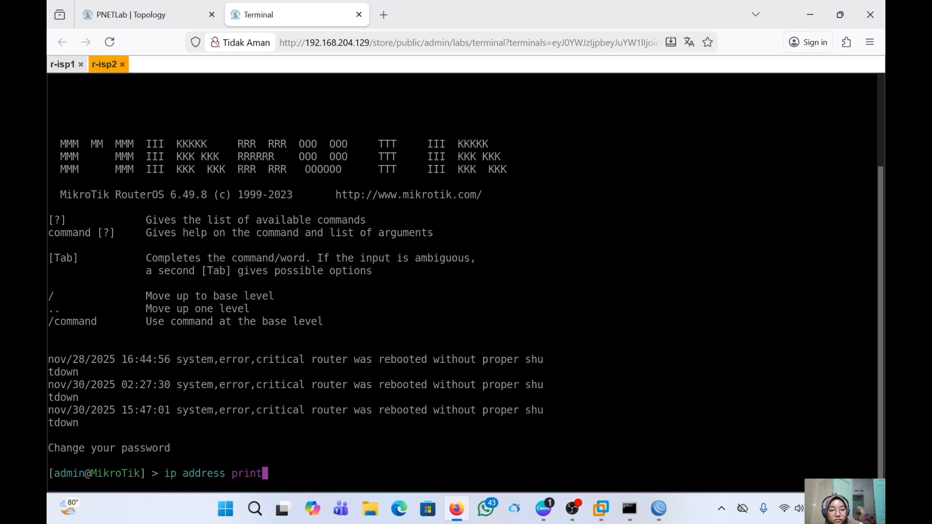
key(Return)
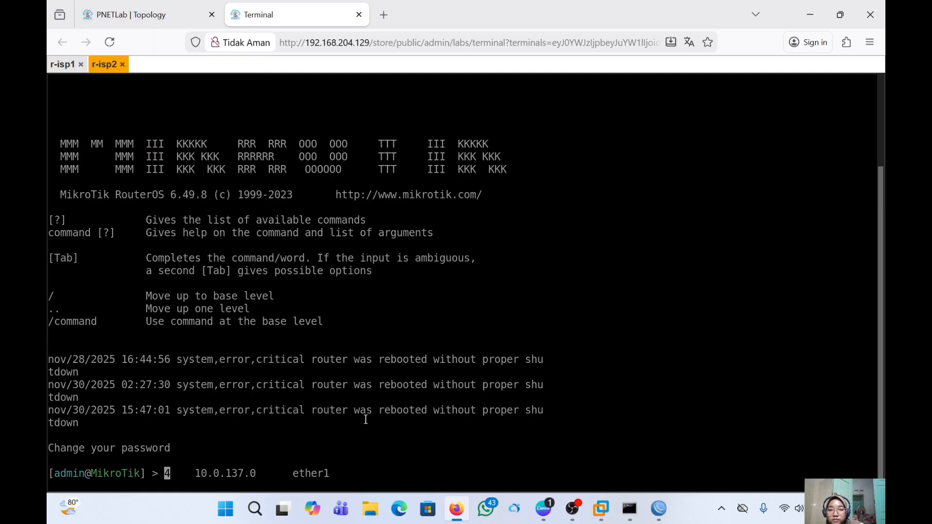
key(BackSpace)
key(Up)
key(Return)
- Close the r-isp2 console tab and move r-isp2 slightly up-left on the topology
click(123, 65)
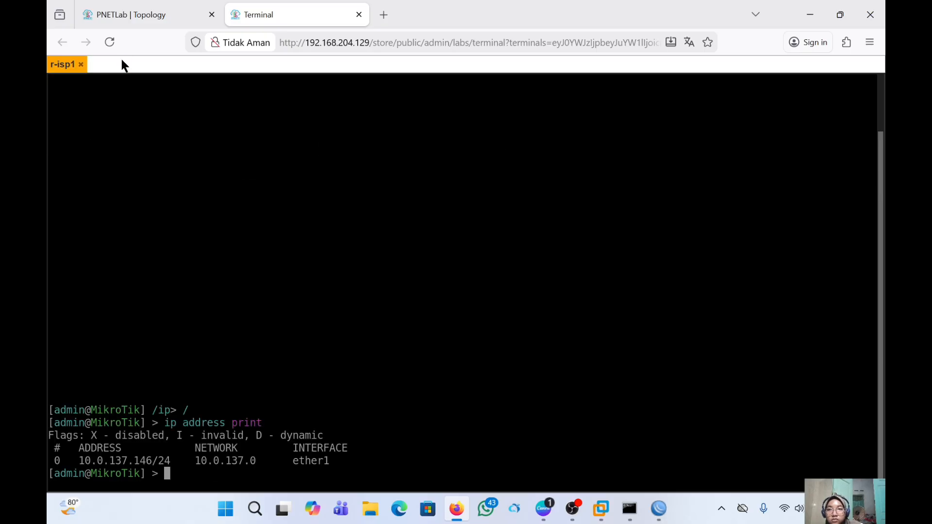
click(166, 14)
mouse_move(510, 265)
mouse_down()
mouse_move(495, 291)
mouse_move(514, 264)
mouse_move(508, 250)
mouse_up()
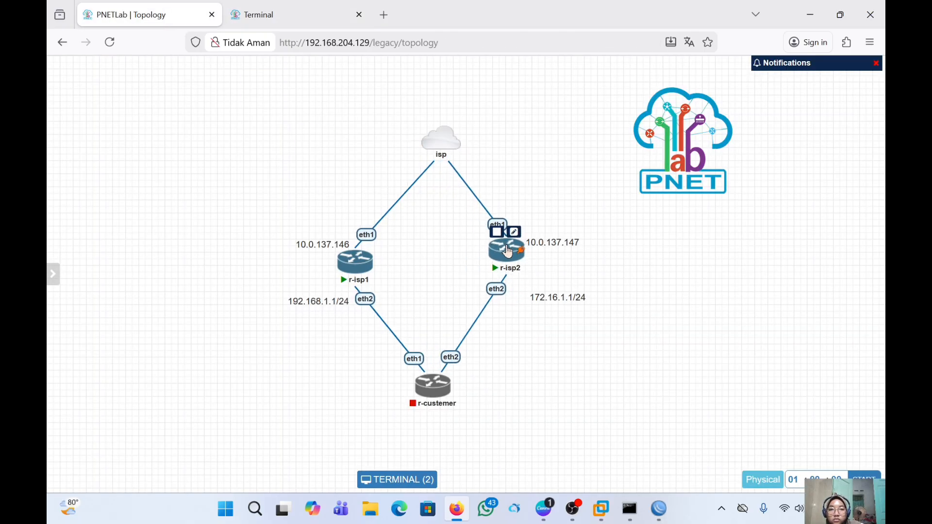
- Reopen r-isp2's console at its prompt, then switch back to the r-isp1 console
click(507, 251)
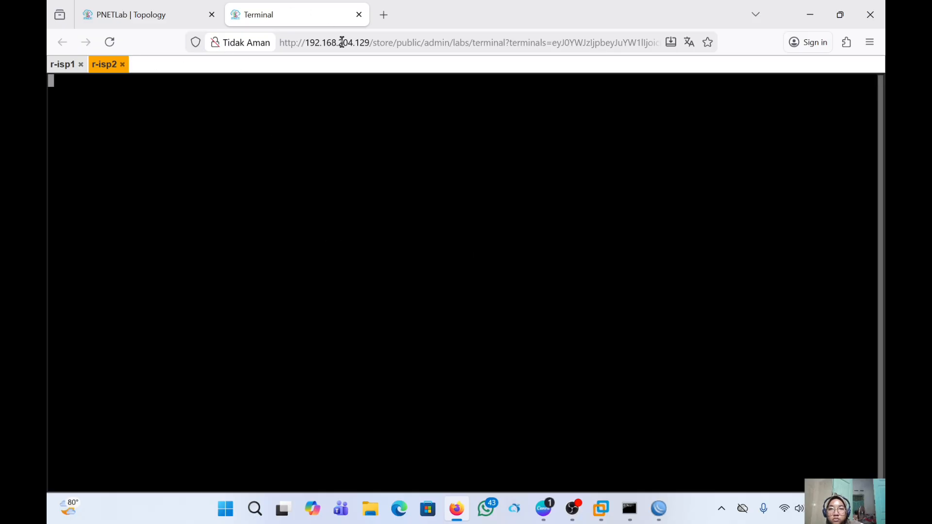
key(Return)
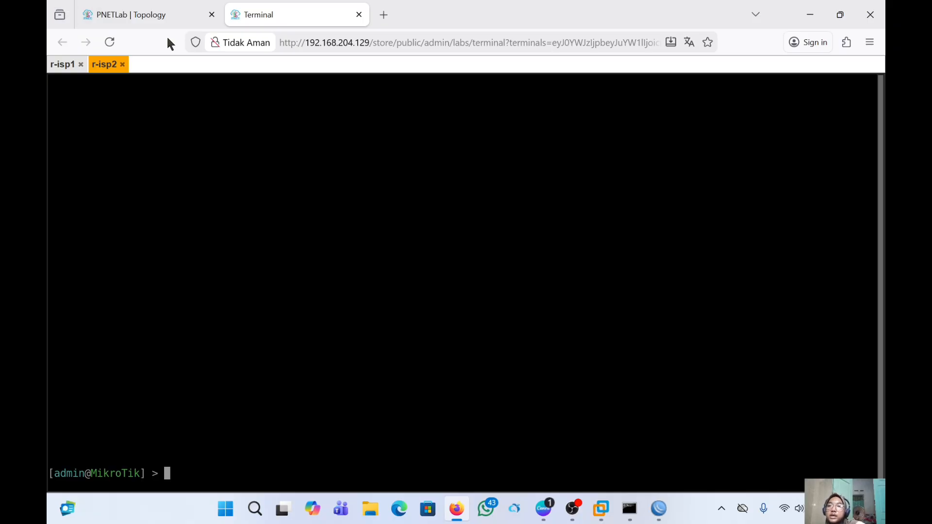
click(54, 66)
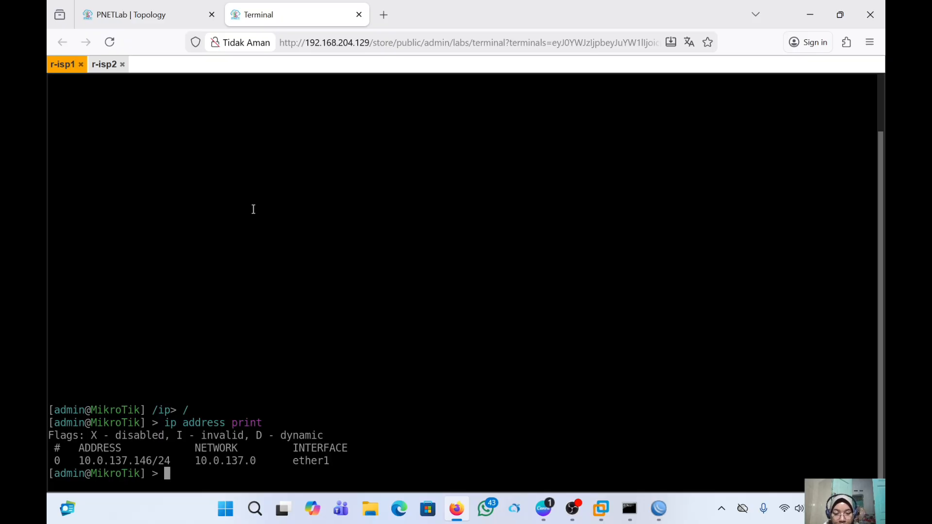
- On r-isp1, enter /ip route and type add gateway=10.0.137.1
text(/)
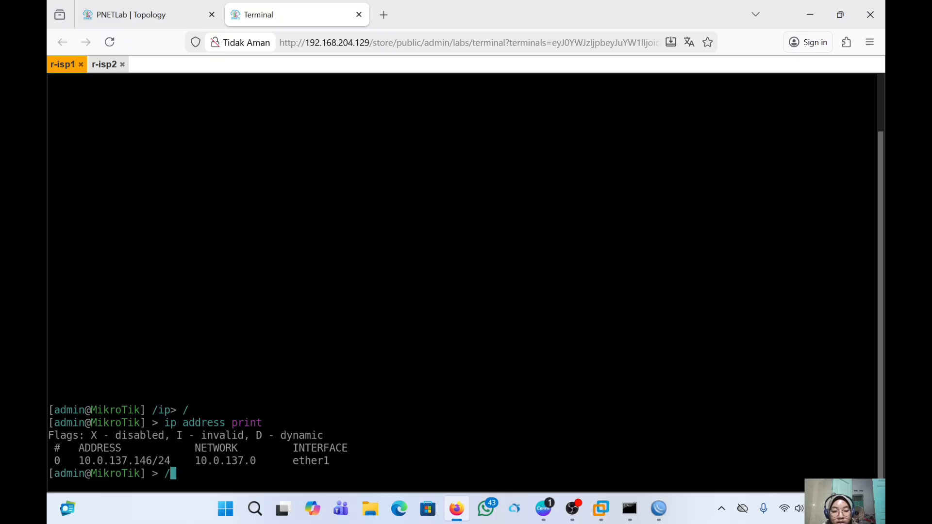
text(ip route)
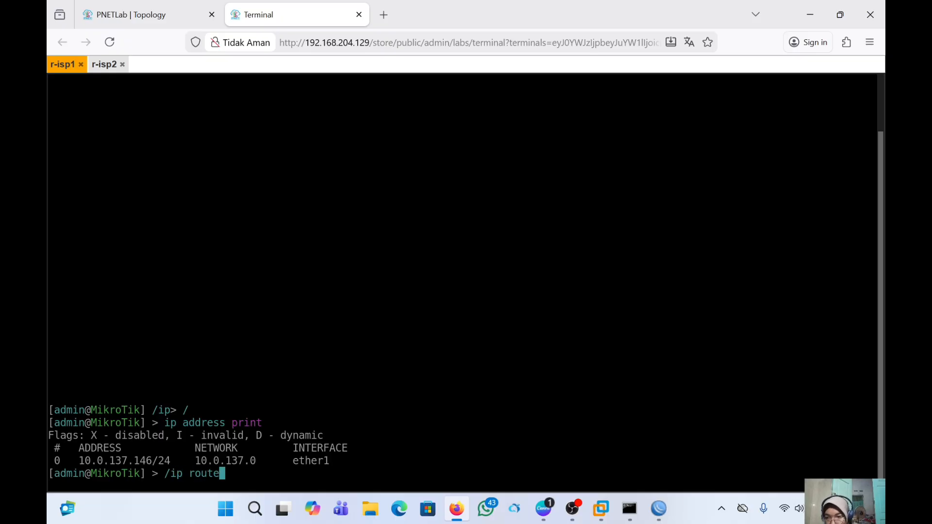
key(Return)
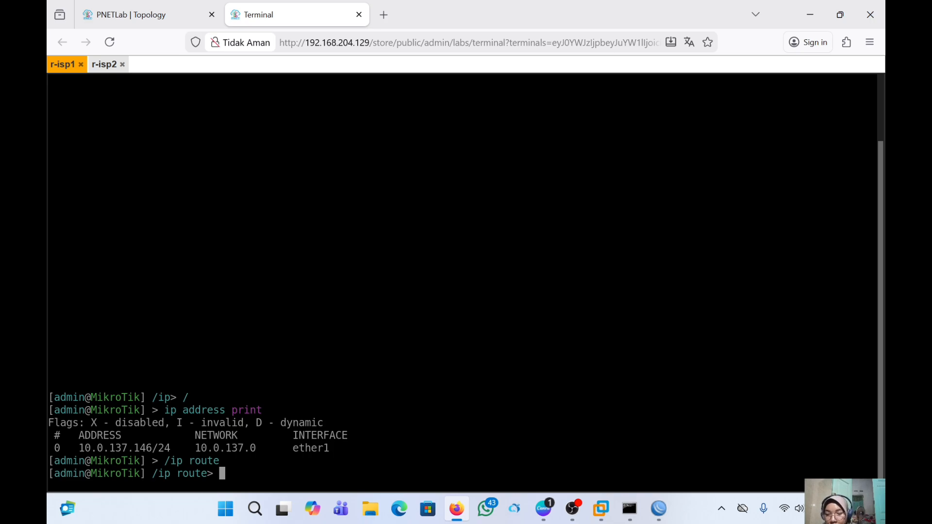
text(add )
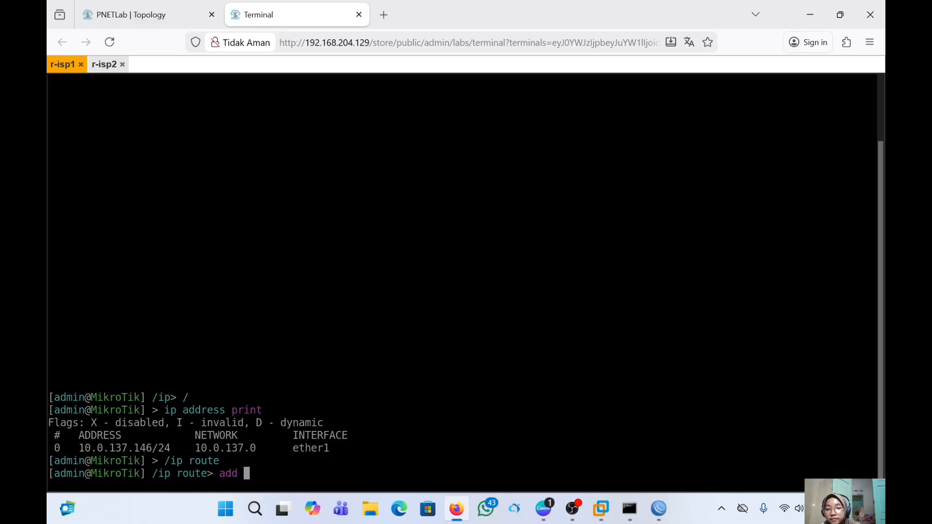
text(garw)
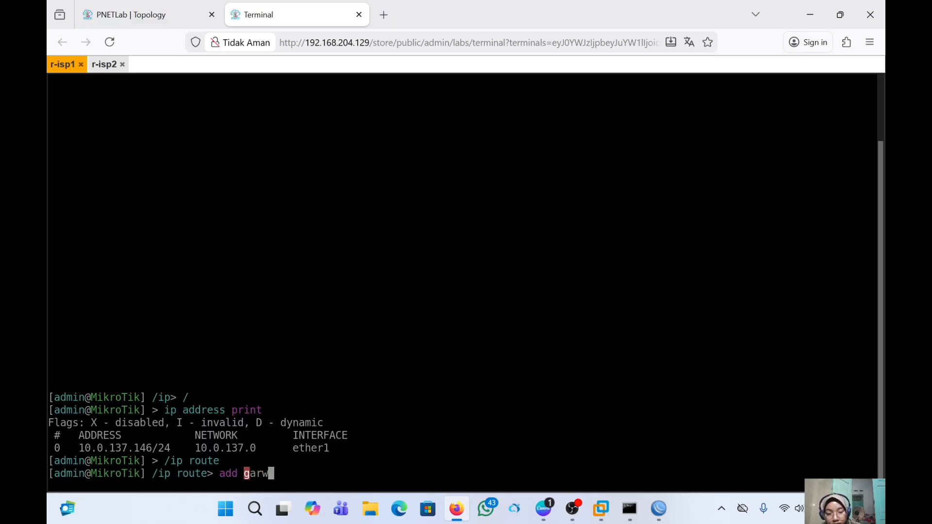
key(BackSpace)
key(BackSpace)
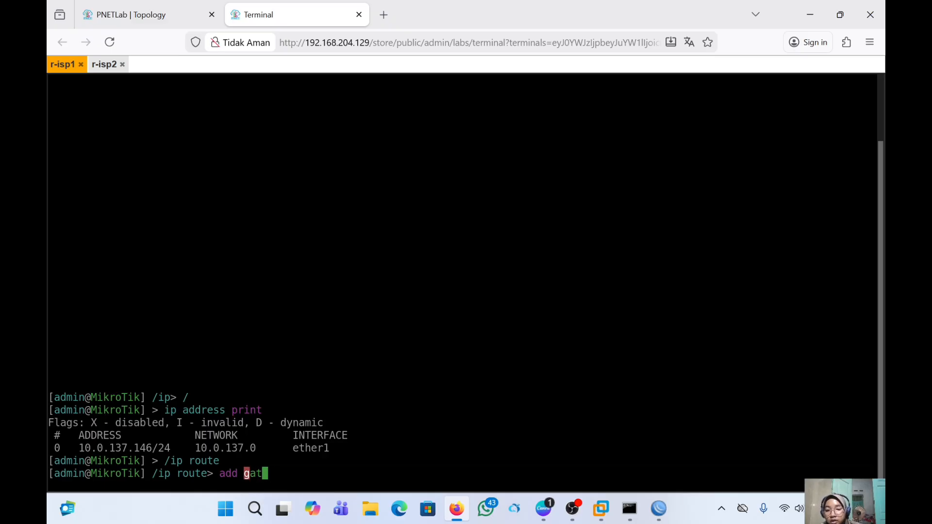
key(Tab)
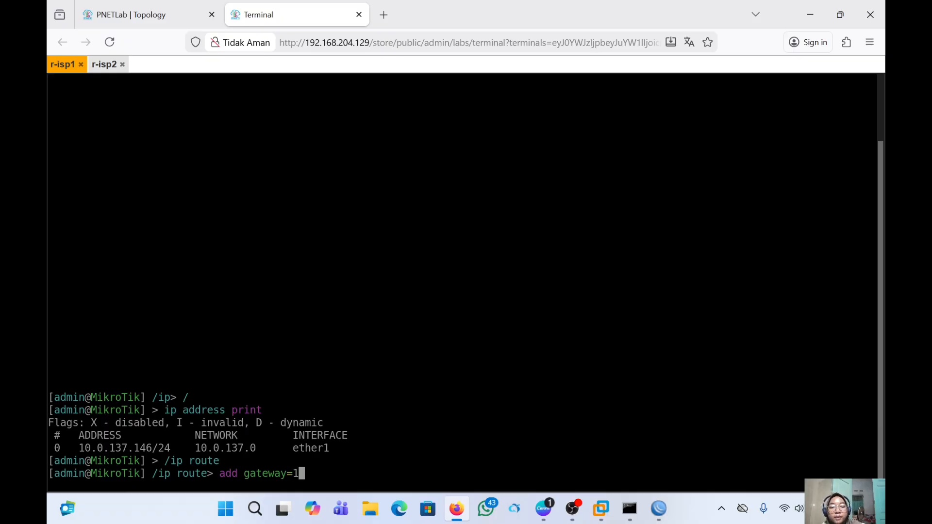
text(10.0)
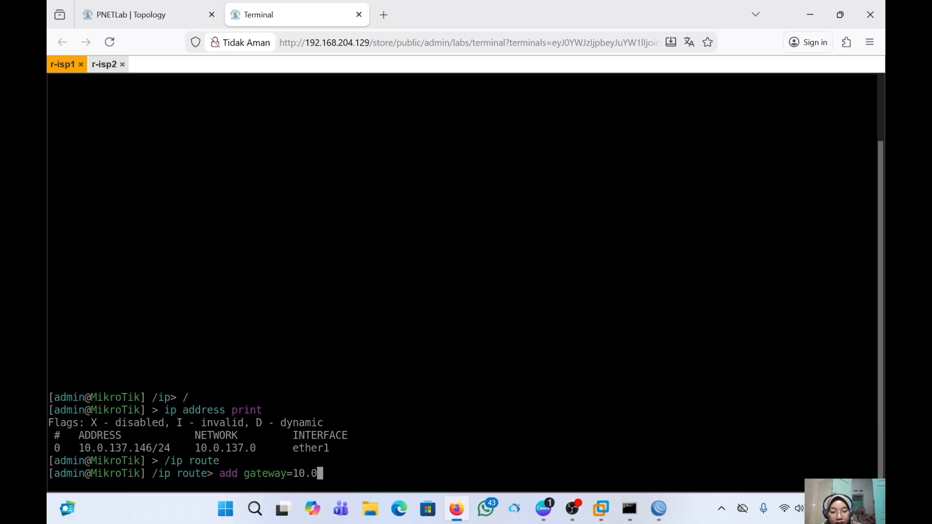
text(.13)
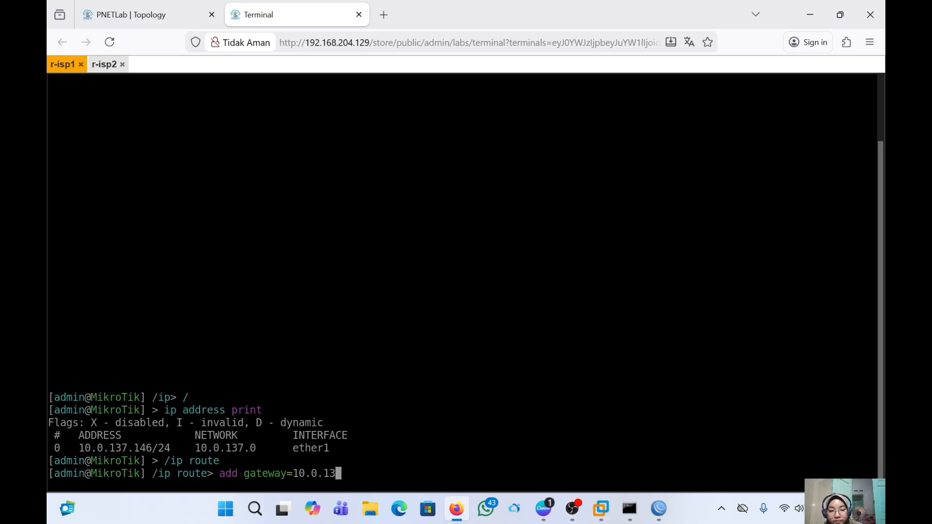
text(7.)
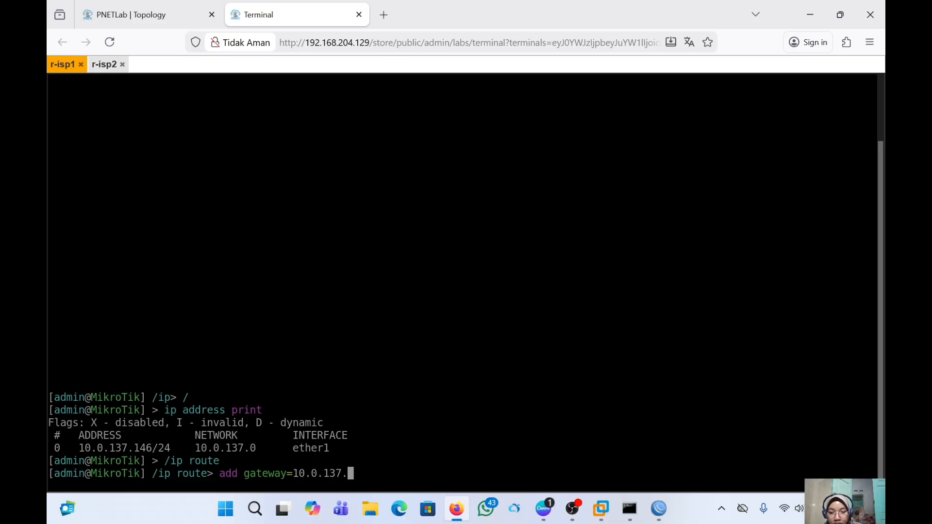
text(1)
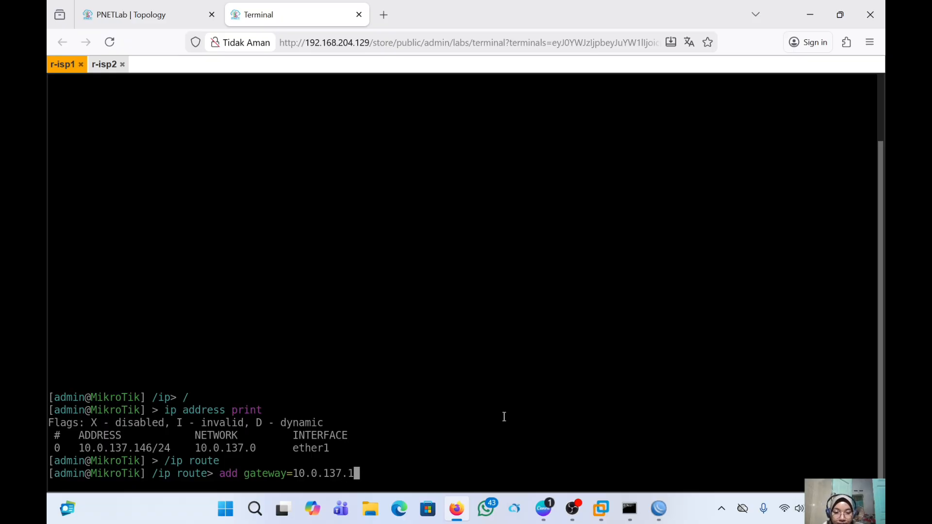
click(602, 517)
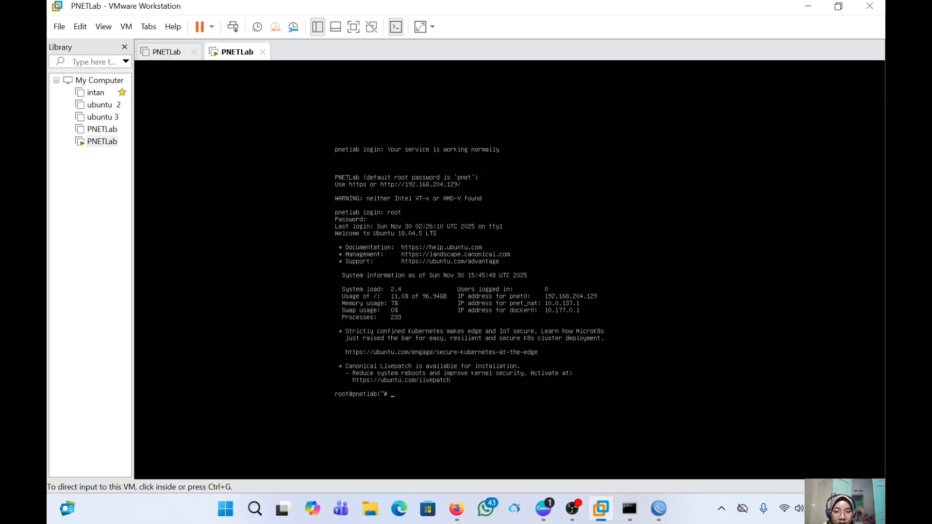
key(ctrl+alt)
click(693, 272)
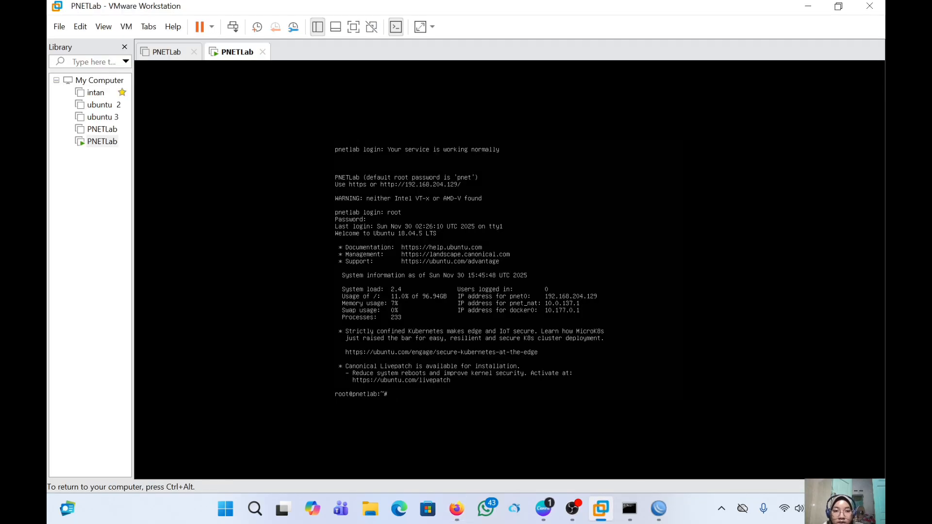
key(ctrl+alt)
click(562, 145)
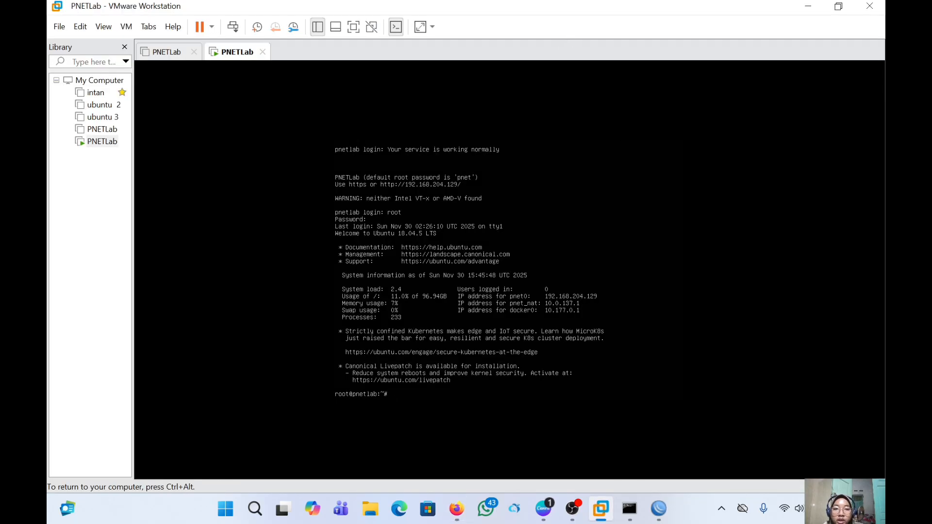
key(ctrl+alt)
click(562, 425)
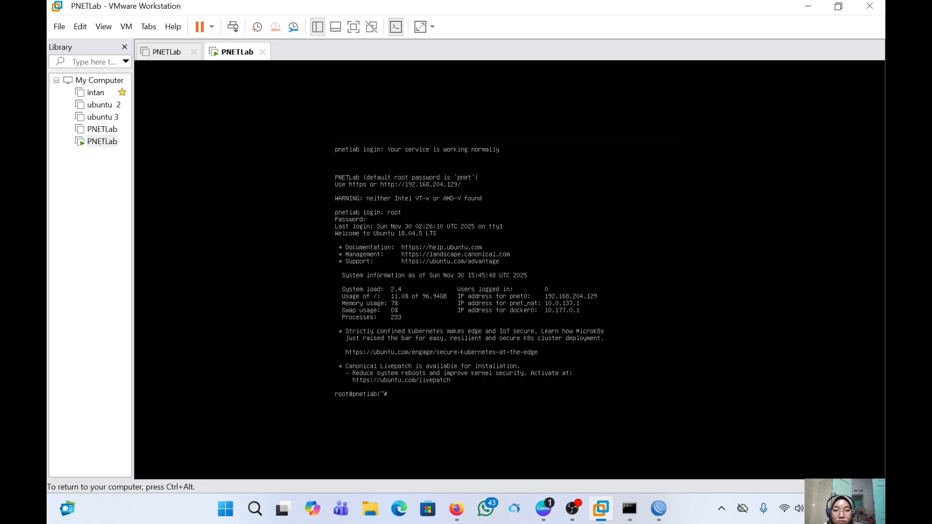
key(ctrl+alt)
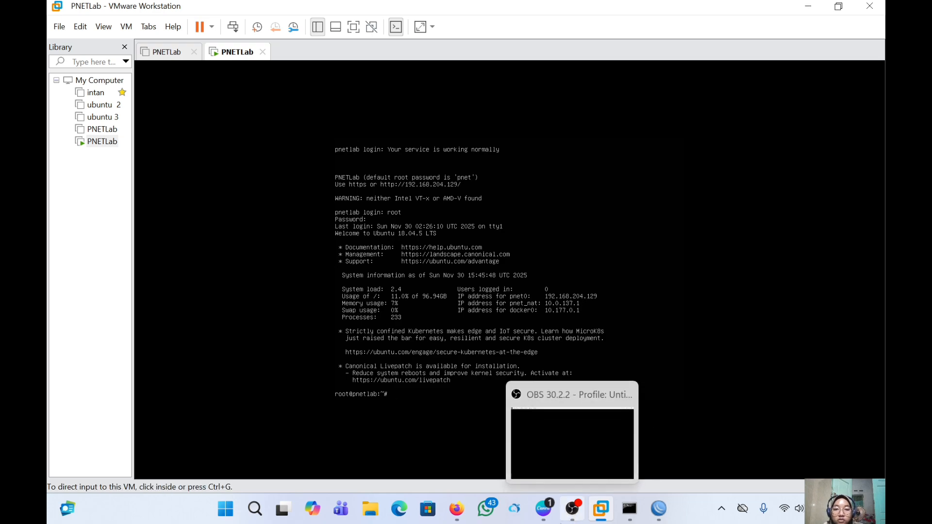
click(456, 509)
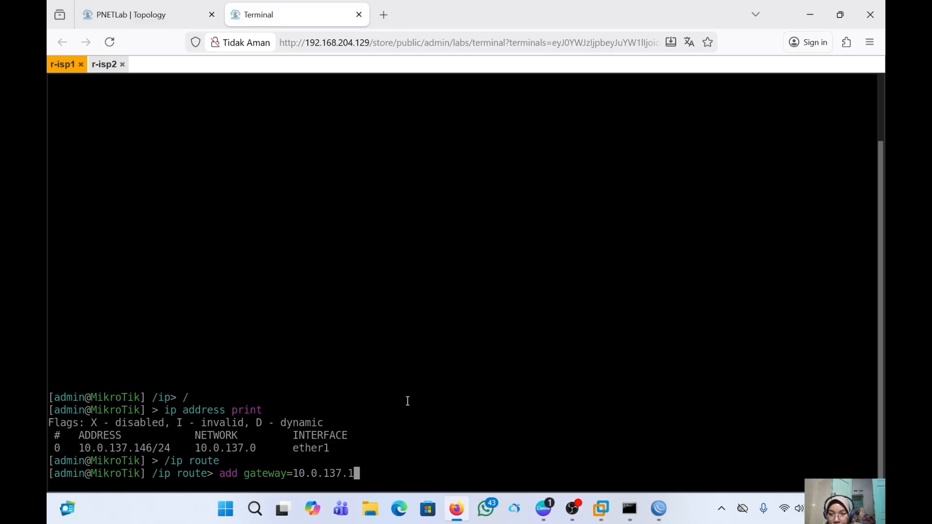
- Add r-isp1's 0.0.0.0/0 route via 10.0.137.1 and print the route table to confirm it is active
key(Return)
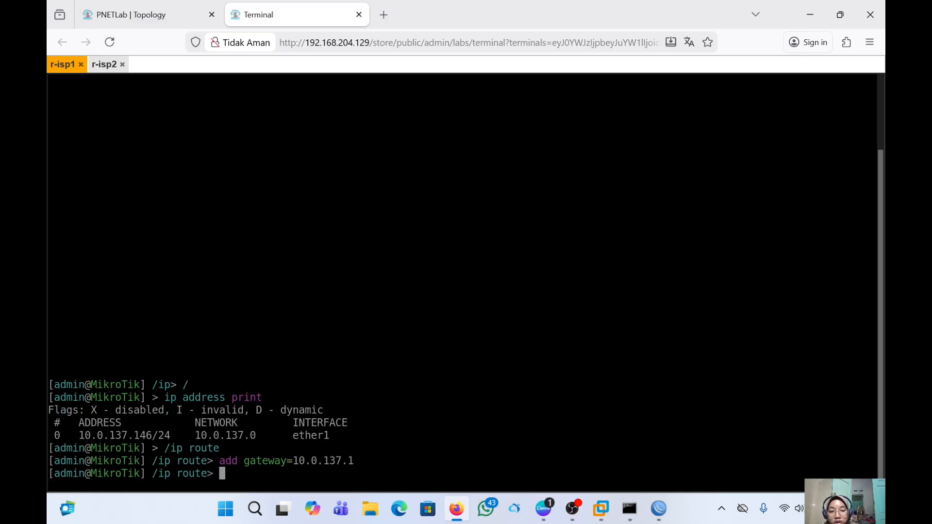
text(print)
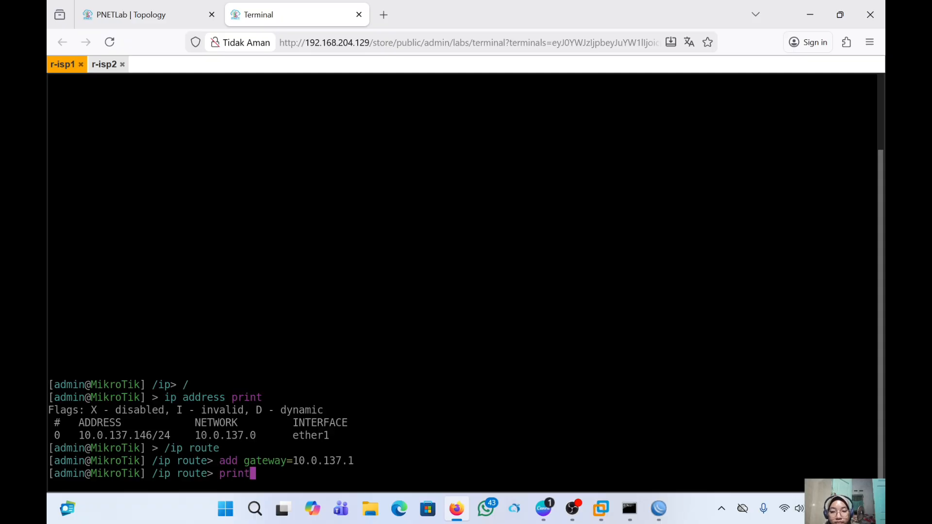
key(Return)
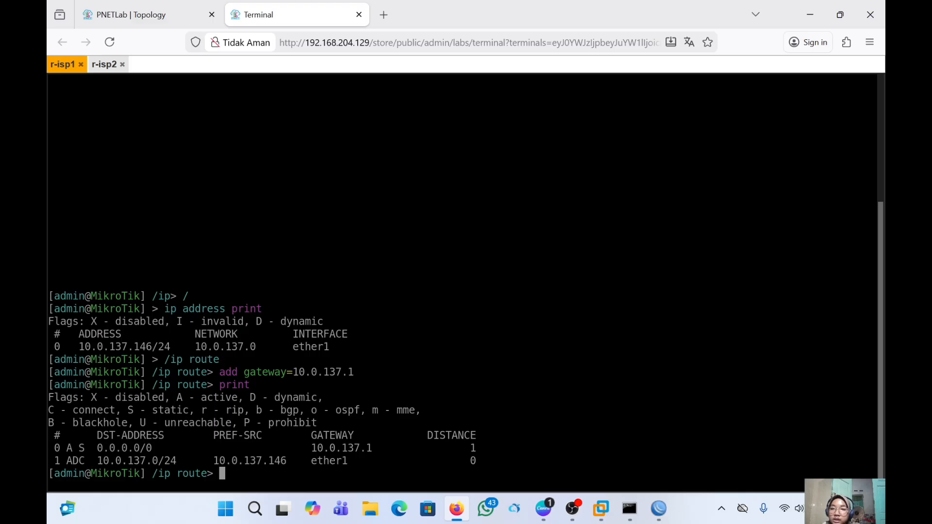
- Under /ip dns on r-isp1, set servers=8.8.8.8
text(/ip )
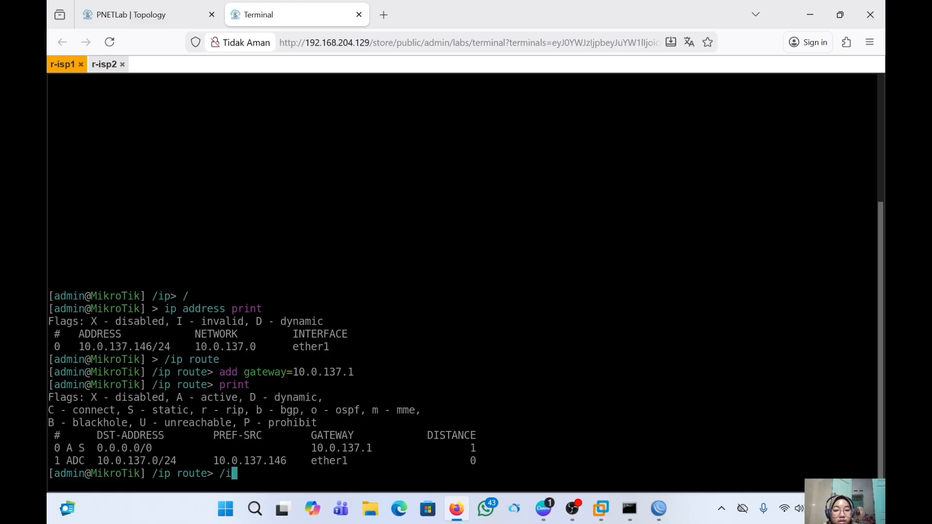
text(a)
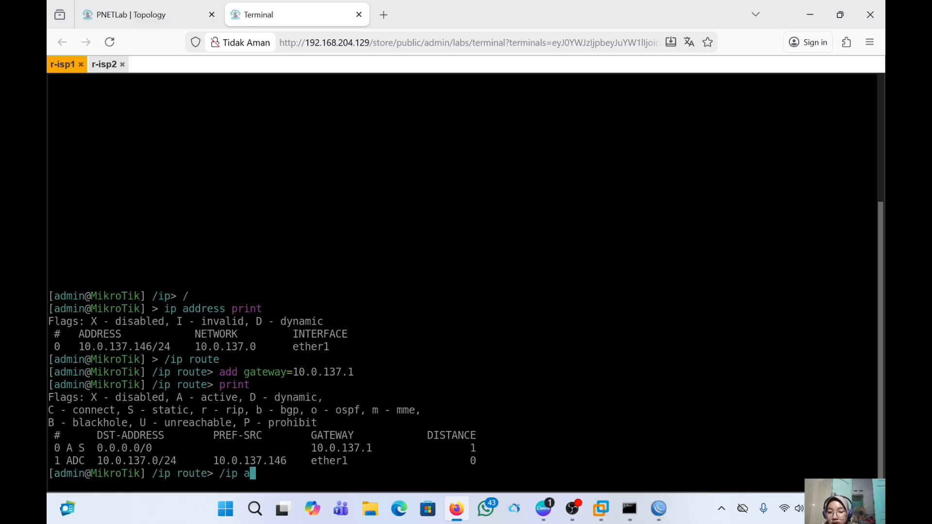
key(BackSpace)
text(d)
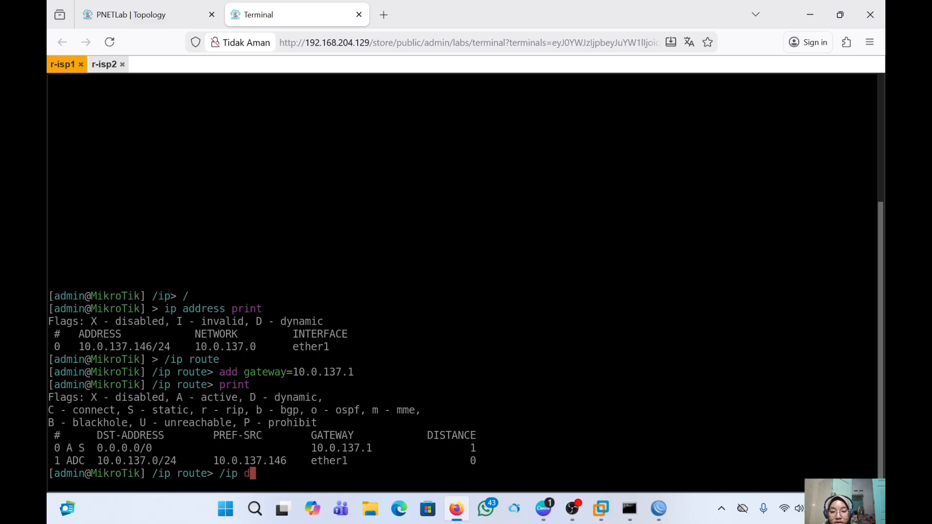
text(ns)
key(Return)
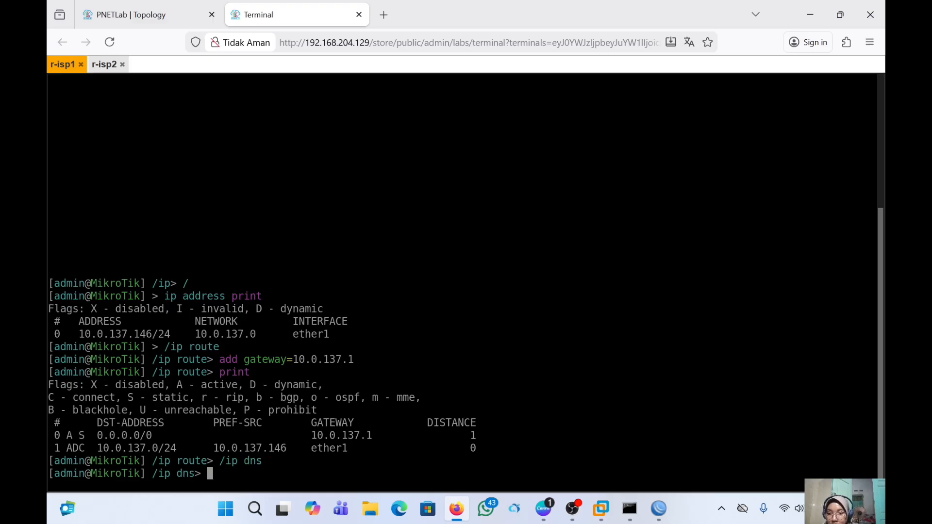
text(s)
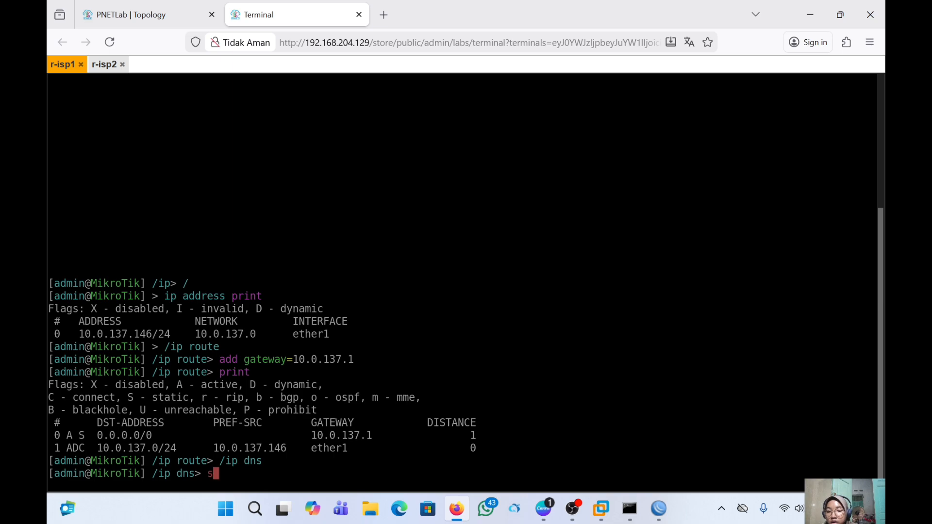
text(et ser)
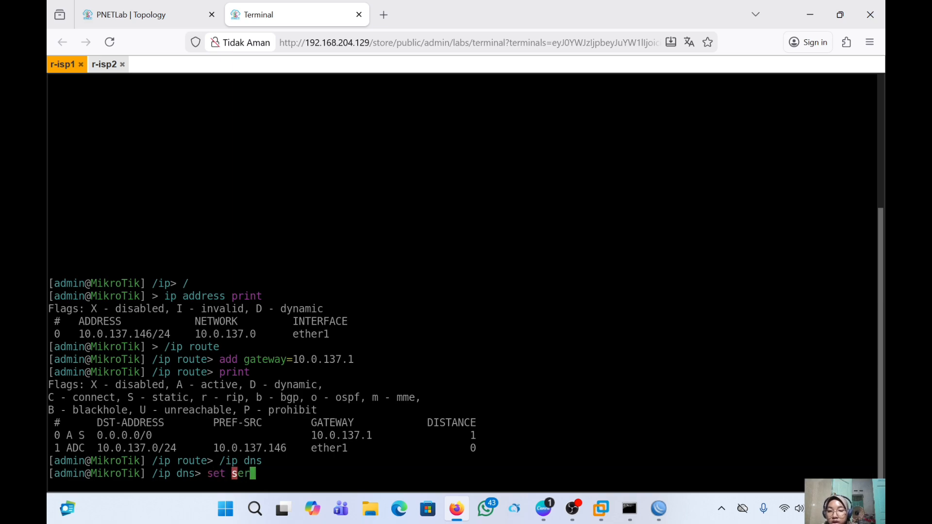
key(Tab)
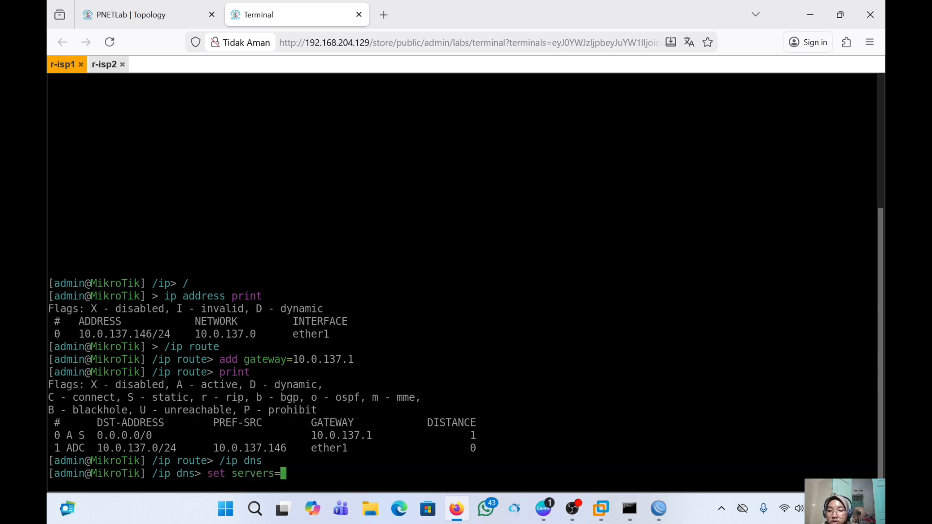
text(8.8.8.8)
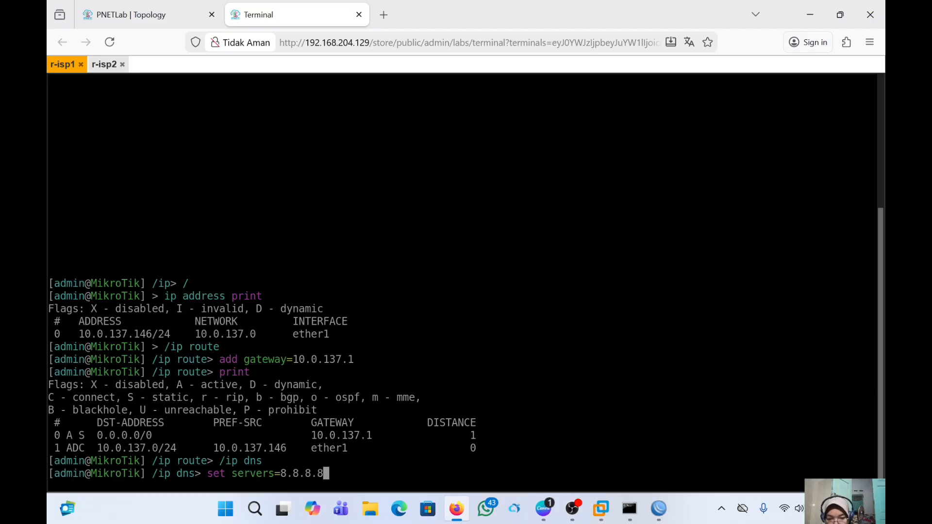
key(Return)
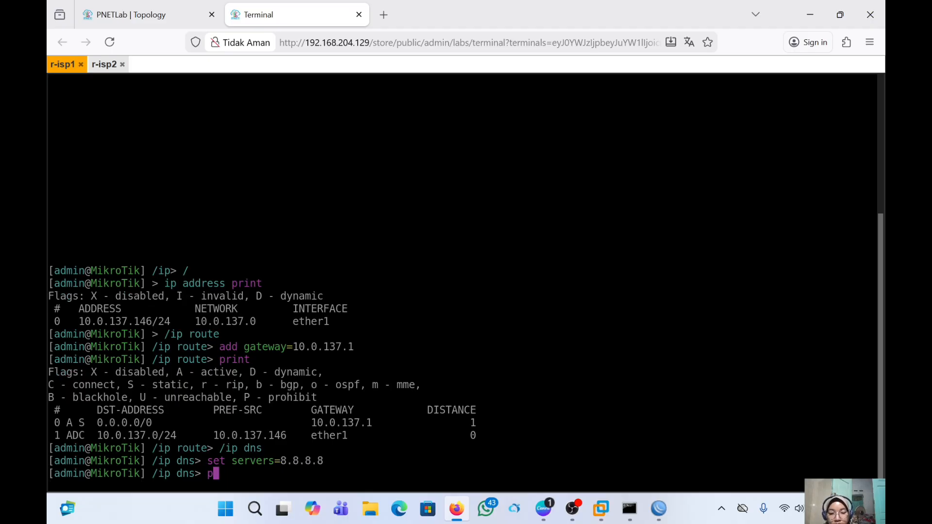
- Print r-isp1's DNS settings to verify 8.8.8.8, then switch to the r-isp2 console
text(p)
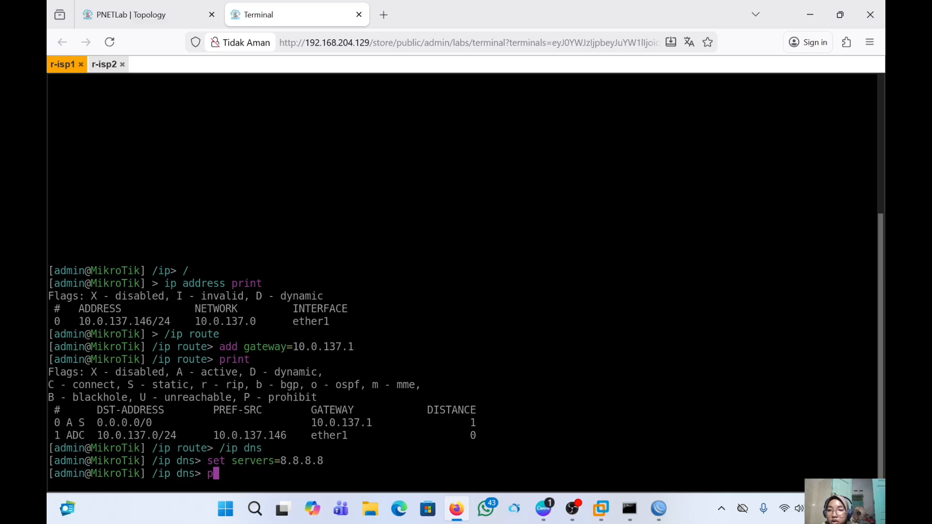
text(rint)
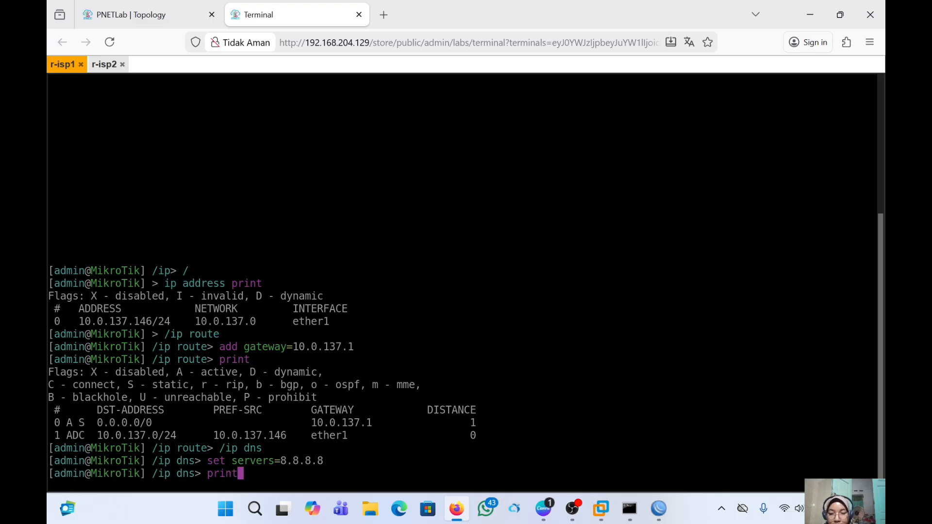
key(Return)
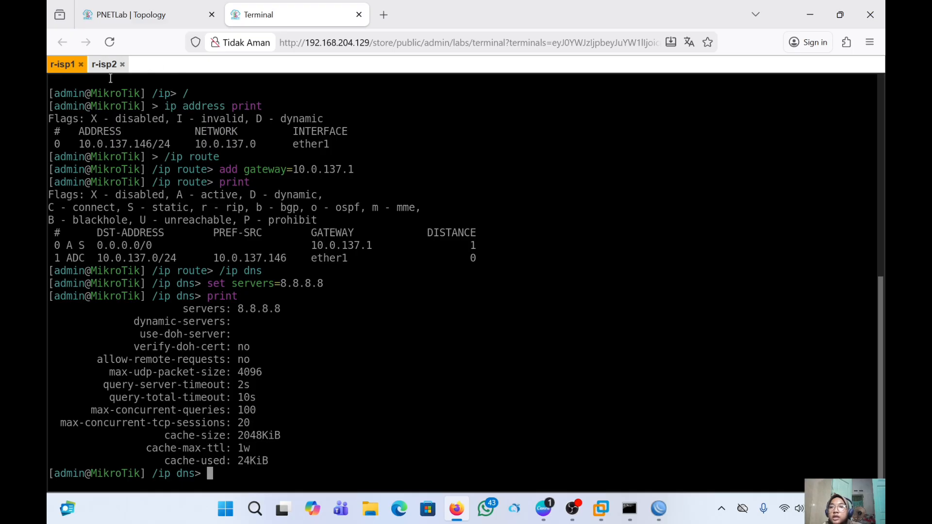
click(103, 64)
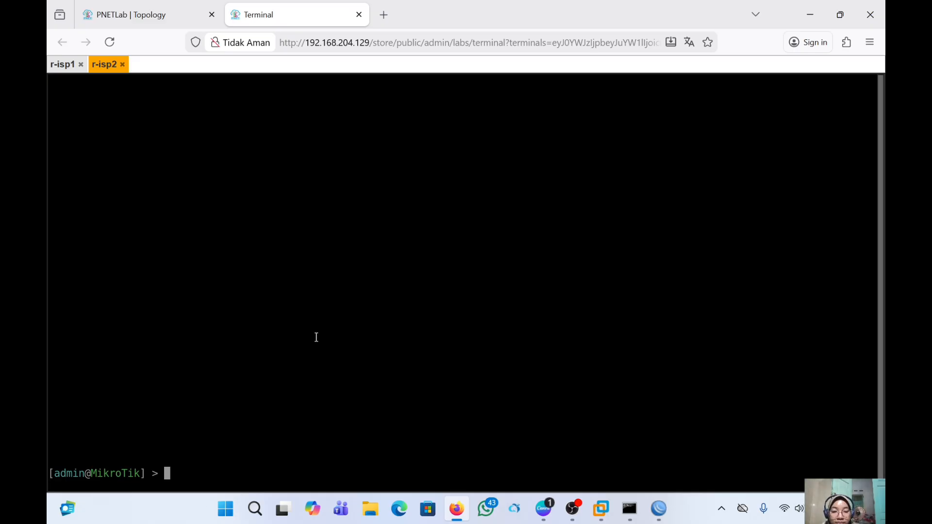
- On r-isp2, enter /ip route and run add gateway=10.0.137.1
text(ip )
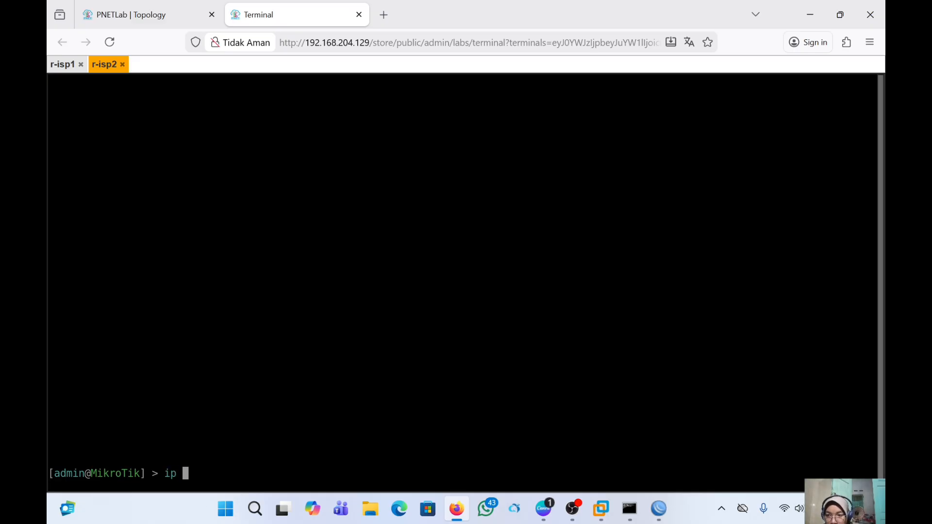
text(r)
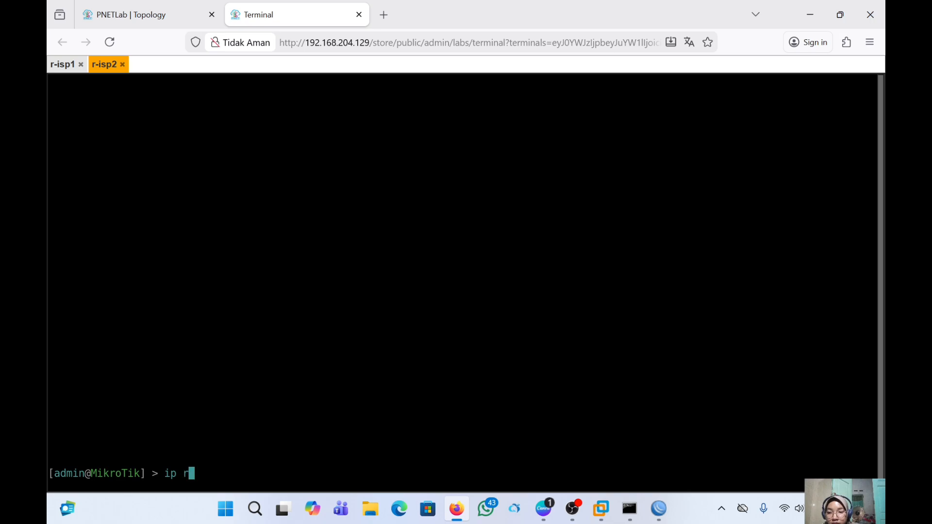
text(oute)
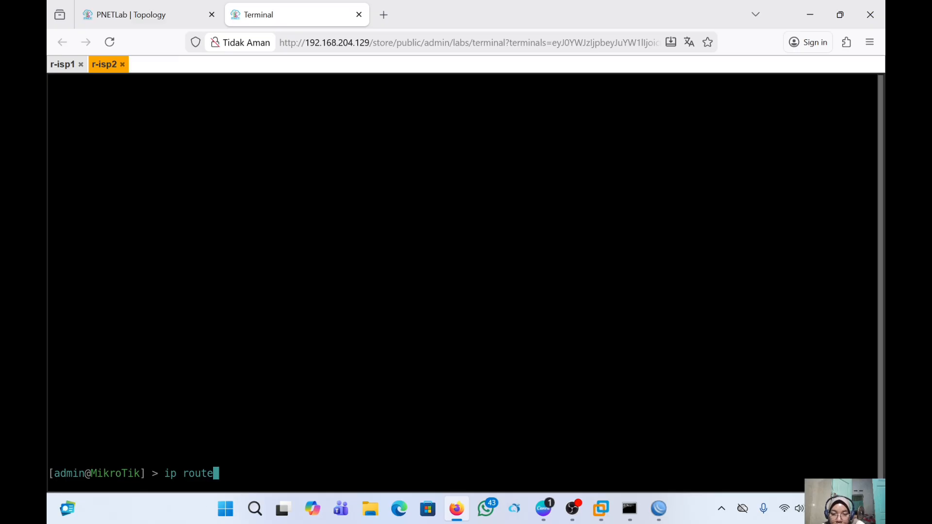
key(Left)
key(Left)
key(Left)
key(Left)
key(Left)
key(Left)
key(Left)
key(Left)
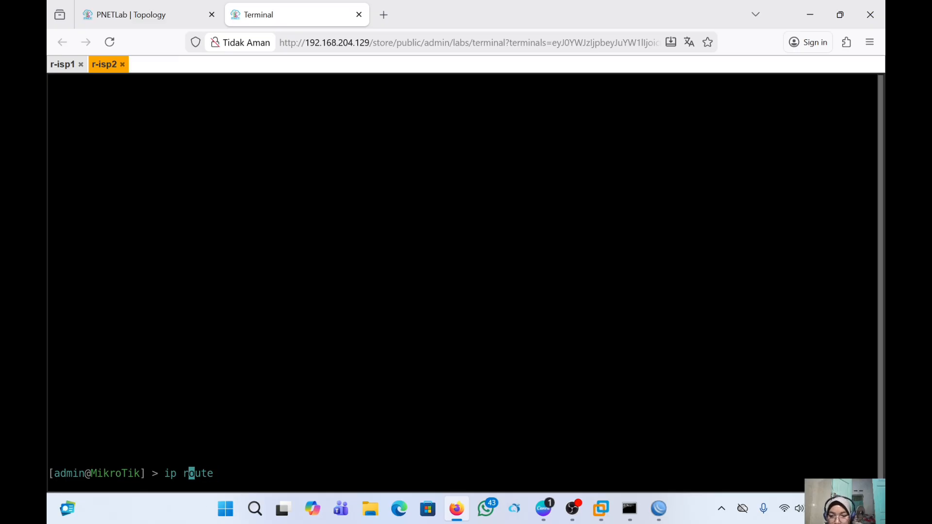
text(/)
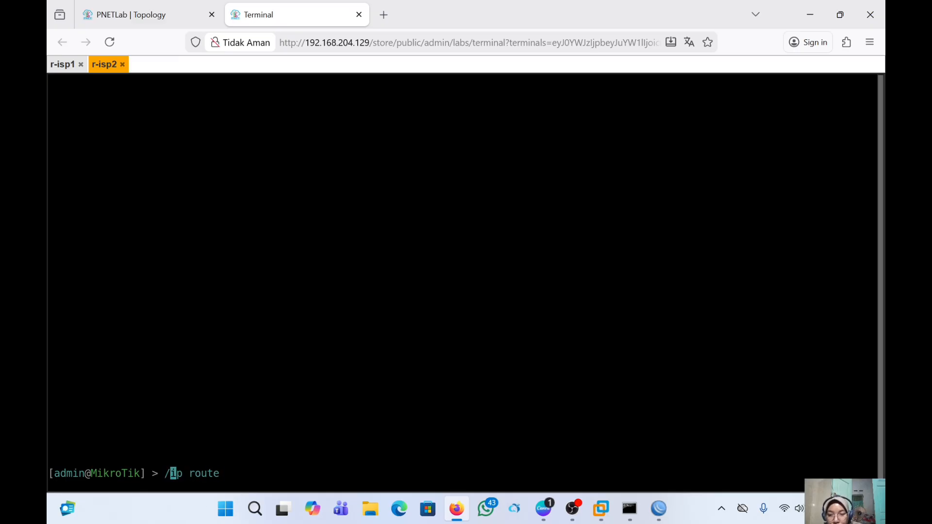
key(Return)
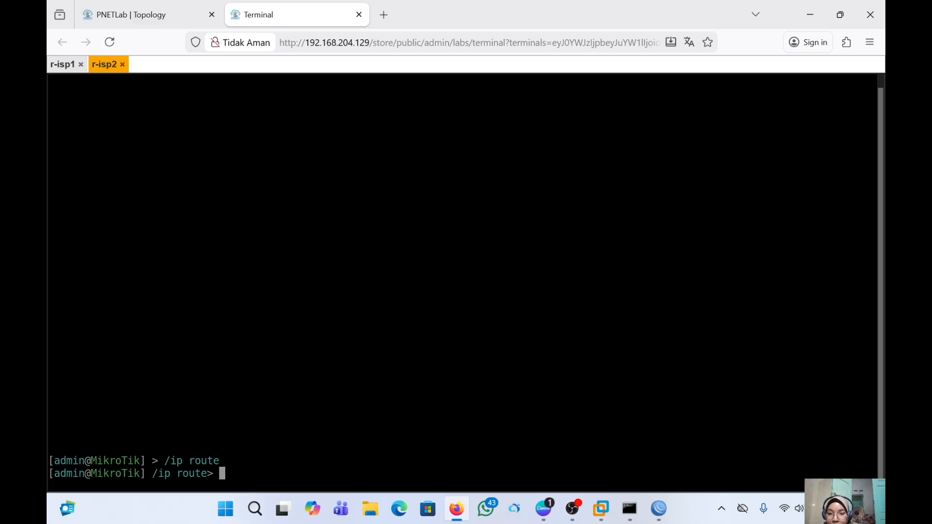
text(ad)
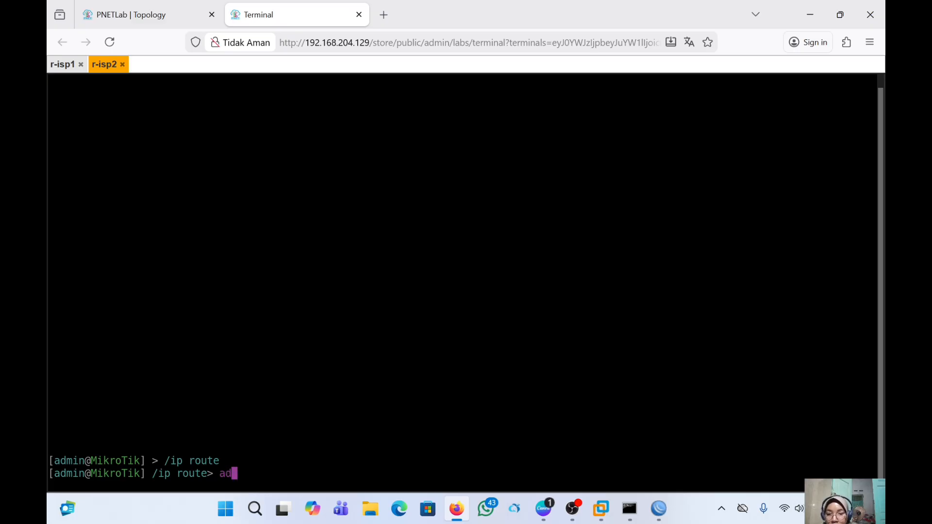
text(d ga)
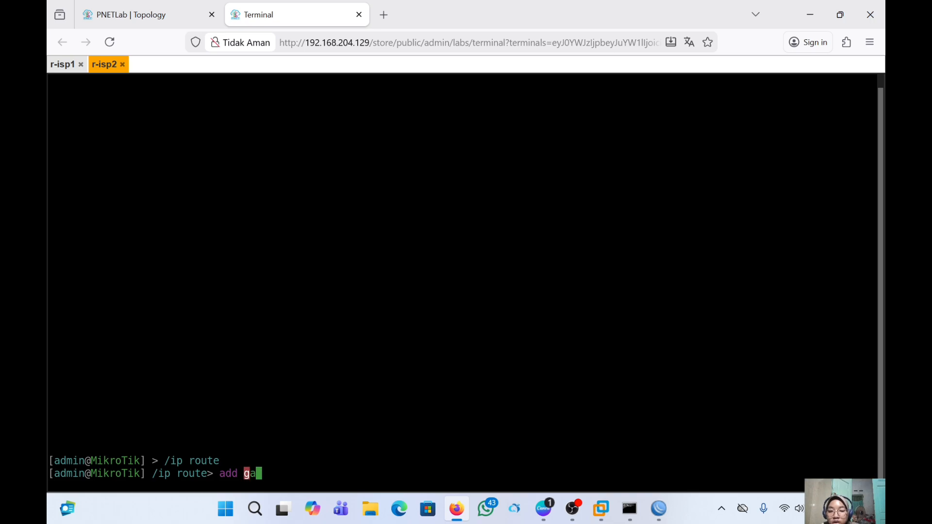
text(t)
key(Tab)
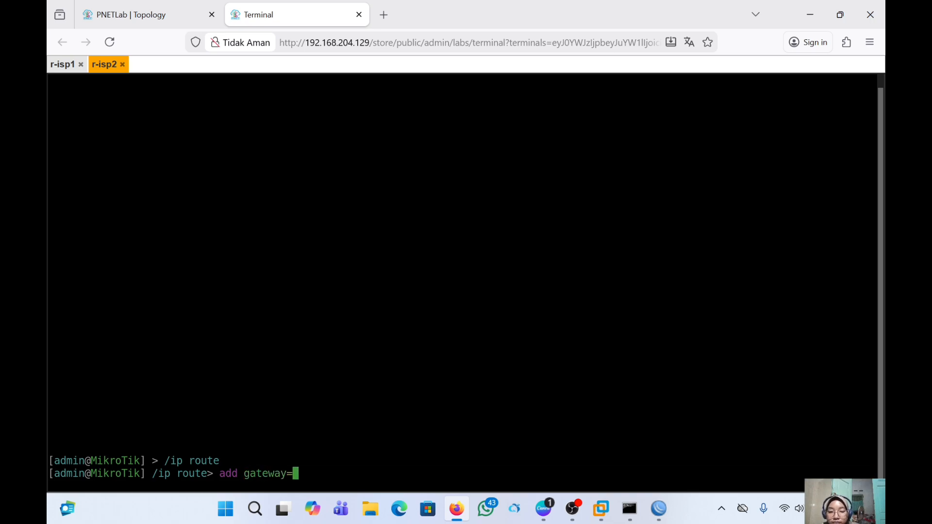
text(10)
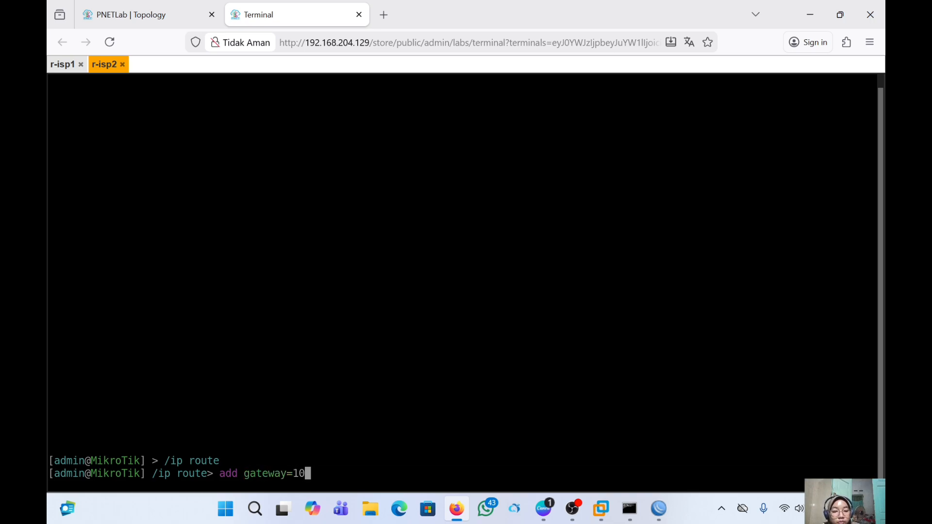
text(.0.13)
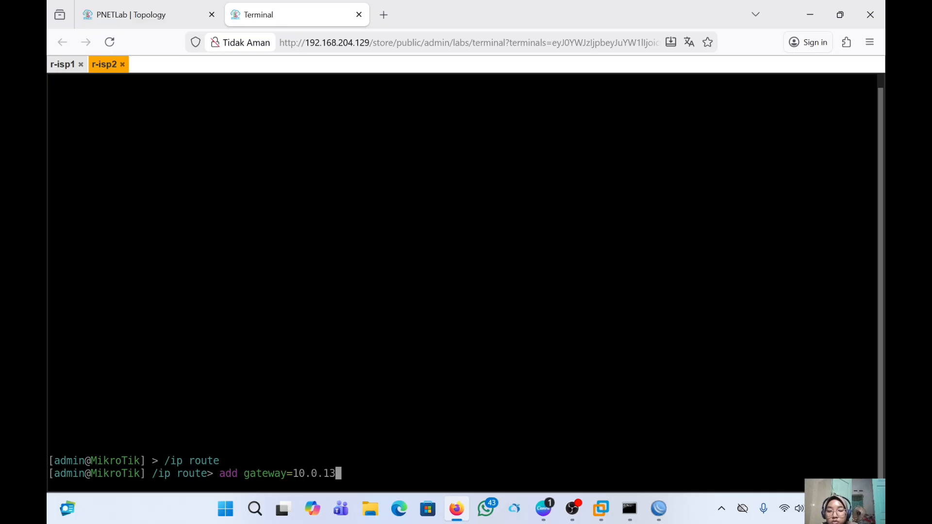
text(7.1)
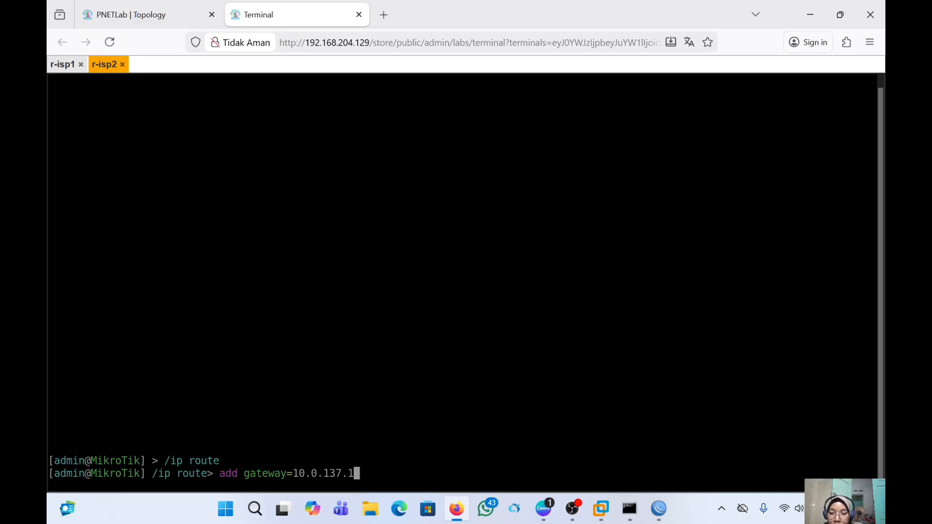
key(Return)
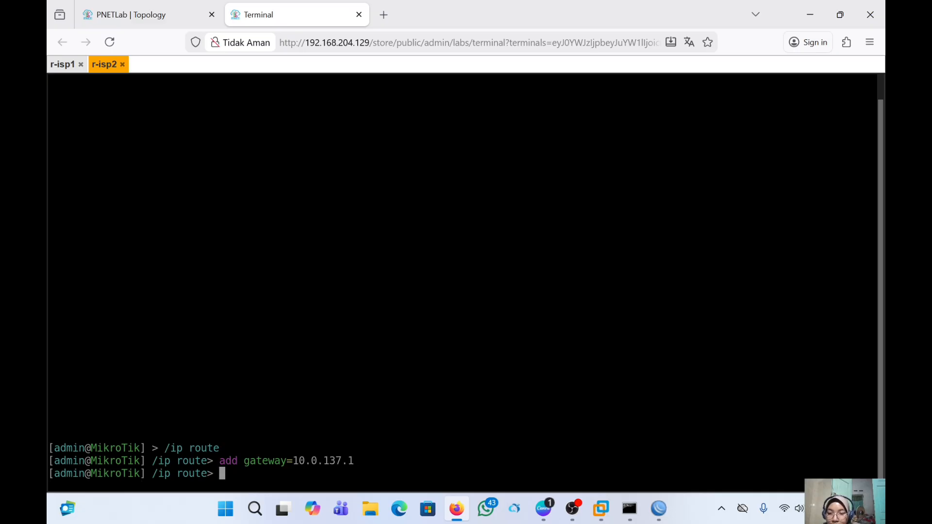
- Under /ip dns, set r-isp2's DNS servers to 8.8.8.8 and print the resulting DNS settings
text(i)
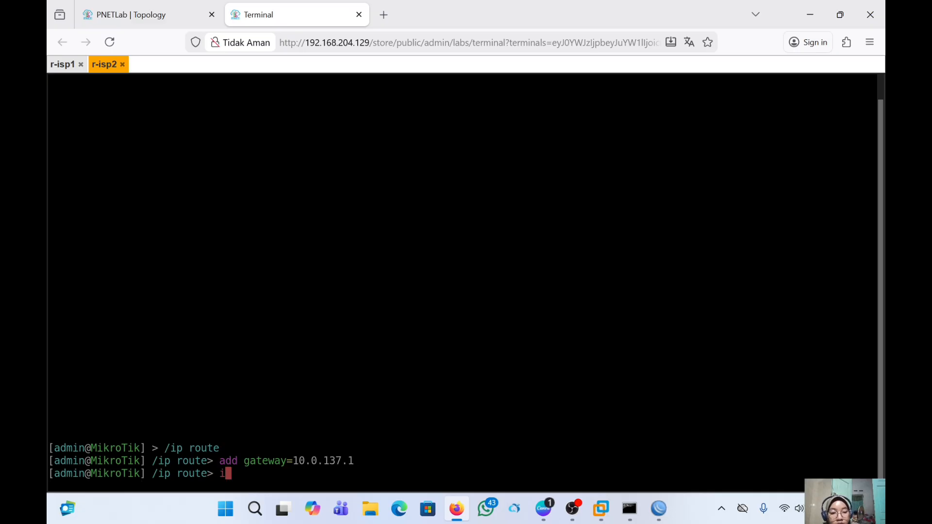
key(BackSpace)
text(/ip d)
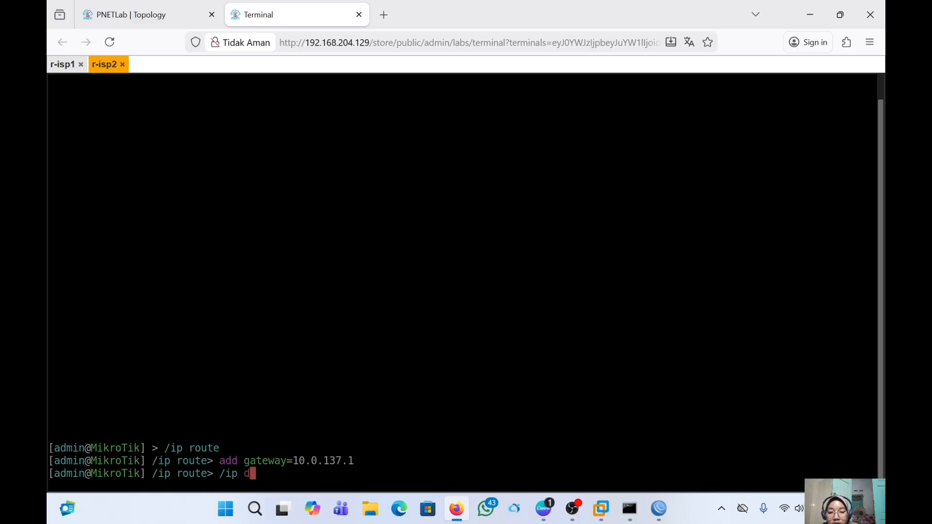
text(ns)
key(Return)
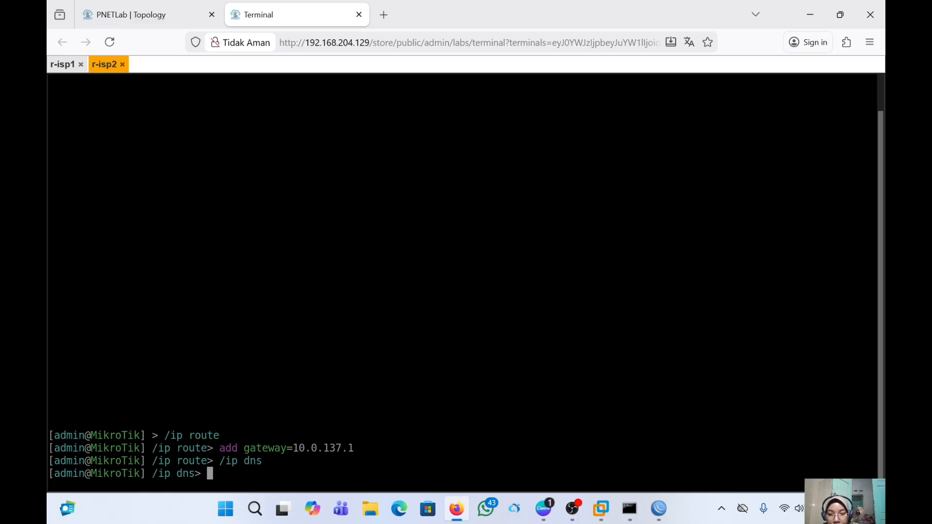
text(se)
text(t )
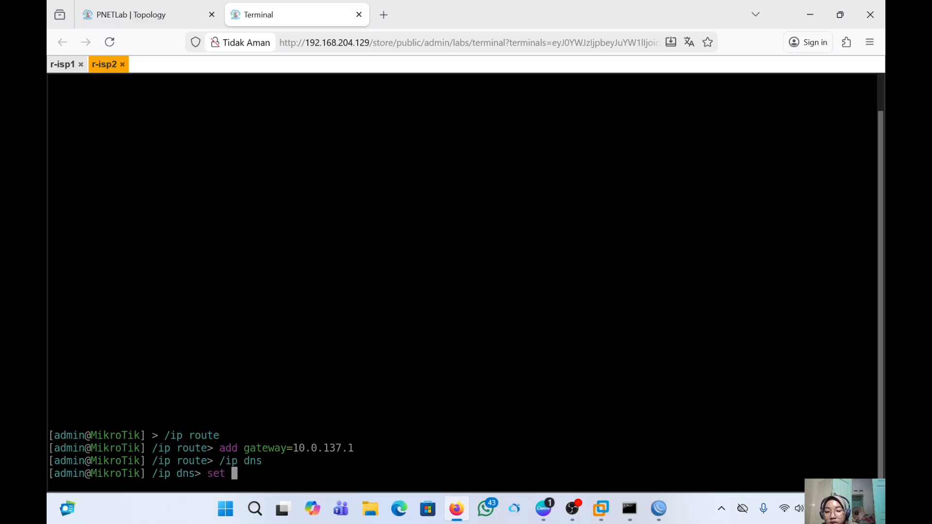
text(servers=8.8.)
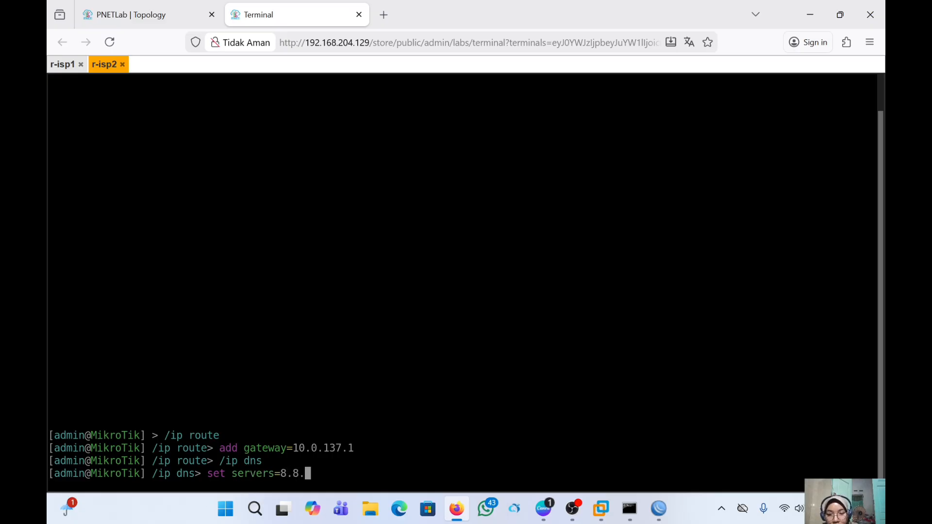
text(8.8)
key(Return)
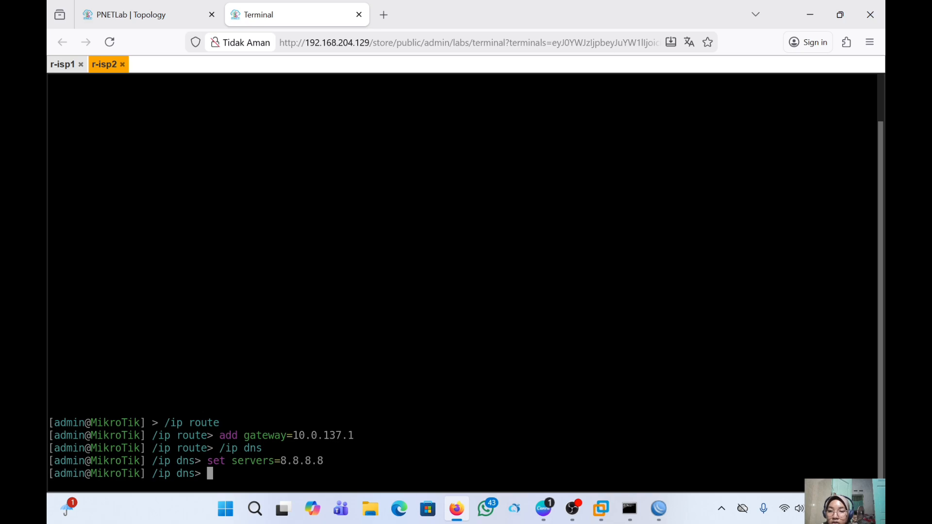
text(print)
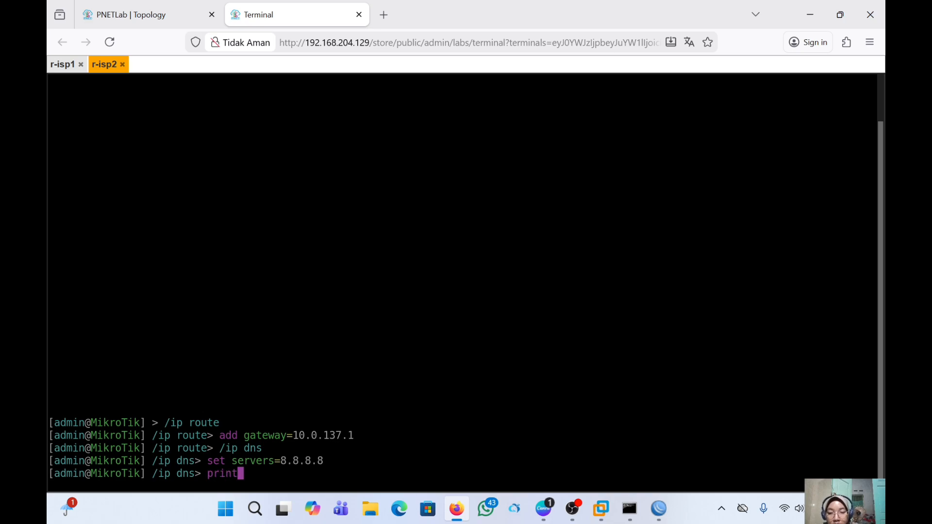
key(Return)
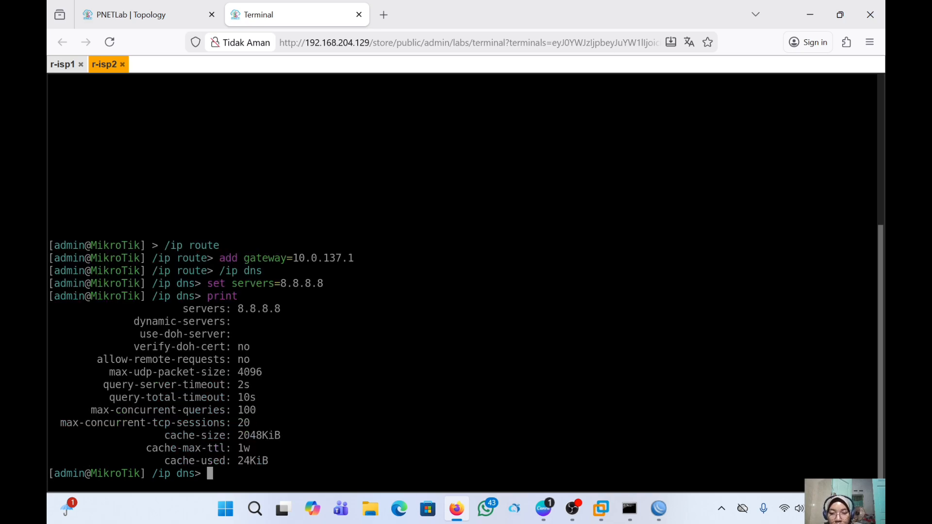
- Log in to 10.0.137.146 as admin, skipping the password change and closing leftover windows
click(659, 508)
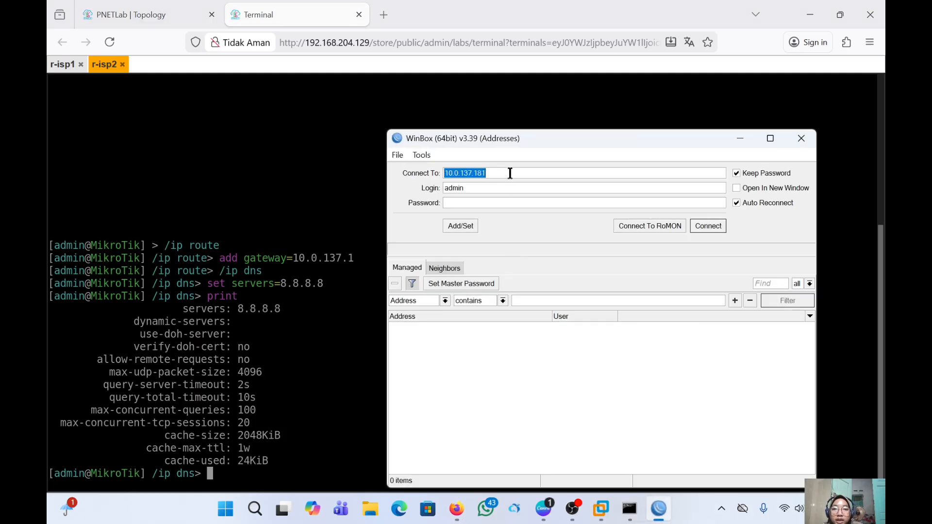
click(510, 173)
key(BackSpace)
key(BackSpace)
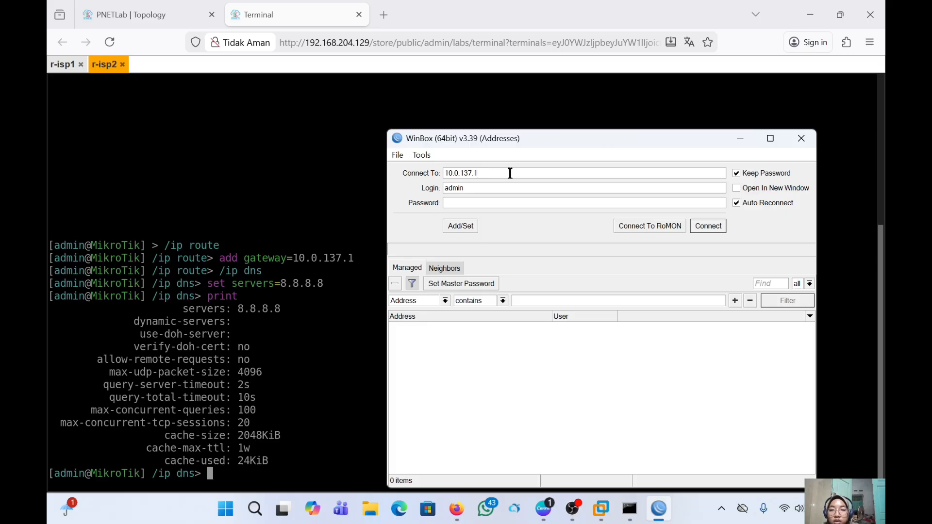
text(46)
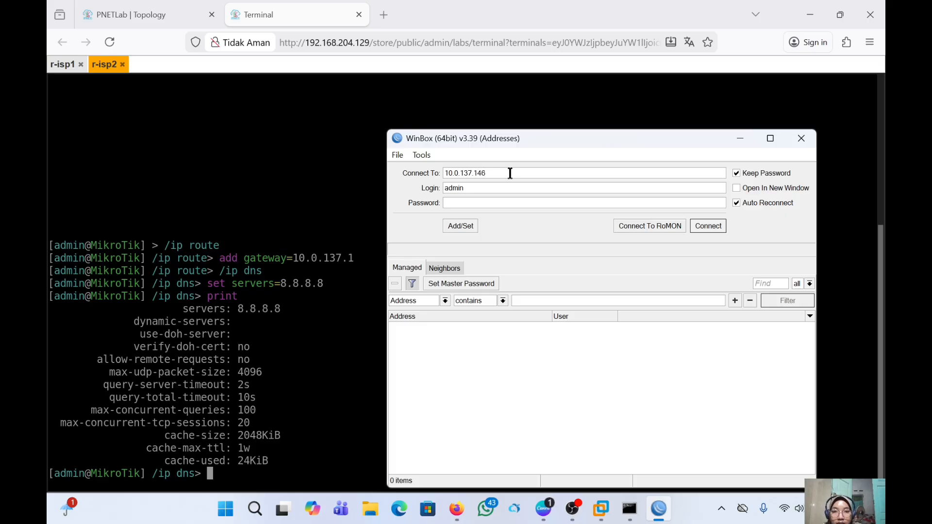
click(706, 227)
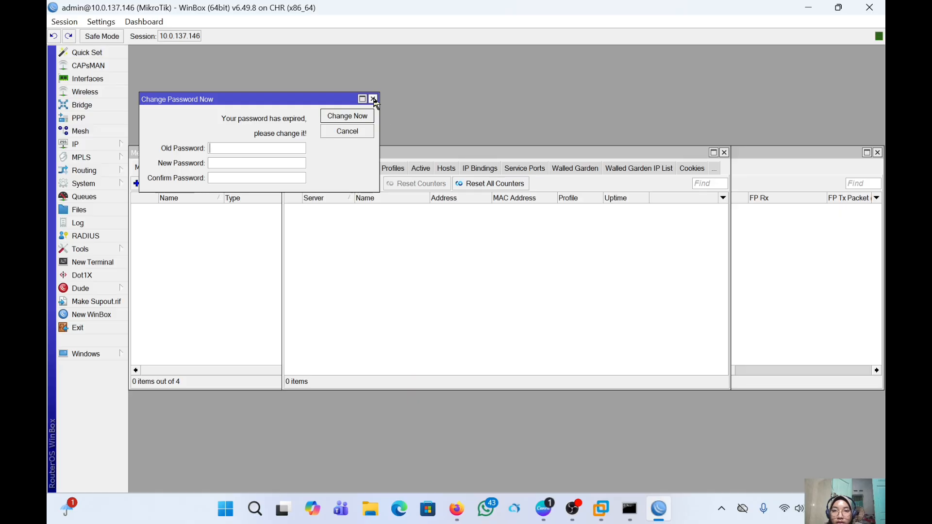
click(373, 99)
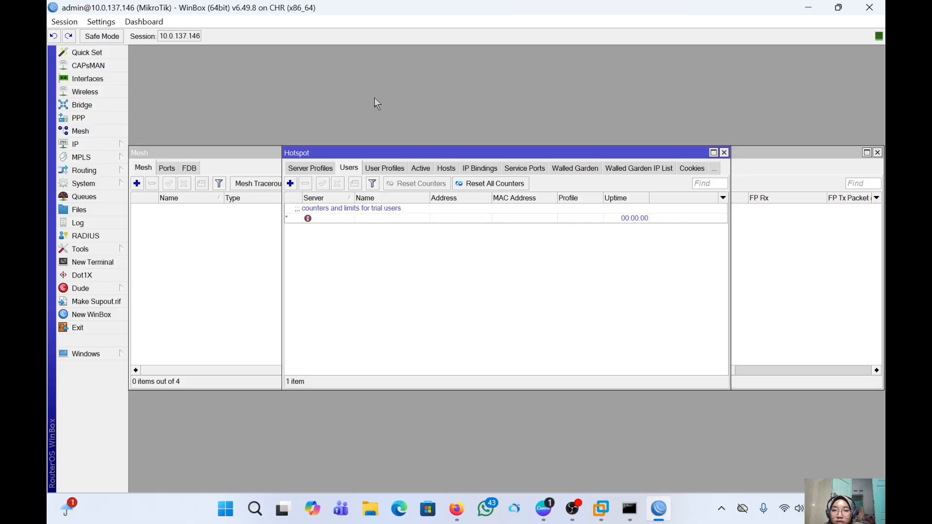
click(724, 153)
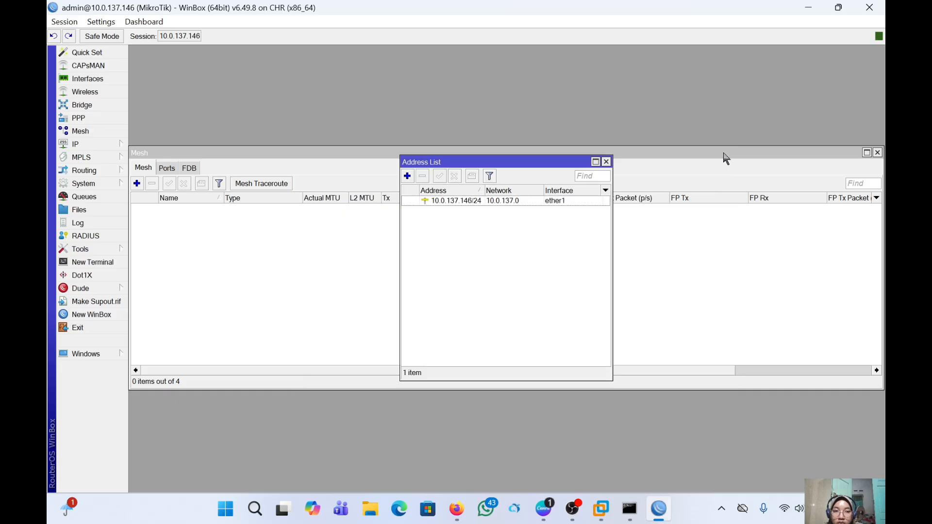
click(606, 161)
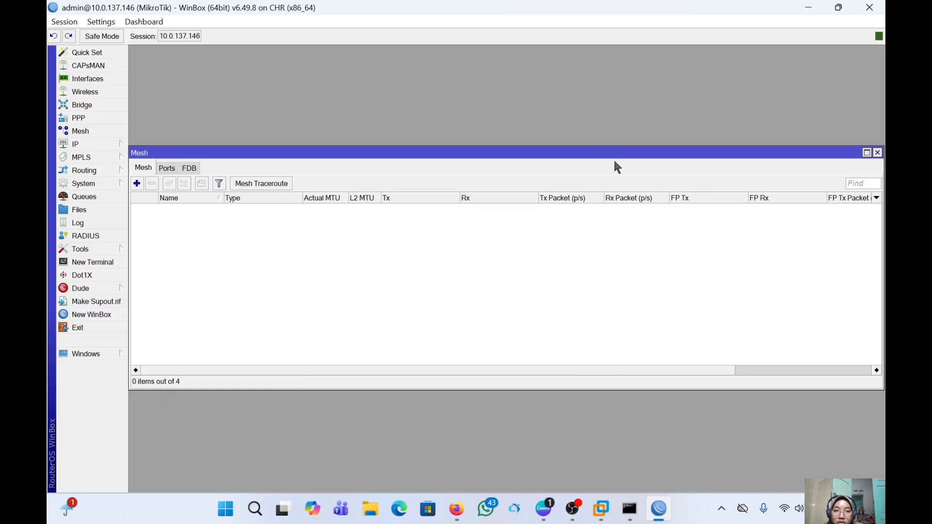
click(877, 154)
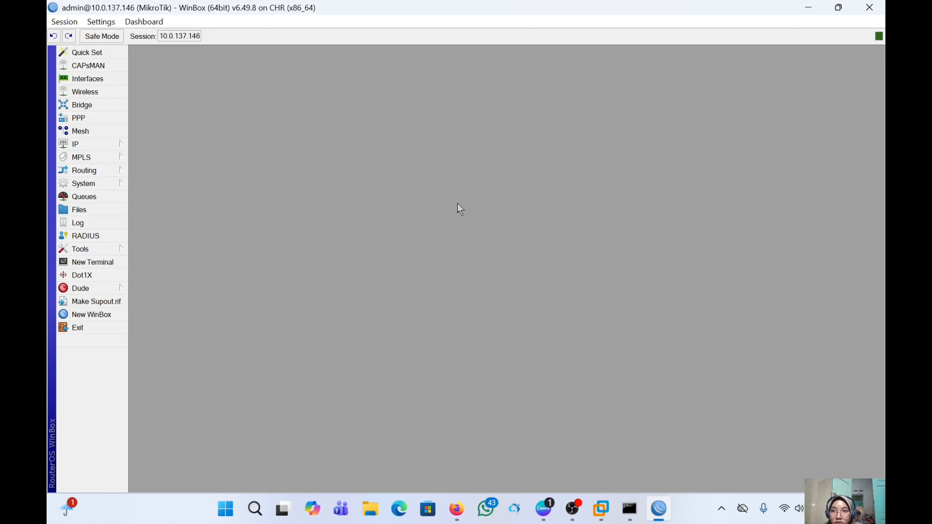
- Open a second admin session to 10.0.137.147, skip the password change, and minimize it
click(94, 184)
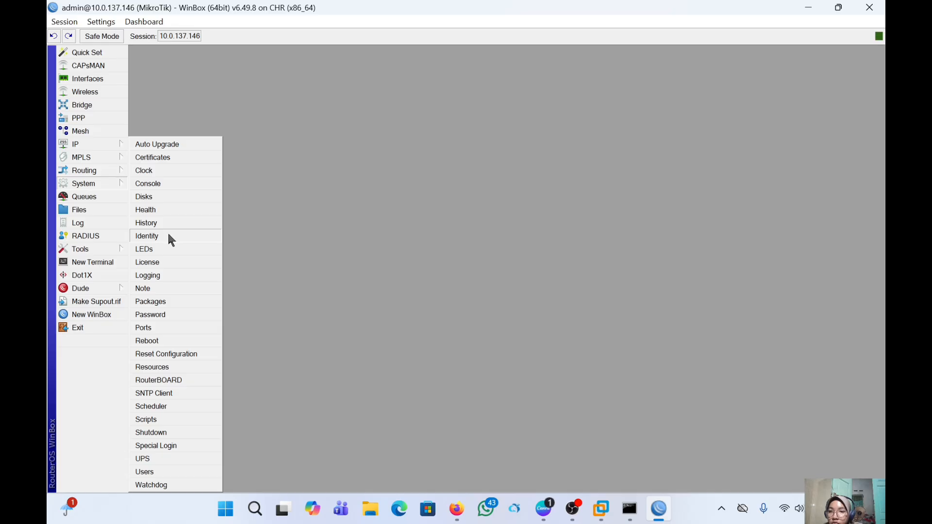
click(360, 211)
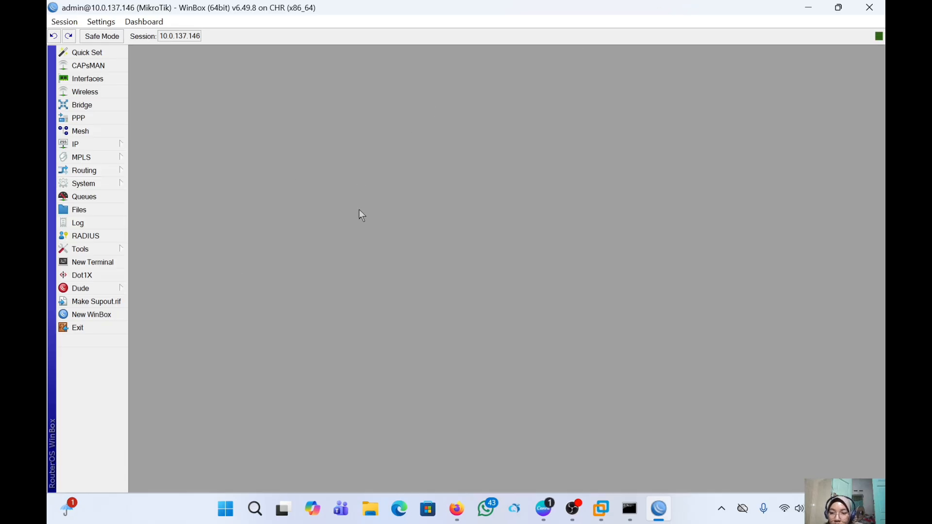
click(96, 316)
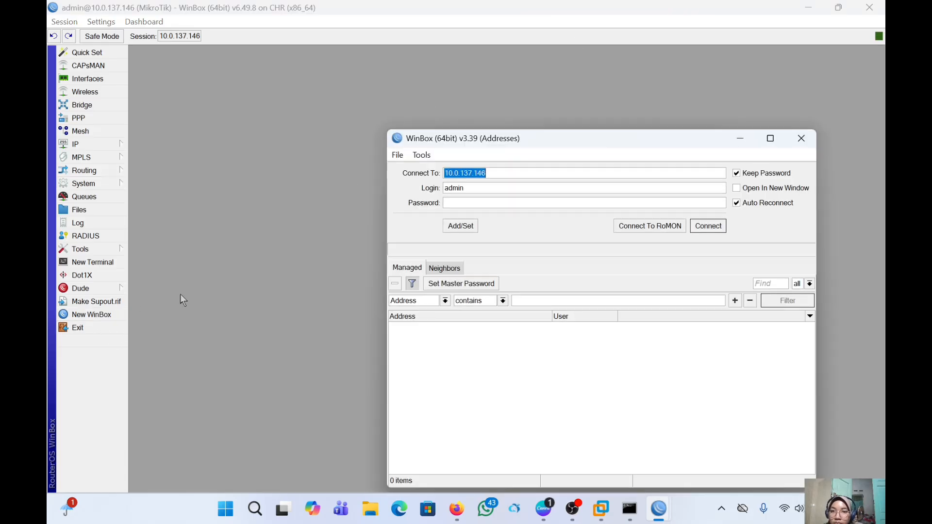
click(520, 174)
key(BackSpace)
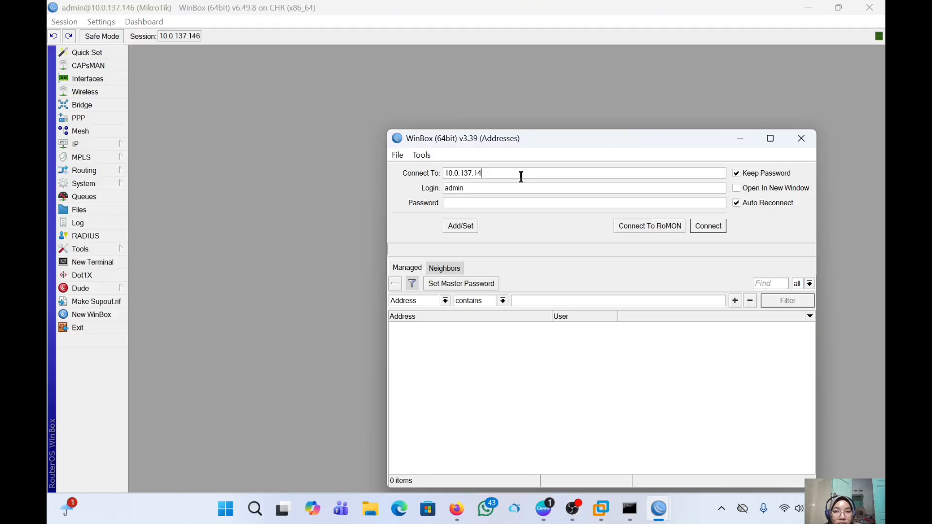
text(7)
click(705, 228)
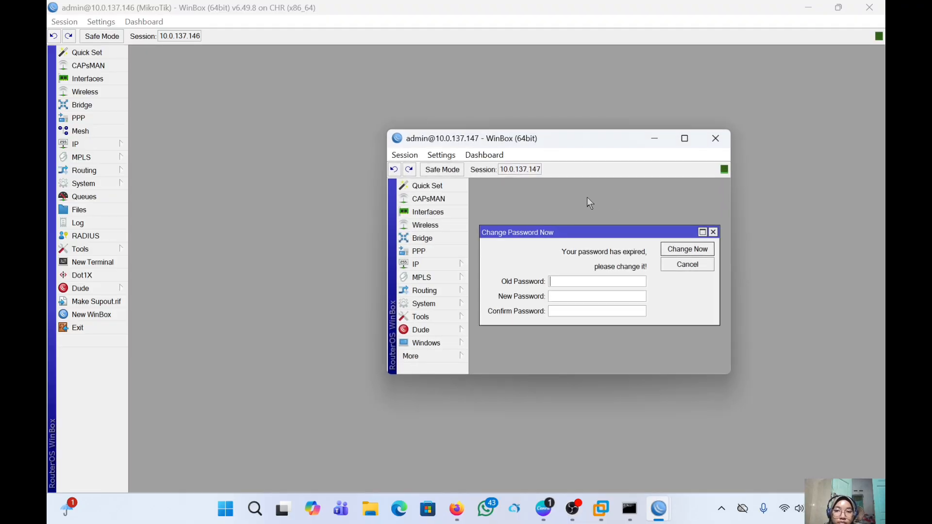
click(713, 232)
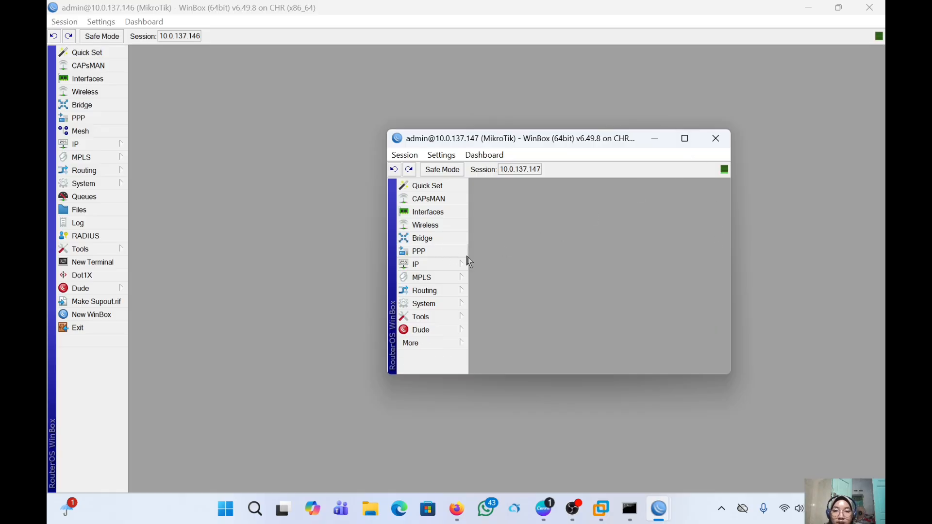
click(650, 138)
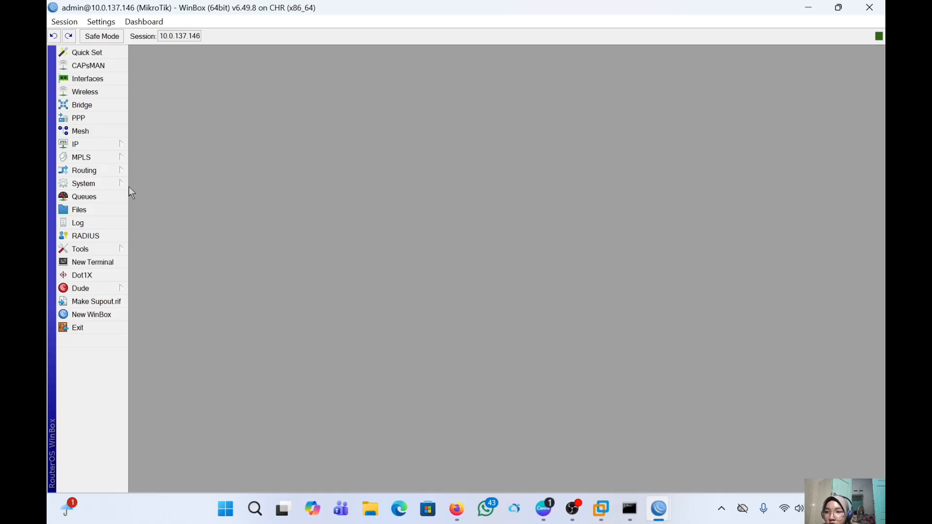
- Change the 10.0.137.146 router's System Identity to r-isp1 and apply it
click(104, 181)
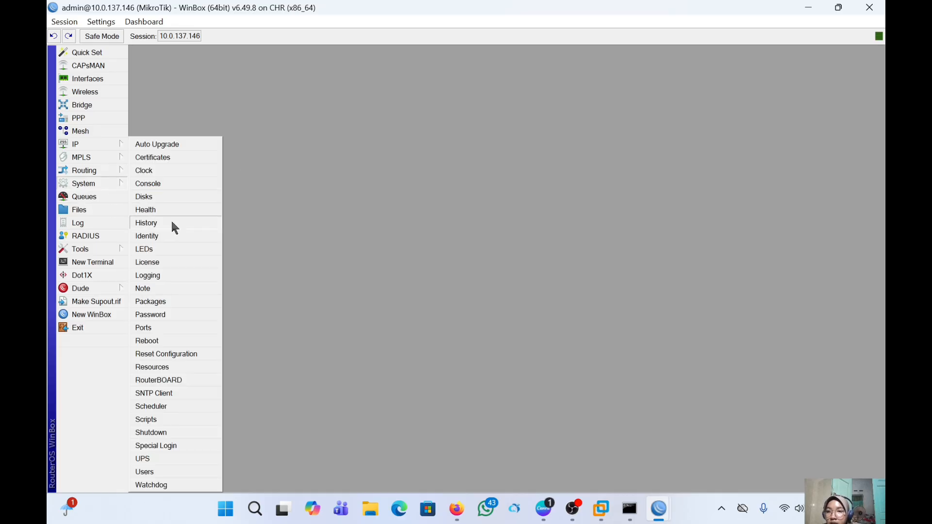
click(174, 237)
key(BackSpace)
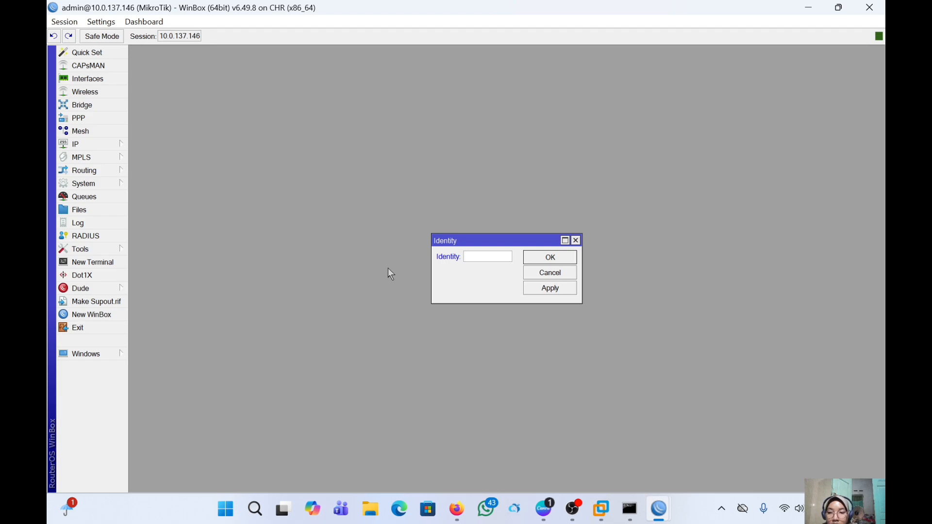
text(r)
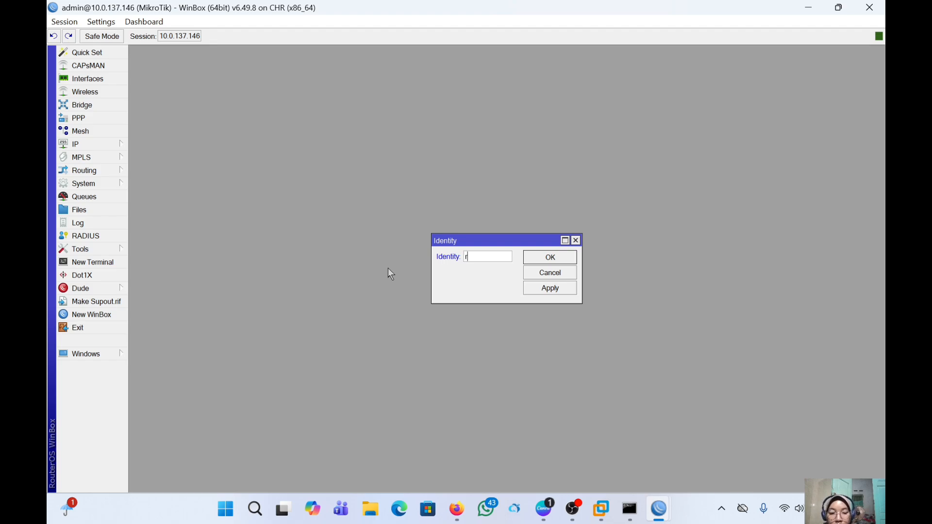
text(-is)
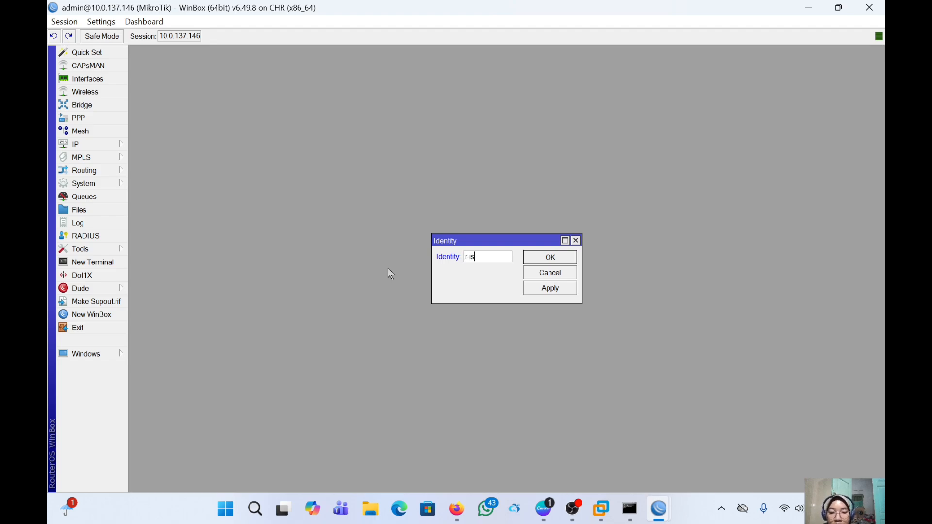
text(p 1)
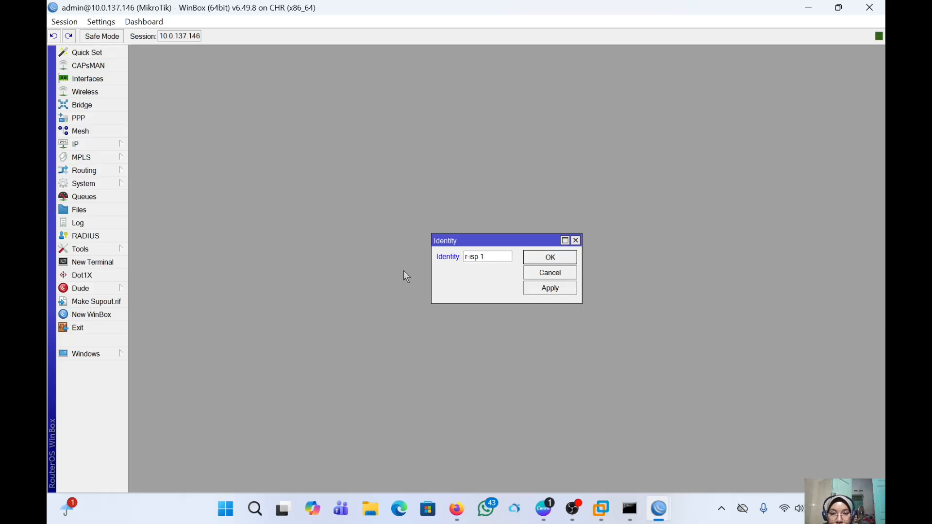
key(BackSpace)
key(BackSpace)
text(1)
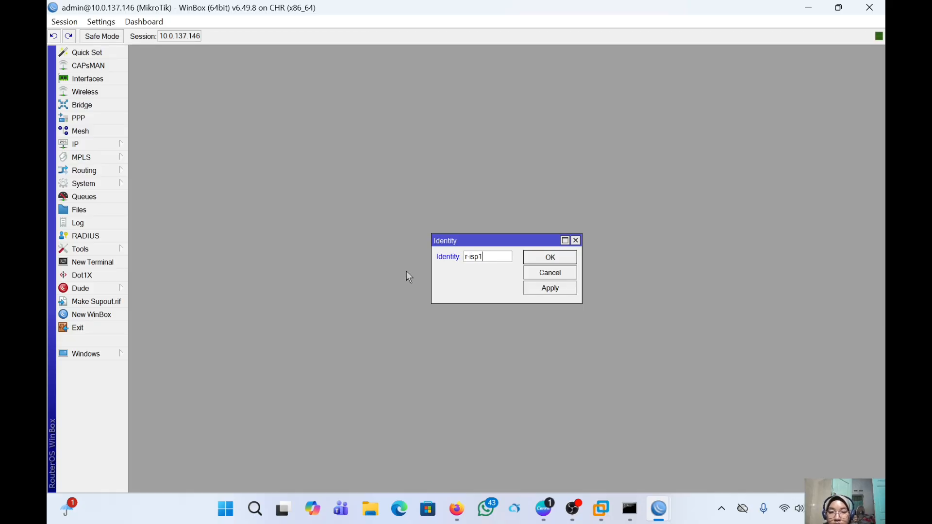
click(565, 284)
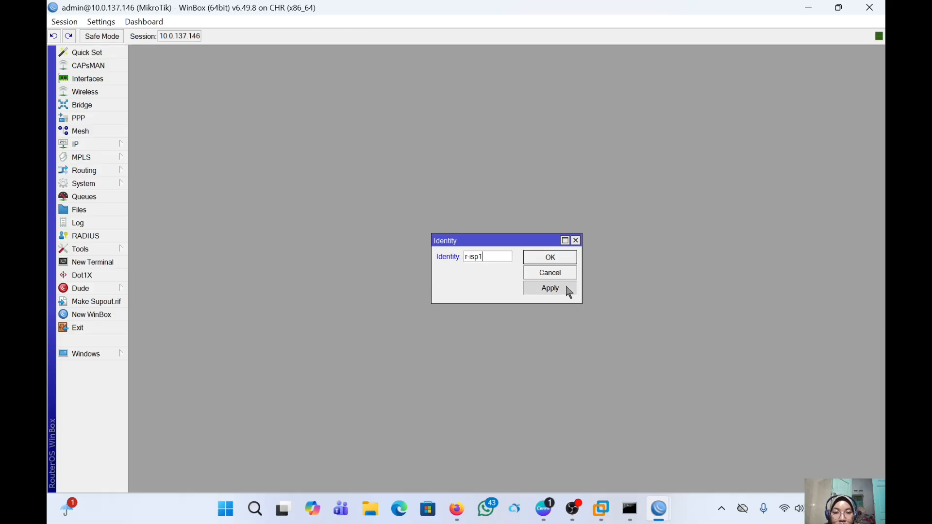
click(564, 262)
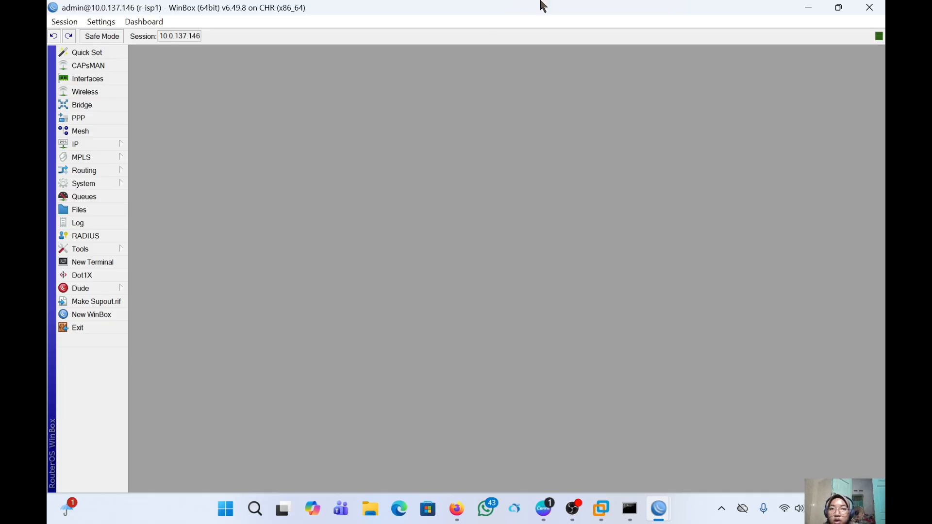
- Set the 10.0.137.147 router's identity to r-isp2, then minimize it and return to the browser
mouse_move(661, 500)
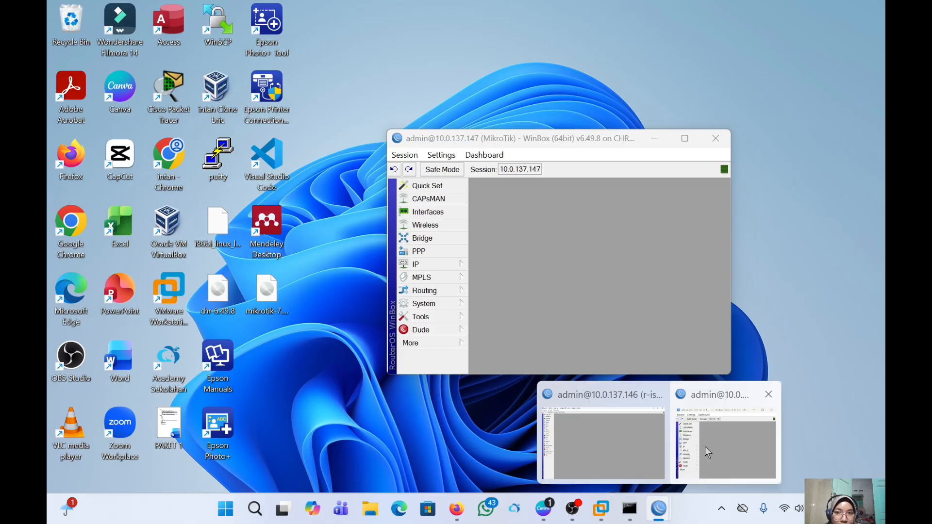
click(705, 446)
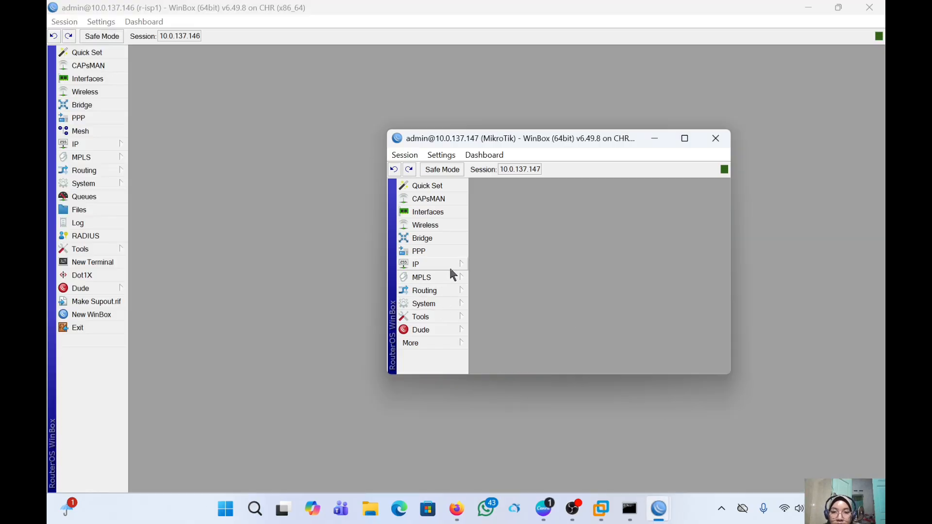
click(459, 304)
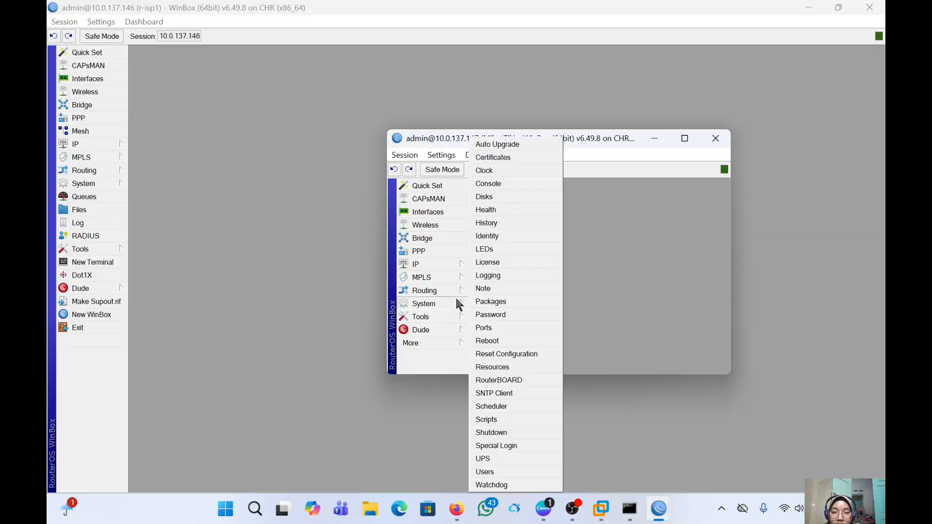
click(516, 237)
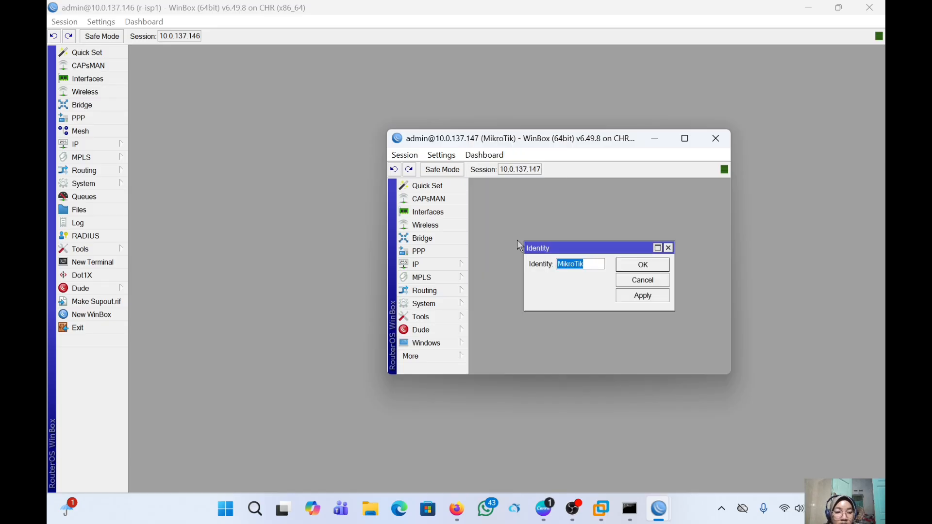
key(BackSpace)
text(r-)
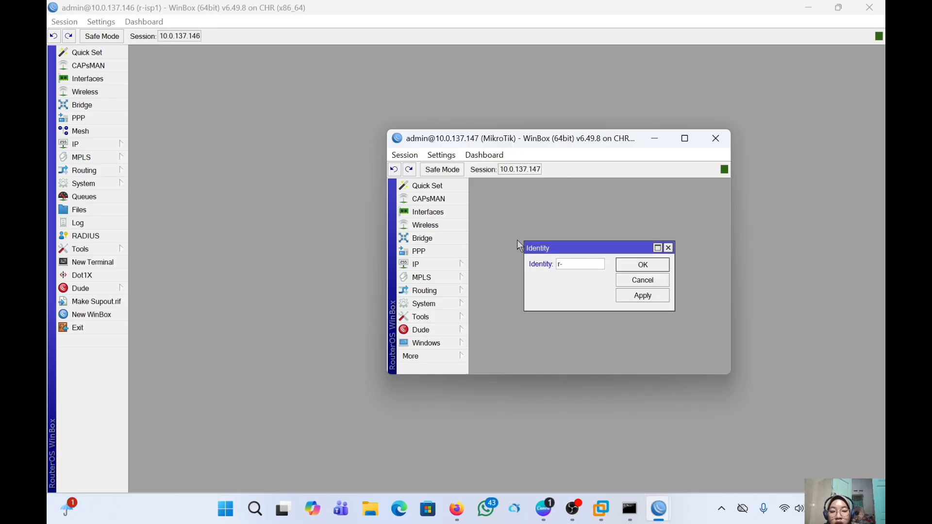
text(isp2)
click(631, 296)
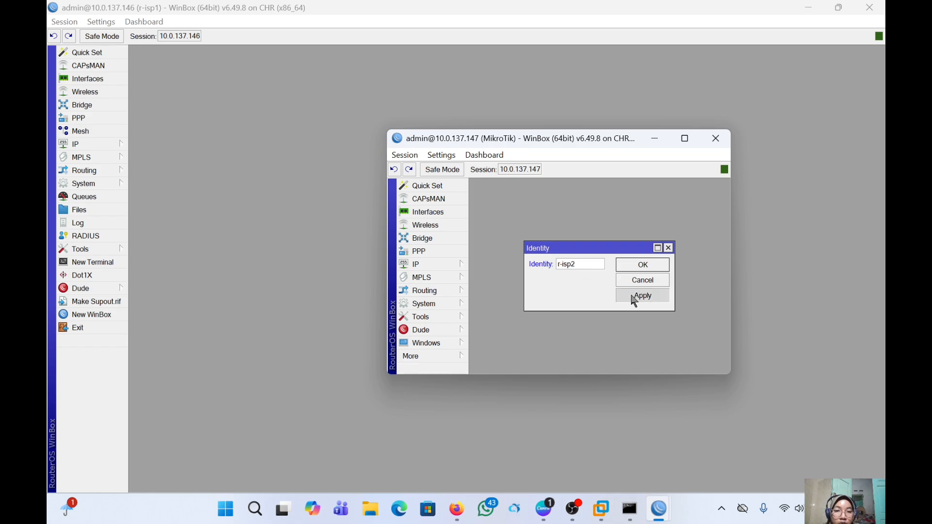
click(636, 265)
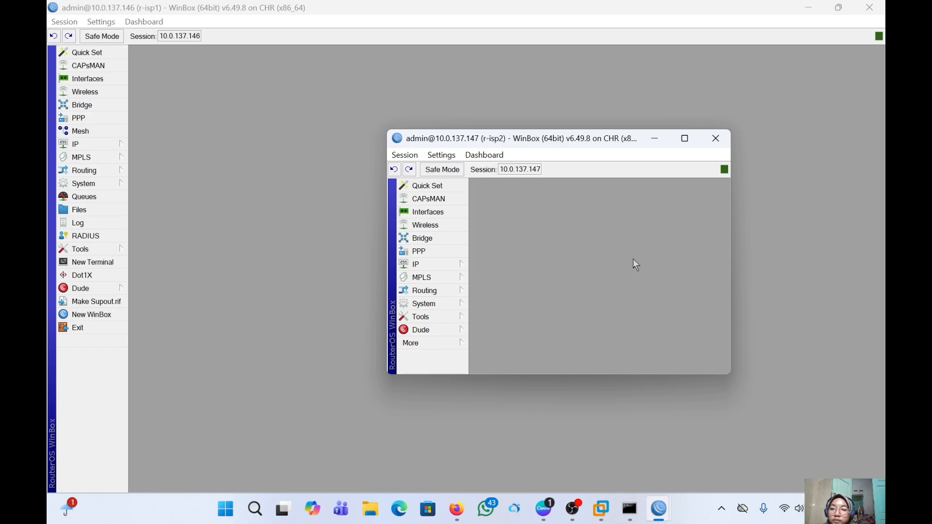
click(647, 141)
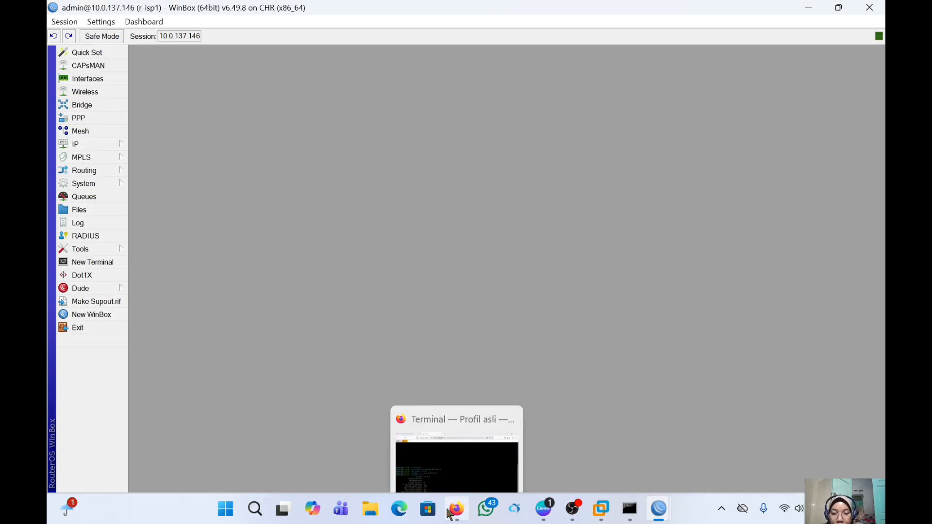
click(458, 388)
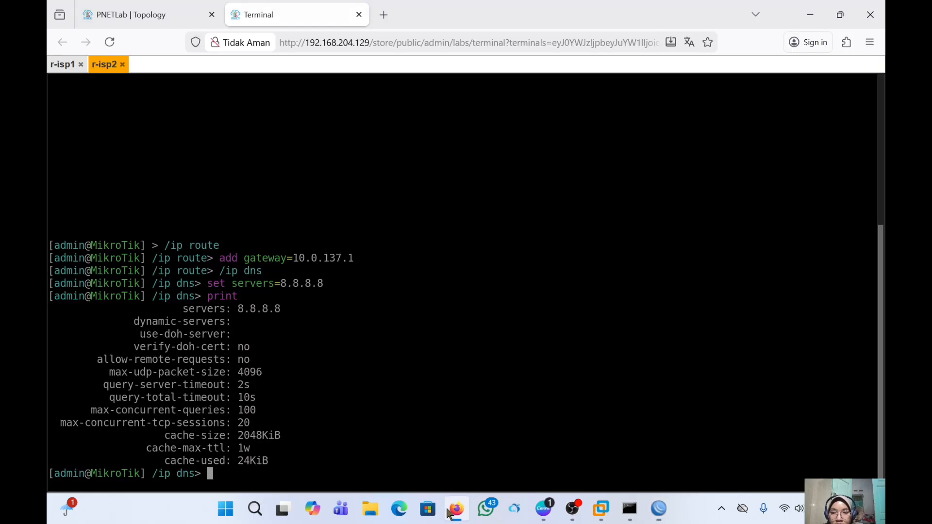
- Start r-custemer on the topology map and open its console tab beside r-isp1 and r-isp2
click(165, 8)
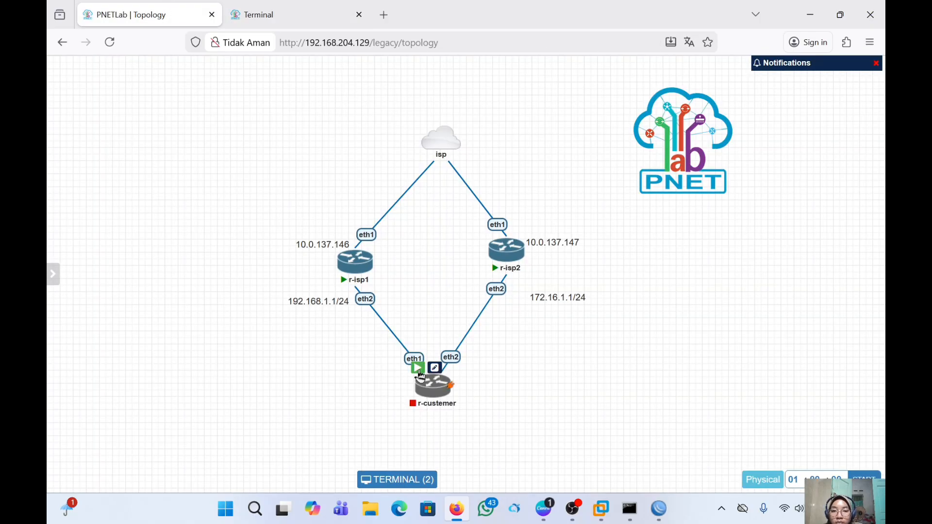
click(418, 368)
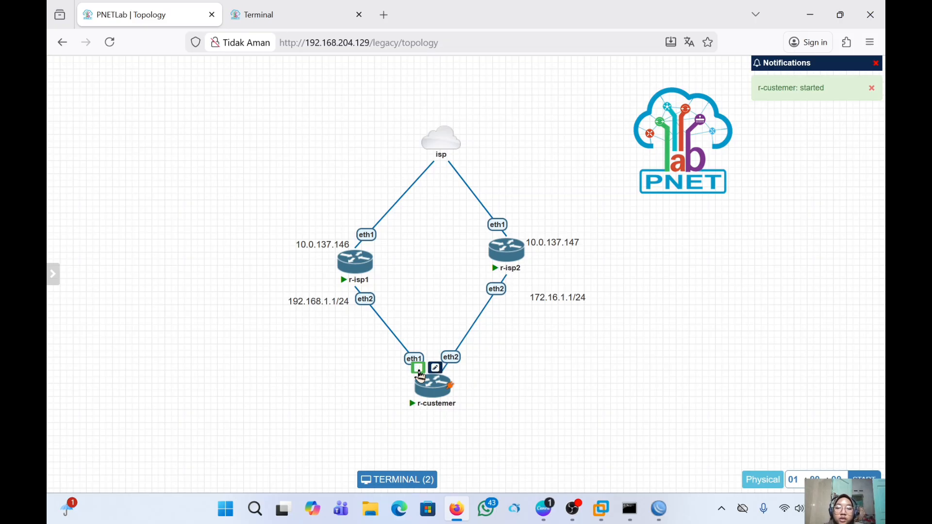
click(418, 368)
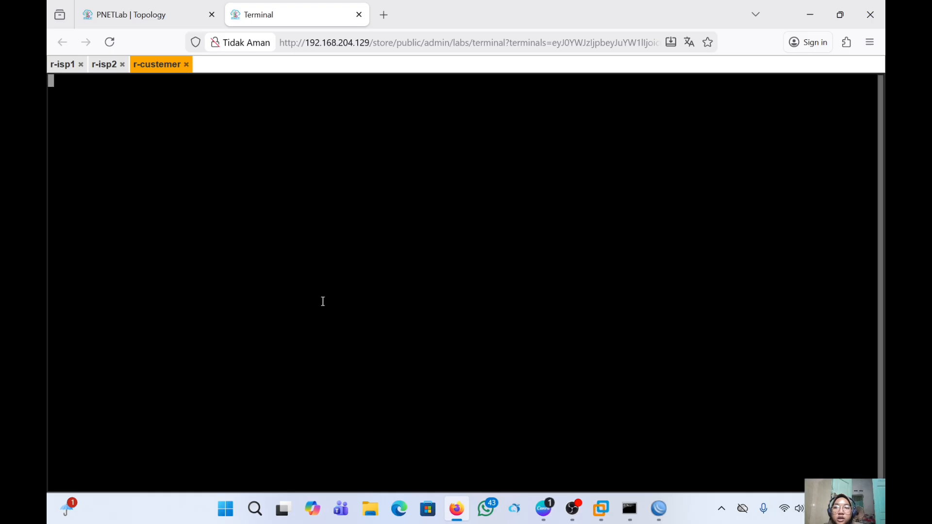
click(97, 65)
click(145, 64)
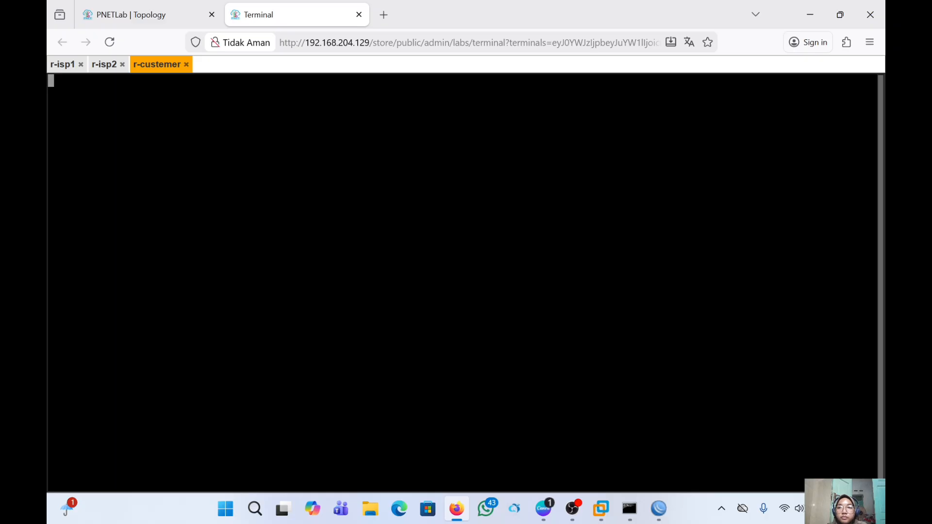
- Log in to the r-custemer console as admin with a blank password, declining the license and skipping the new password
click(175, 14)
drag(408, 370, 433, 380)
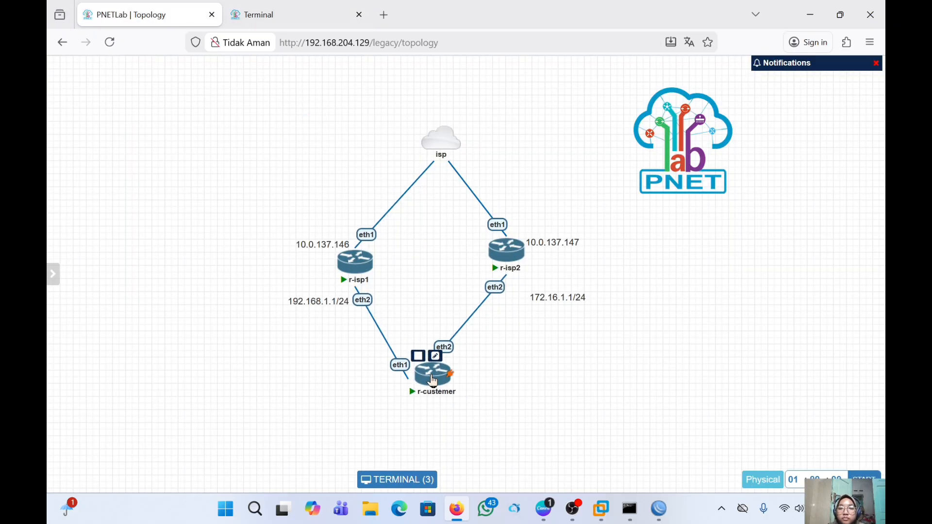
click(432, 381)
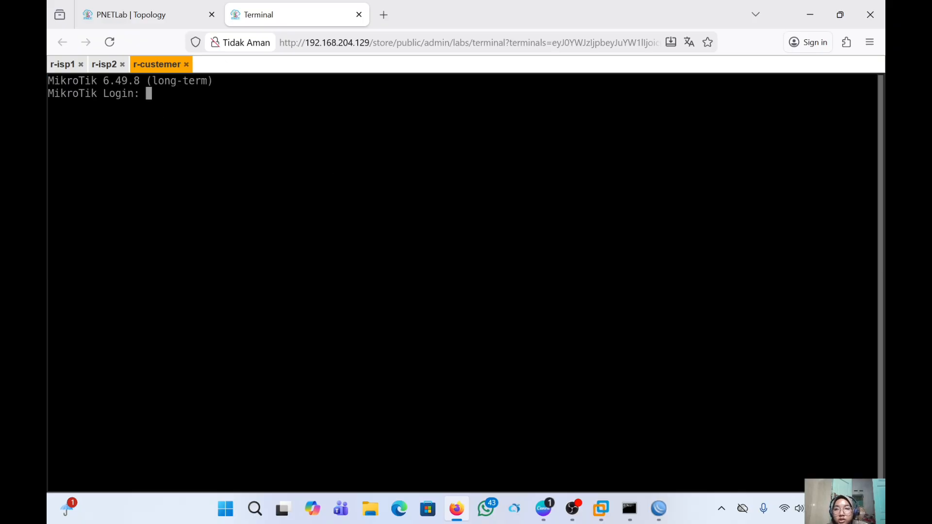
text(admin)
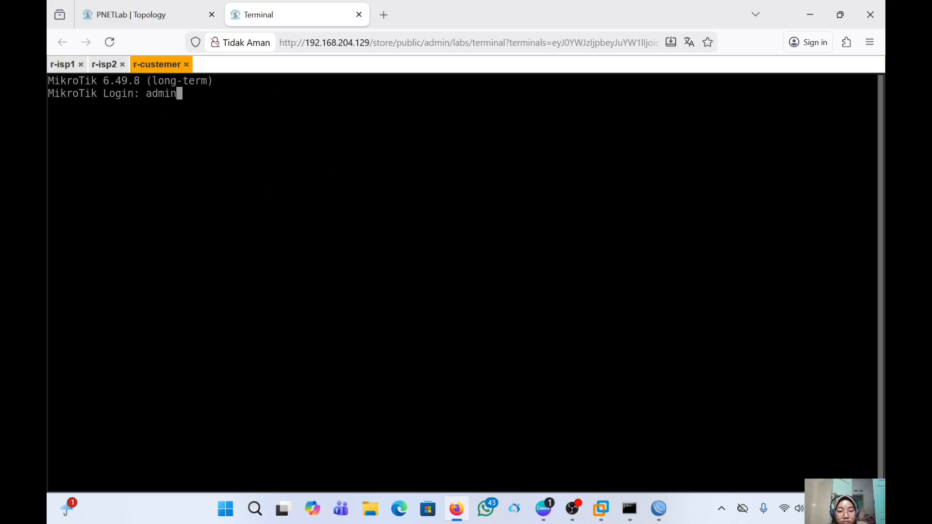
key(Return)
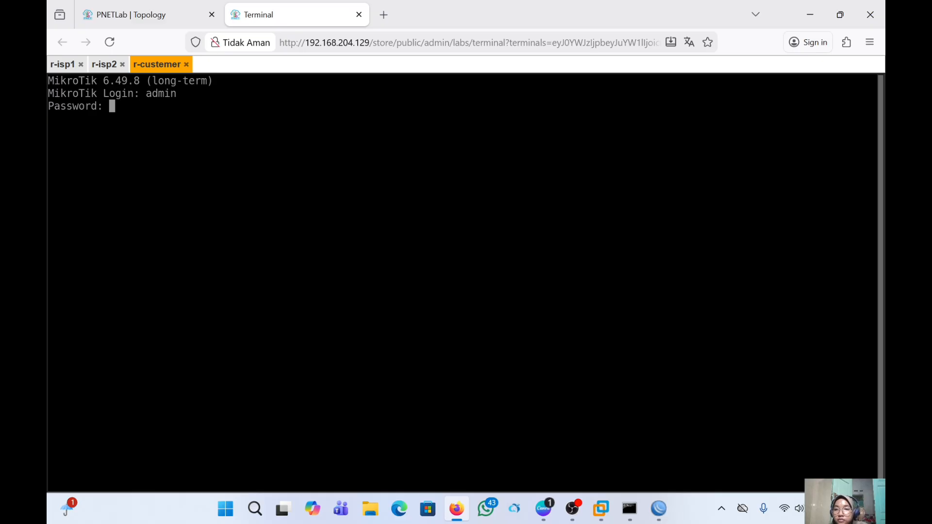
key(Return)
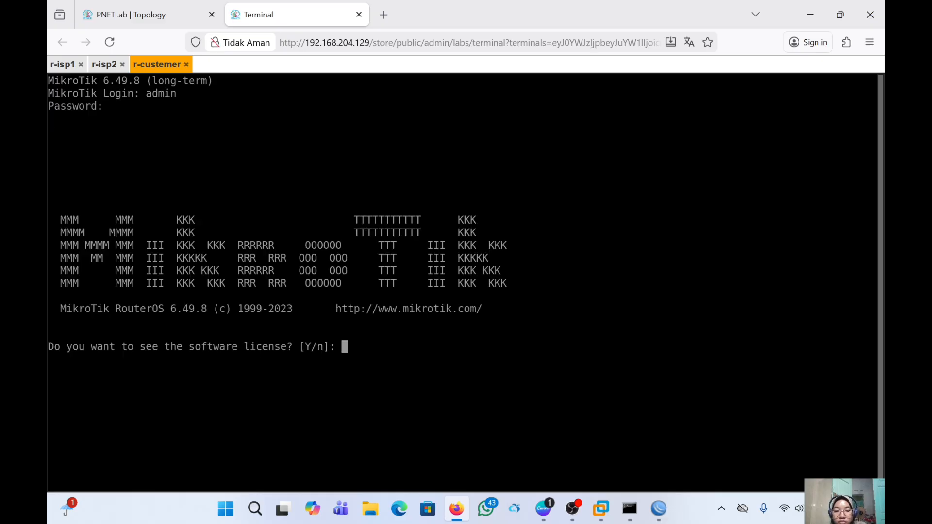
text(n)
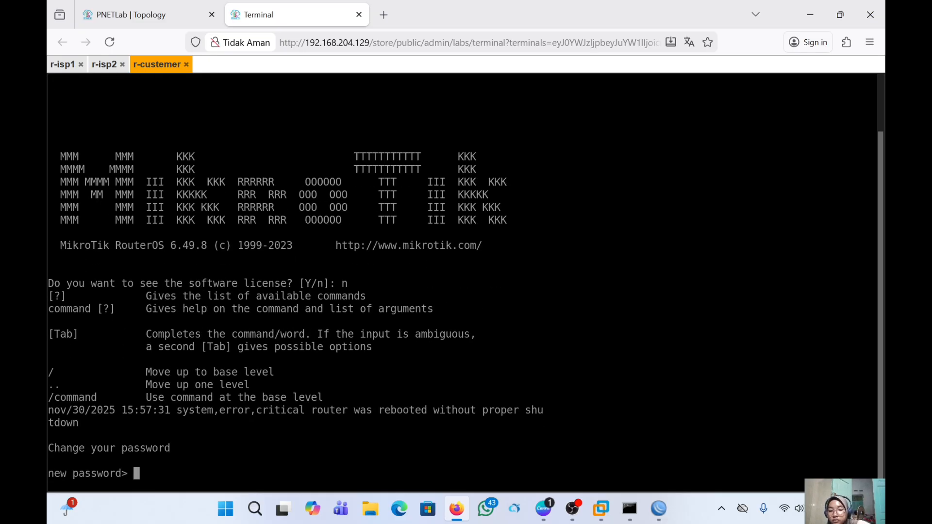
key(ctrl+c)
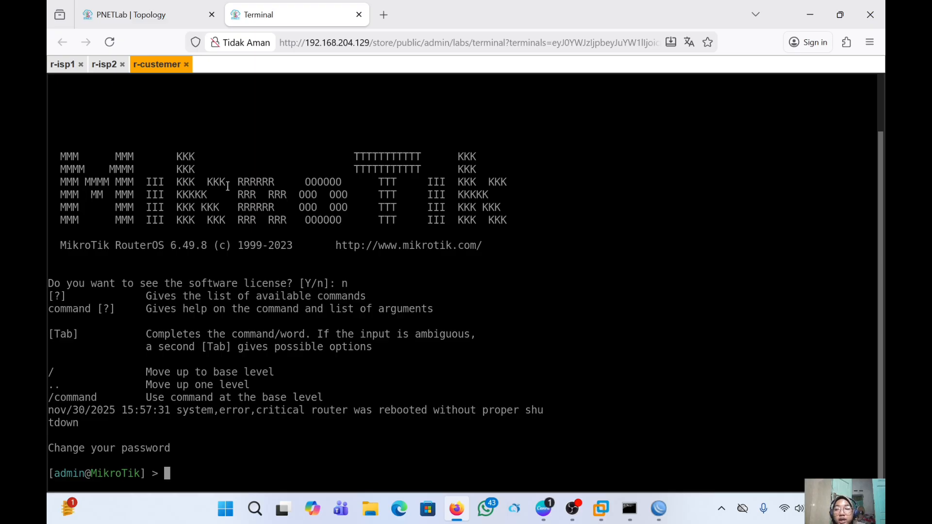
- Move r-custemer to the bottom of the topology map, then bring the r-isp1 WinBox window forward
click(152, 22)
drag(322, 238, 429, 430)
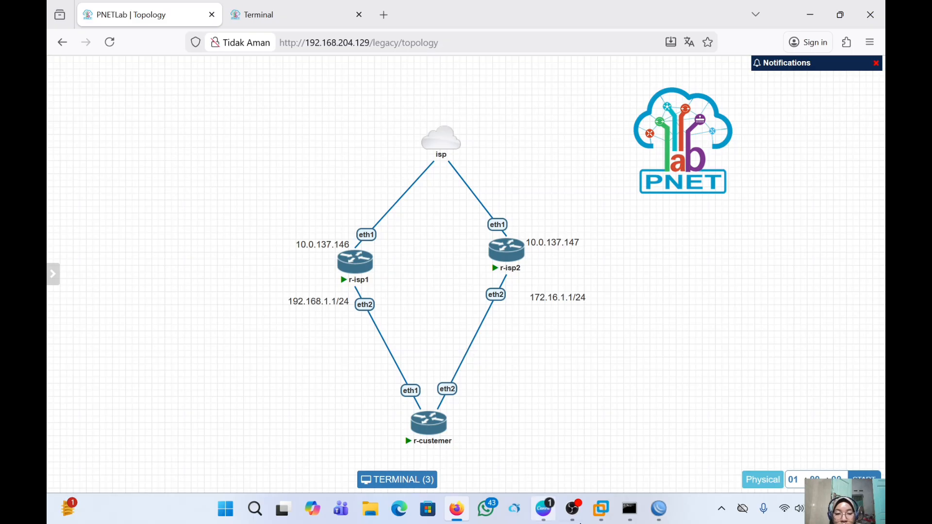
mouse_move(658, 508)
click(639, 447)
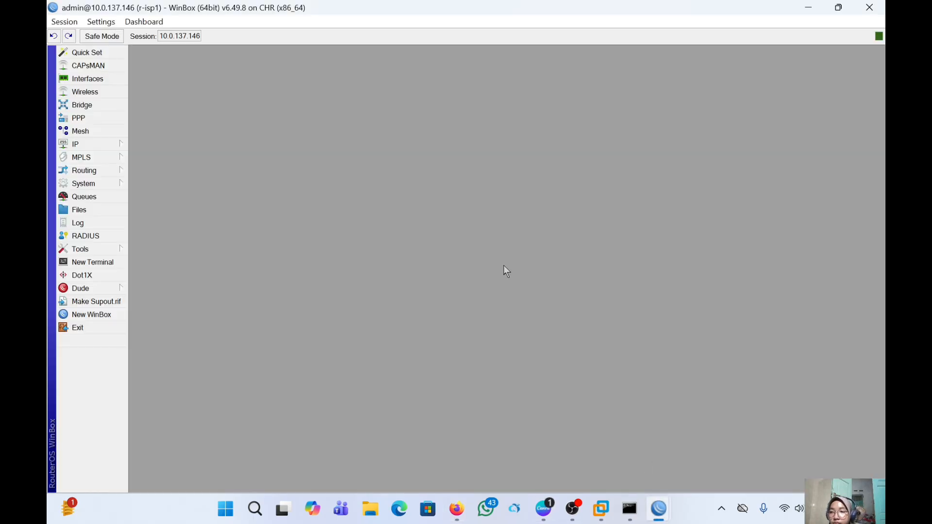
- Add address 192.168.1.1/24 on ether2 to r-isp1's IP address list
click(120, 147)
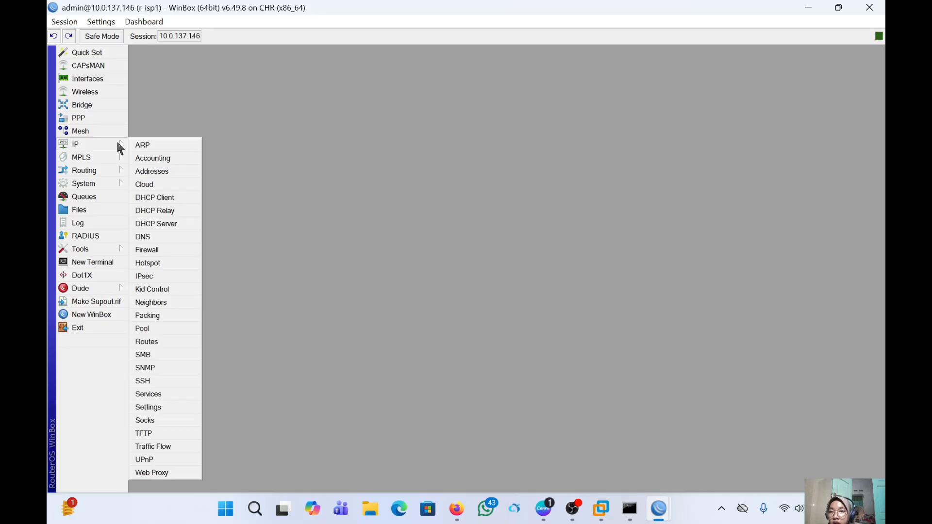
click(152, 172)
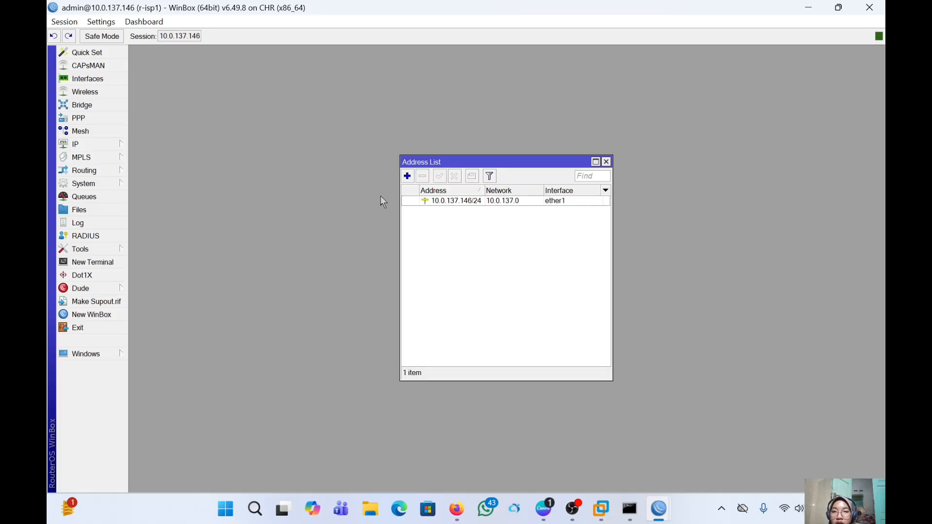
click(407, 176)
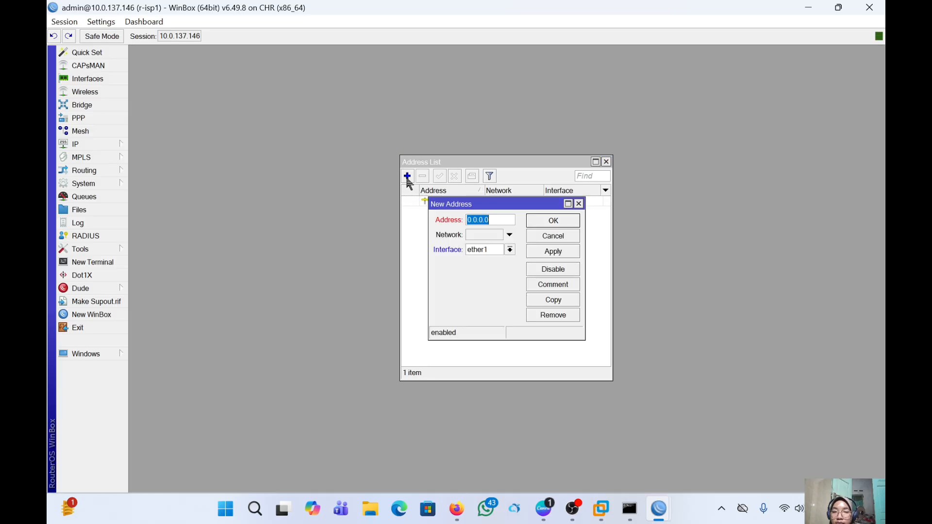
key(BackSpace)
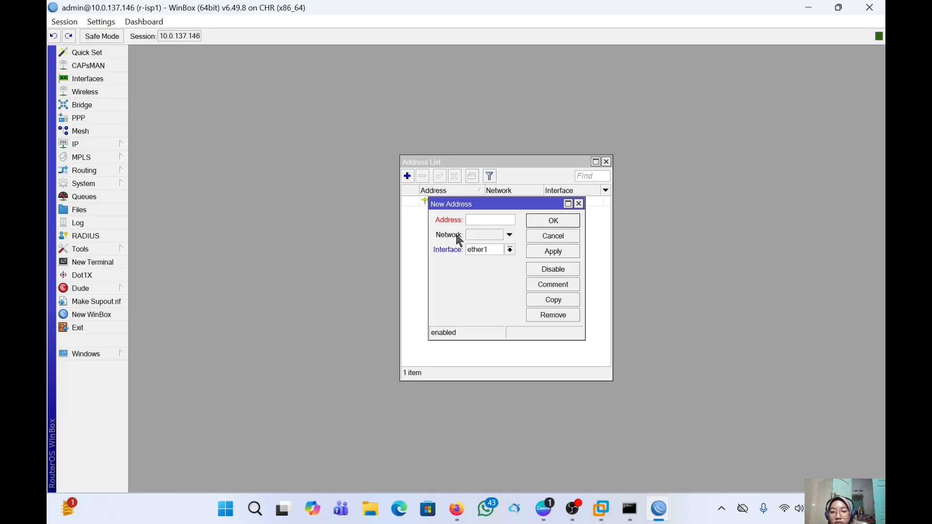
text(192)
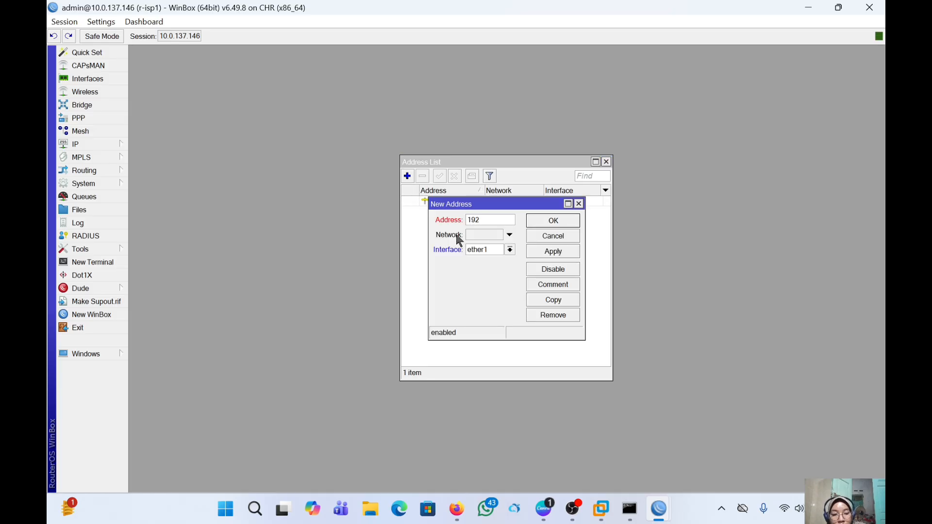
text(.168)
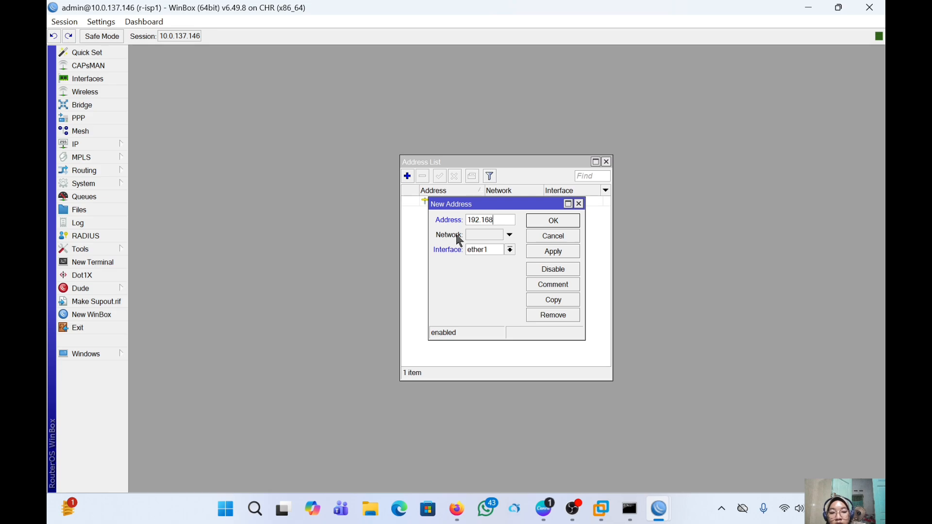
text(.1)
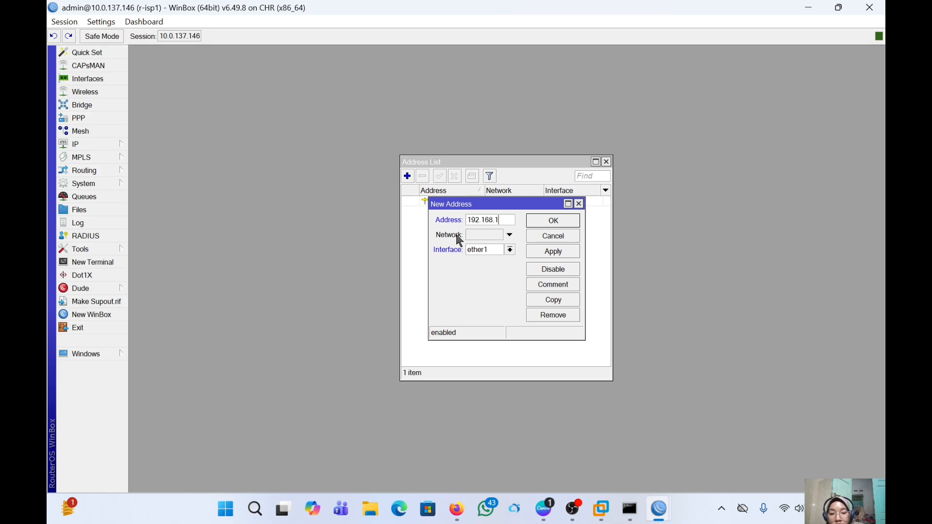
text(.1/)
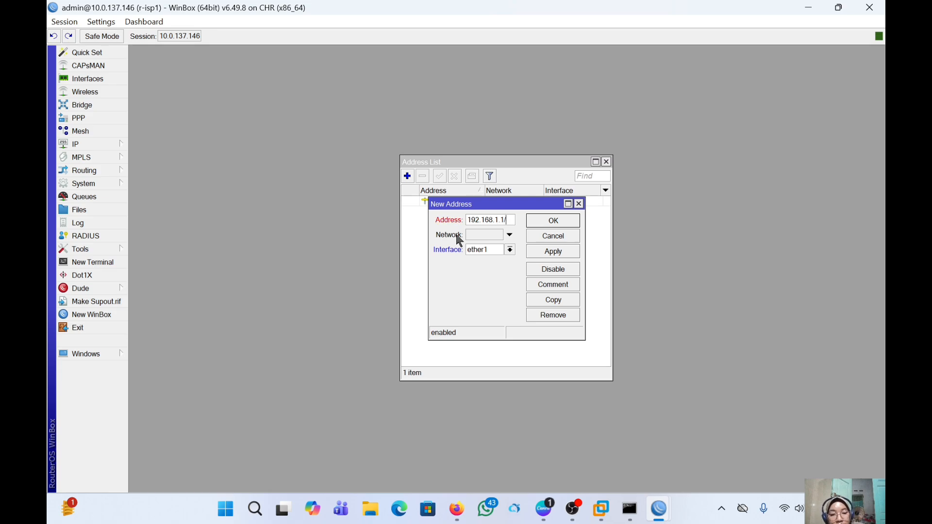
text(24)
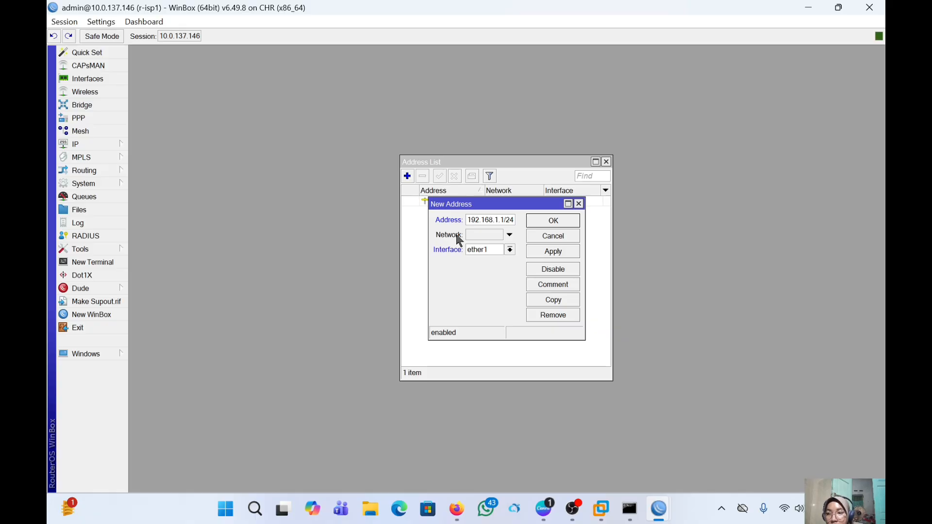
click(510, 251)
click(505, 270)
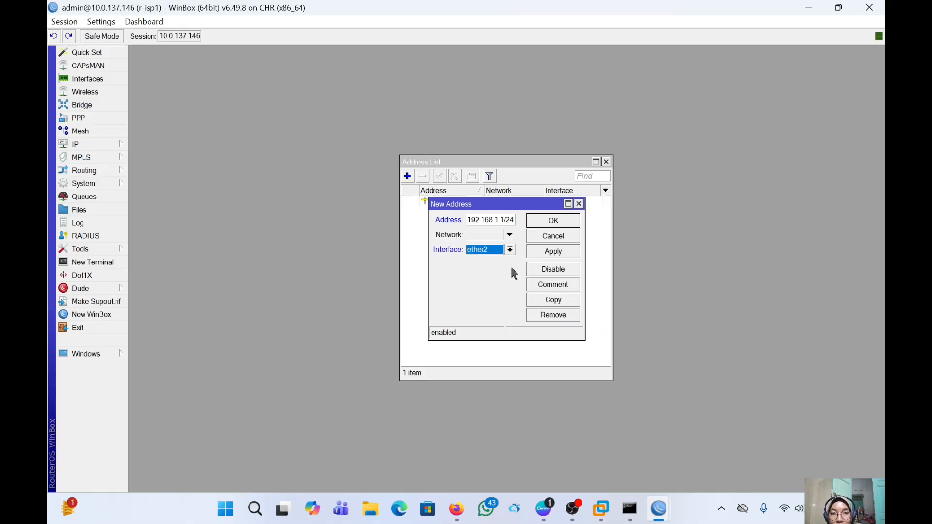
click(553, 252)
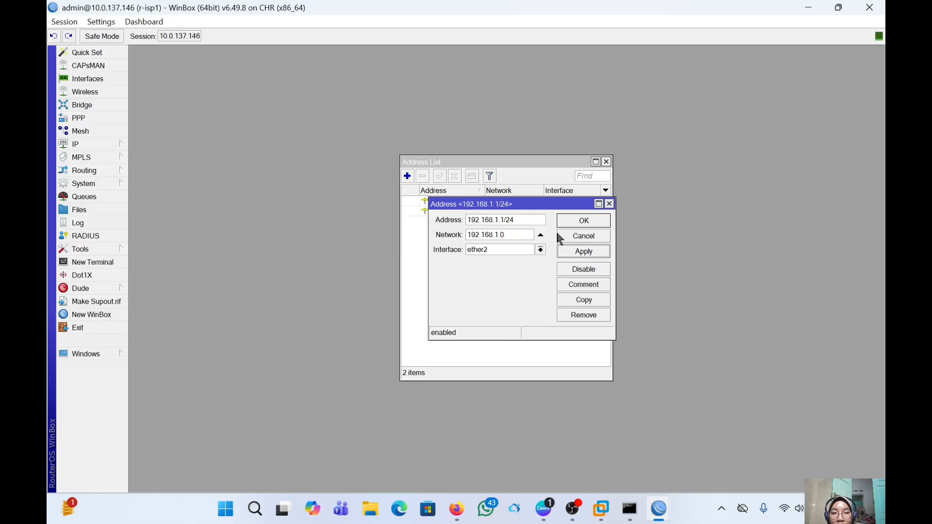
click(582, 224)
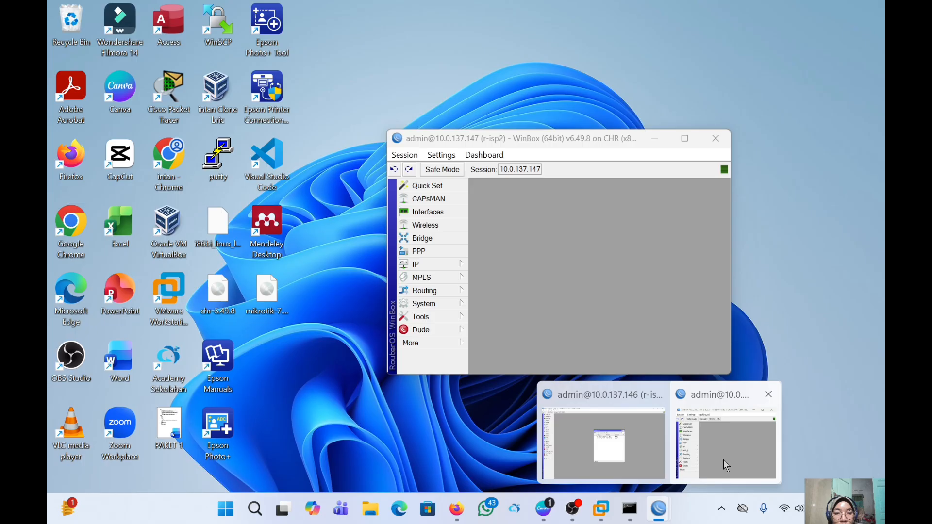
- Maximize the r-isp2 session and add address 172.16.1.1/24 on ether2 to its IP addresses
click(723, 459)
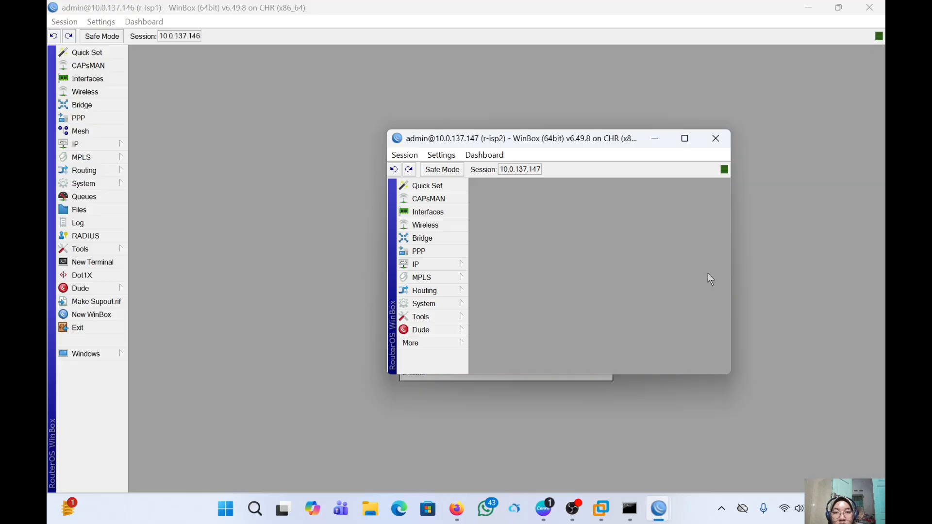
click(686, 140)
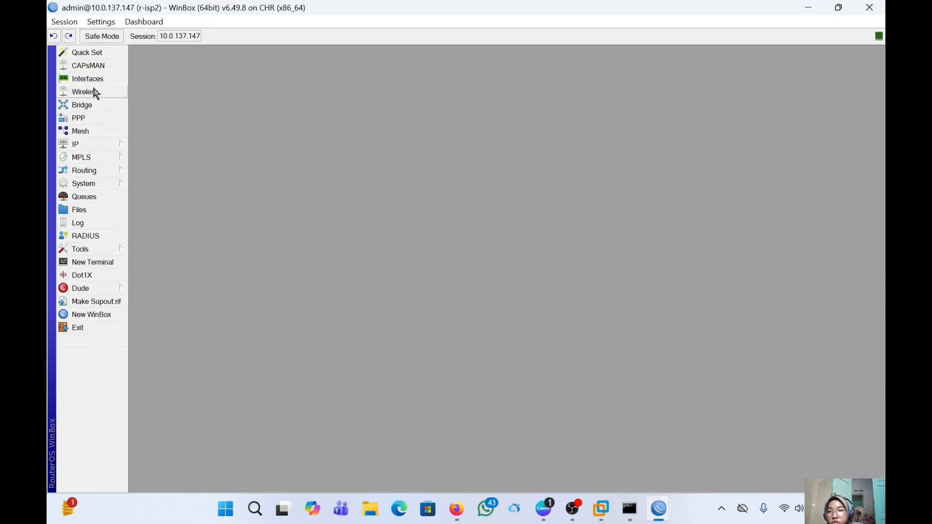
click(105, 143)
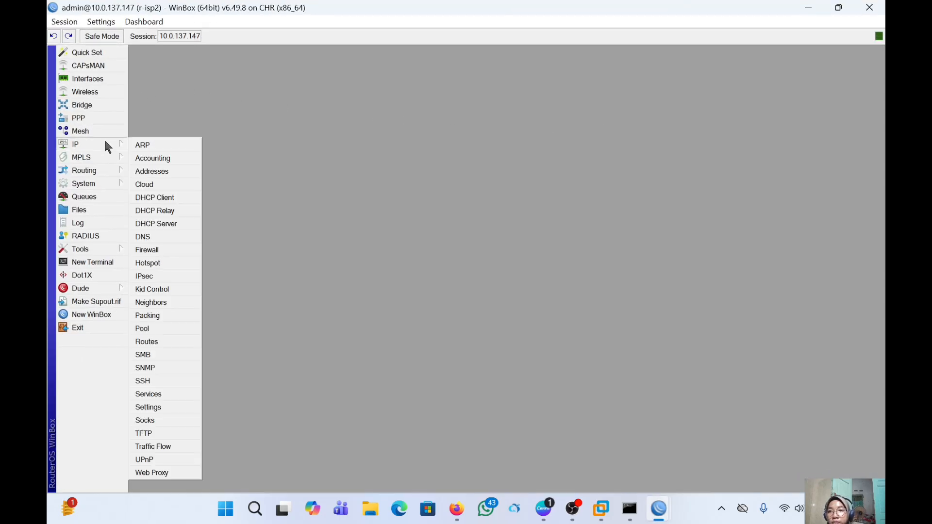
click(151, 173)
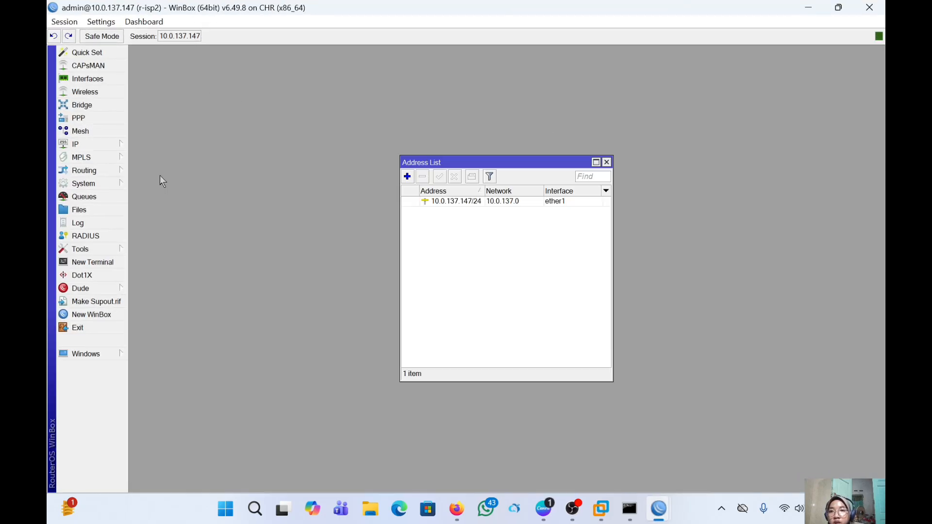
click(407, 177)
key(BackSpace)
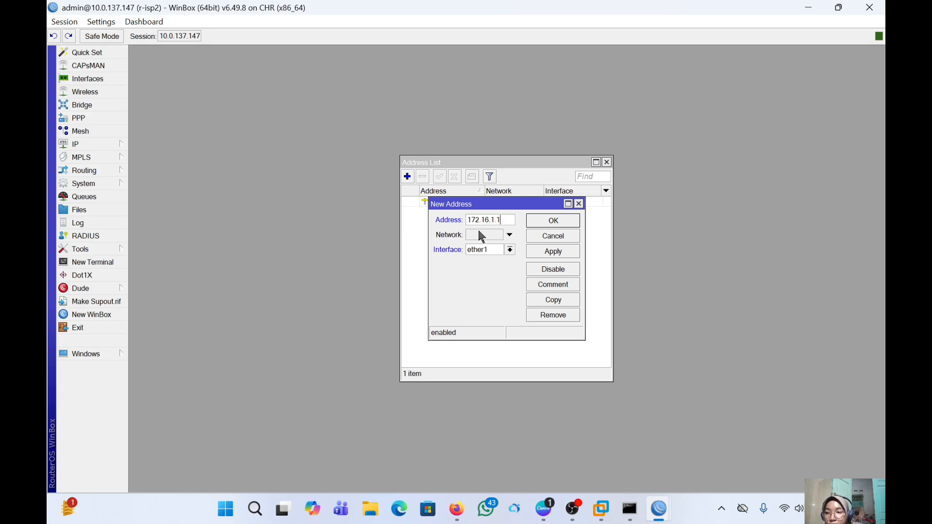
text(172.16.1.1/244)
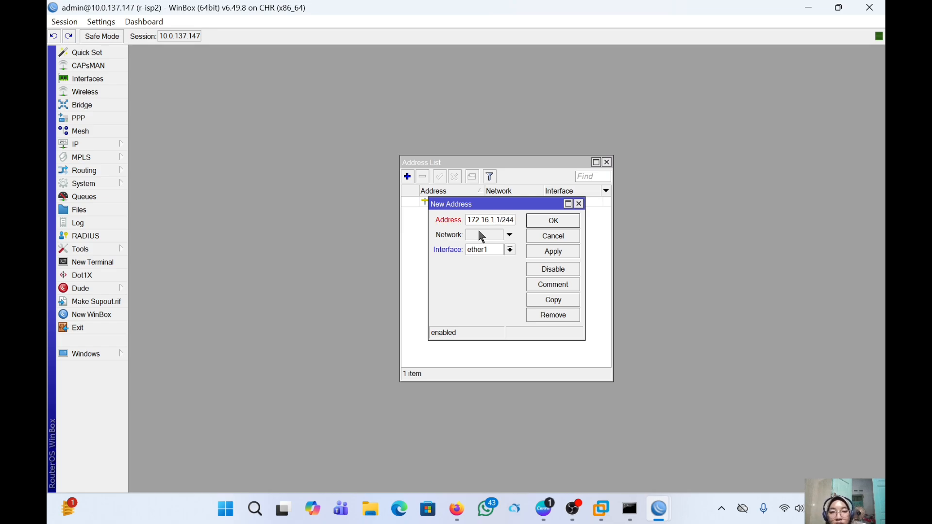
key(BackSpace)
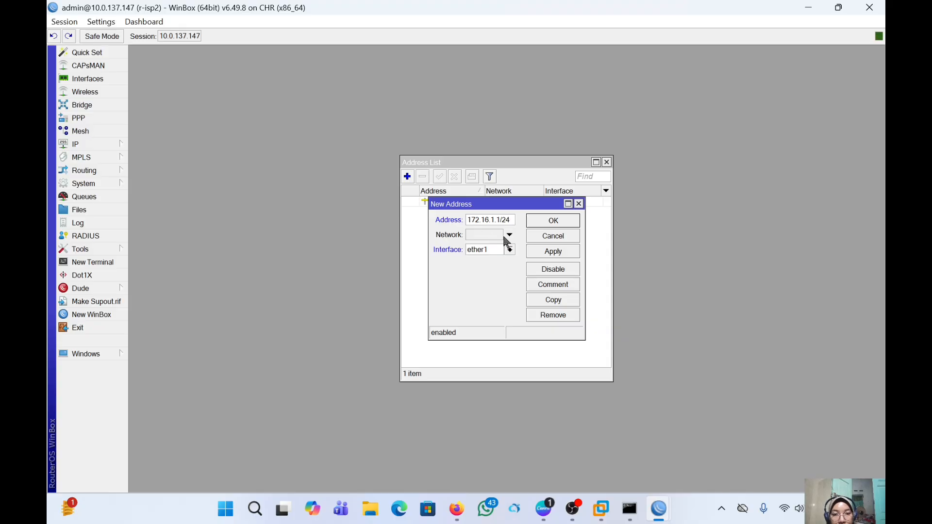
click(510, 250)
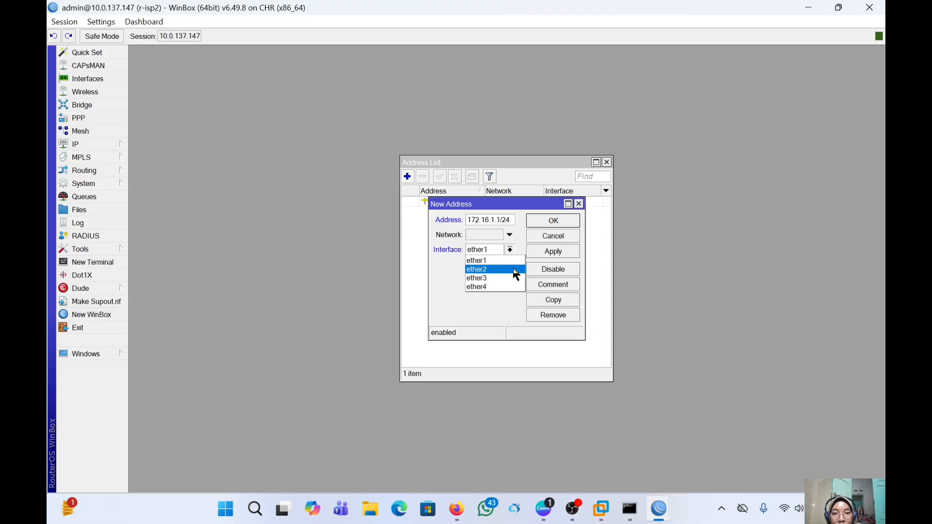
click(513, 269)
click(550, 253)
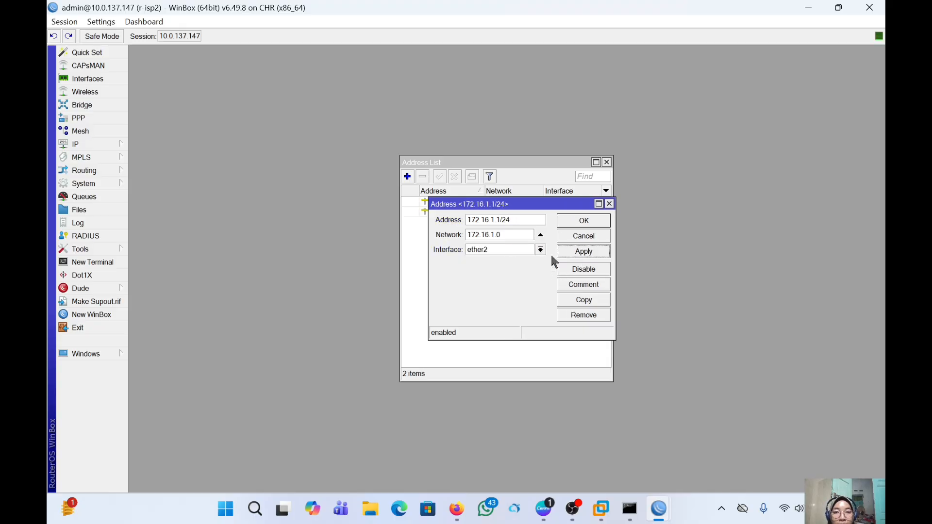
click(581, 222)
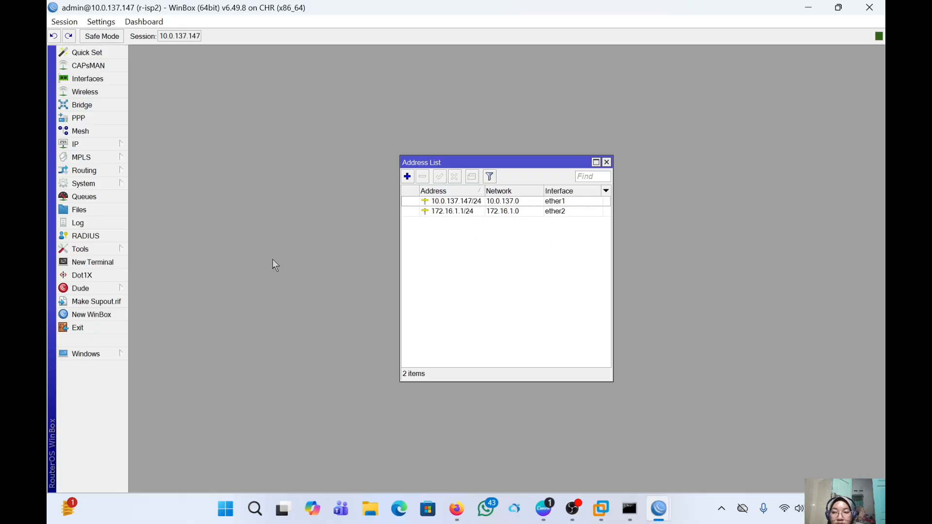
- Open the r-custemer console and list its DHCP clients with ip dhcp-client print
click(456, 508)
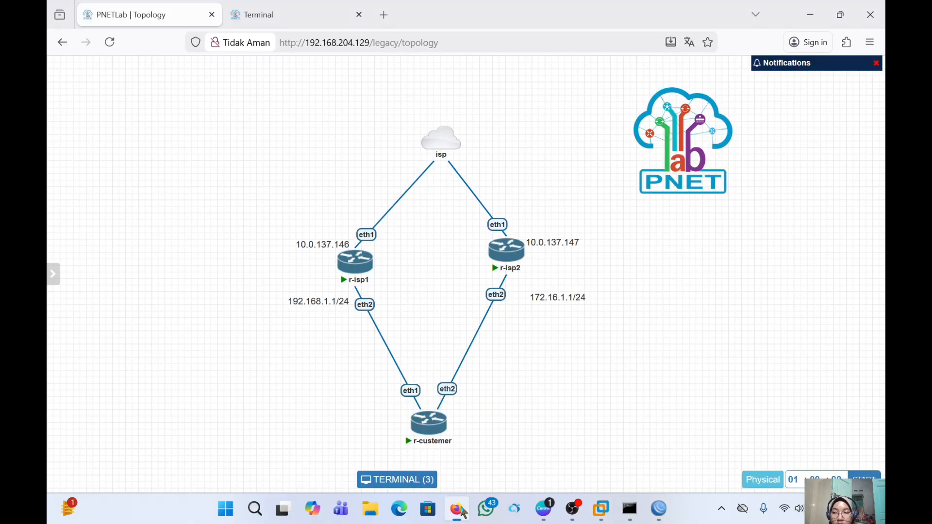
click(432, 433)
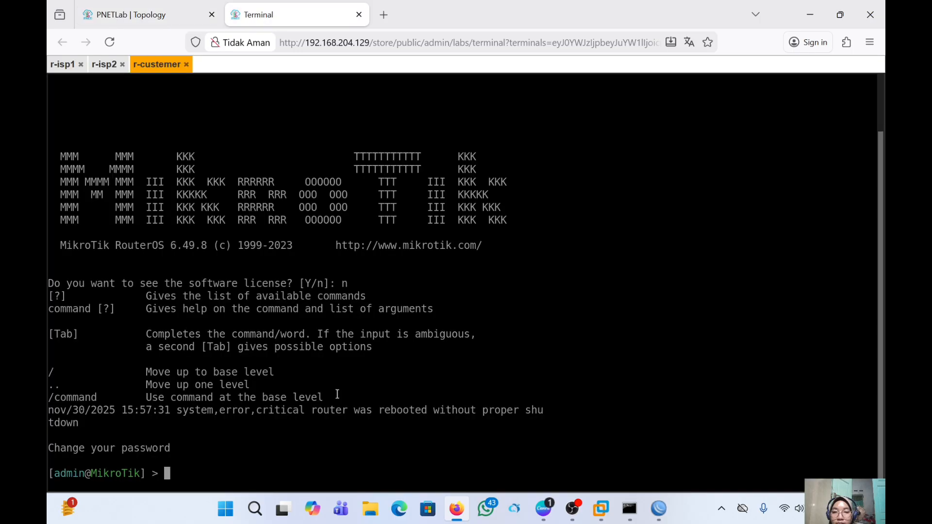
text(ip )
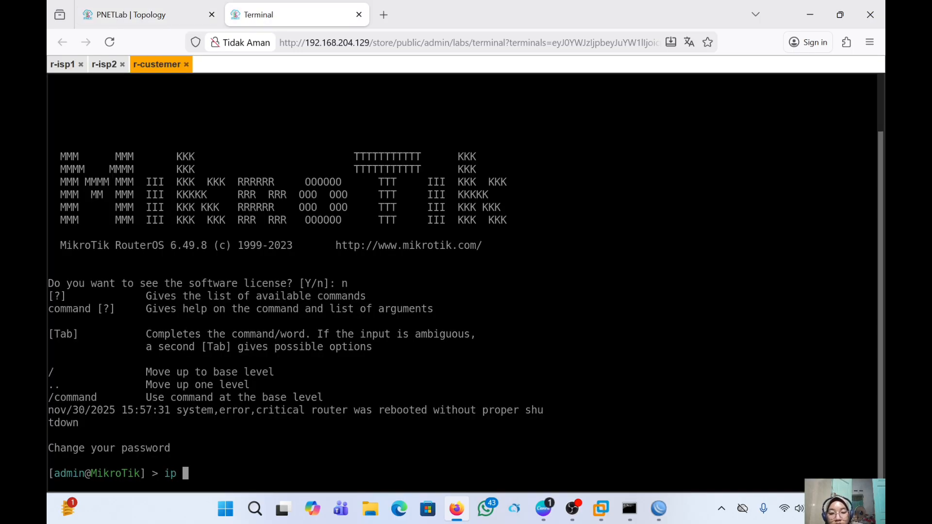
text(dh)
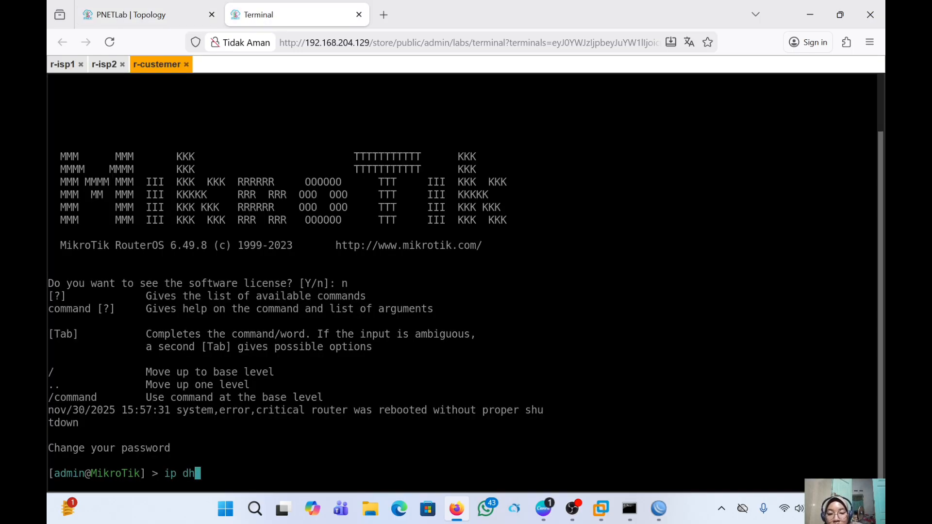
text(cp)
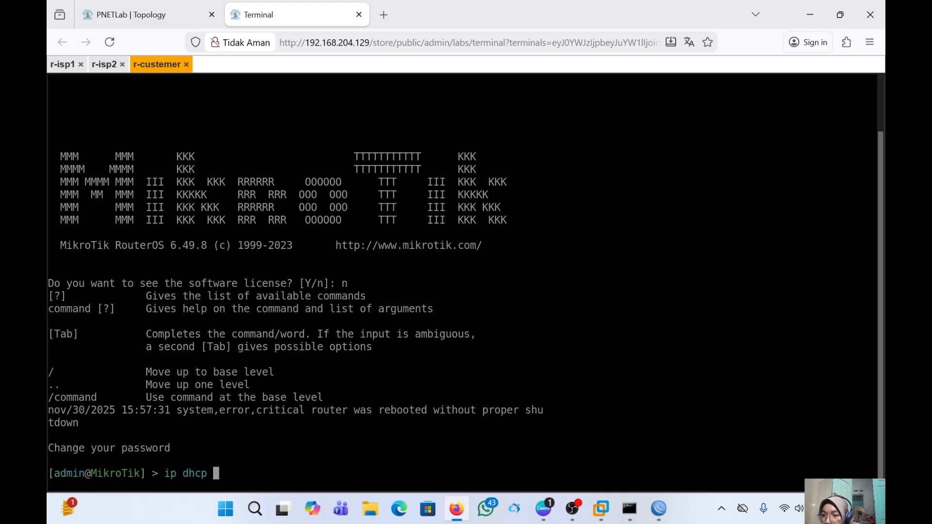
key(BackSpace)
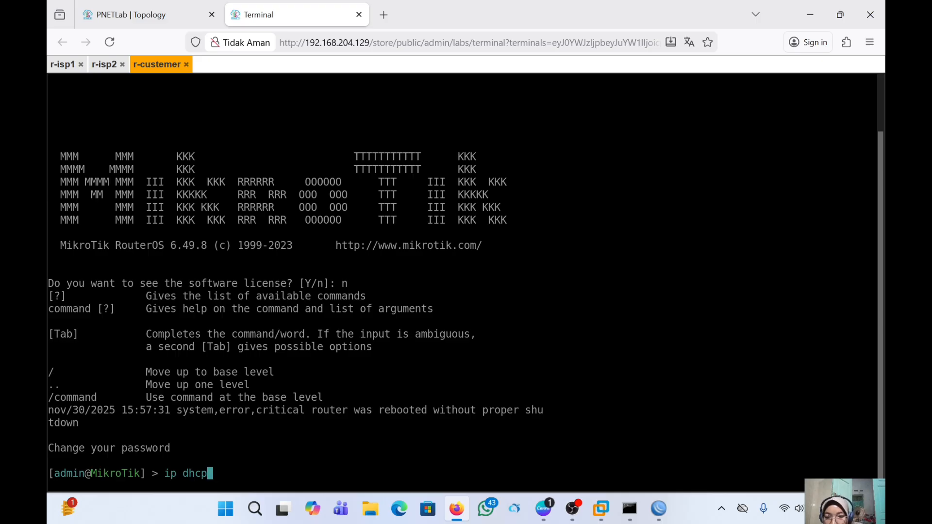
text(-c)
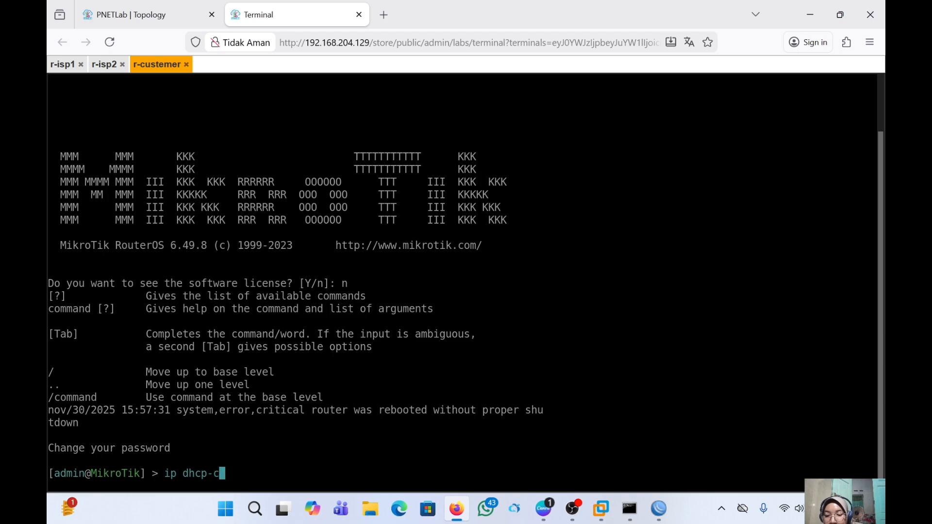
text(li)
key(Tab)
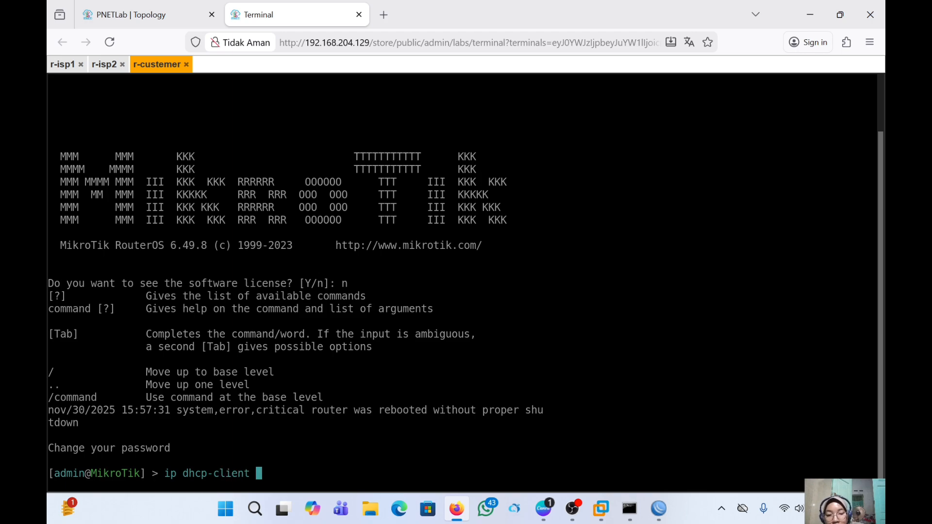
text(print)
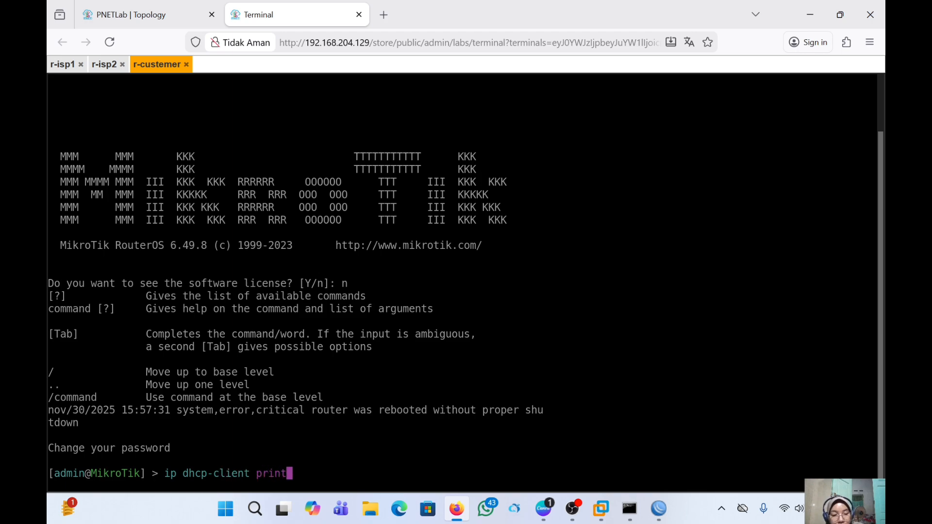
key(Return)
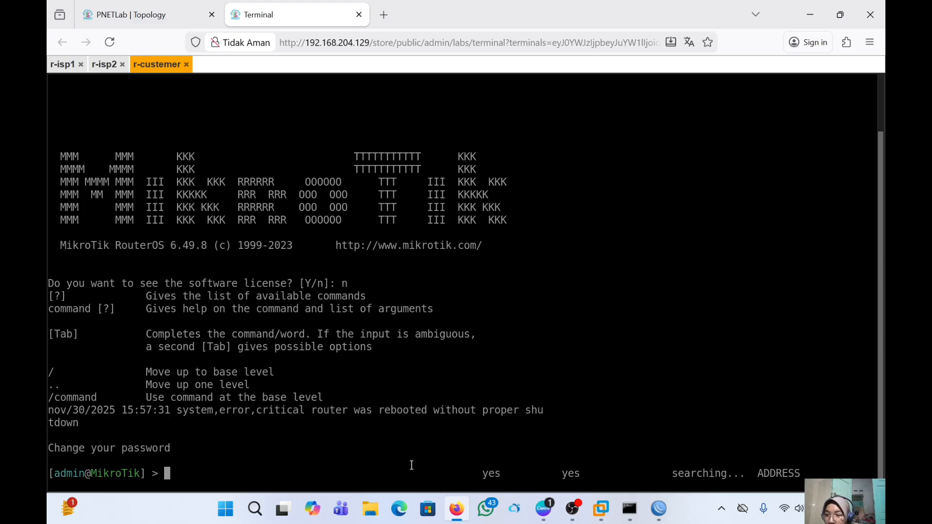
- In the ip dhcp-client menu, remove entry 0 with remove numbers=0 and print the empty list
text(ip d)
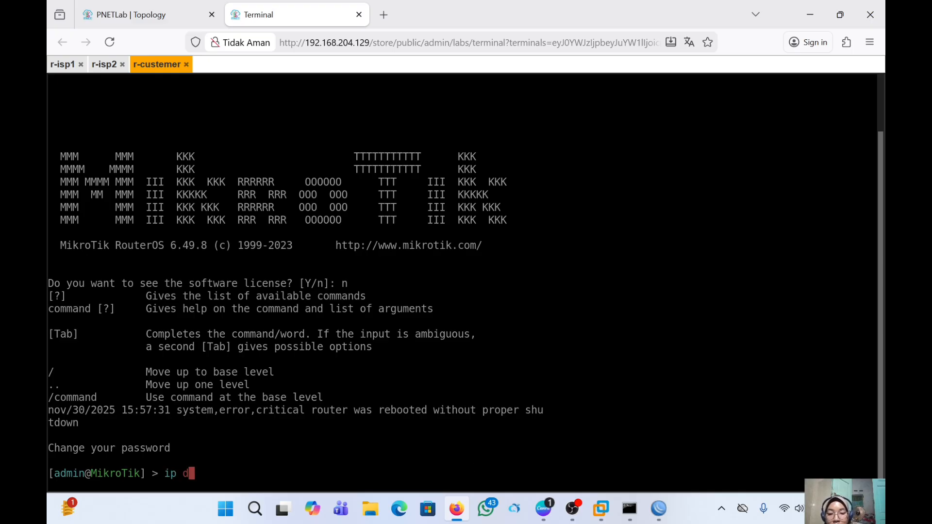
text(hc[p)
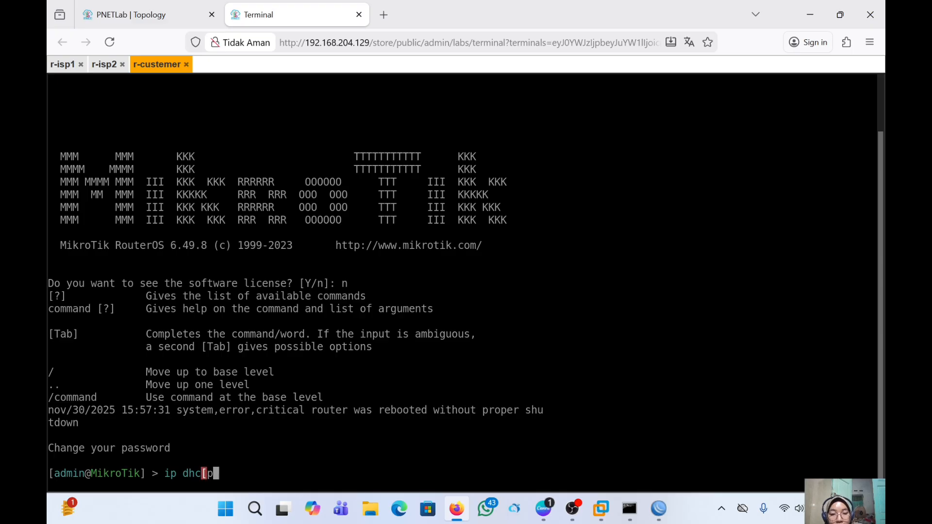
key(BackSpace)
key(BackSpace)
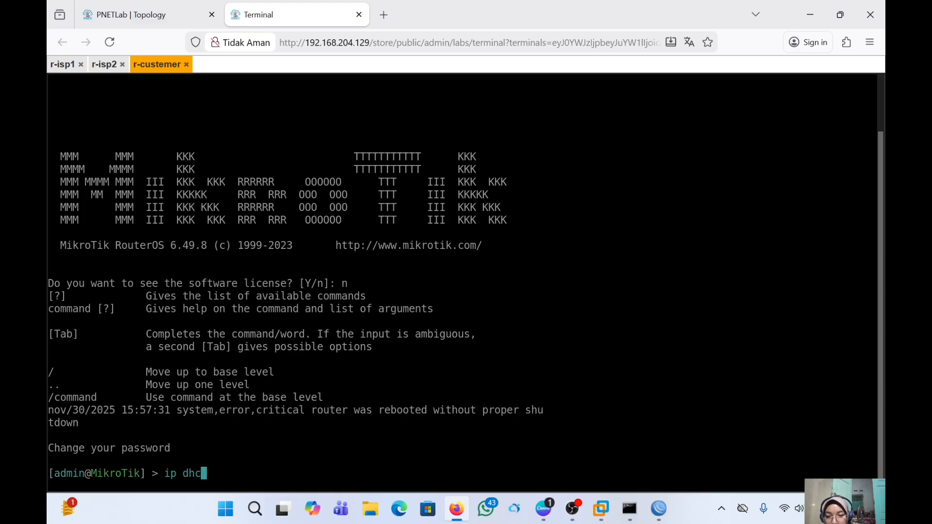
key(Tab)
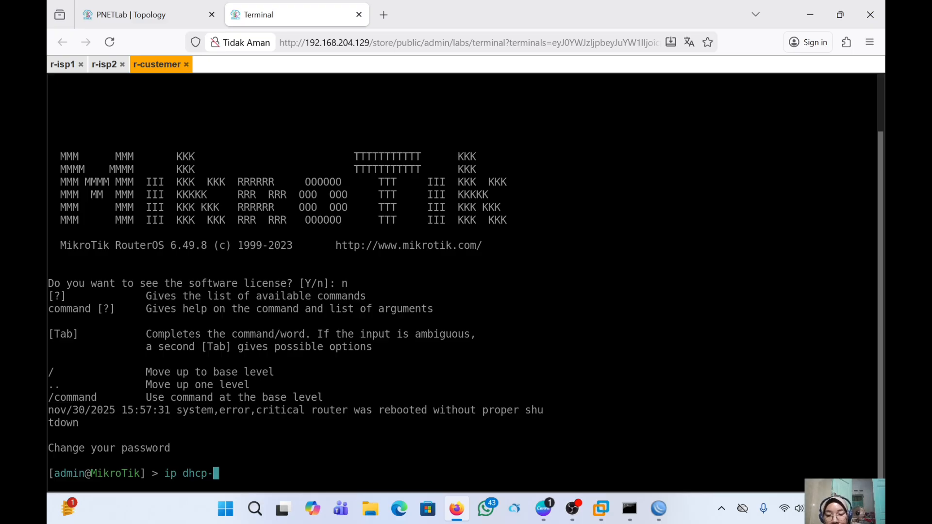
text(cli)
key(Tab)
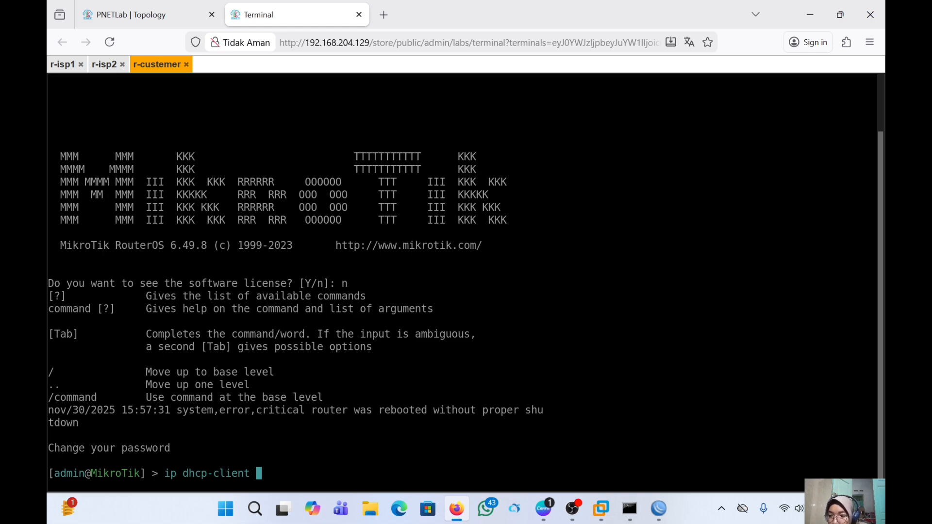
key(Return)
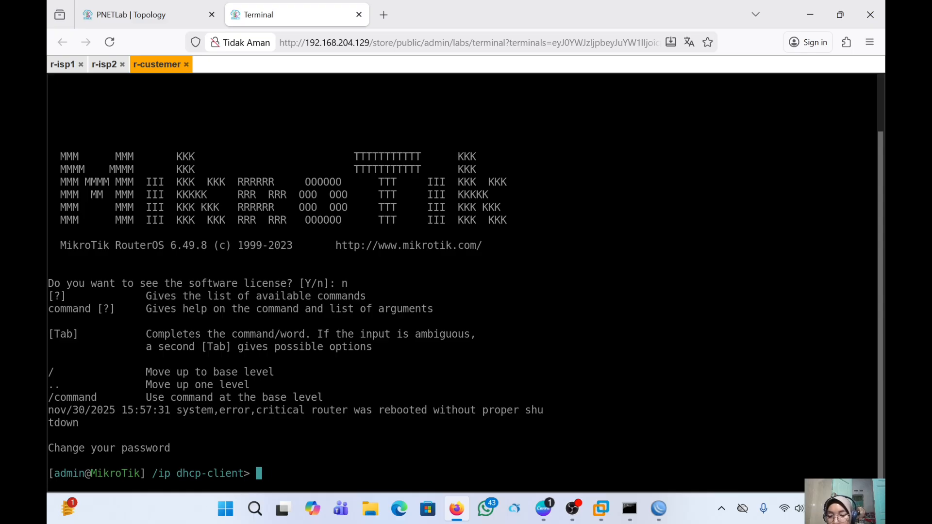
text(removw)
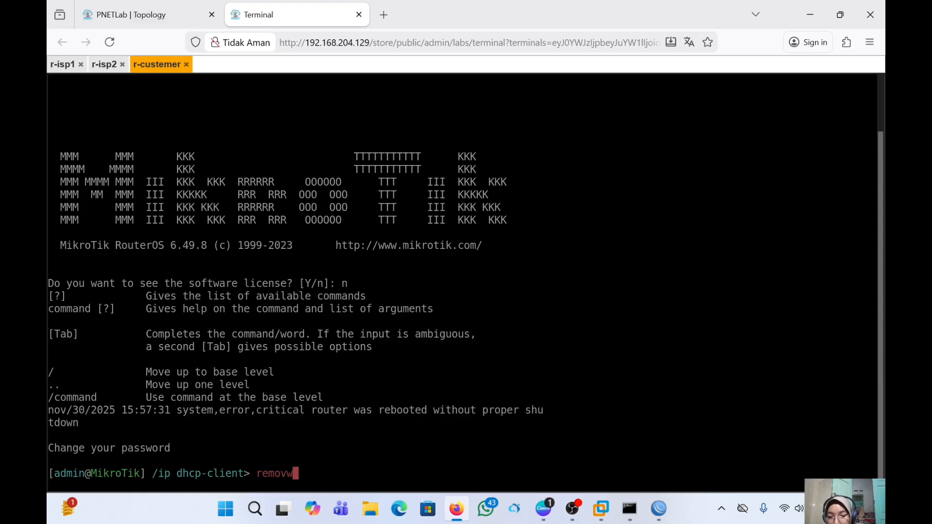
key(BackSpace)
text(e)
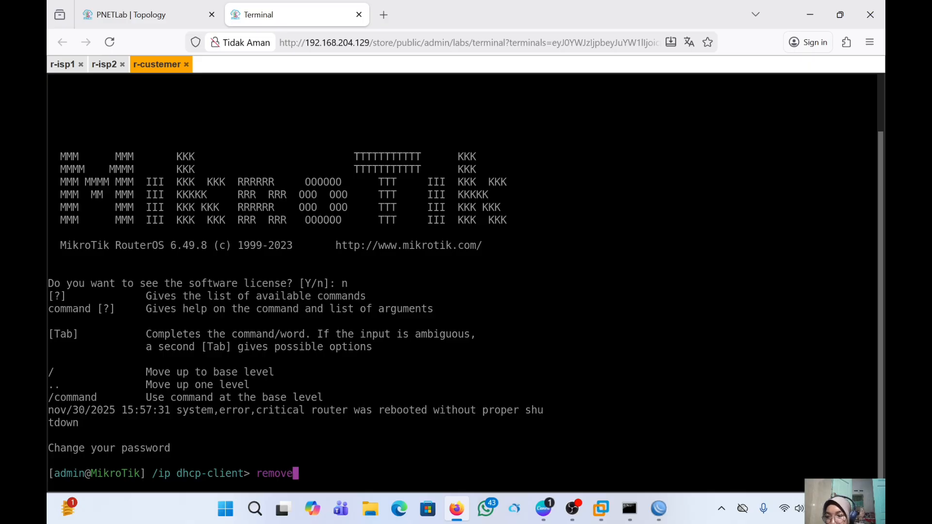
text( n)
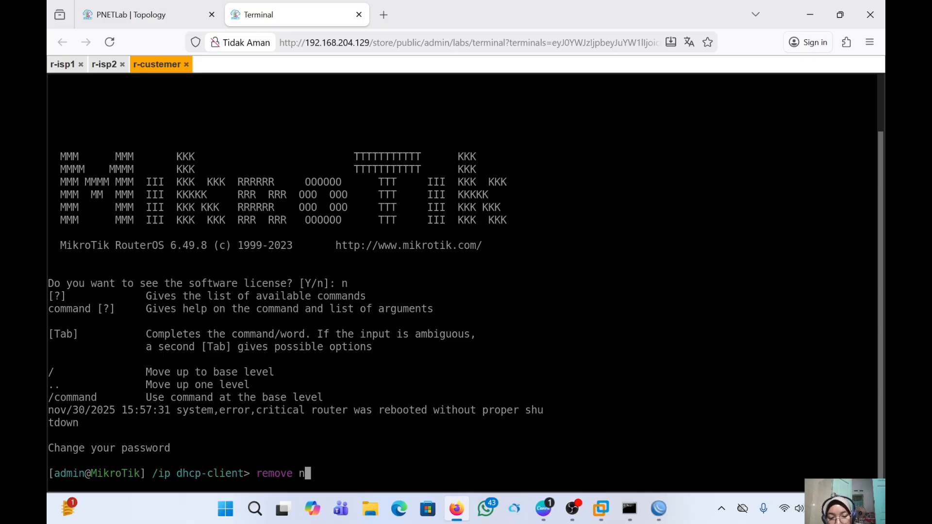
text(umbers=)
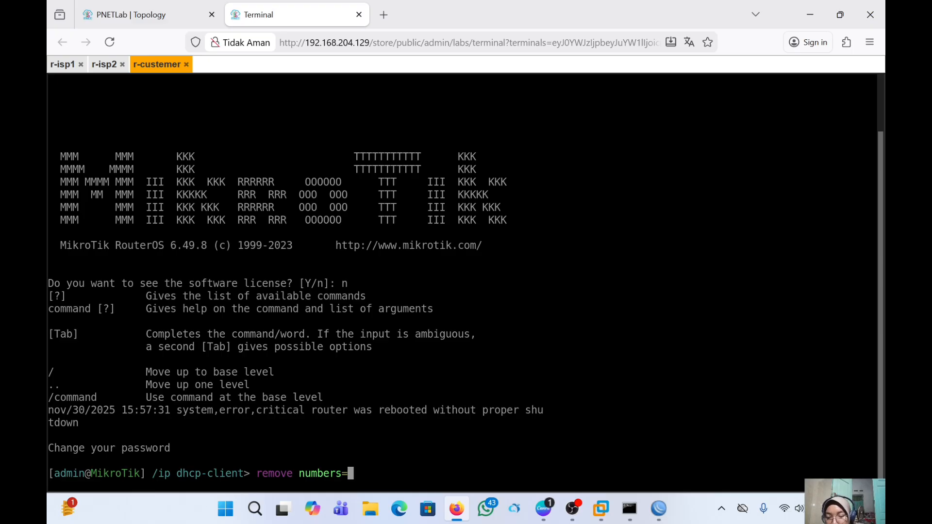
text(0)
key(Return)
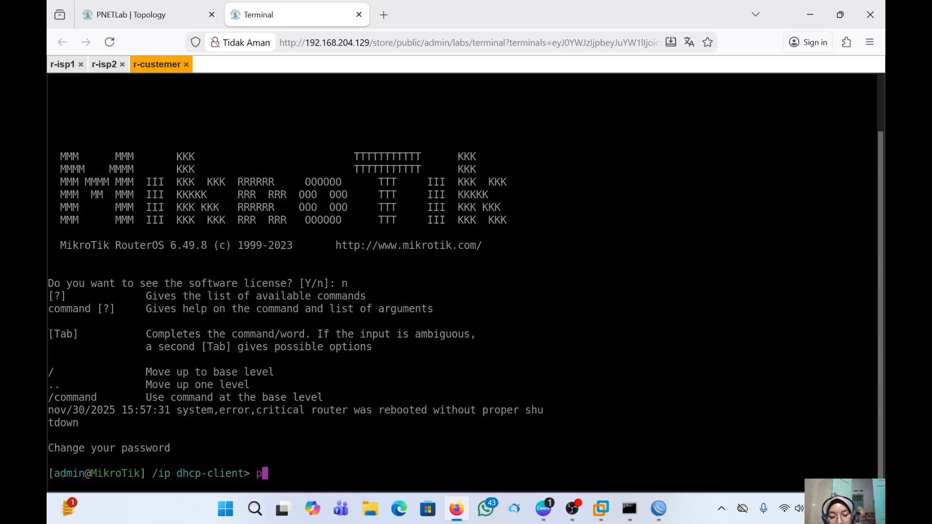
text(p)
text(rint)
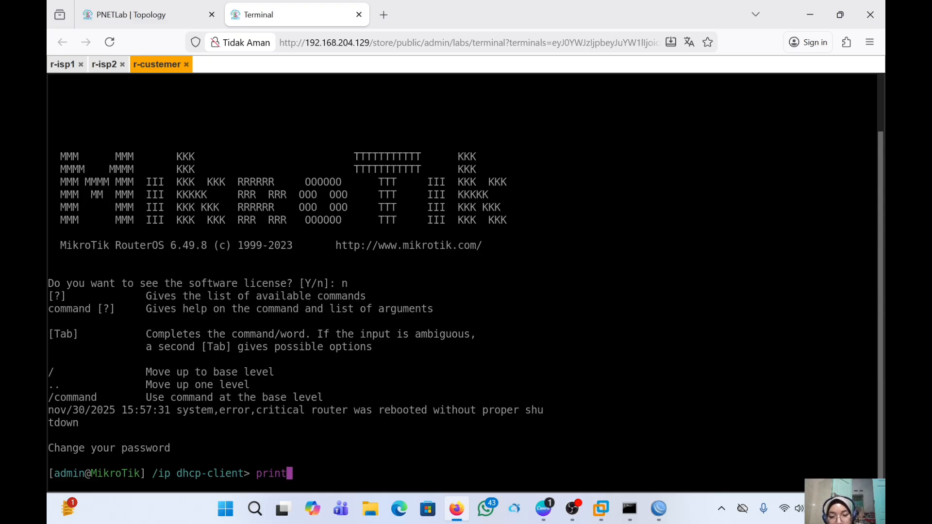
key(Return)
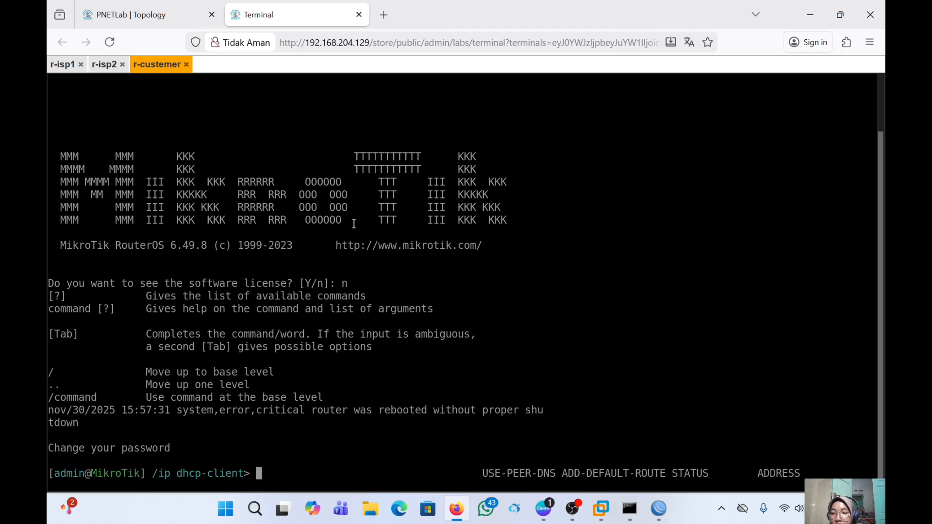
- Move r-custemer below the two ISP routers and add a new text object to the topology
click(182, 22)
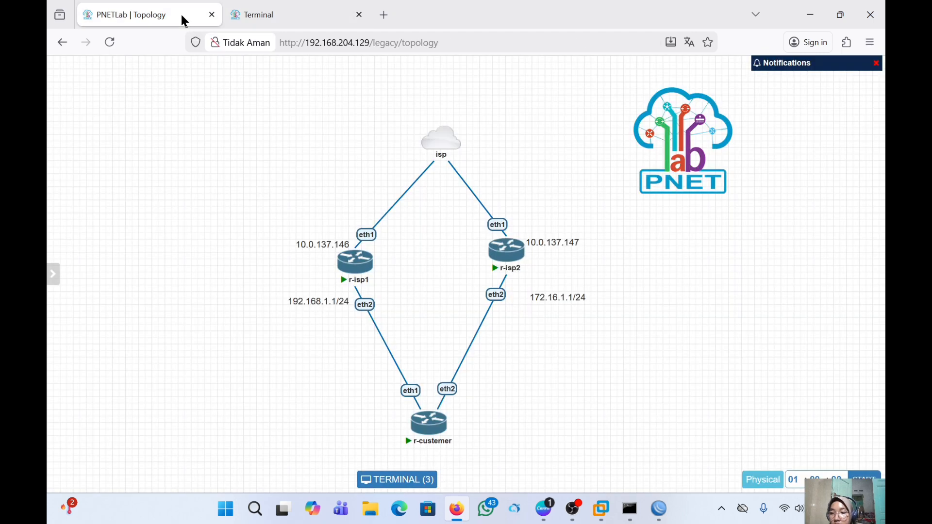
drag(266, 129, 436, 404)
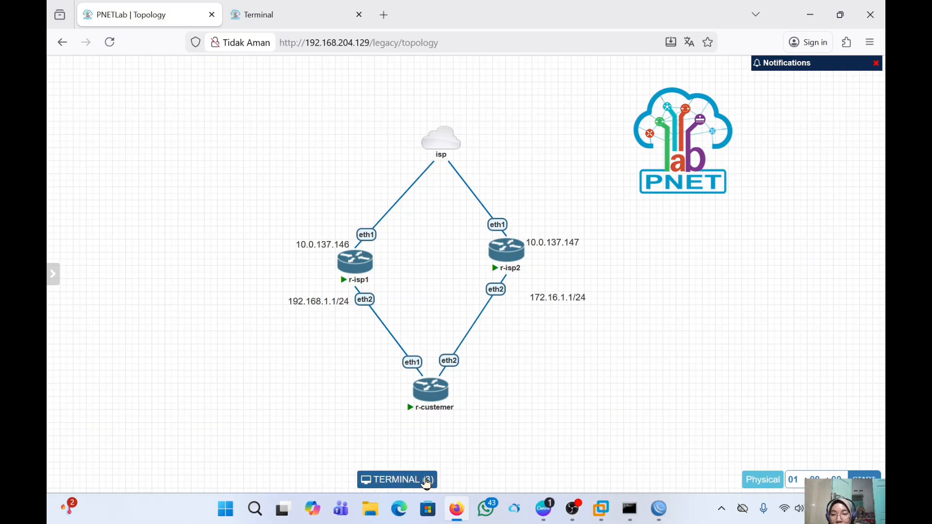
right_click(523, 397)
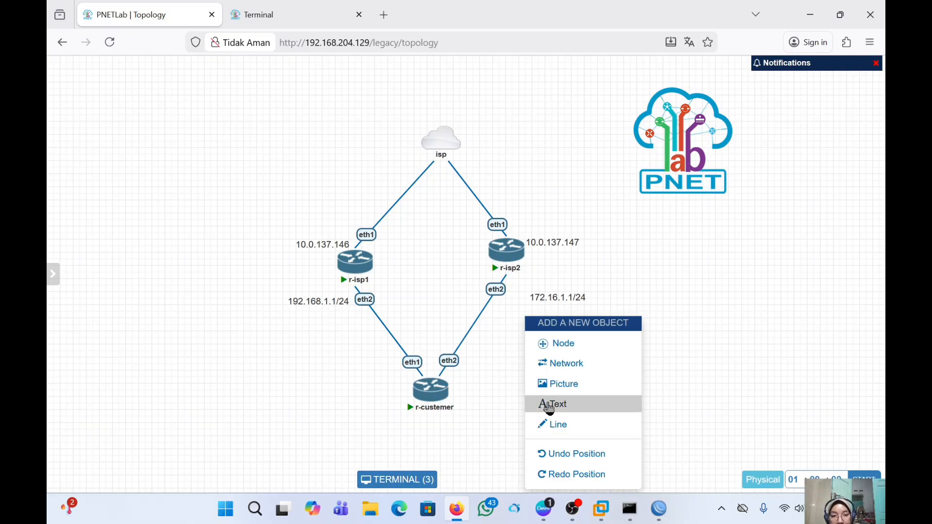
click(584, 412)
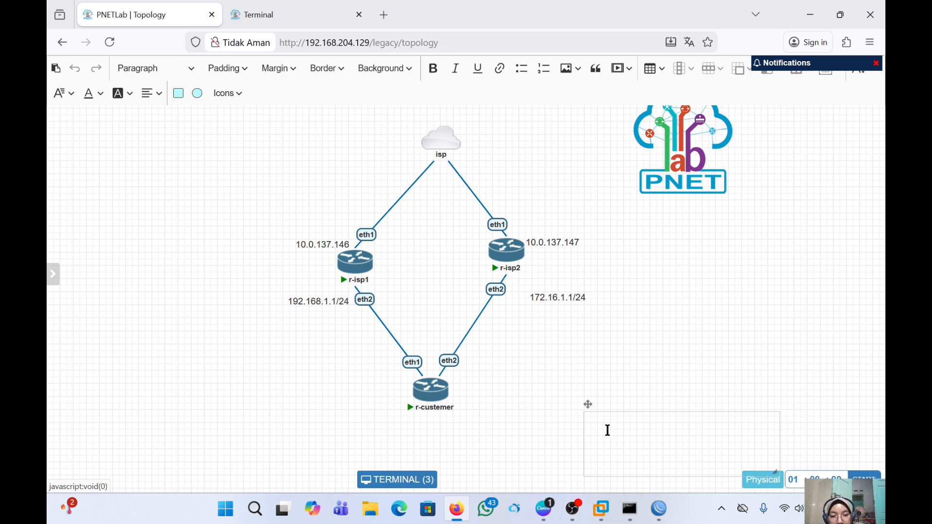
- Write 172.16.1.2/24 in the text box beside r-custemer's eth2 and shrink it to fit
click(597, 420)
text(171)
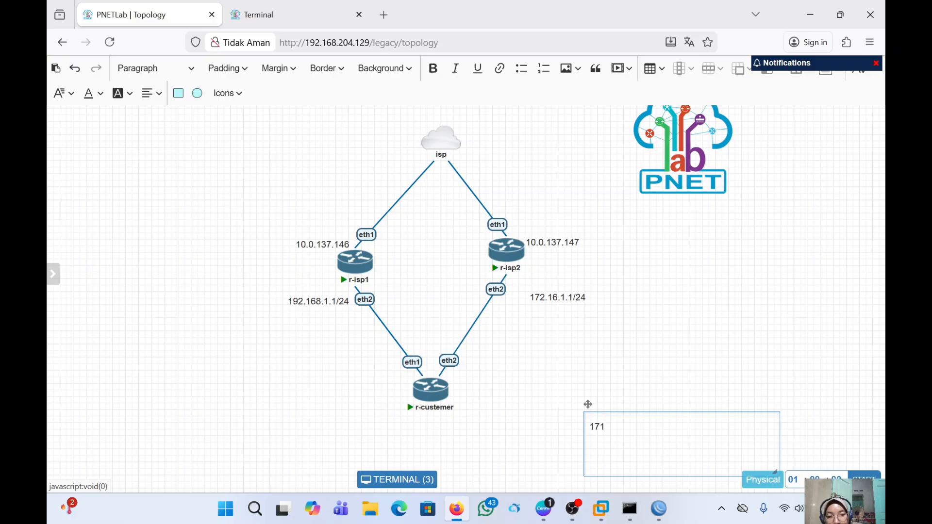
key(BackSpace)
text(2)
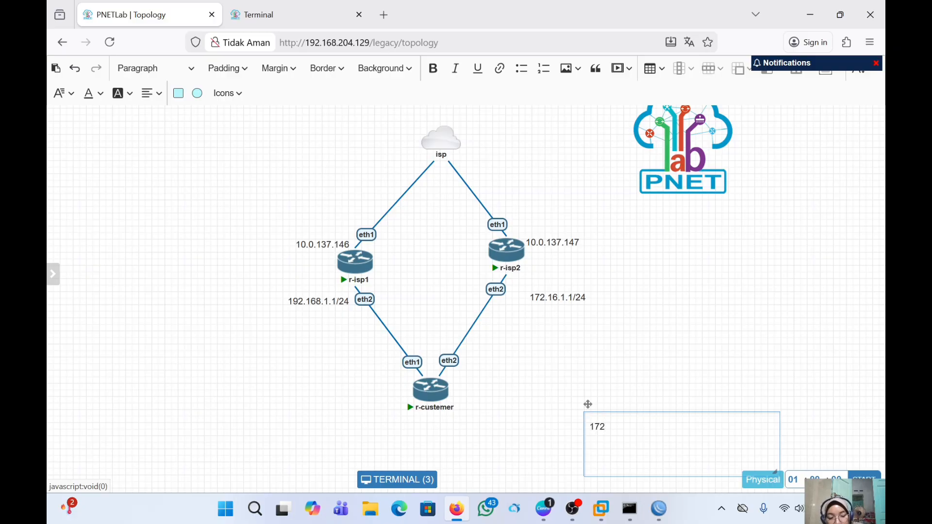
text(.1`6)
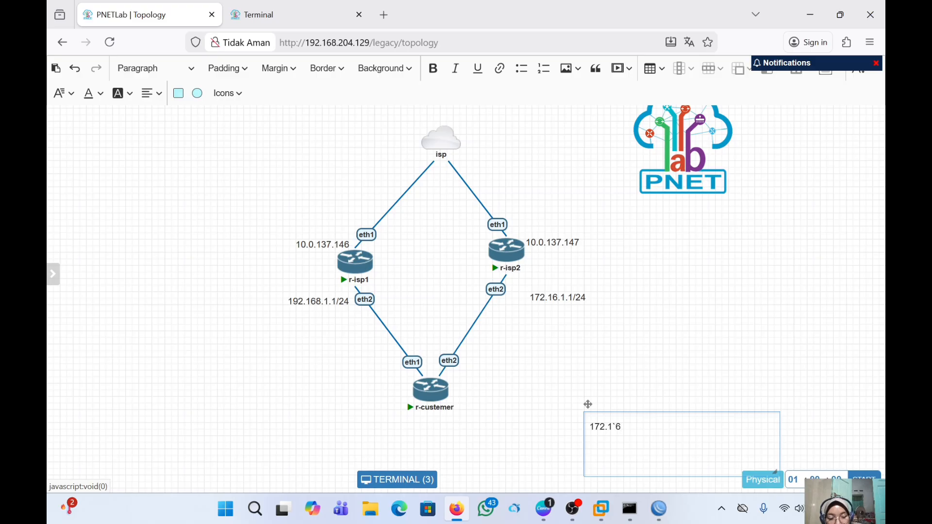
key(BackSpace)
key(BackSpace)
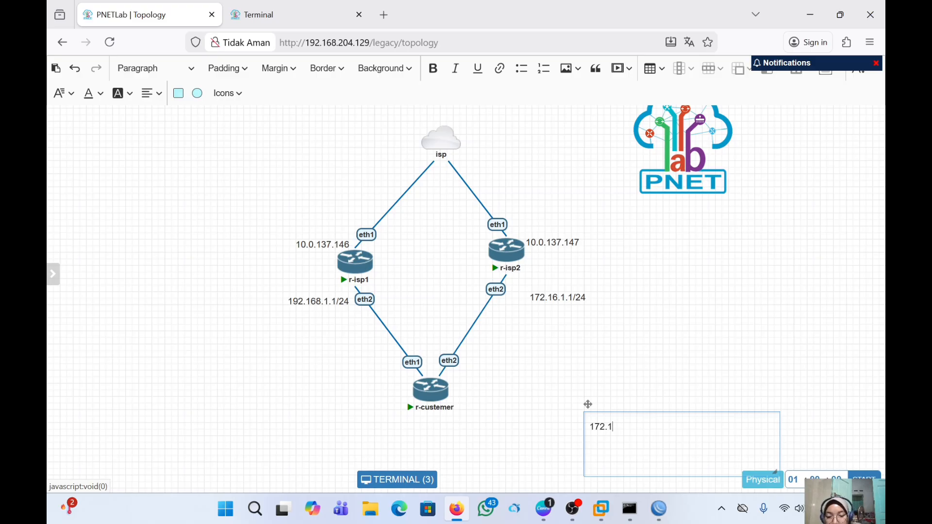
text(6/)
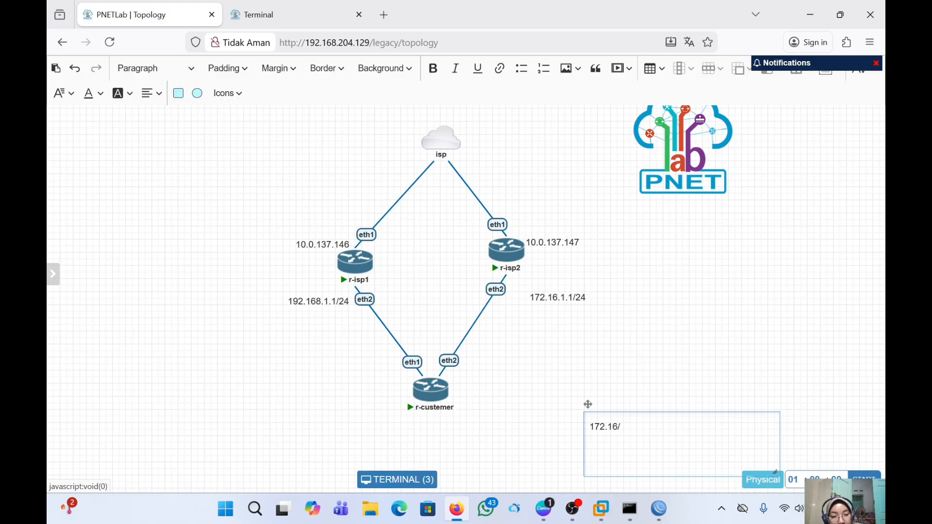
key(BackSpace)
text(.1.)
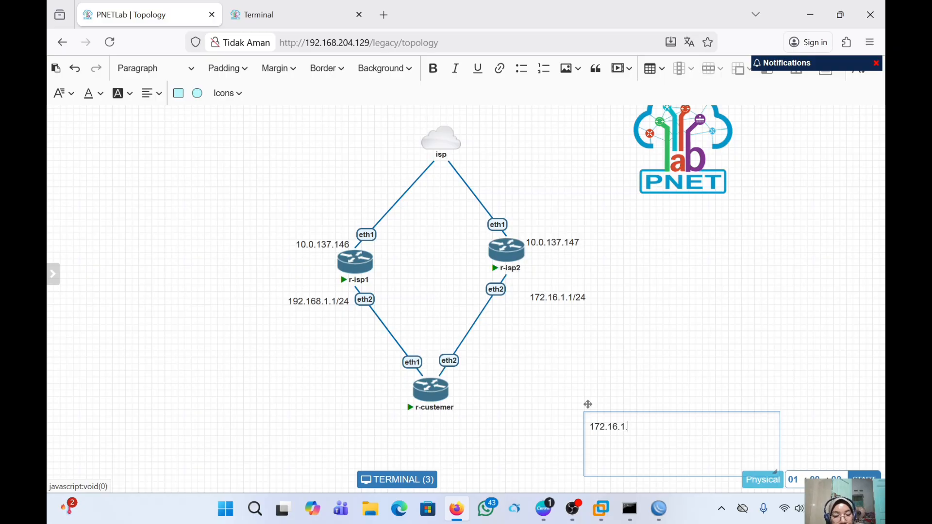
text(2/)
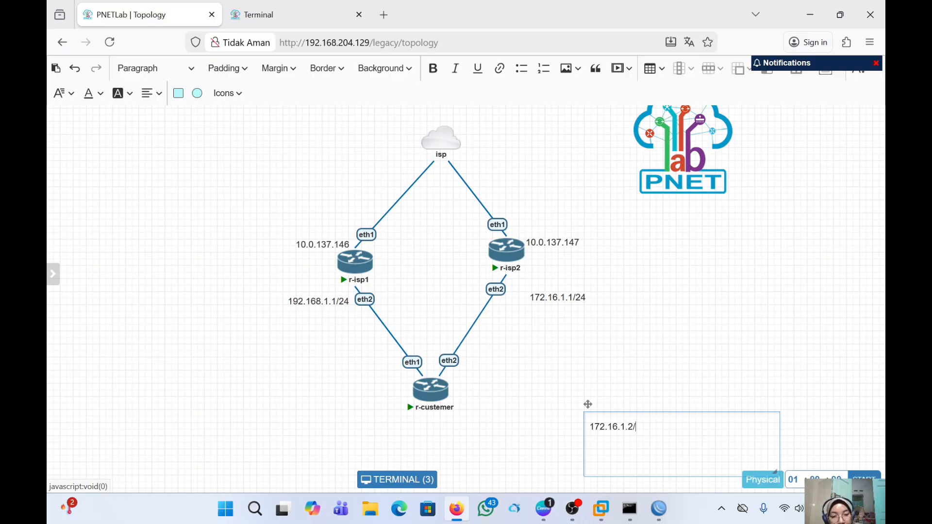
text(24)
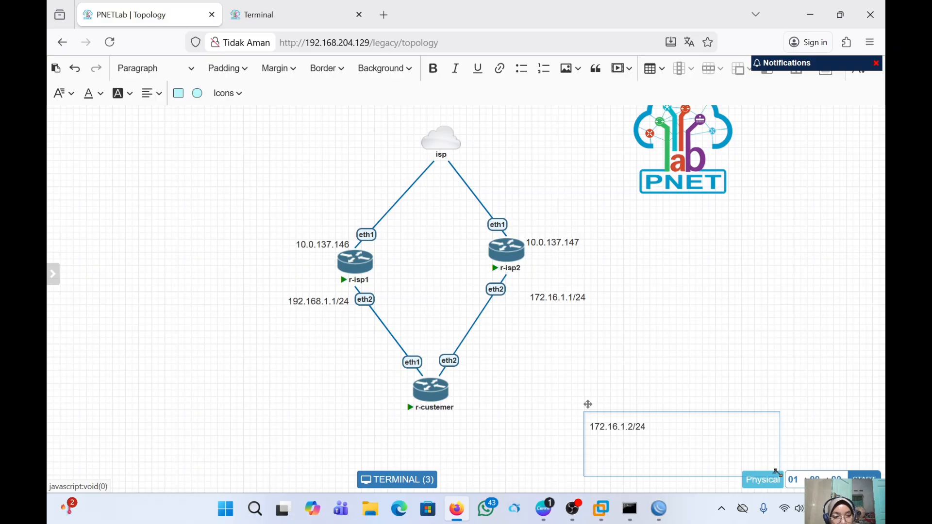
drag(777, 473, 502, 373)
click(692, 411)
- Add a 192.168.1.2/24 text label and place it beside r-custemer's eth1 link
right_click(661, 371)
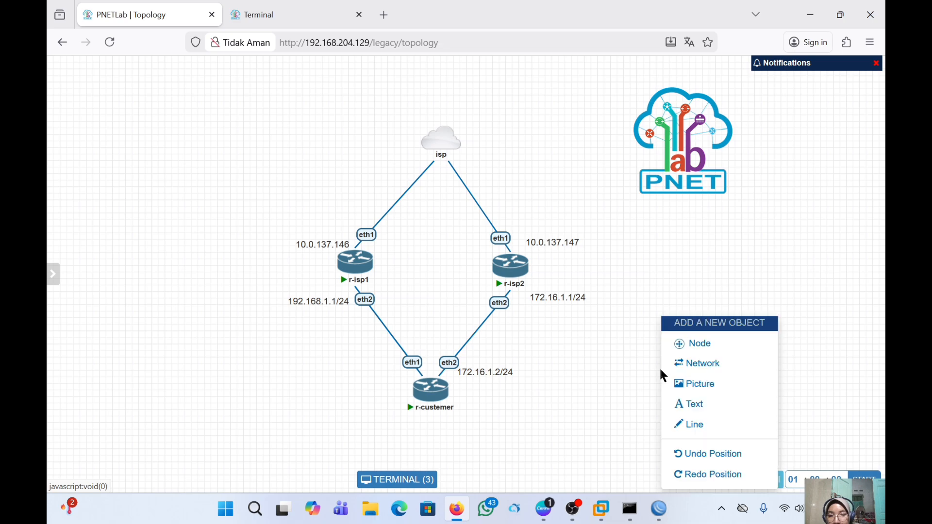
click(704, 412)
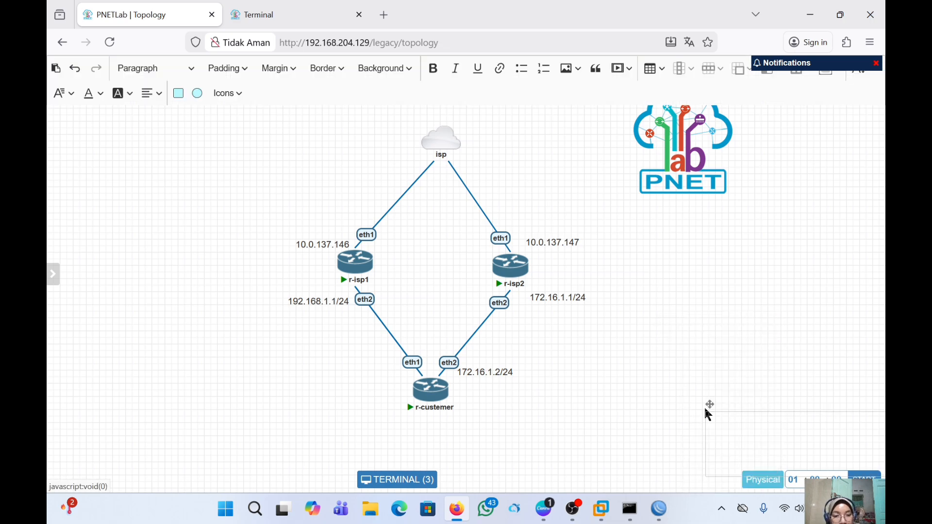
click(729, 427)
text(192)
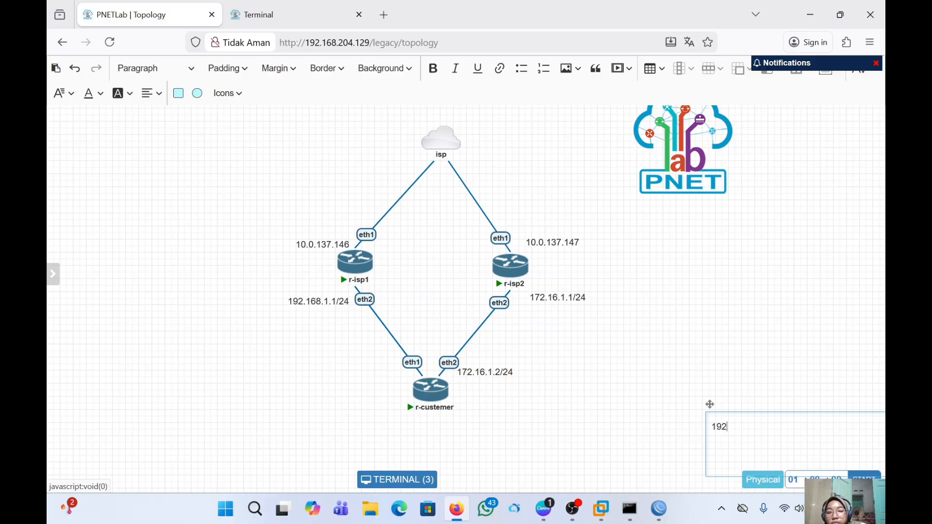
text(.1)
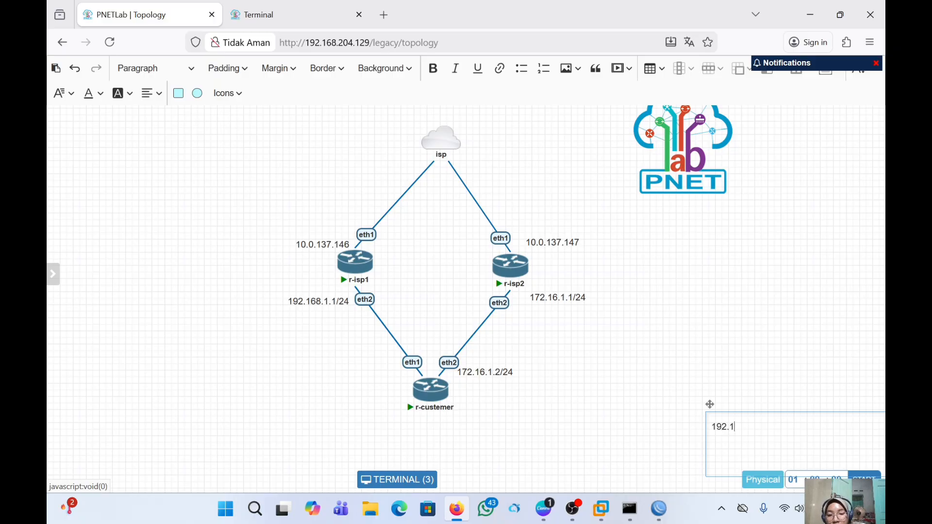
text(68.)
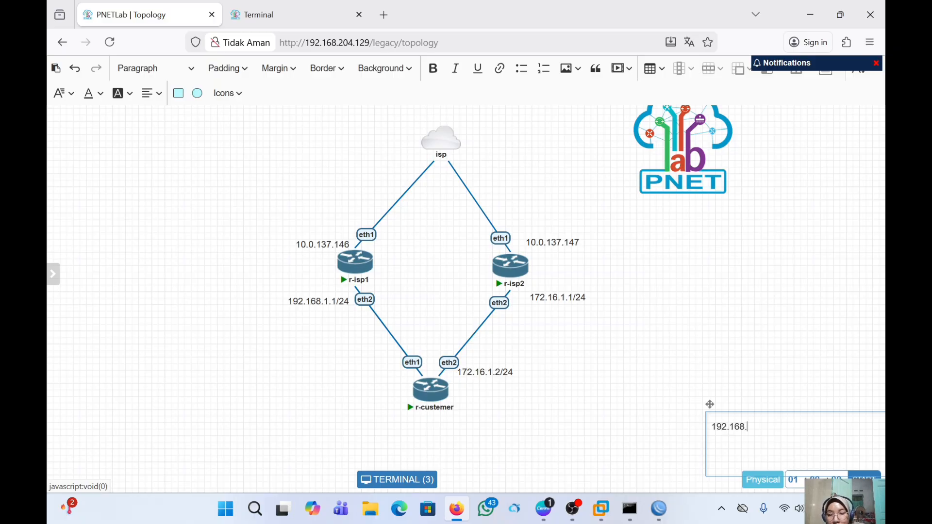
text(1.2)
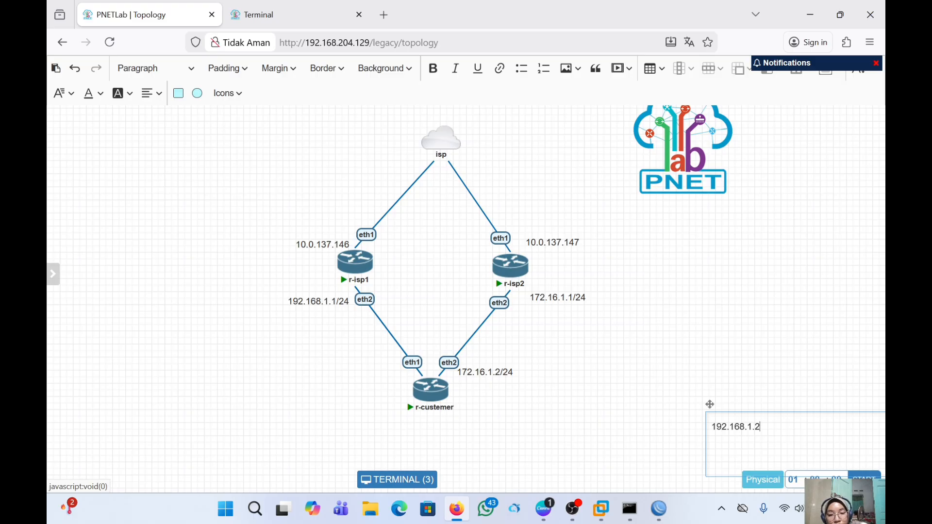
text(/24)
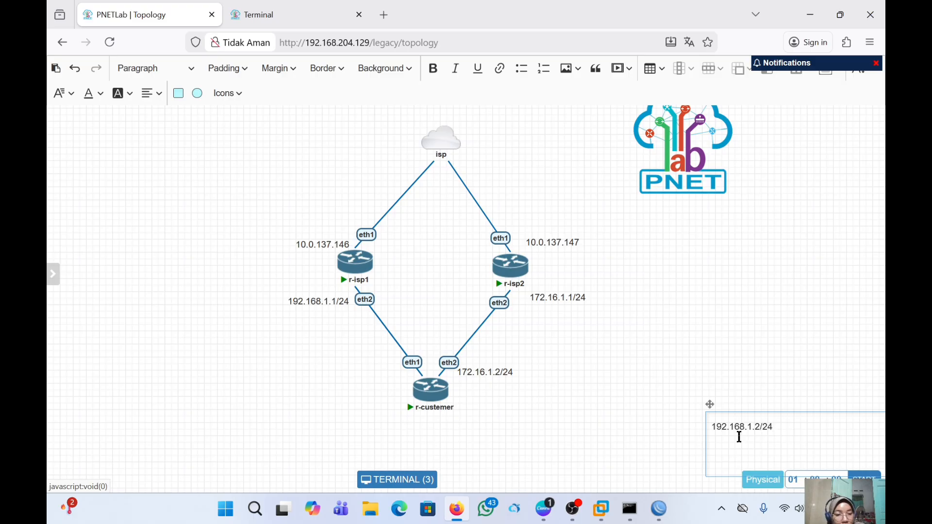
click(781, 350)
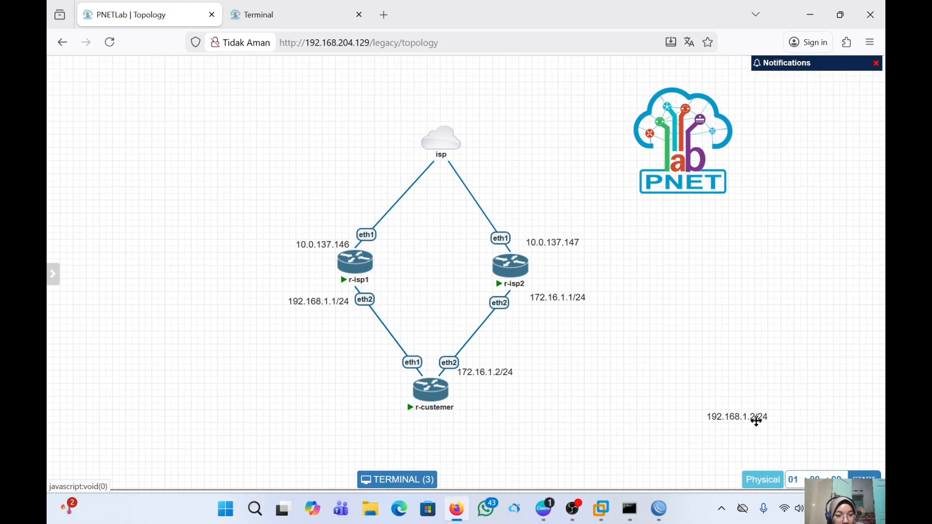
drag(708, 420, 388, 371)
click(413, 481)
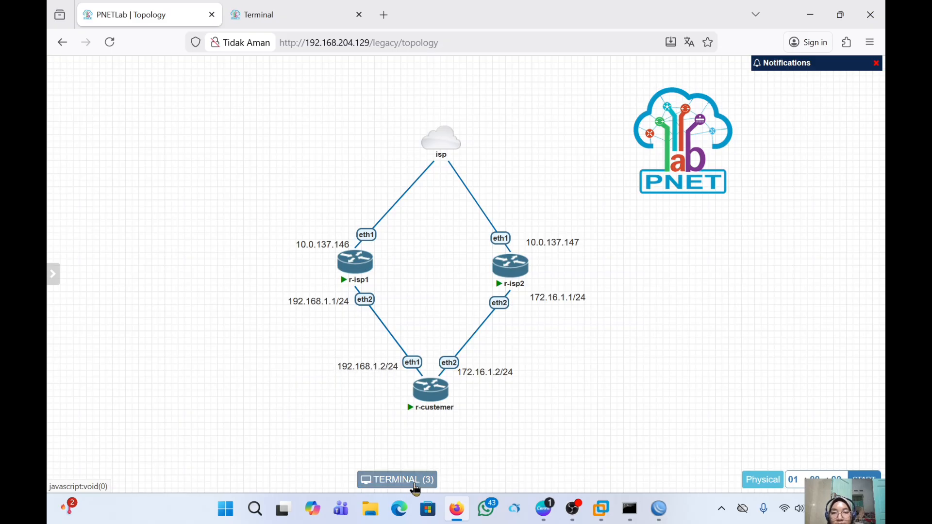
- In r-custemer's console, go to /ip address and add 192.168.1.2/24 on ether1
drag(474, 229, 422, 73)
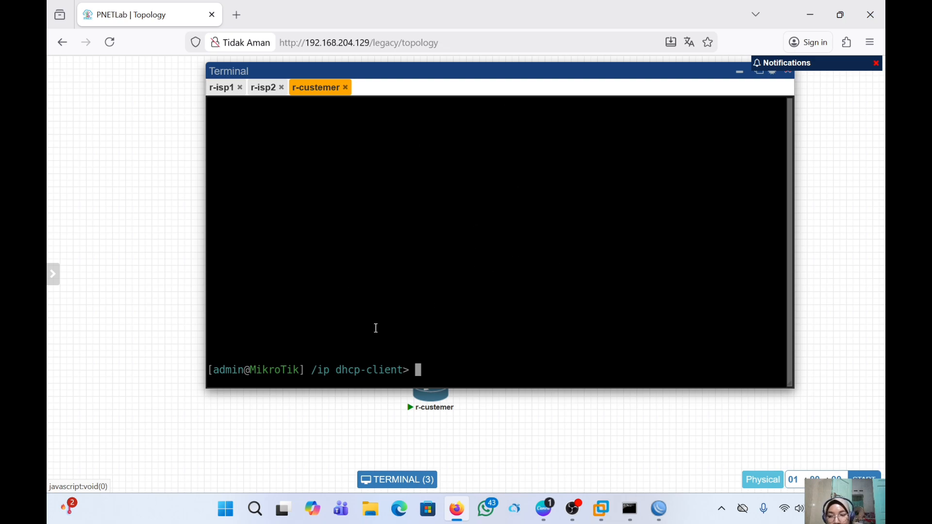
text(i)
key(BackSpace)
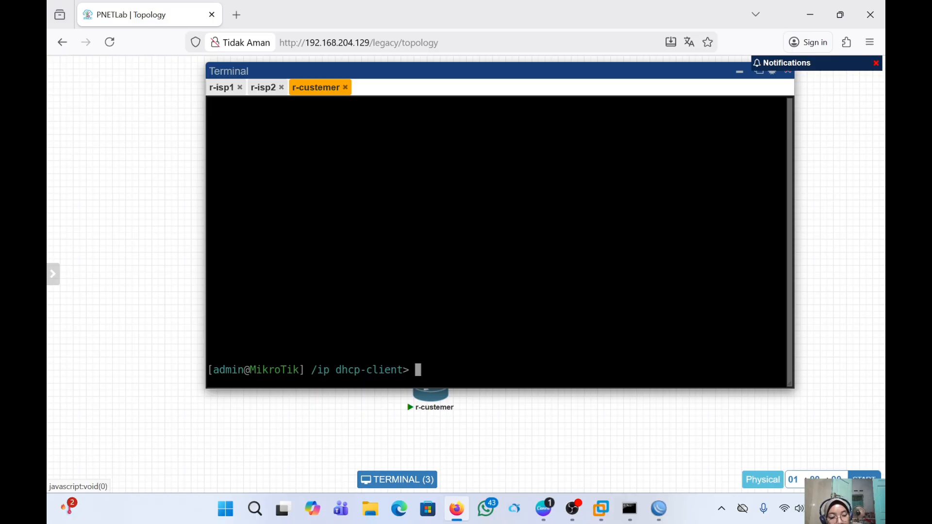
text(/ip )
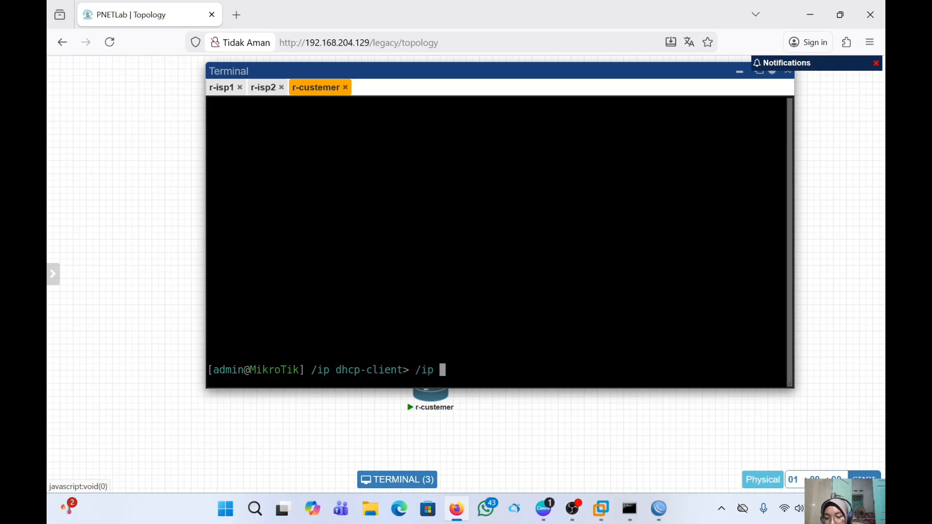
text(address)
key(Return)
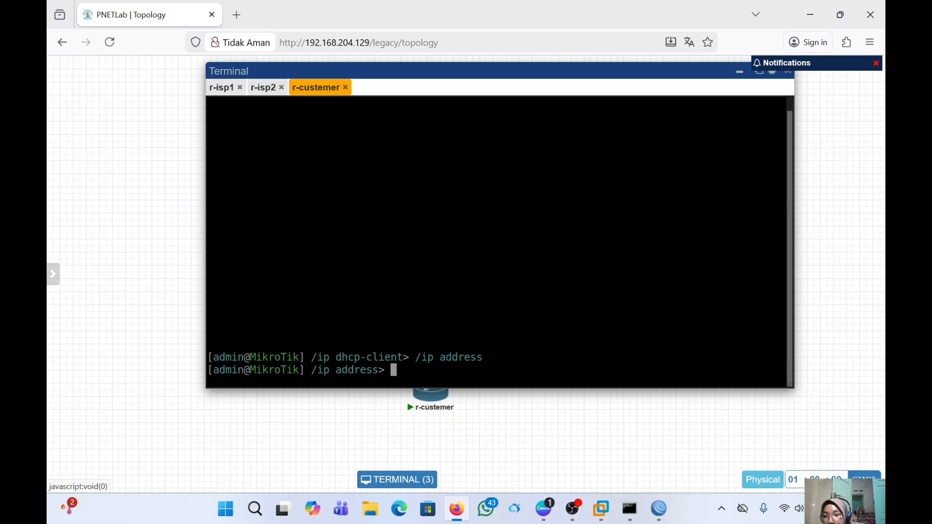
text(add)
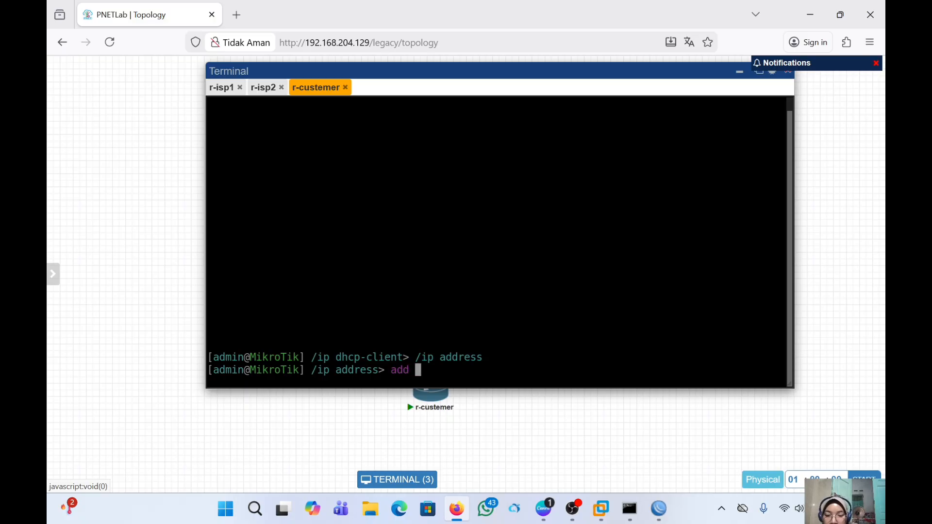
text( address=)
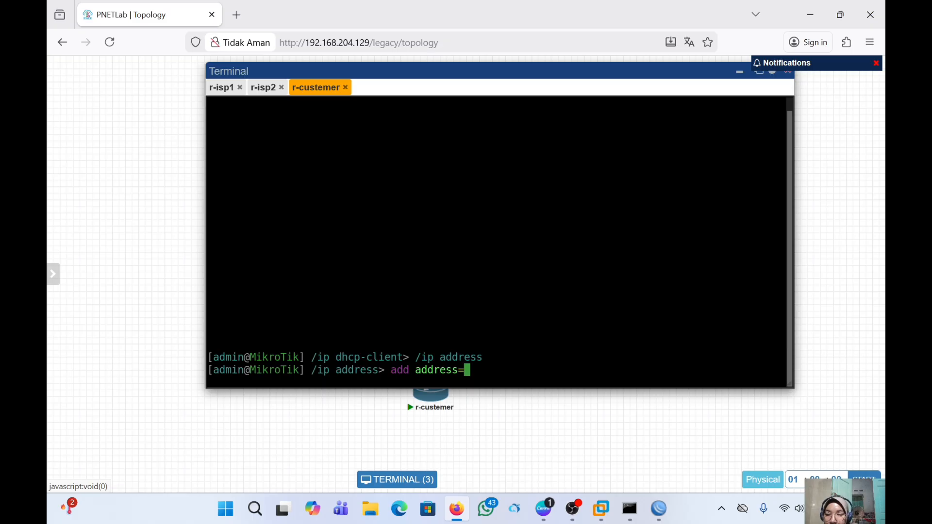
text(192.)
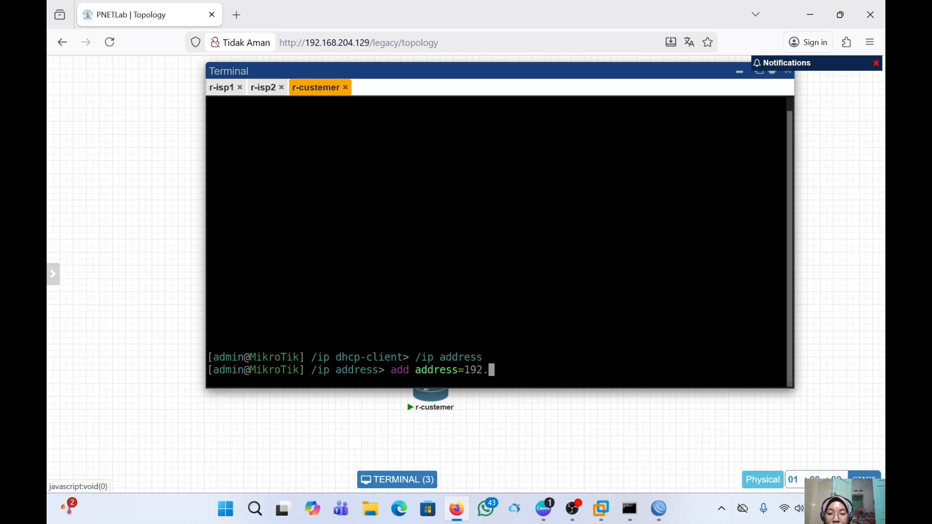
text(168.)
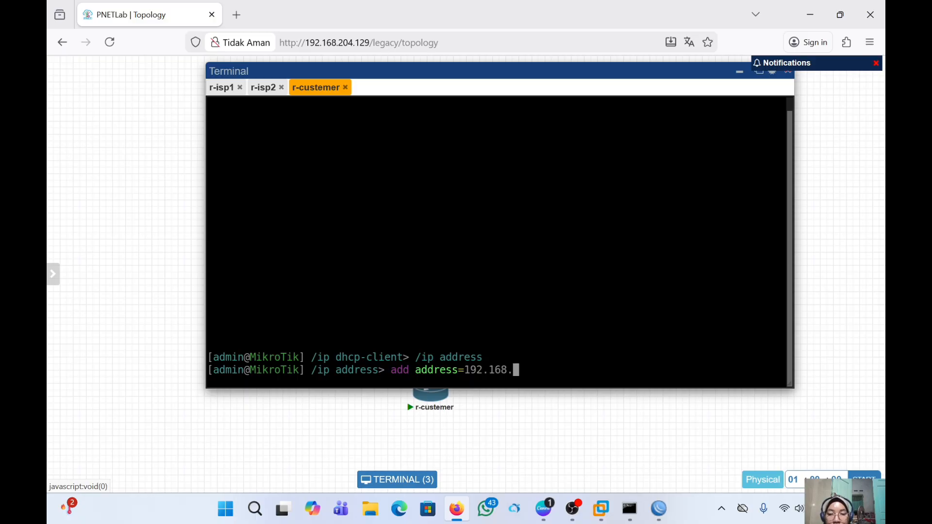
text(1)
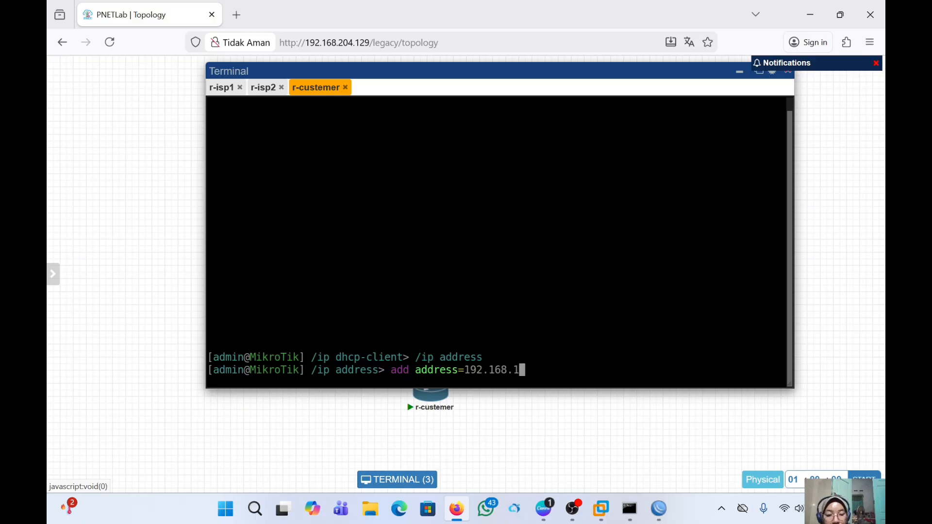
text(.2/24 )
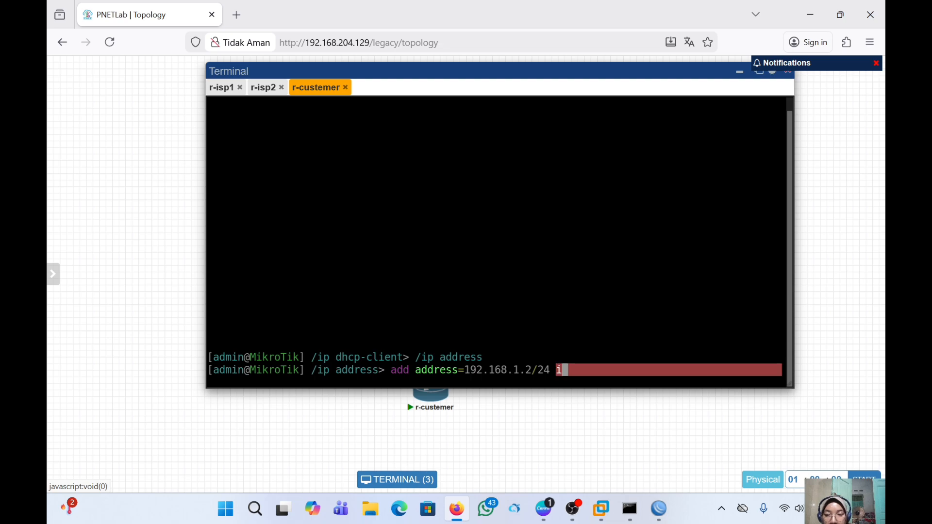
text(int)
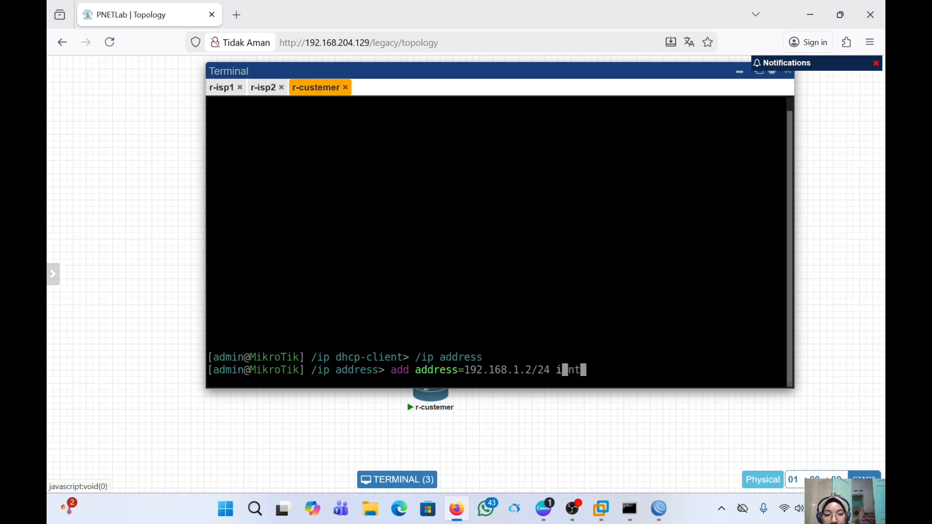
key(BackSpace)
key(BackSpace)
key(BackSpace)
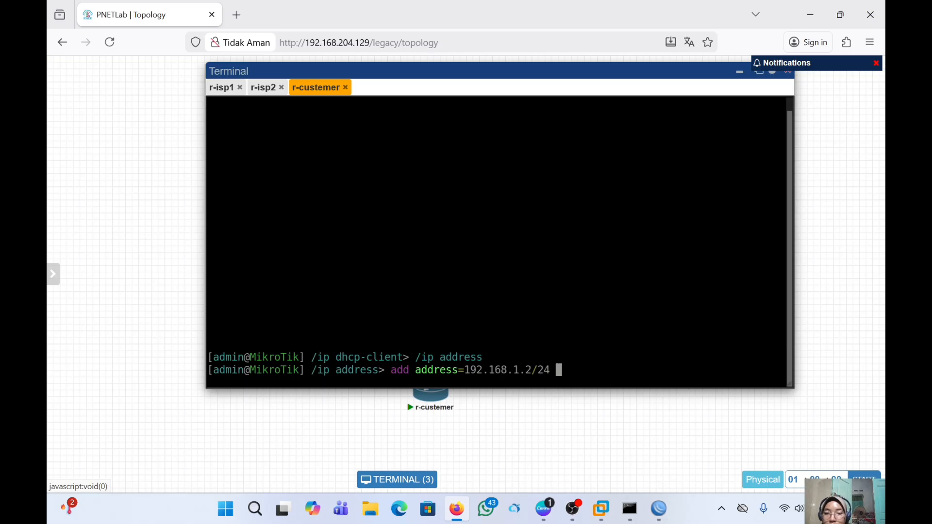
text(inte)
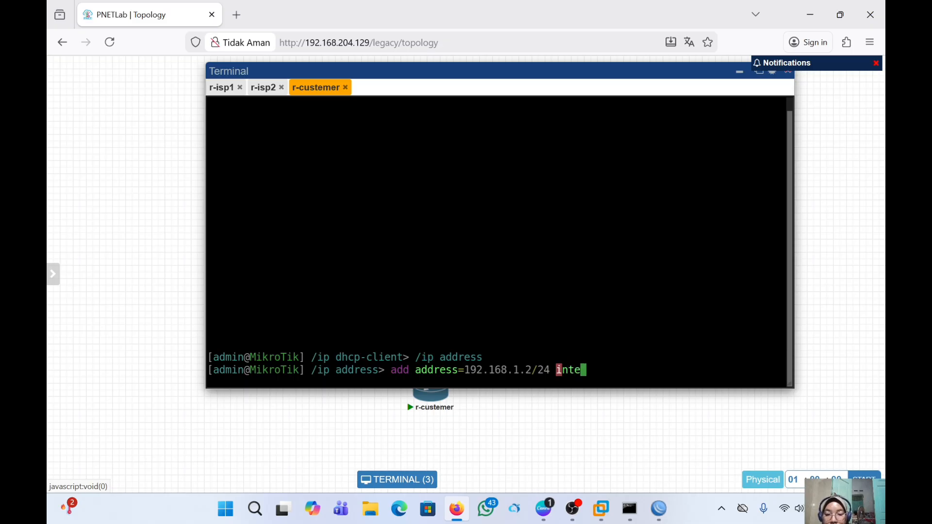
key(Tab)
text(ether)
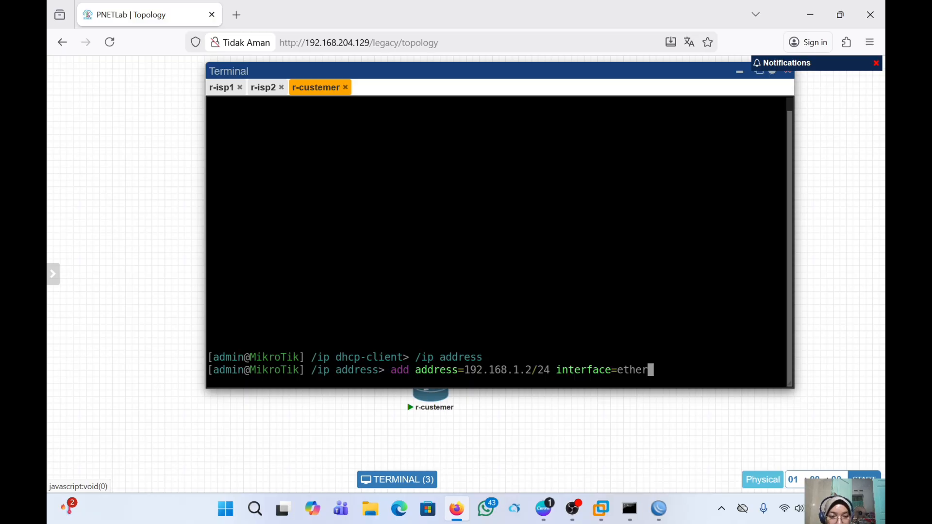
text(1)
key(Return)
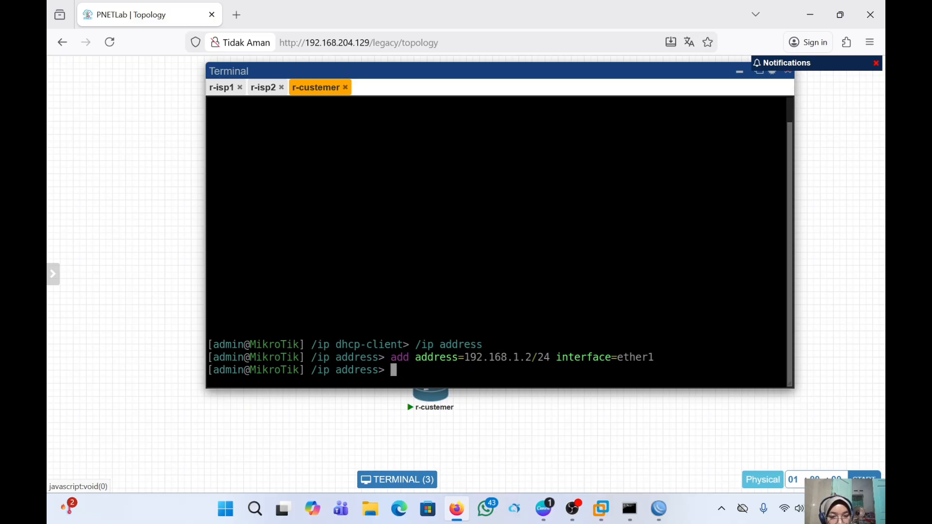
- Add 172.16.1.2/24 on ether2 by editing the previous command, then print the address list
key(Up)
key(Left)
key(Left)
key(Left)
key(Left)
key(Left)
key(Left)
key(Left)
key(Left)
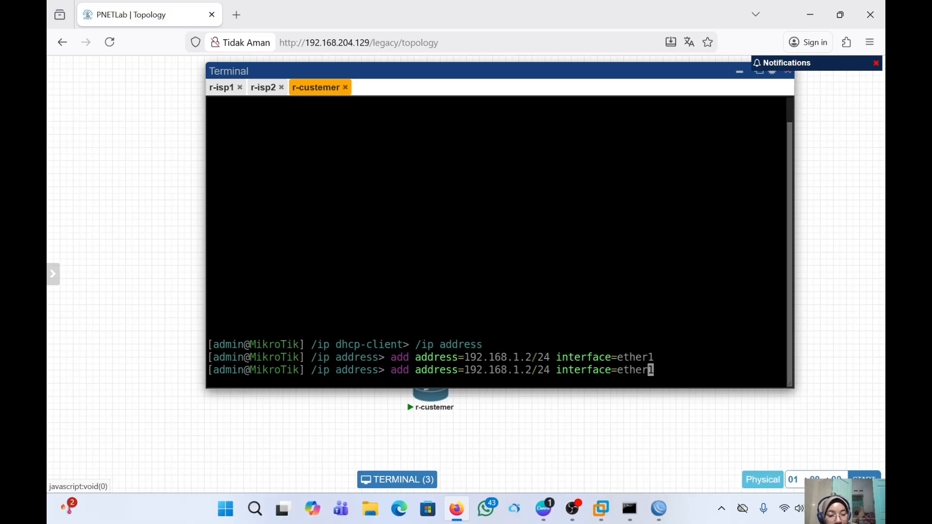
key(Left)
key(Left)
key(Left)
key(Left)
key(Left)
key(Left)
key(Left)
key(Left)
key(Left)
key(Left)
key(Left)
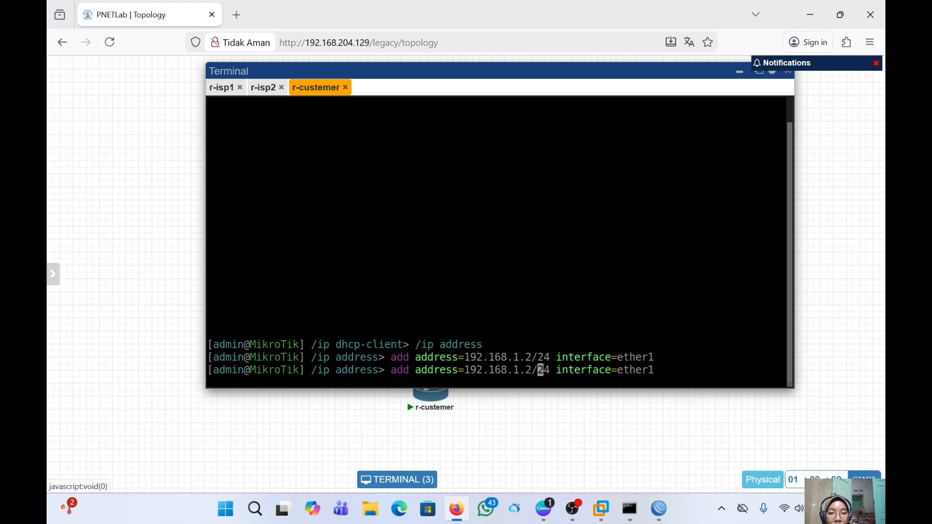
key(Left)
key(Left)
key(Left)
key(Left)
key(Left)
key(Left)
key(Left)
key(Left)
key(Left)
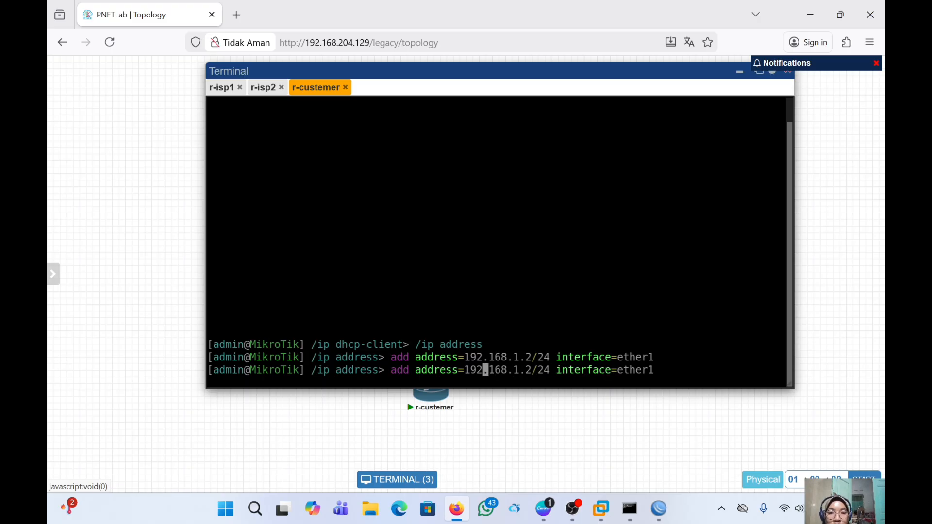
key(Left)
key(BackSpace)
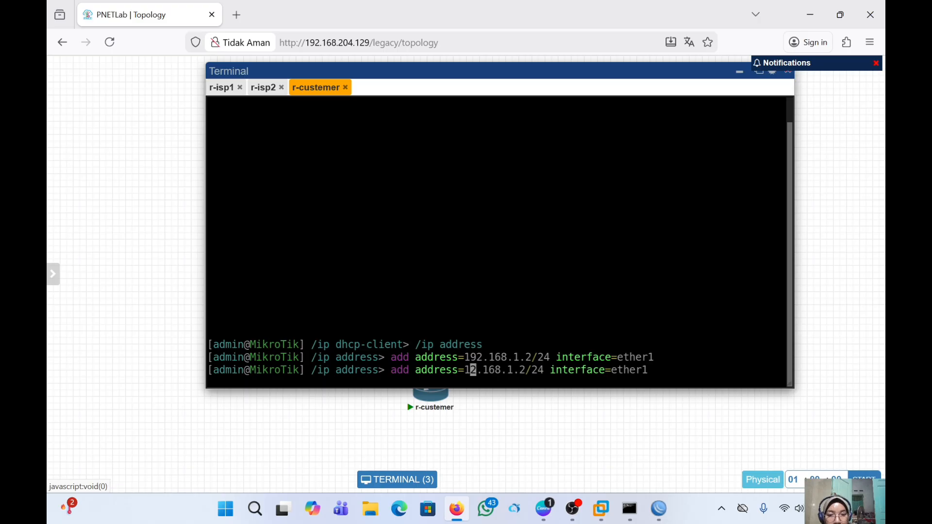
text(7)
key(Right)
key(Right)
key(Right)
key(Right)
key(Right)
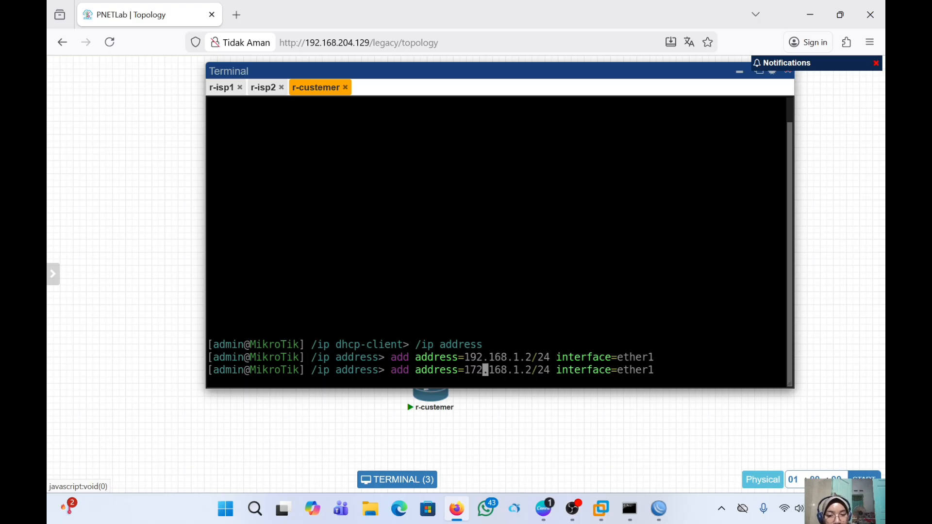
key(BackSpace)
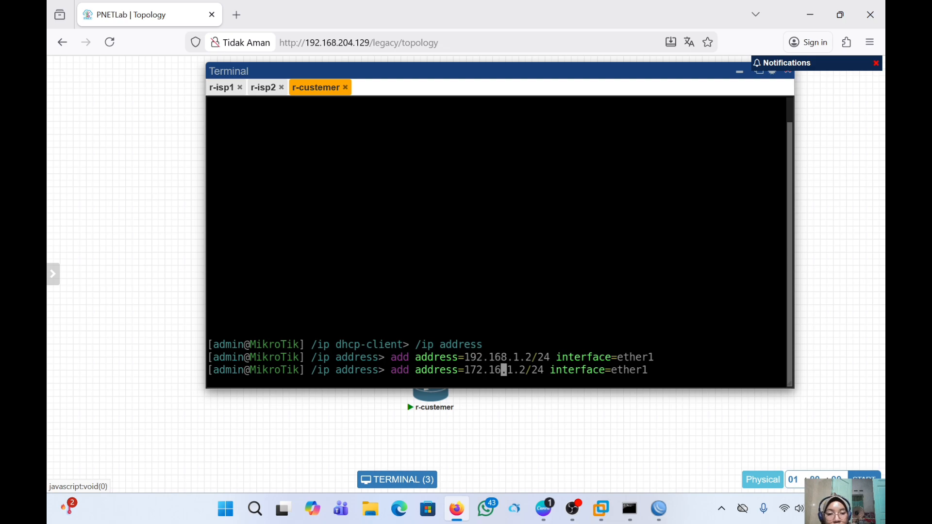
key(Right)
key(Right)
key(Right)
key(Right)
key(Right)
key(Right)
key(Right)
key(Right)
key(Right)
key(Right)
key(Right)
key(Right)
key(Right)
key(Right)
key(Right)
key(Right)
key(Right)
key(Right)
key(Right)
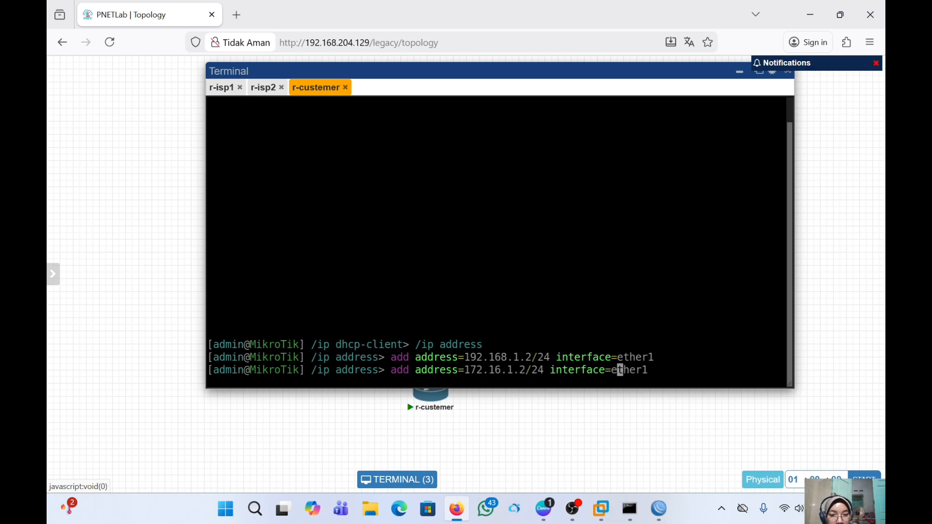
key(Right)
key(Right)
key(Right)
key(Right)
key(Right)
key(BackSpace)
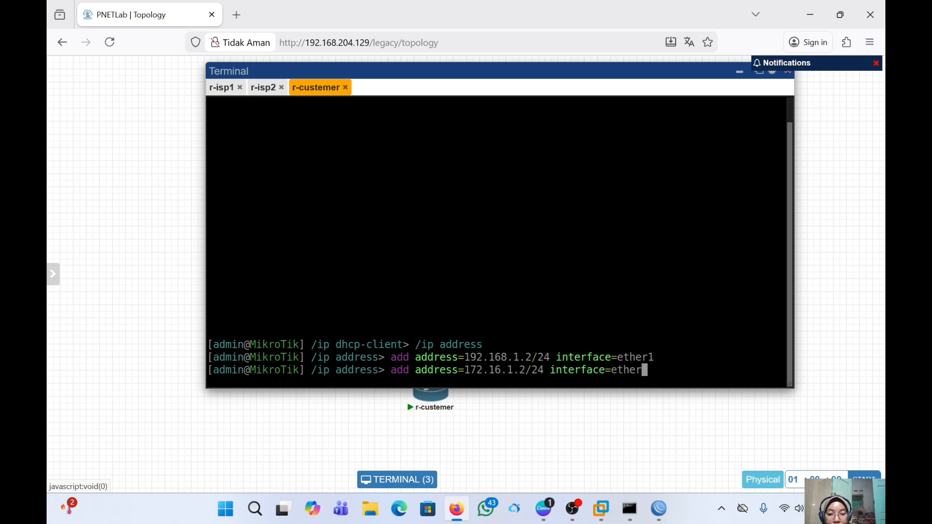
text(2)
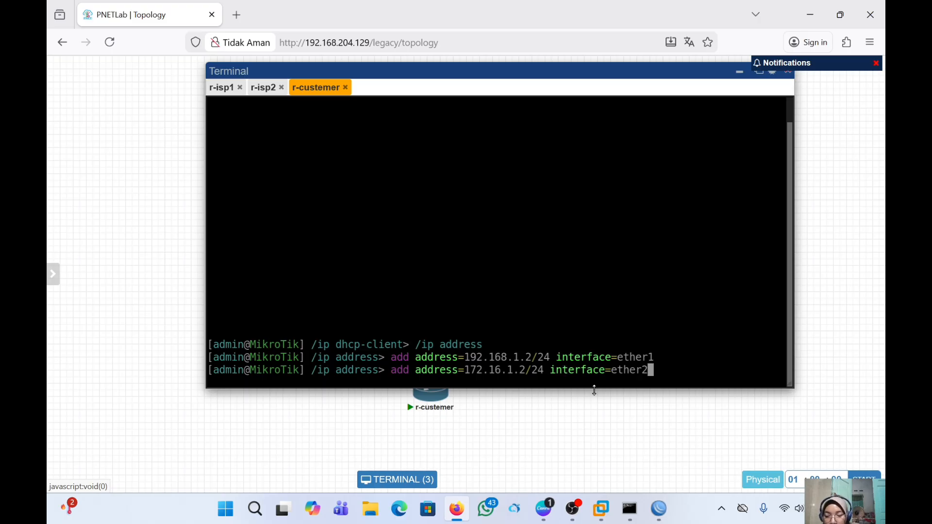
key(Return)
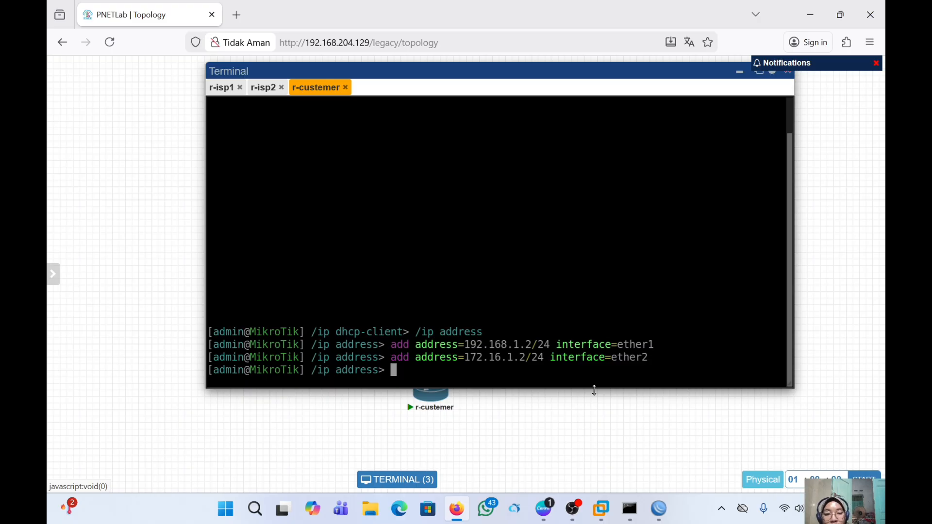
text(print)
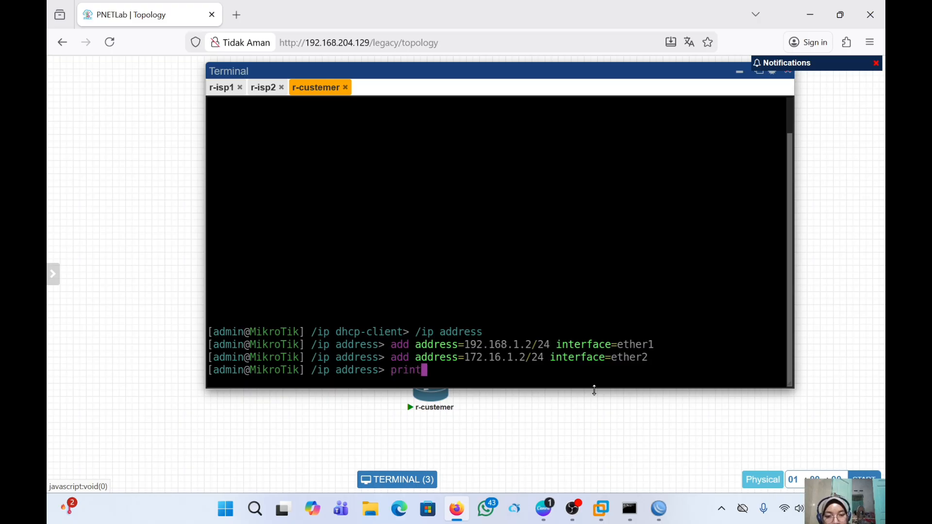
key(Return)
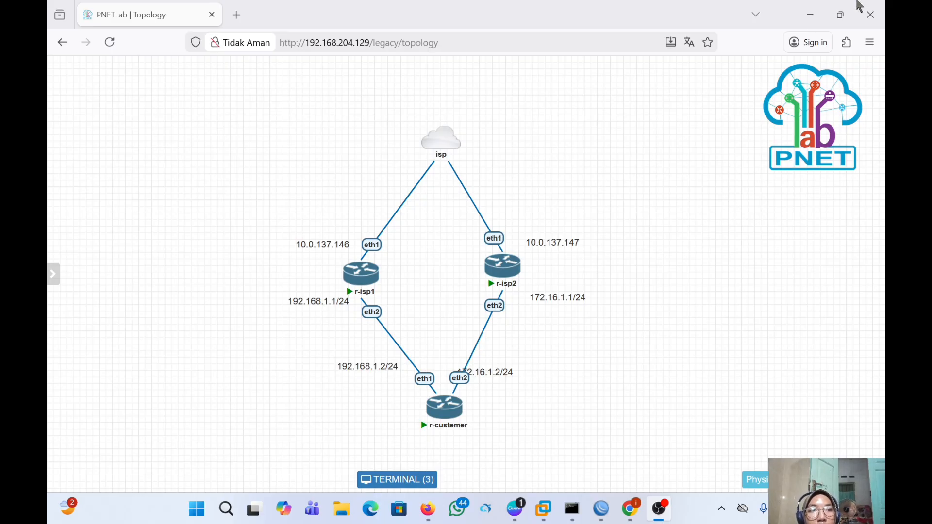
- Bring the lab browser forward and open the r-custemer console near the top of the page
click(804, 2)
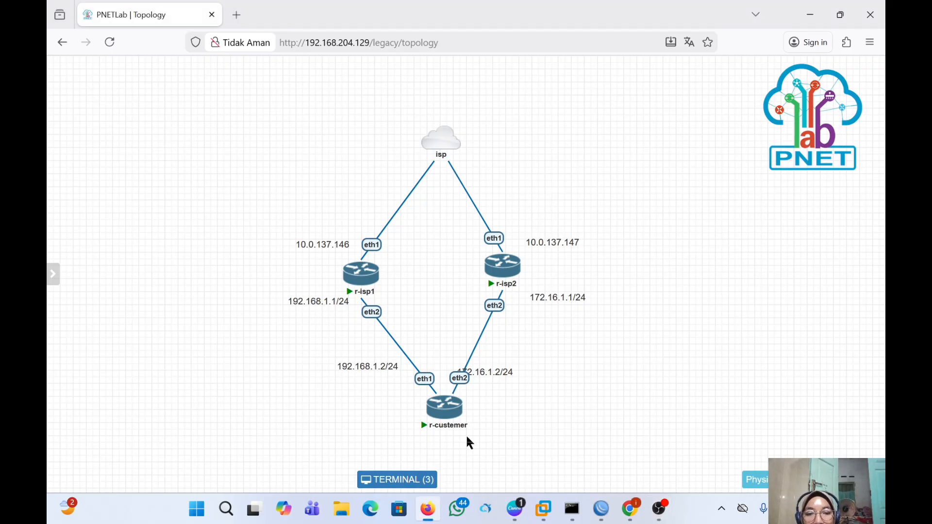
click(428, 481)
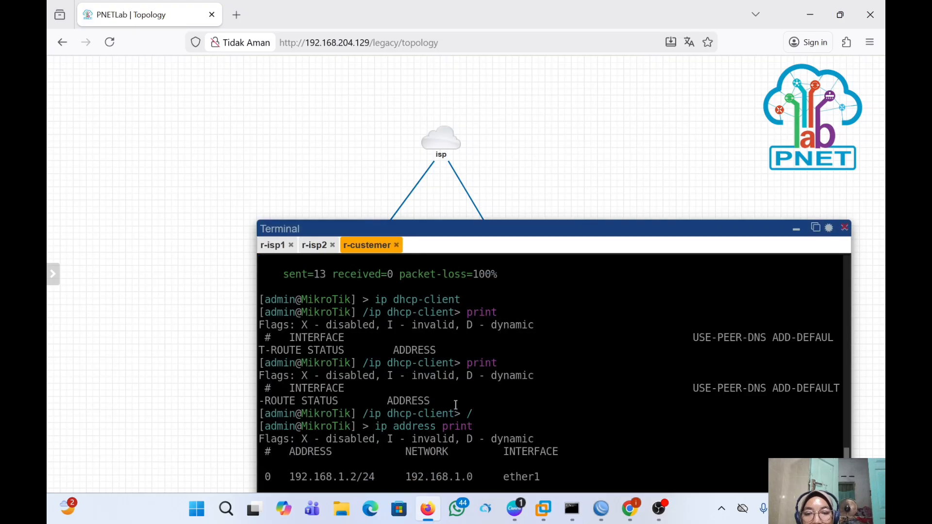
drag(547, 234, 509, 64)
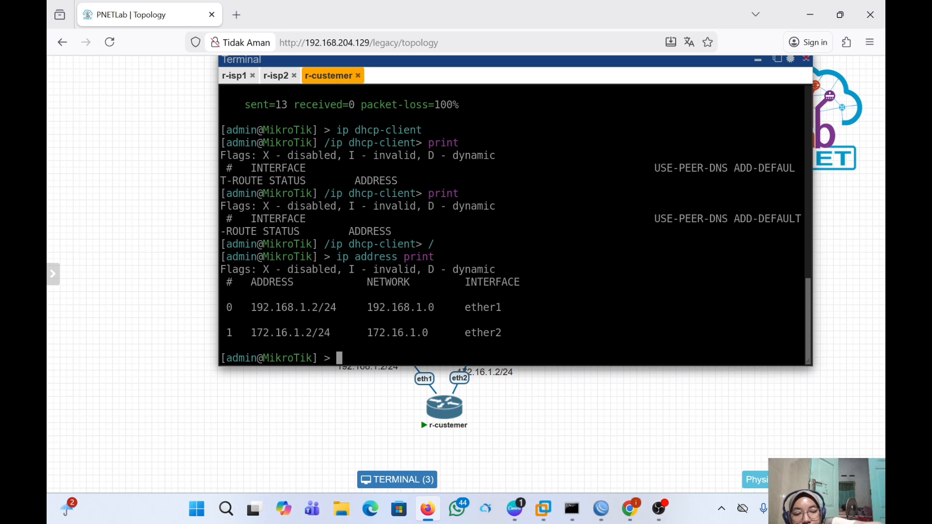
- Clear the console and run /tool romon set enabled=yes on r-custemer
key(ctrl+l)
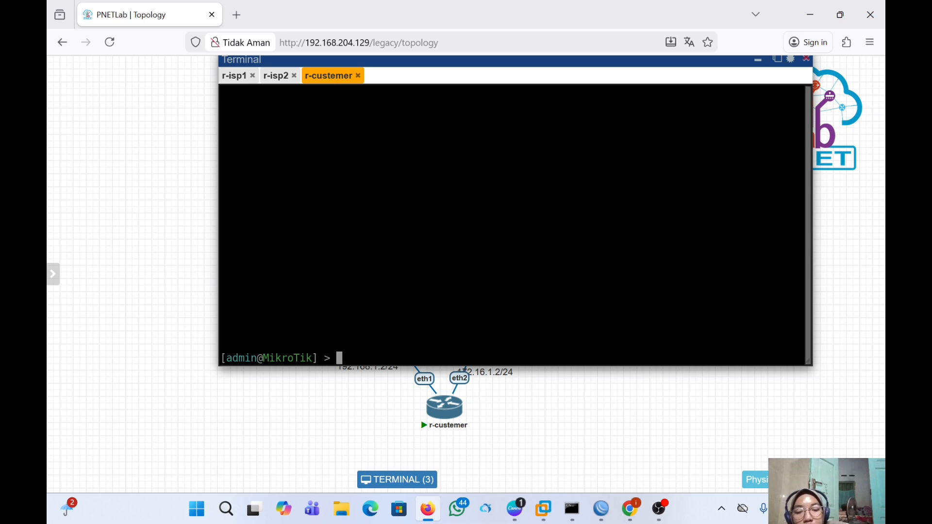
text(too)
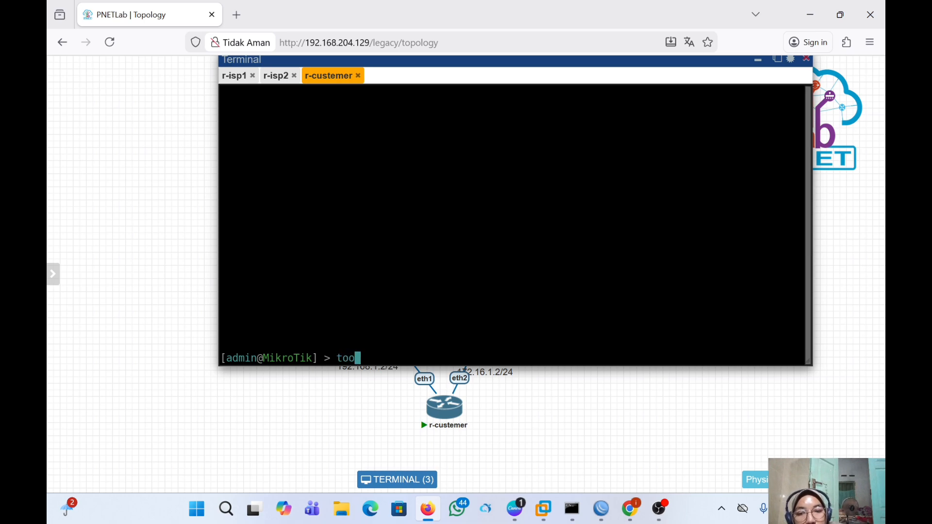
text(l)
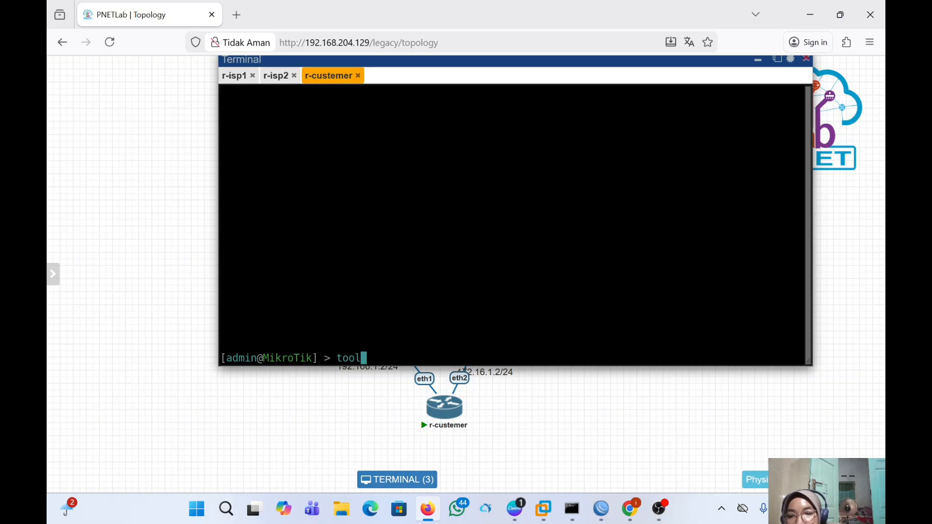
key(Return)
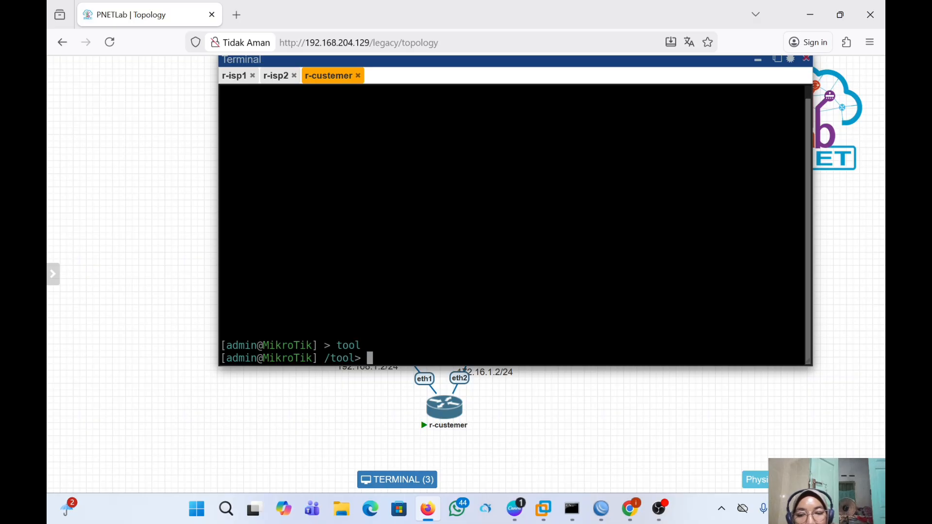
text(romon)
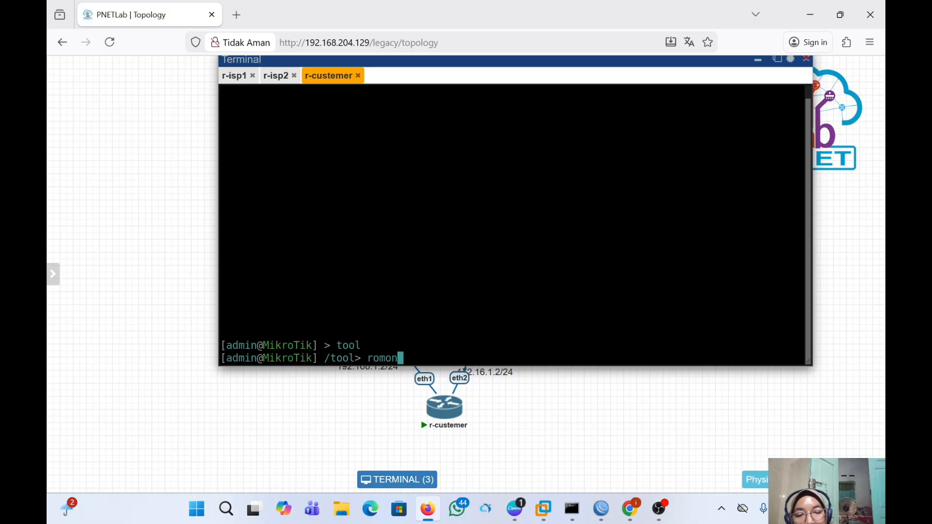
key(Return)
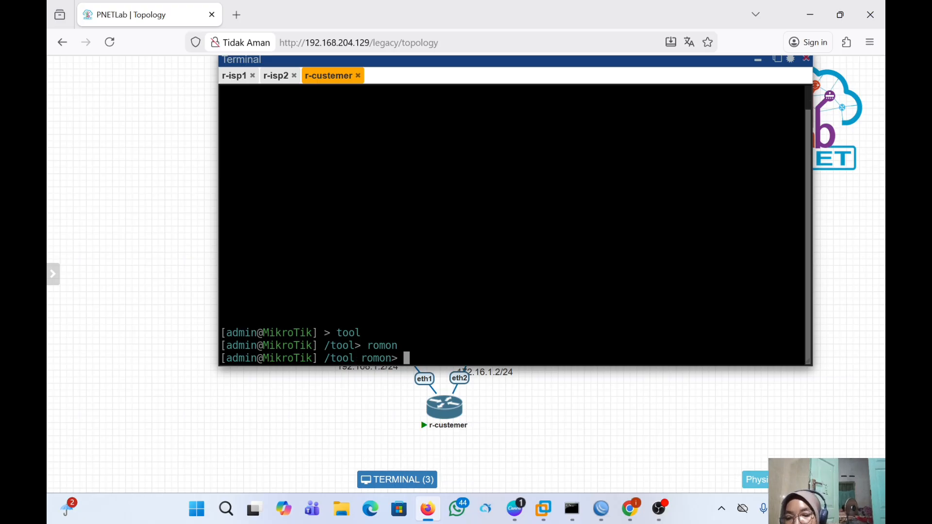
text(set )
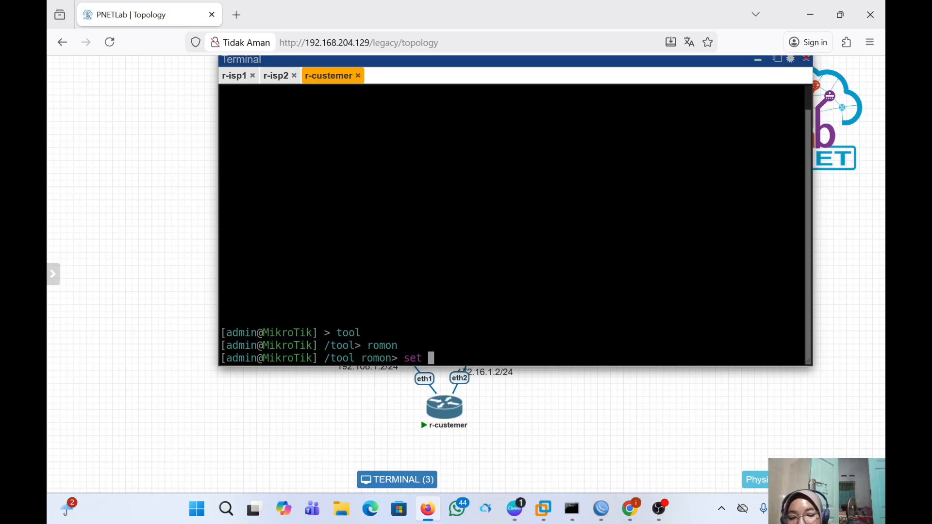
text(ena)
key(Tab)
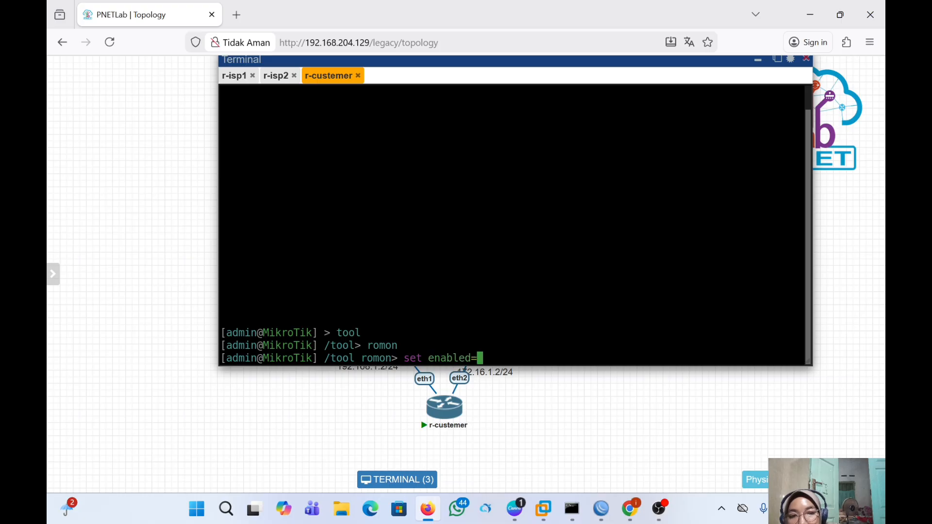
text(yes)
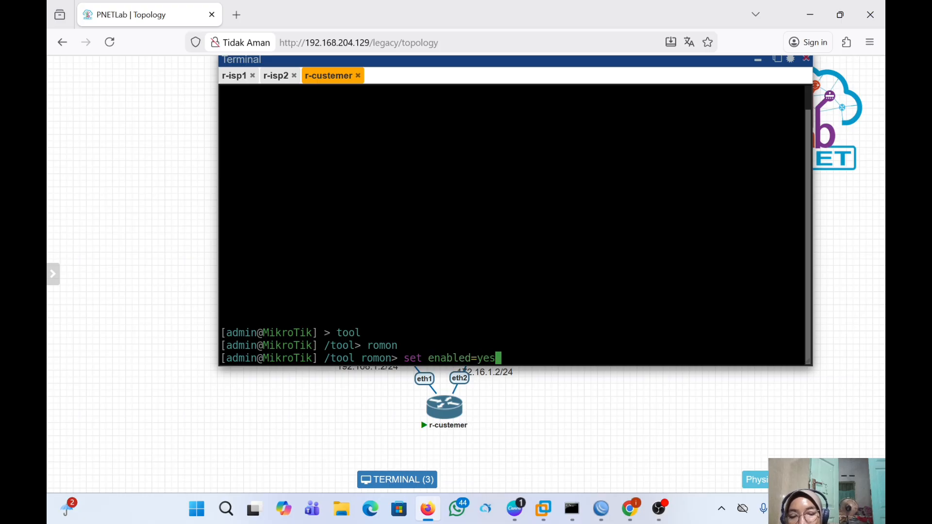
key(Return)
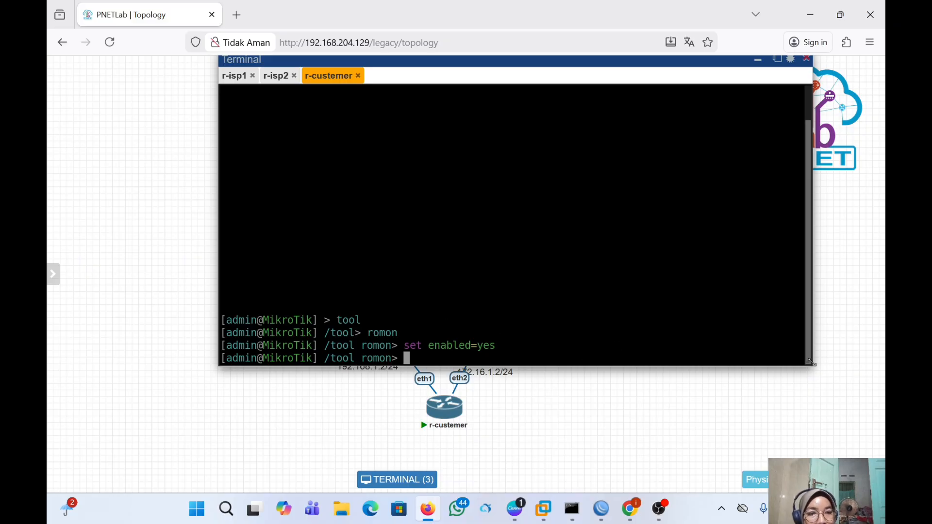
- Resize the console and print the RoMON settings to confirm enabled: yes
drag(819, 367, 796, 376)
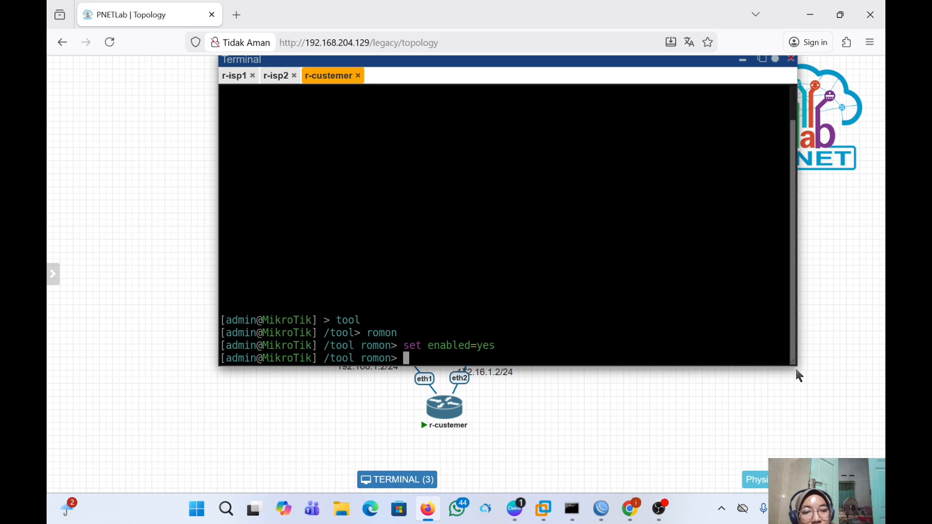
drag(797, 366, 797, 391)
text(print)
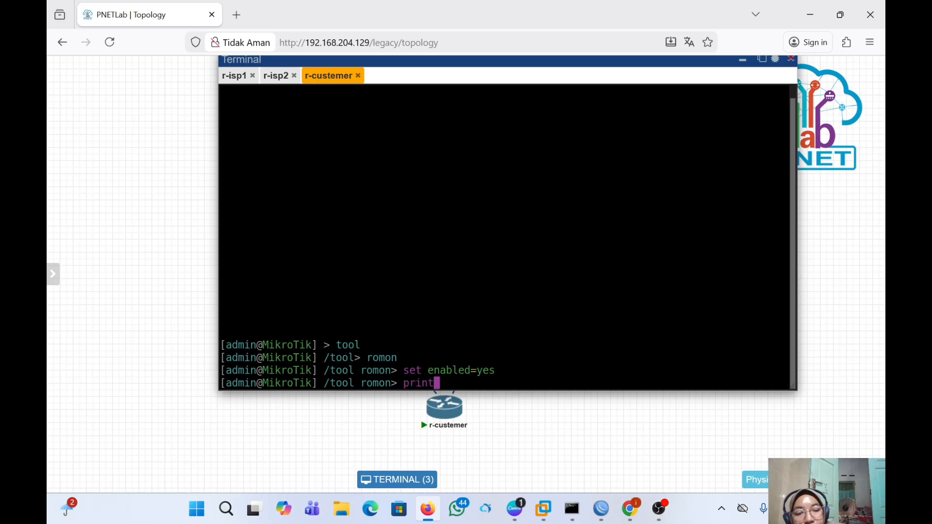
key(Return)
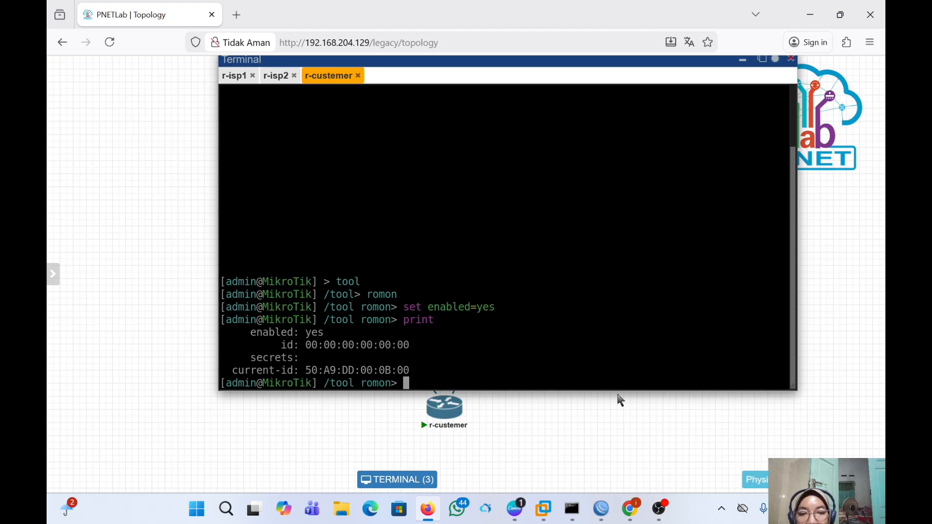
mouse_move(603, 519)
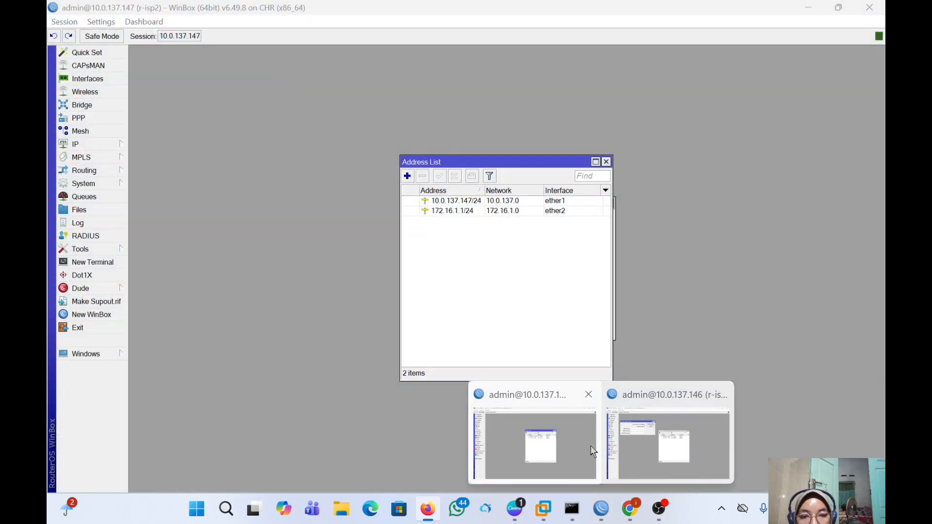
- Check the r-isp2 and r-isp1 WinBox sessions, then start a New WinBox login for 10.0.137.146
click(591, 446)
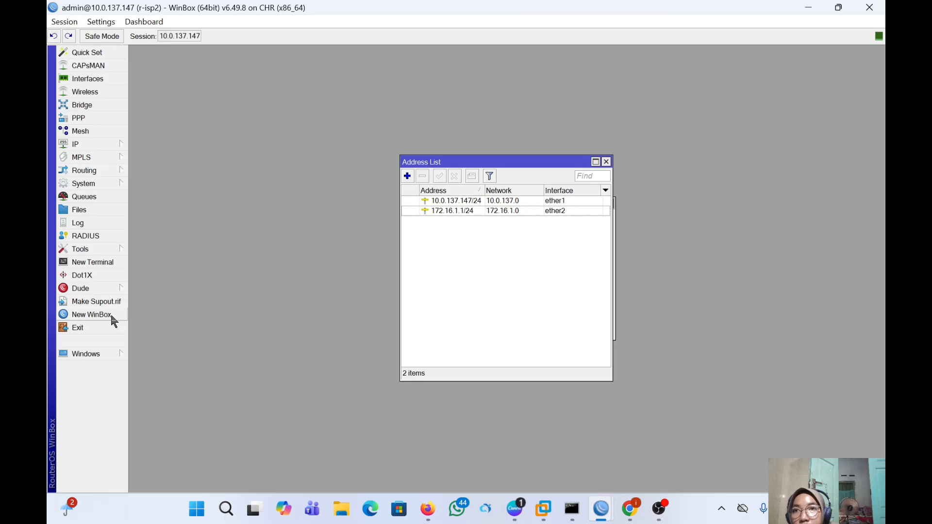
mouse_move(604, 516)
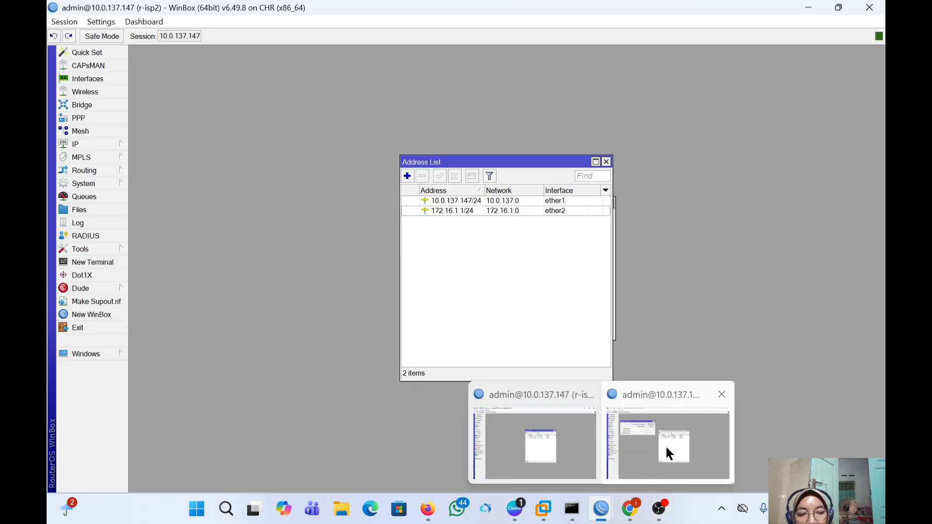
click(666, 445)
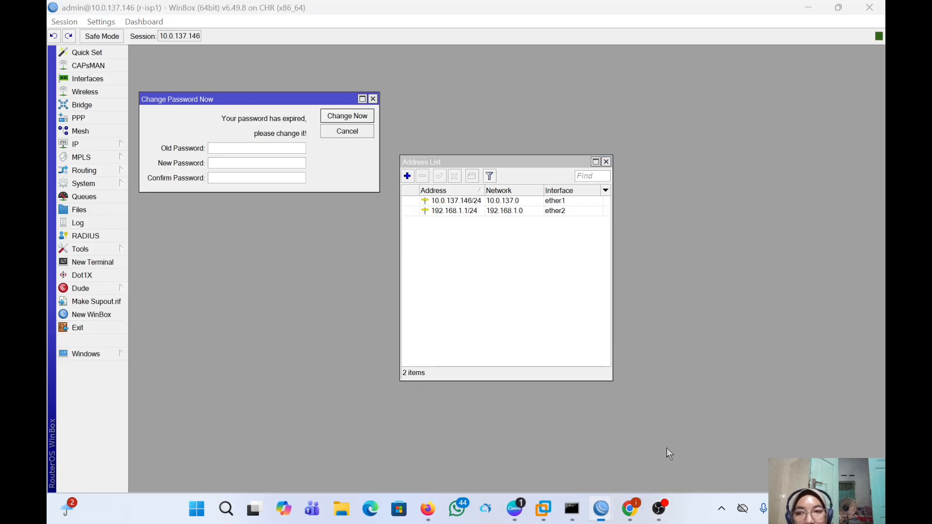
click(117, 314)
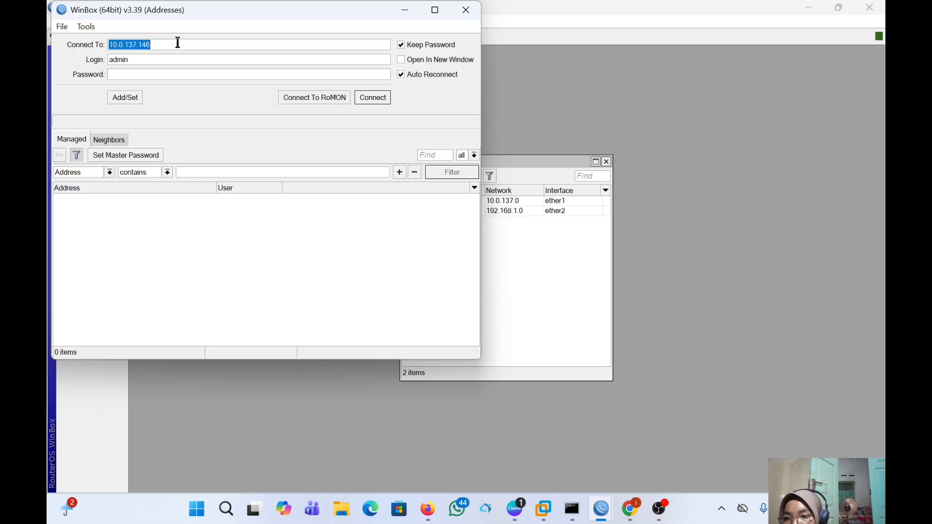
- Connect to 10.0.137.146, then close the resulting duplicate session window
click(378, 102)
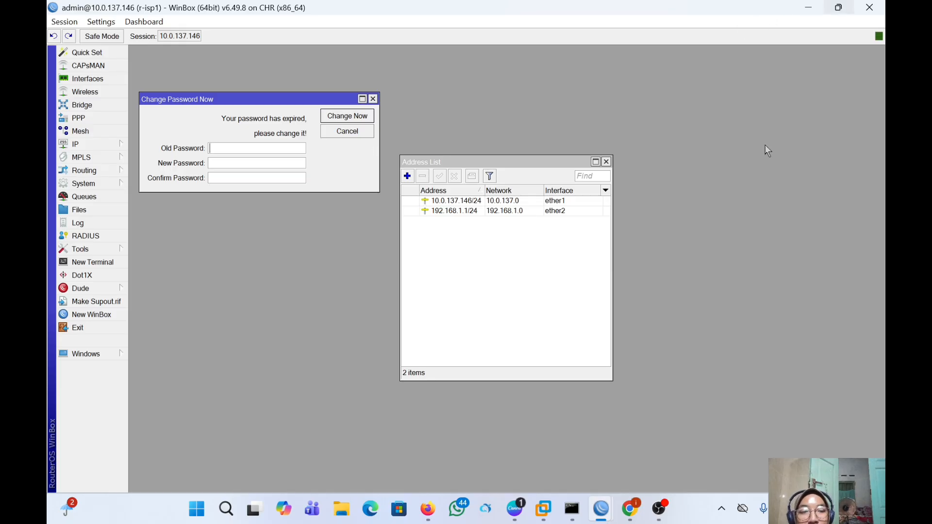
mouse_move(592, 522)
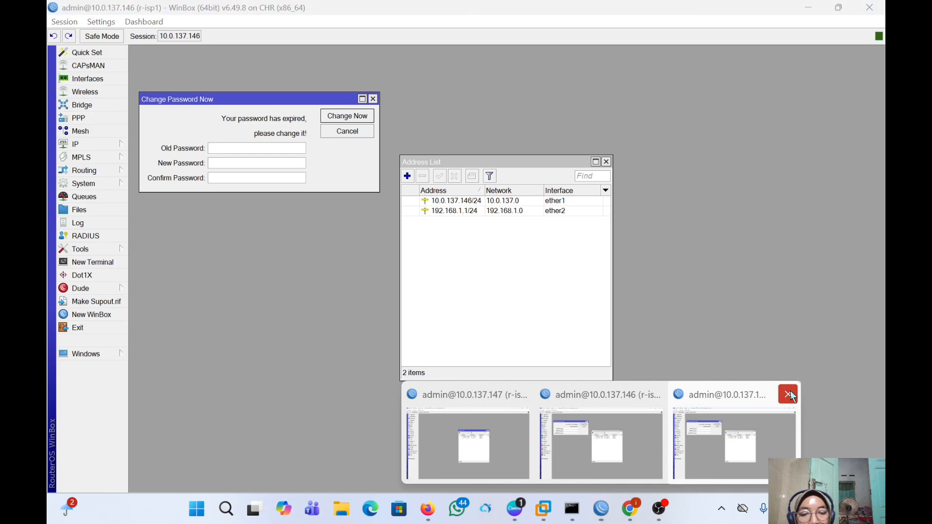
click(788, 395)
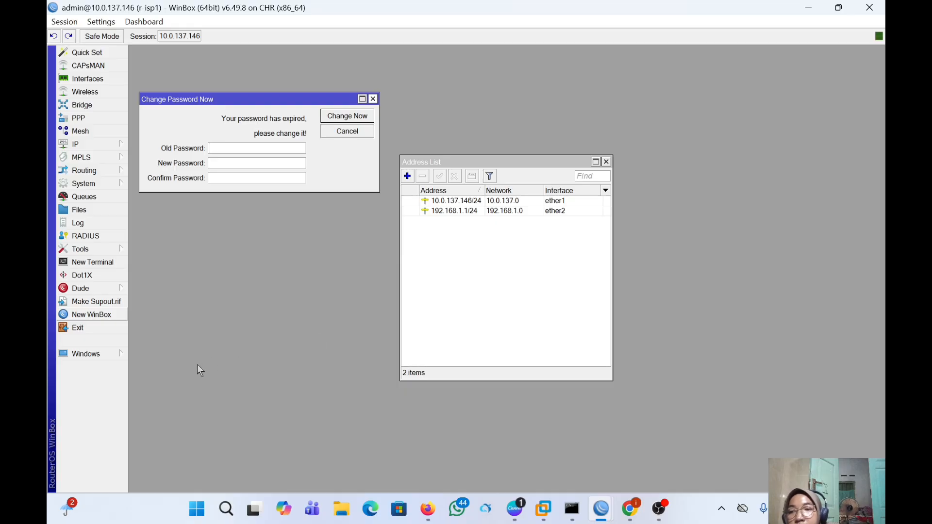
- Start another WinBox login, then return to the existing r-isp1 session window
click(96, 316)
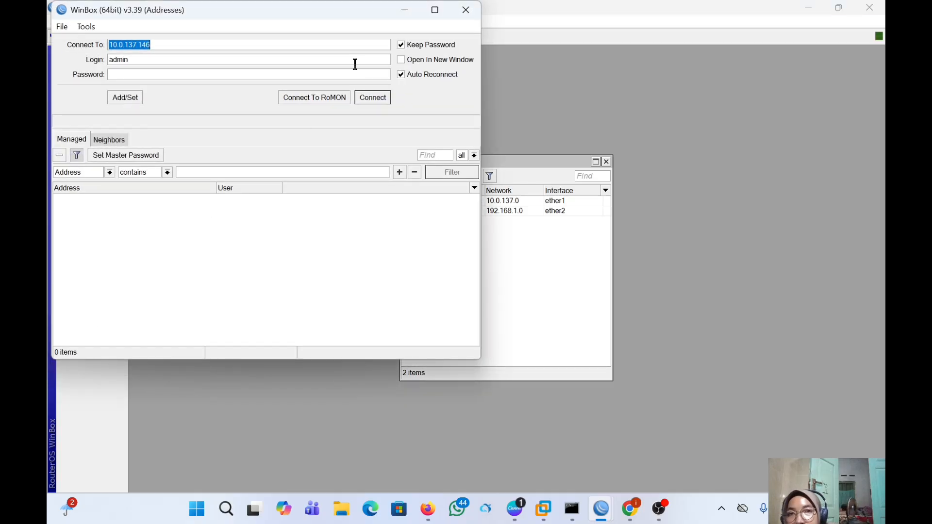
click(206, 49)
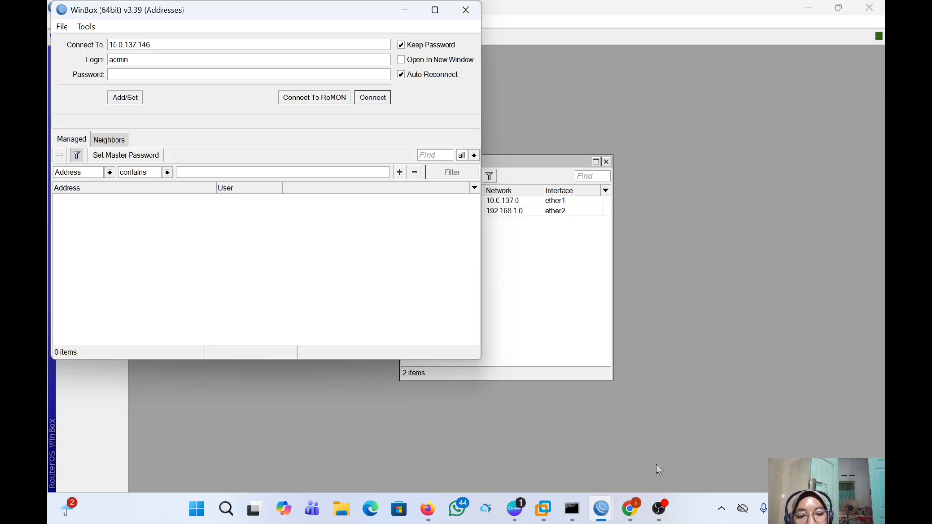
mouse_move(642, 445)
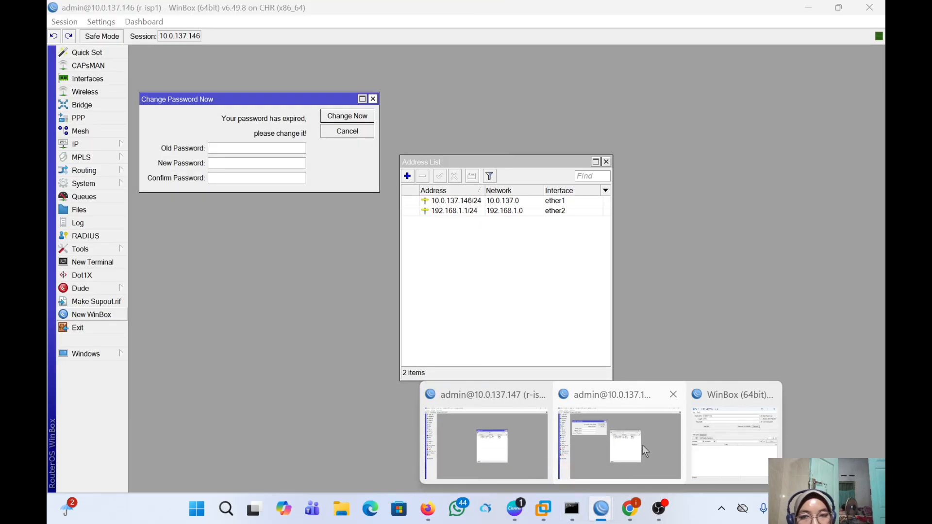
click(642, 444)
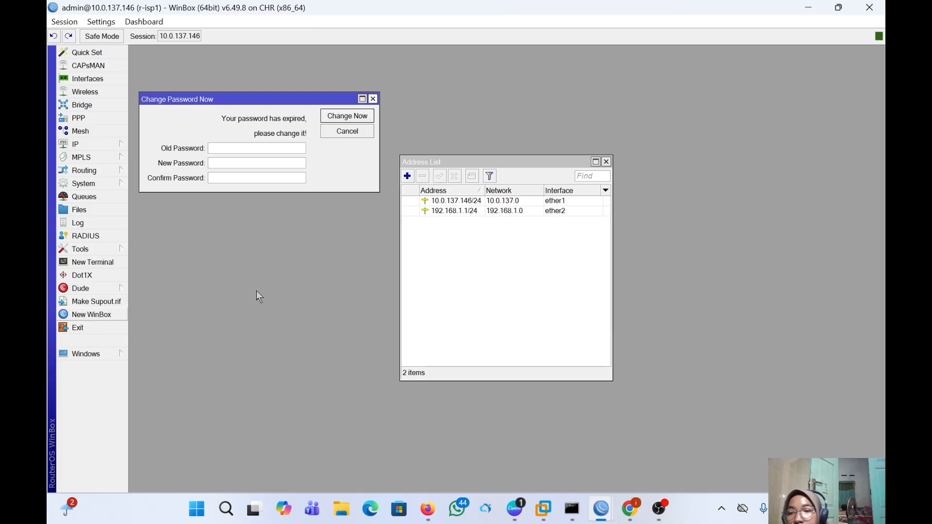
- Tick Enabled in r-isp1's RoMON Settings under Tools > RoMON
text(*)
click(117, 249)
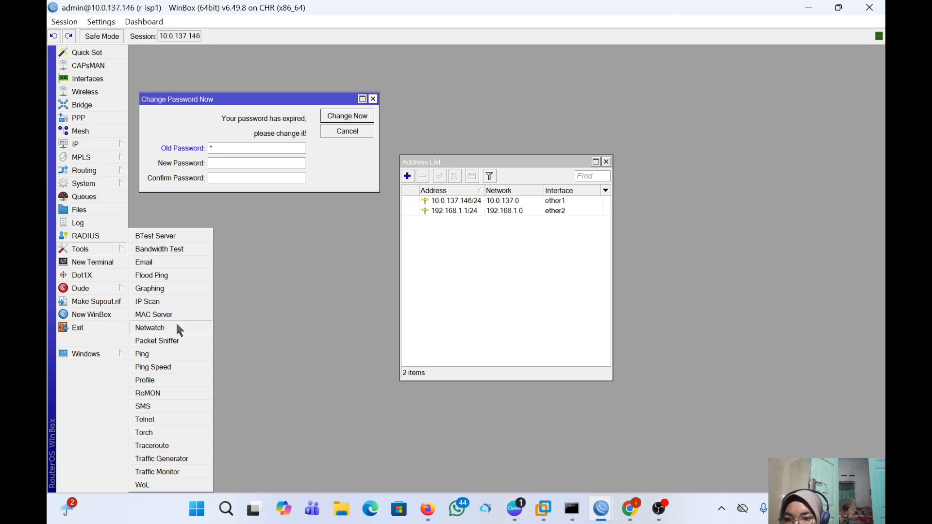
click(170, 391)
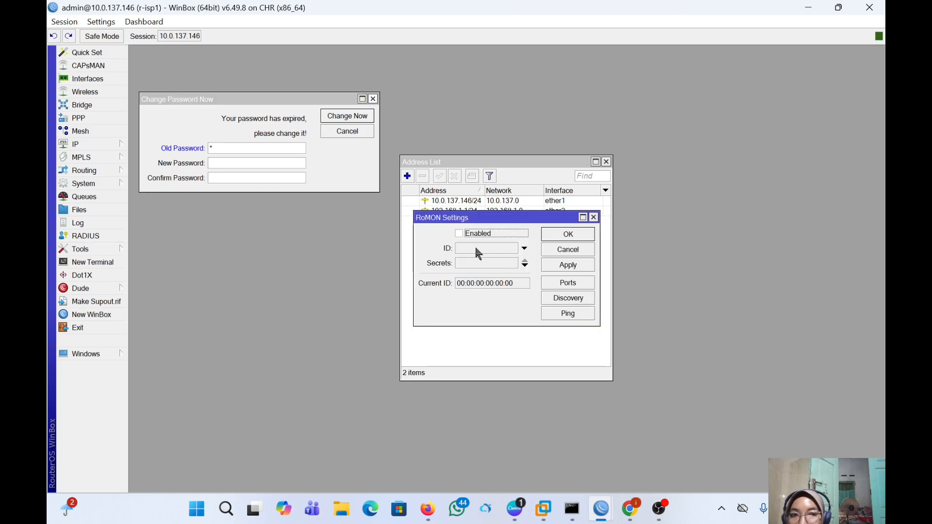
click(459, 234)
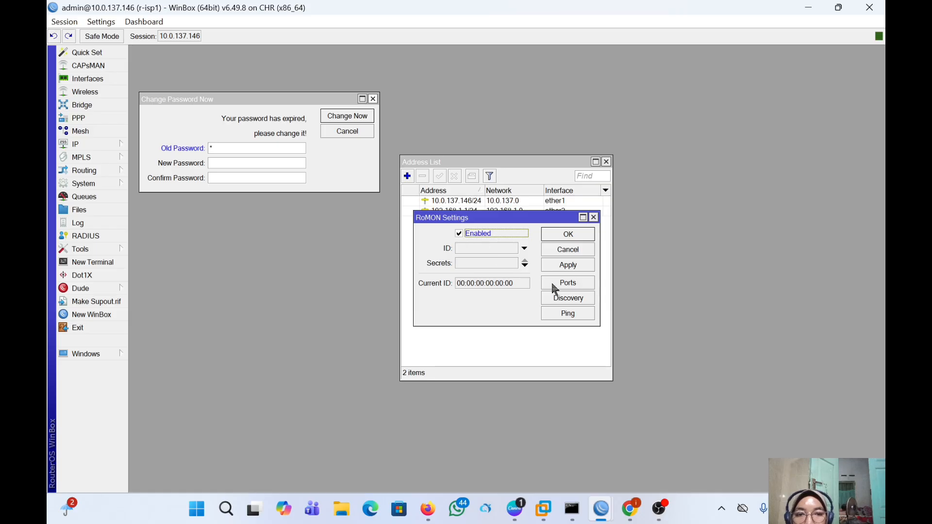
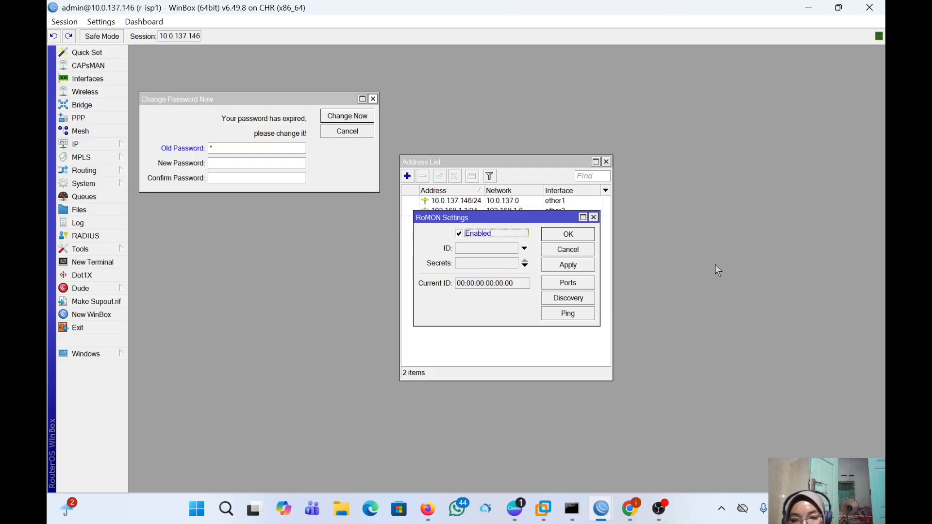
- Apply the enabled RoMON setting on r-isp1 and close the RoMON Settings dialog
click(585, 266)
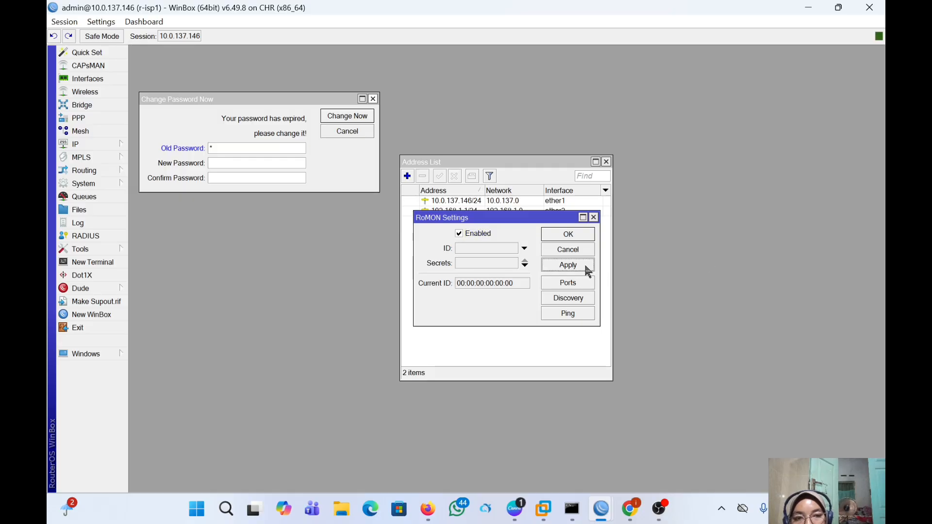
click(575, 235)
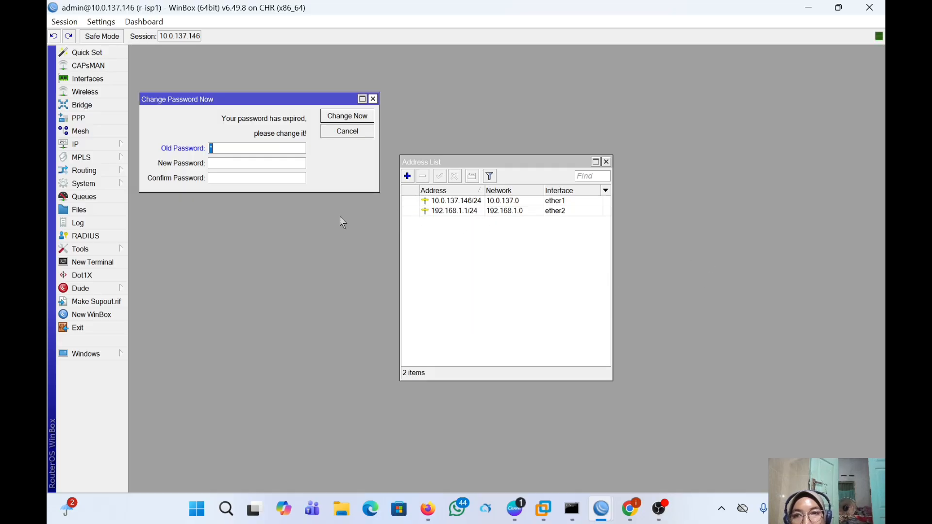
- In the 10.0.137.147 session, tick Enabled under Tools > RoMON for r-isp2, then apply and confirm
mouse_move(623, 517)
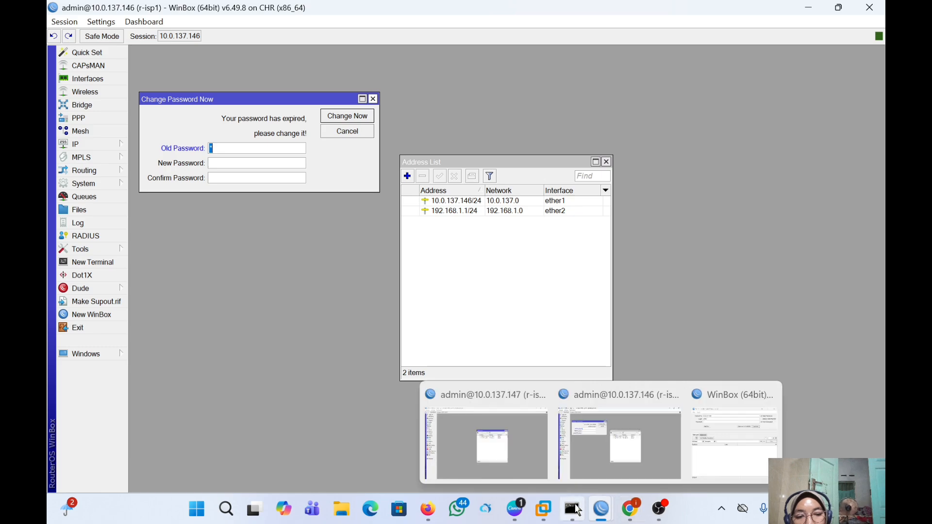
mouse_move(600, 507)
click(519, 447)
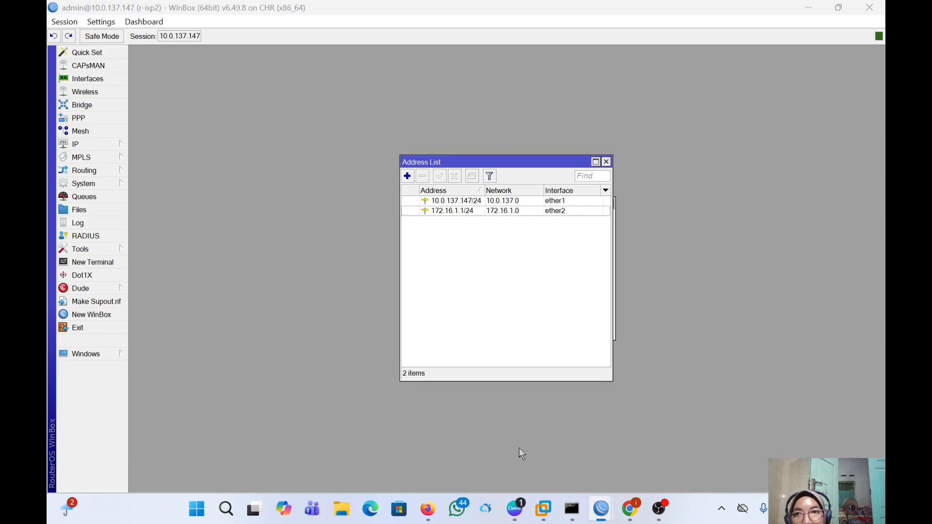
click(97, 252)
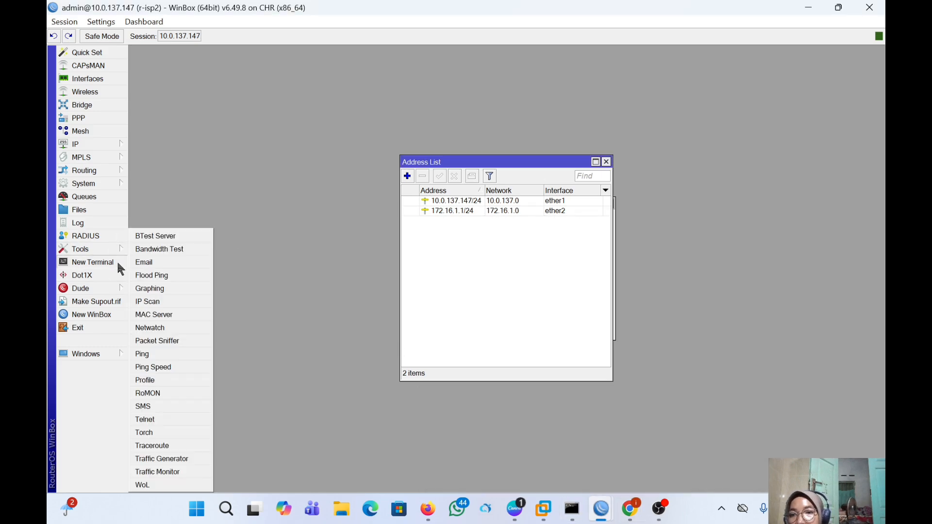
click(165, 390)
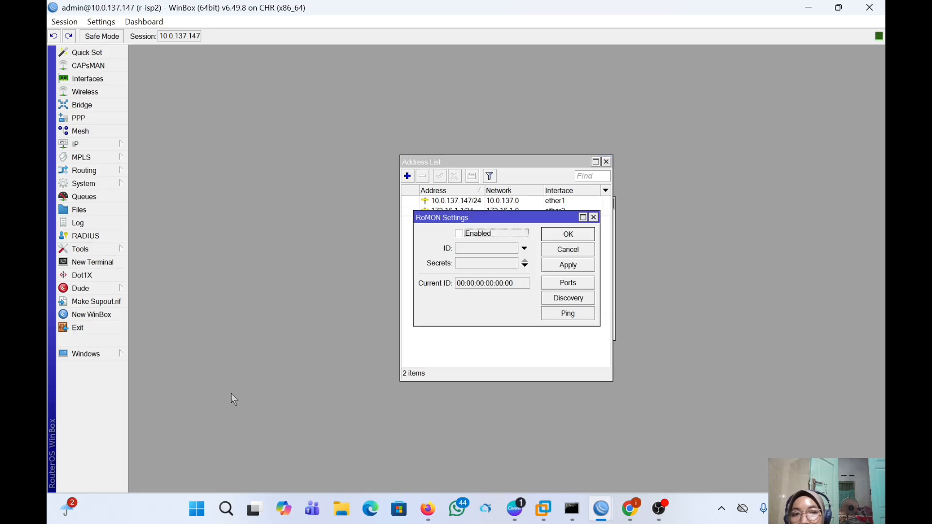
click(459, 234)
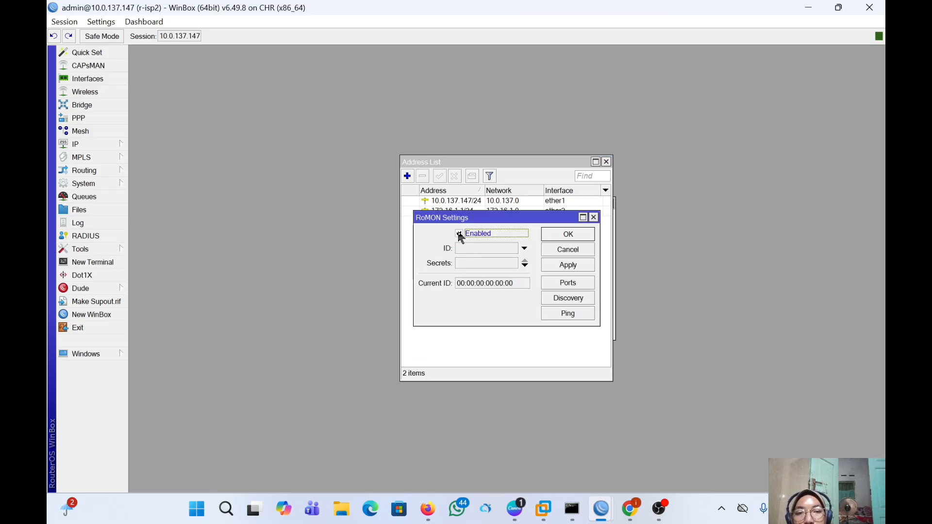
click(569, 266)
click(568, 234)
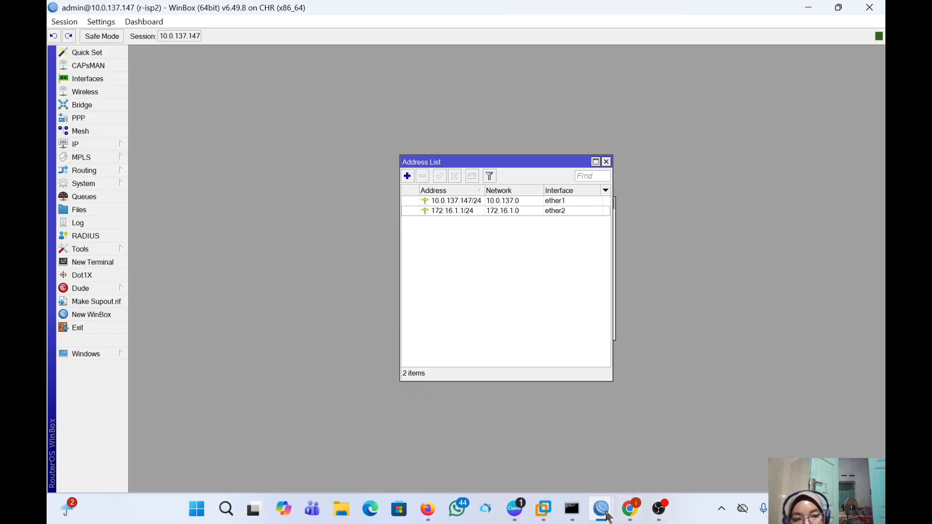
- Connect through RoMON agent r-isp1 to the MikroTik neighbour 50:A9:DD:00:0B:00
mouse_move(602, 508)
click(638, 439)
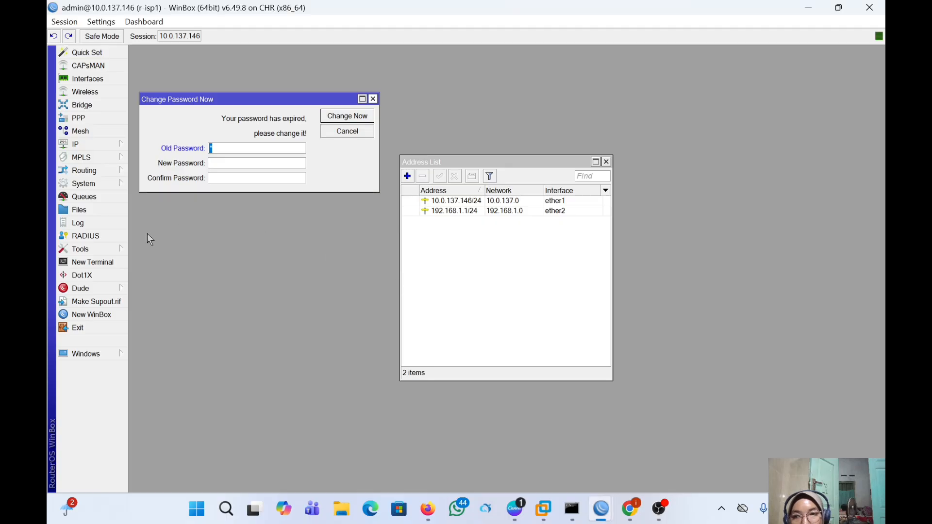
click(100, 315)
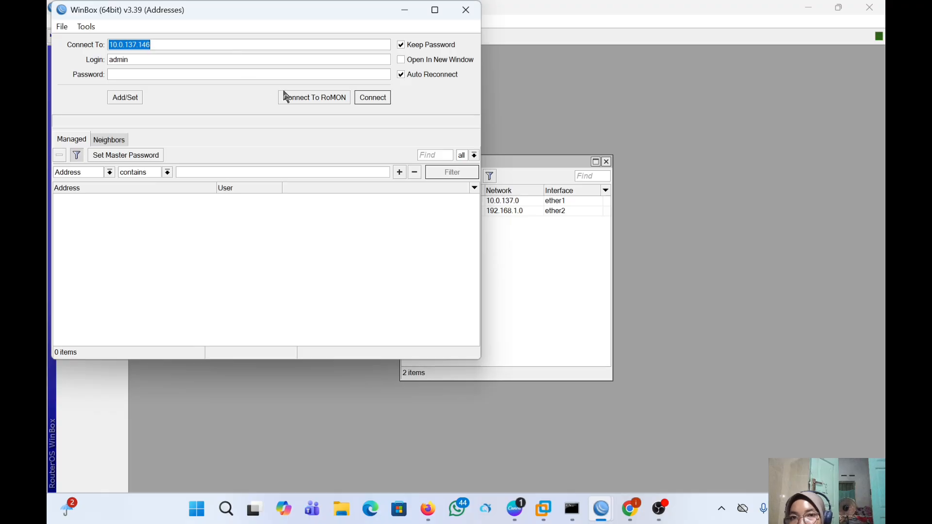
click(299, 97)
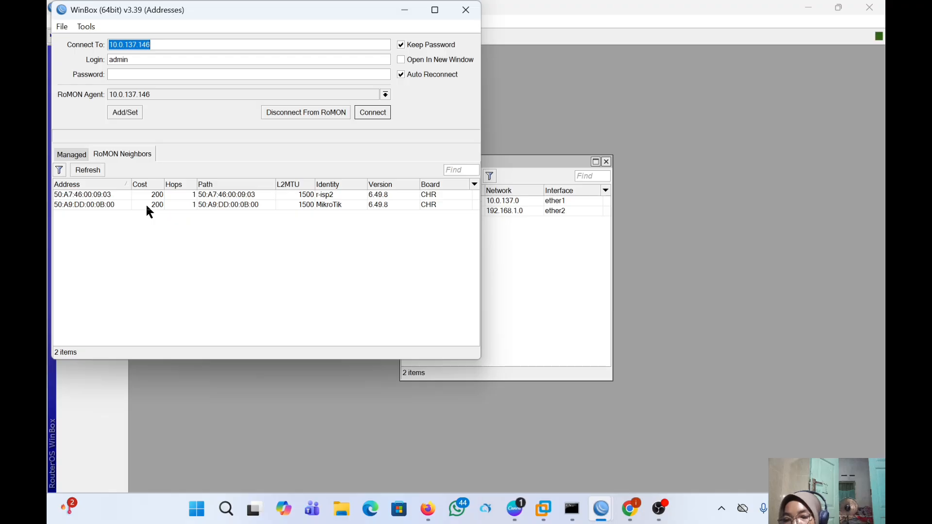
click(71, 206)
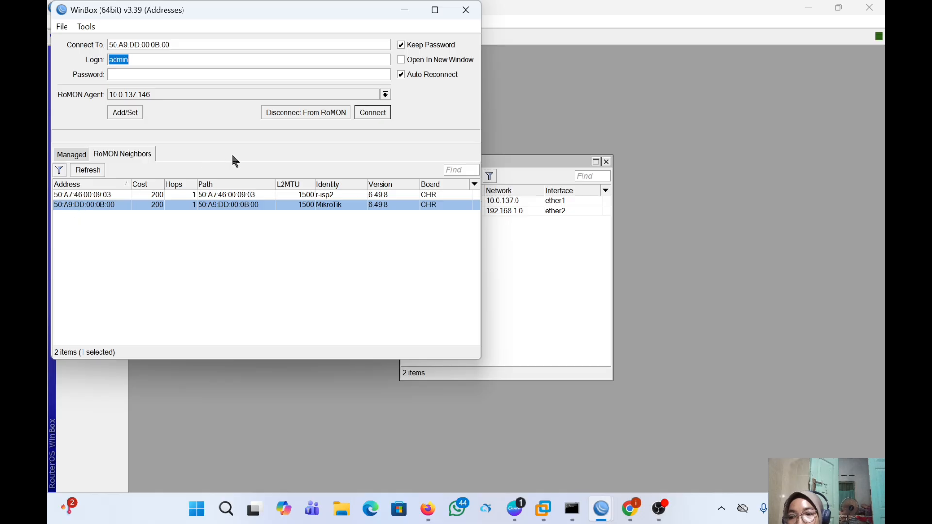
click(378, 113)
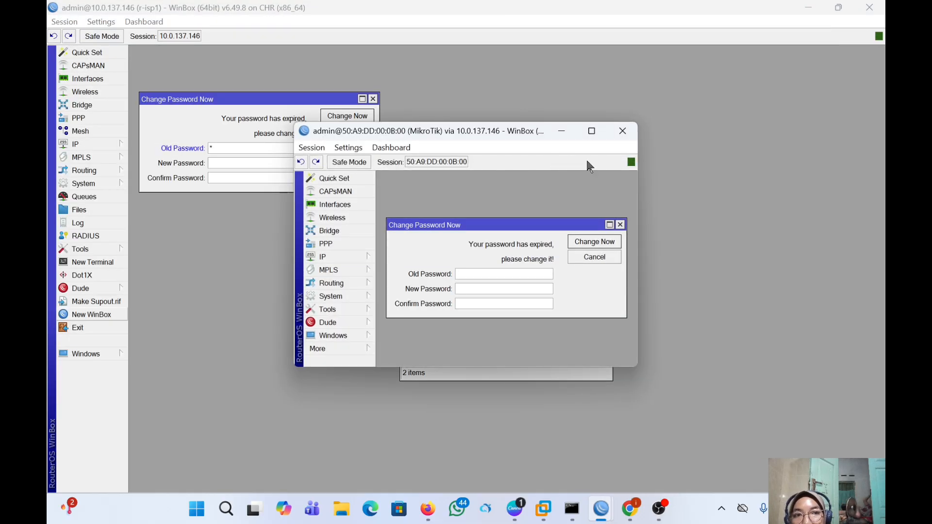
- Dismiss the password prompt and change the System Identity from MikroTik to r-customer
click(620, 224)
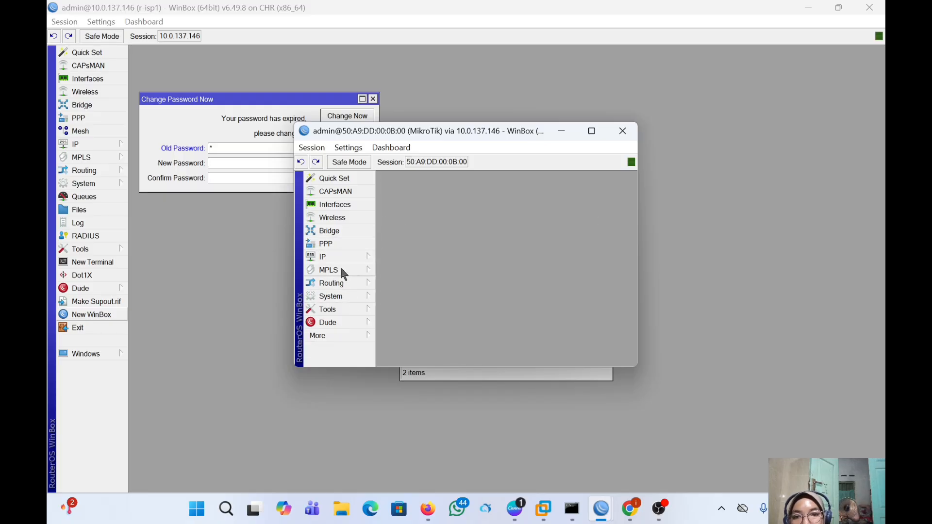
click(353, 292)
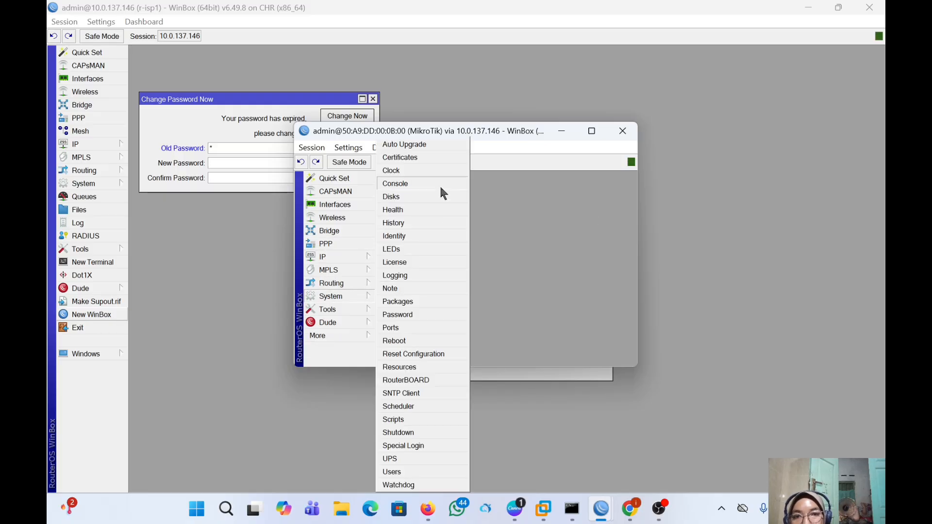
click(442, 236)
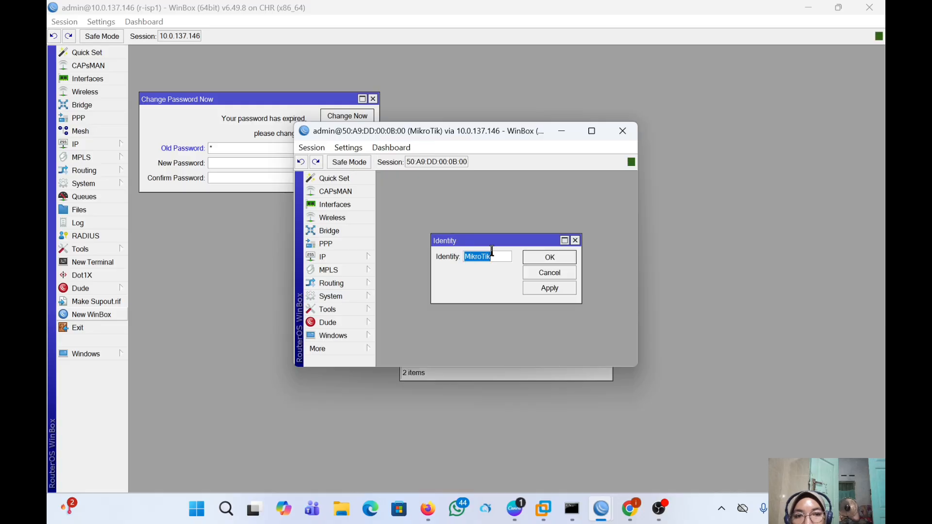
key(BackSpace)
text(r)
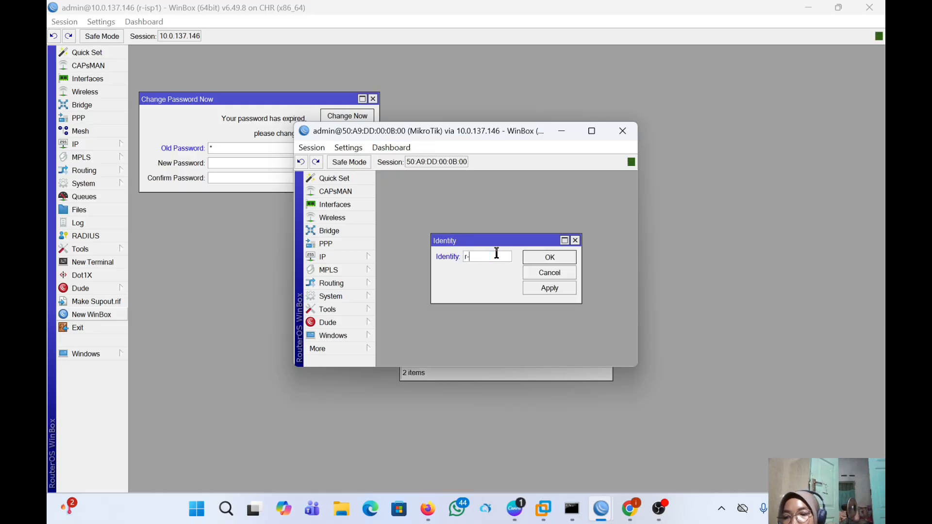
text(-)
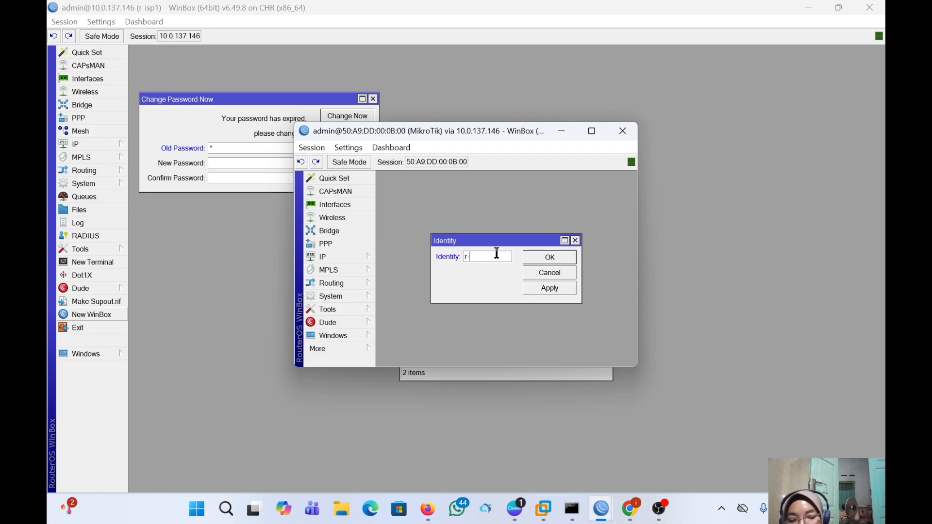
text(cu)
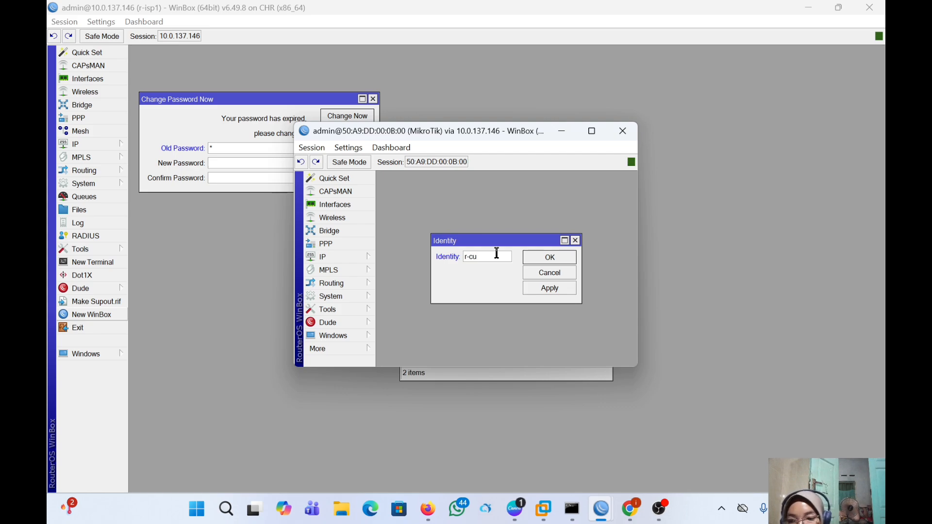
text(st)
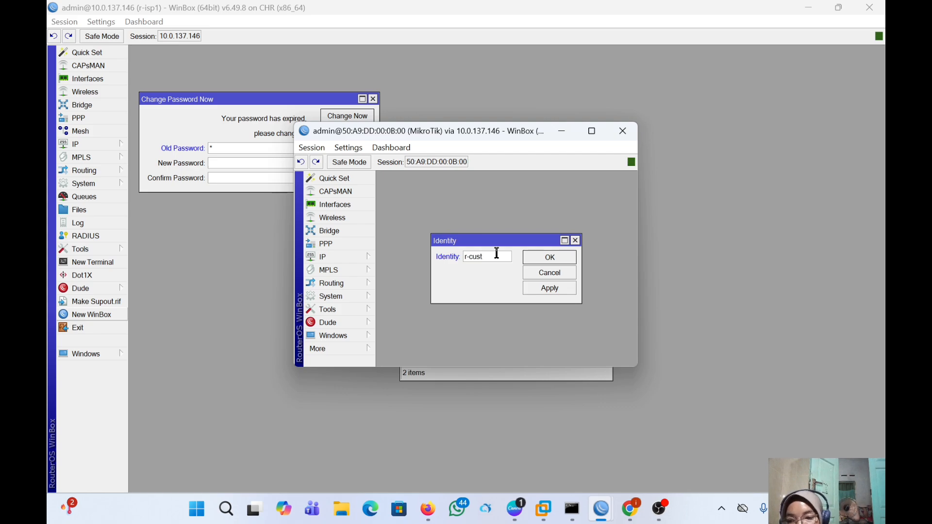
text(omer)
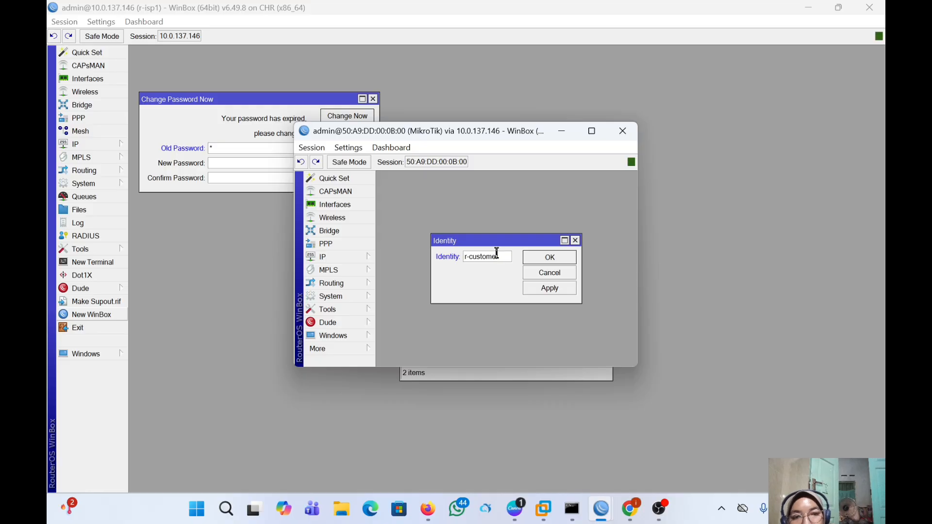
click(549, 290)
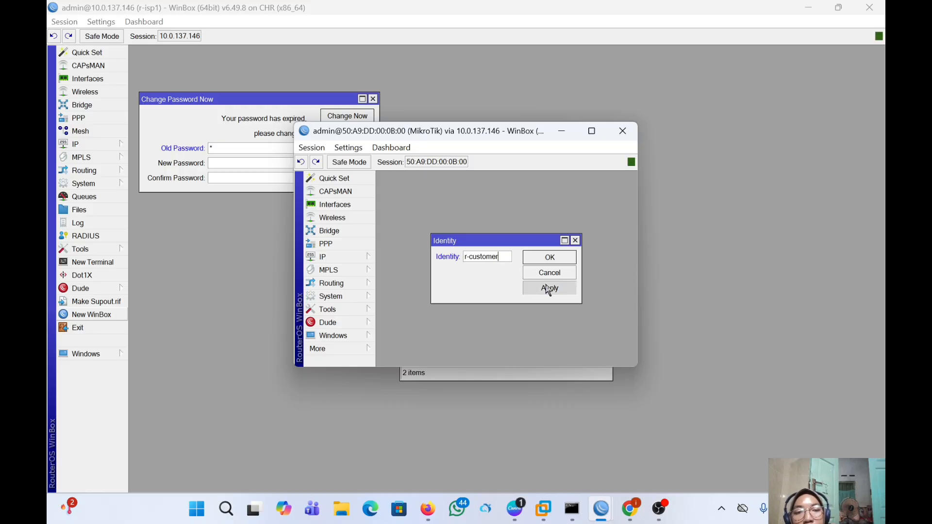
click(545, 257)
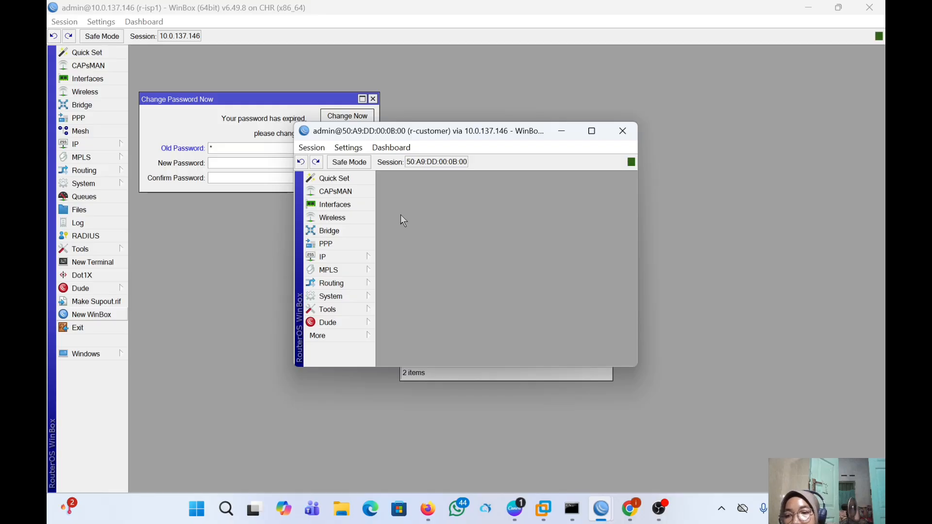
- View r-customer's IP addresses (172.16.1.2/24, 192.168.1.2/24), then open a terminal on r-isp1
click(362, 257)
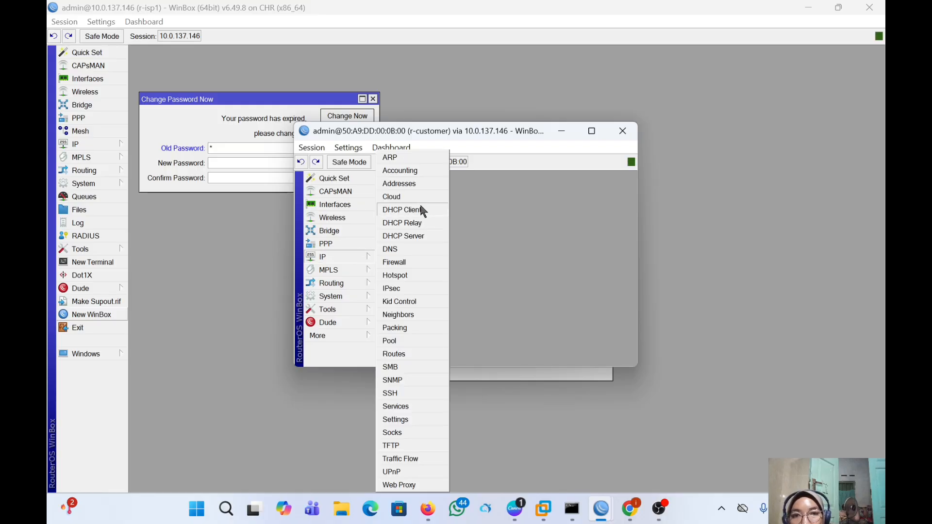
click(417, 183)
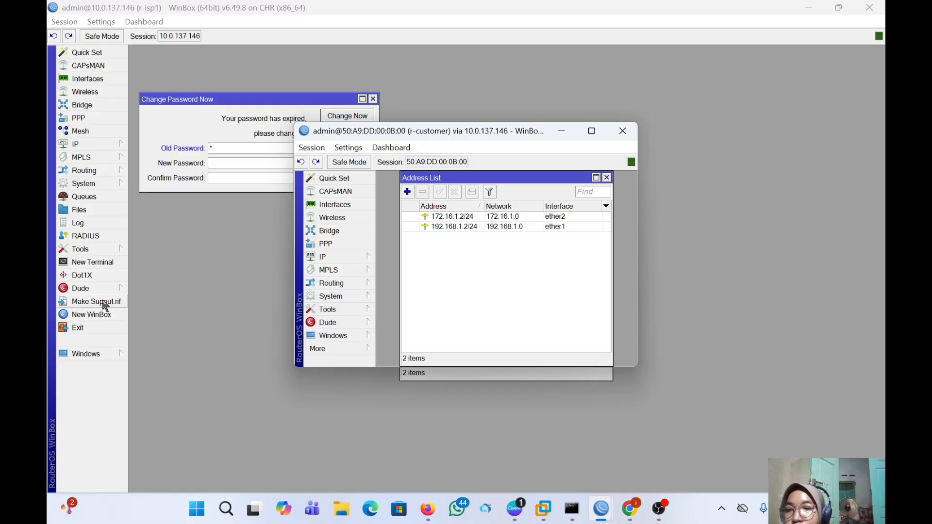
click(107, 267)
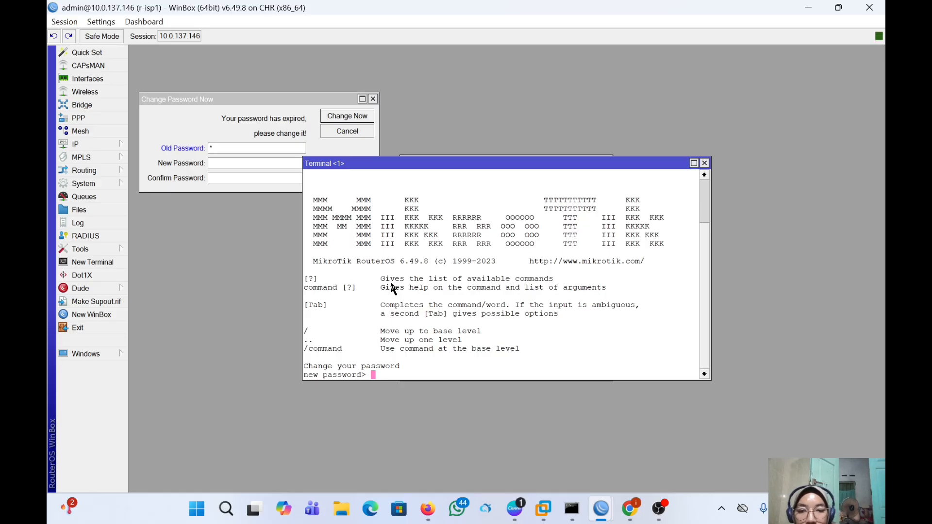
- Skip the new-password prompt and ping 192.168.1.1 from r-isp1, stopping after four replies
key(Return)
text(ping )
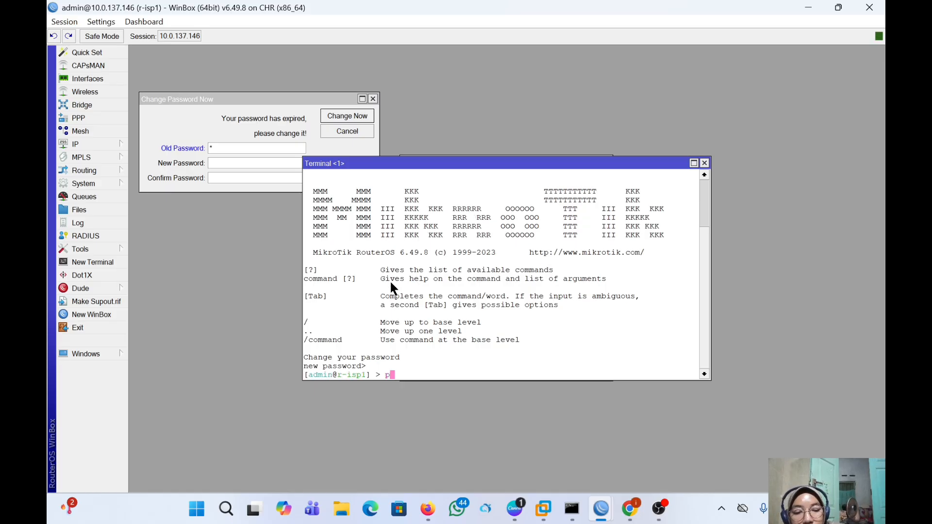
text(192.)
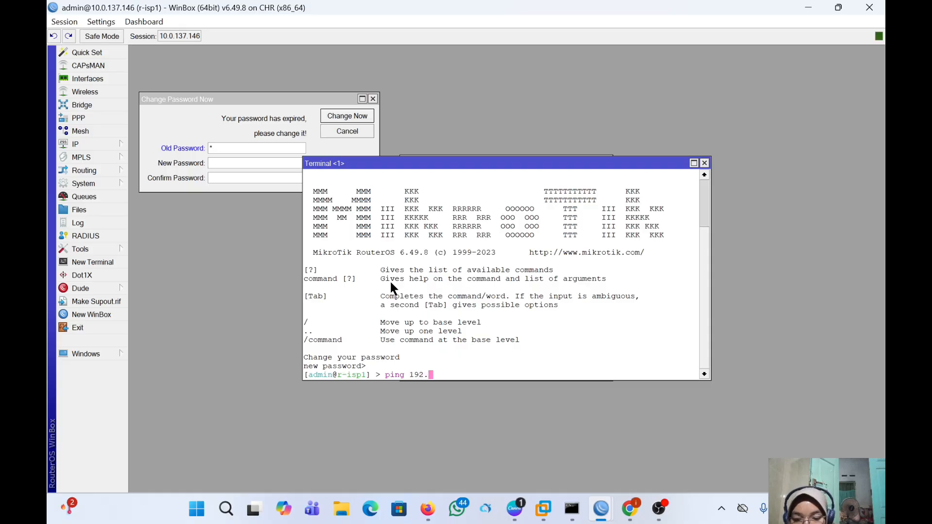
text(168)
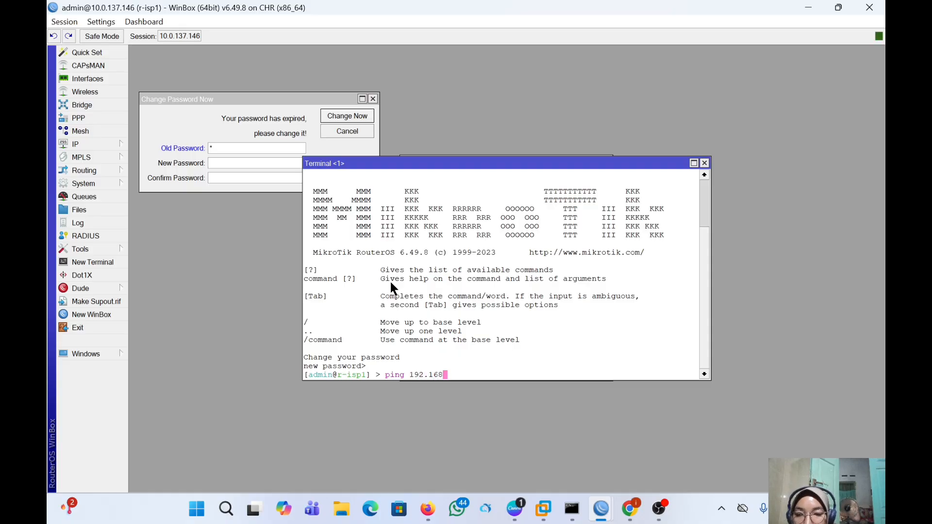
text(.1.1)
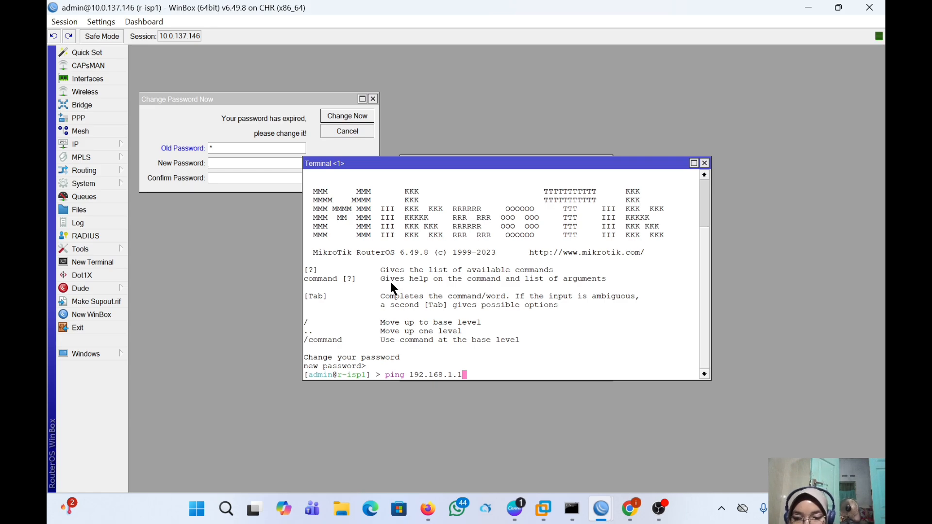
key(Return)
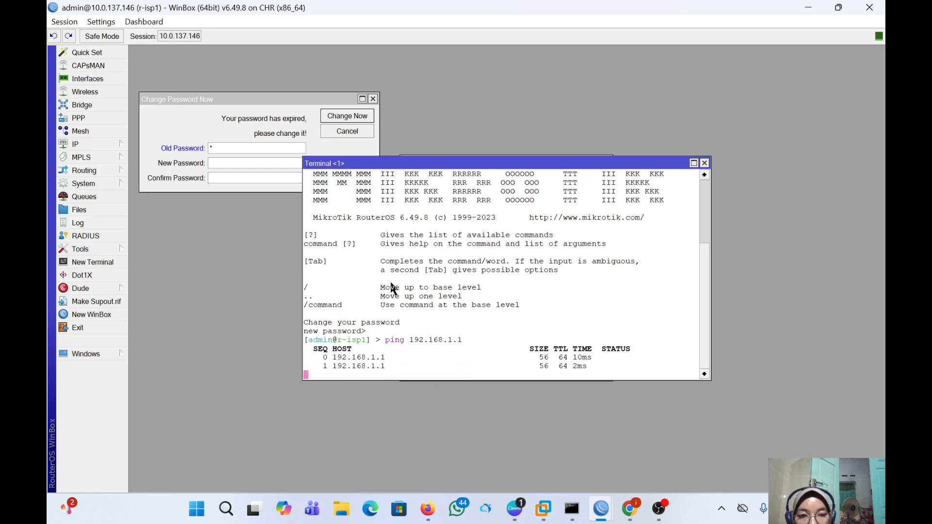
key(ctrl+c)
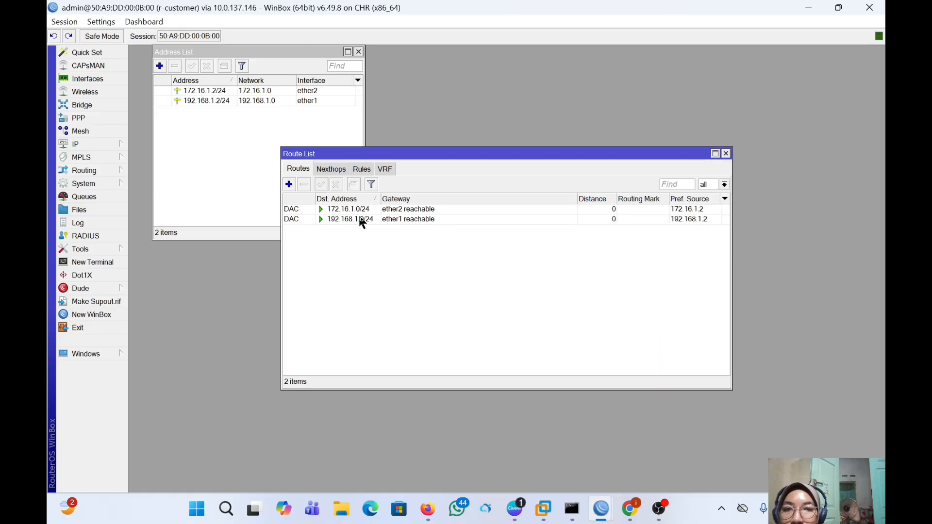
- Add a route on r-customer with gateway 192.168.1.1 and save it
click(290, 184)
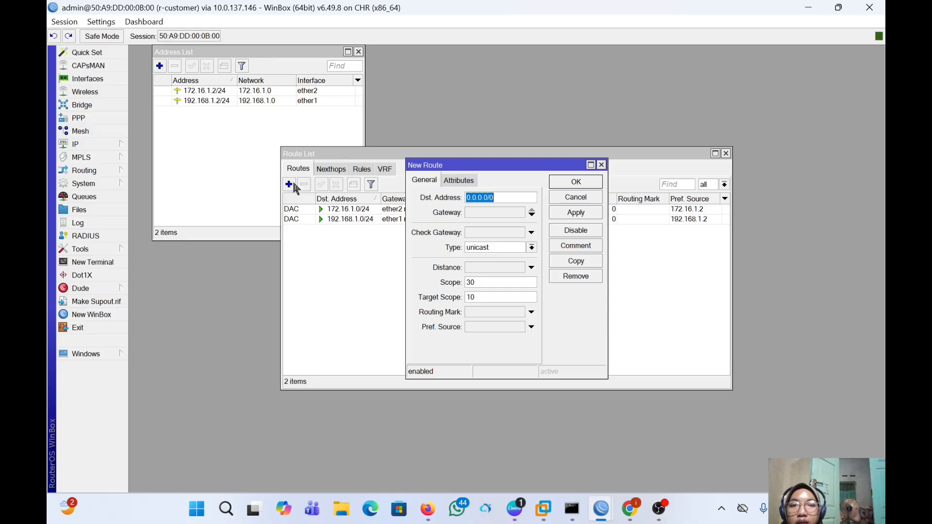
click(469, 212)
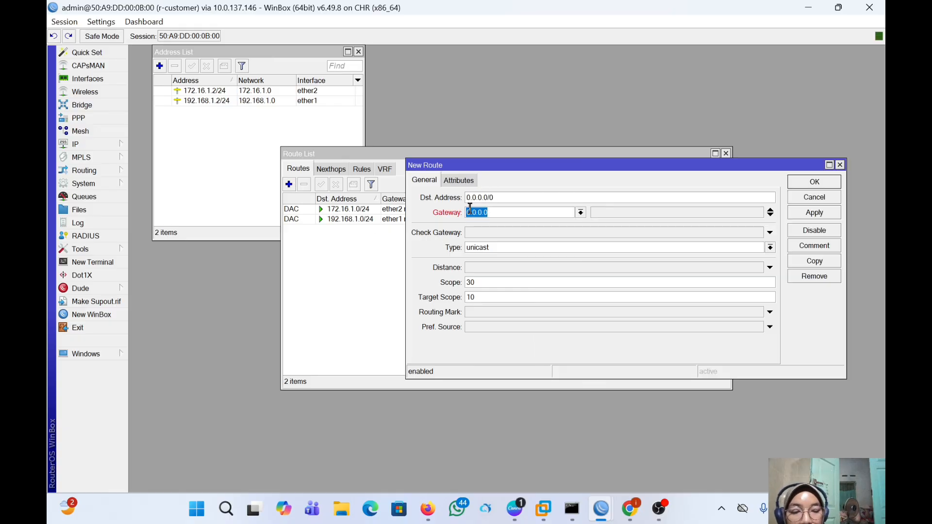
text(192)
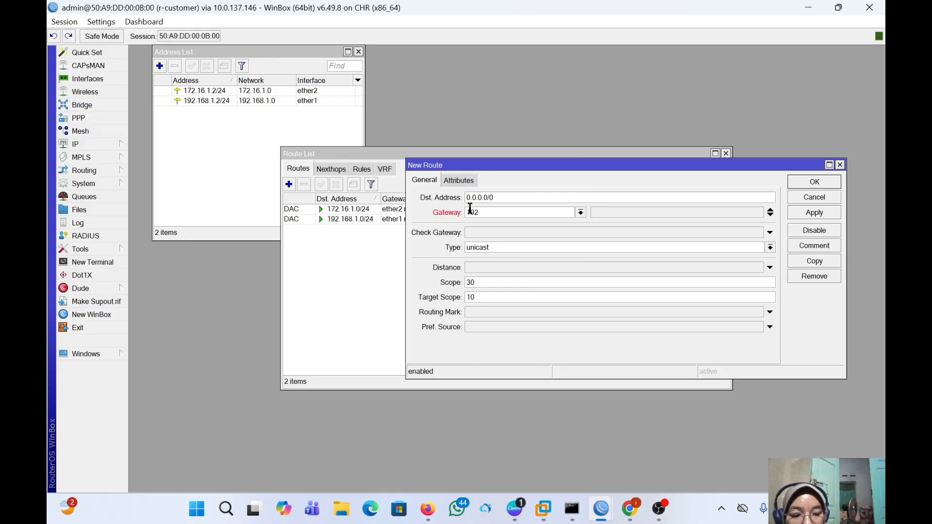
text(.1)
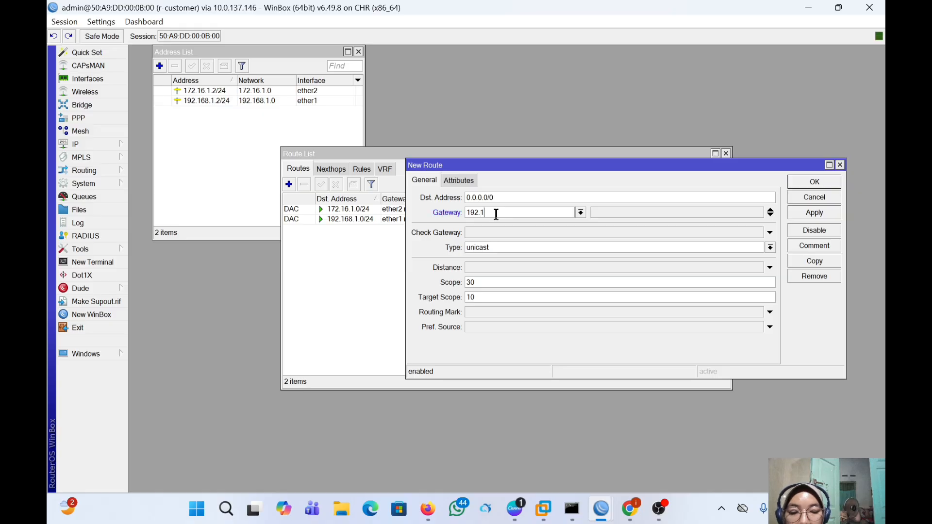
text(68.1.1)
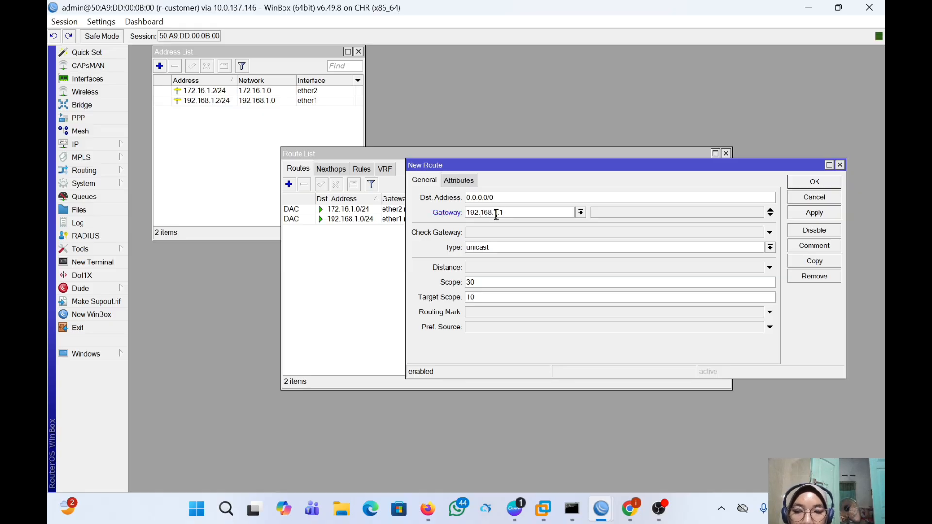
click(818, 215)
click(814, 183)
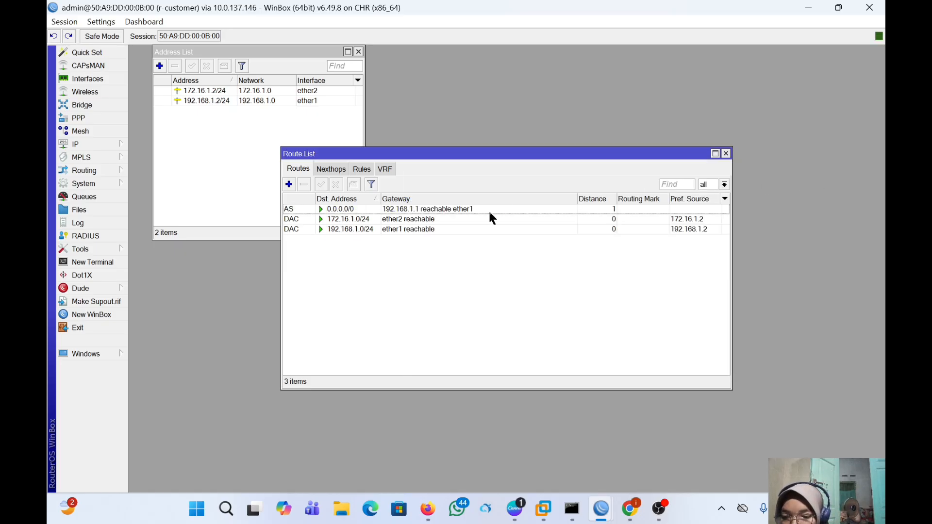
- Add another route on r-customer with gateway 172.16.1.1 and save it
click(289, 184)
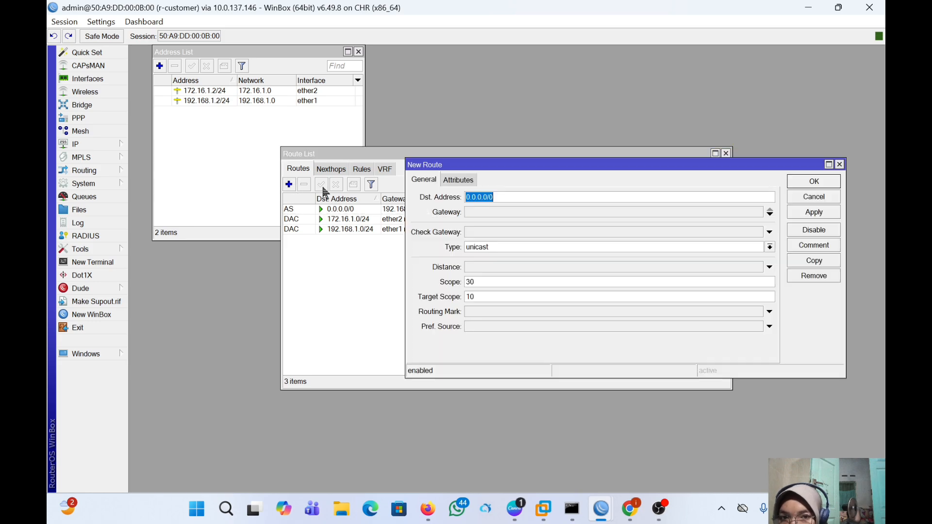
click(488, 211)
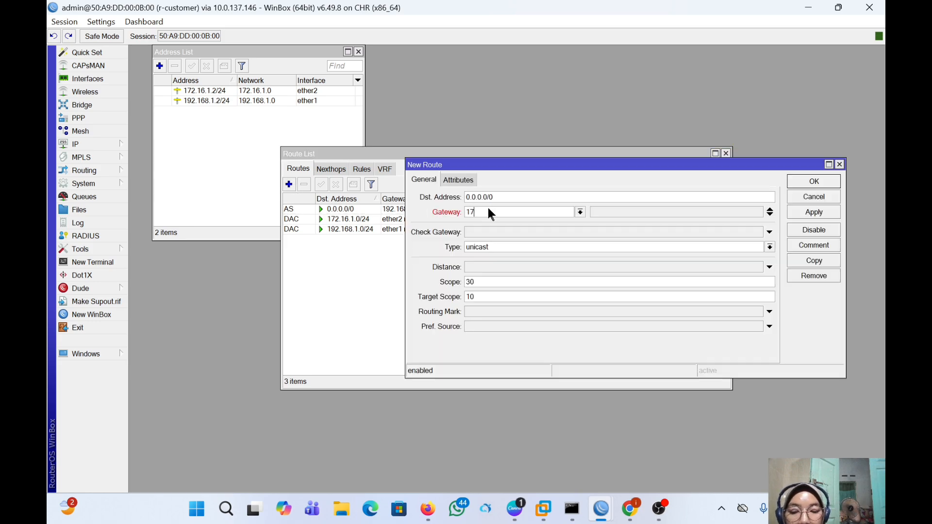
text(172.16.1.1)
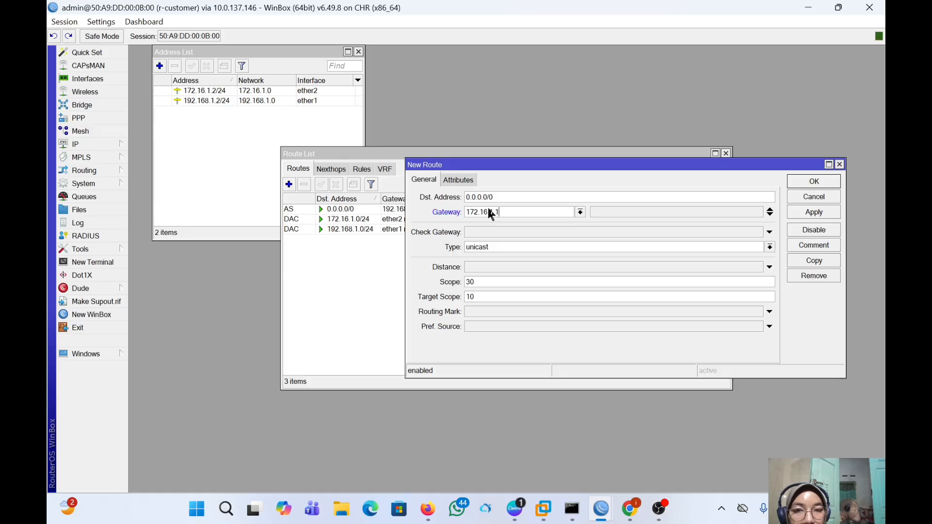
click(805, 212)
click(809, 181)
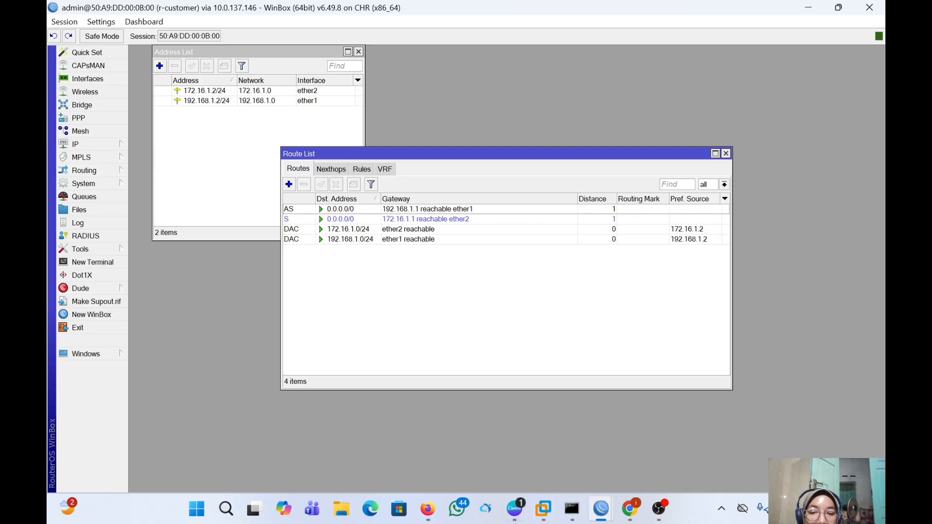
- Close PNETLab's terminal popup, drag r-isp1 below the 10.0.137.146 label, and snap the browser left
mouse_move(427, 508)
click(438, 444)
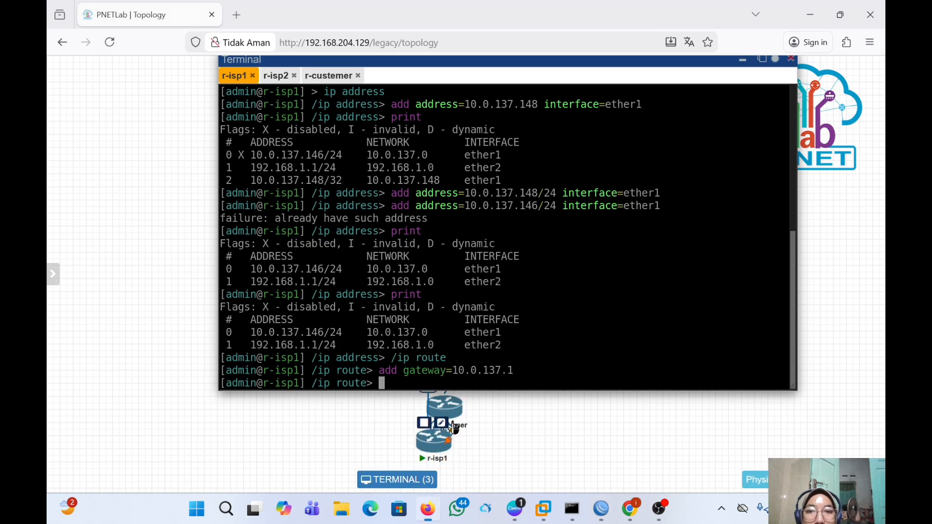
click(747, 65)
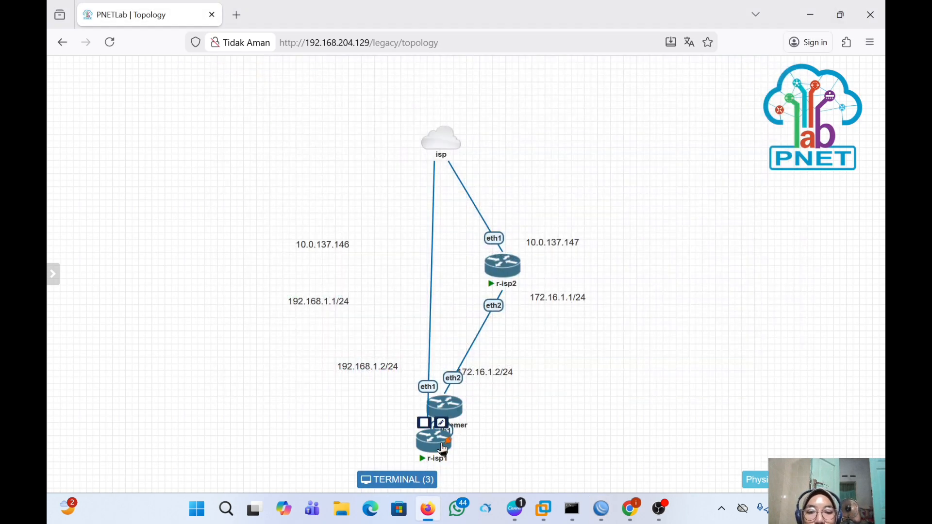
drag(434, 439, 380, 283)
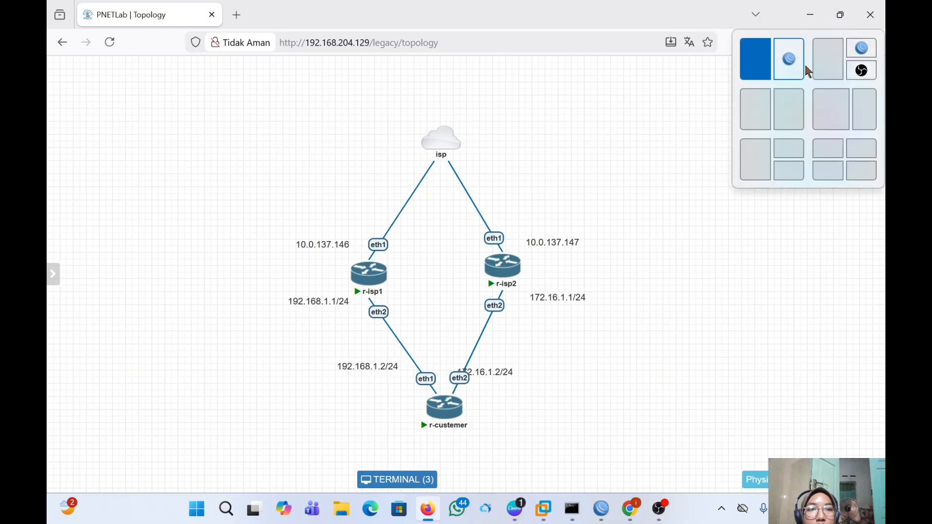
click(755, 58)
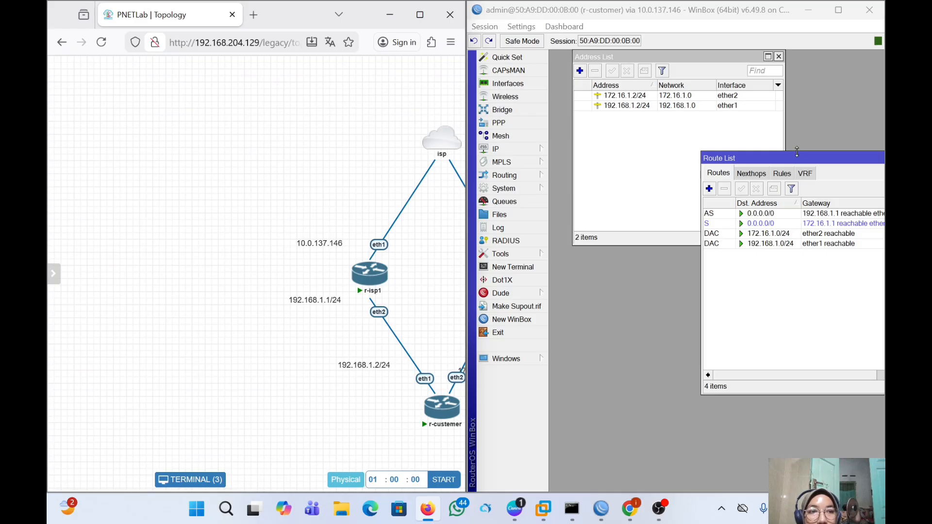
- Shift the Route List window left and scroll the topology right to reveal r-isp2
drag(793, 155, 670, 161)
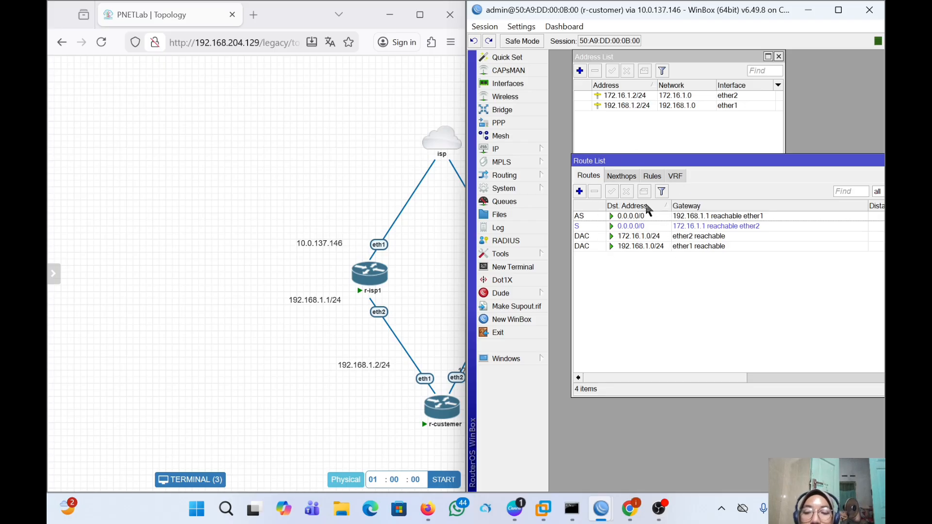
scroll(350, 176, right, 5)
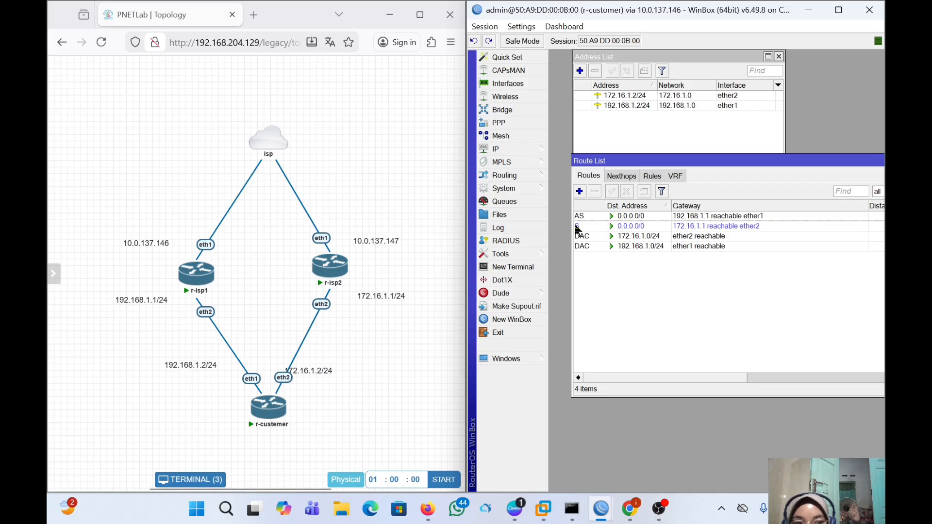
click(629, 218)
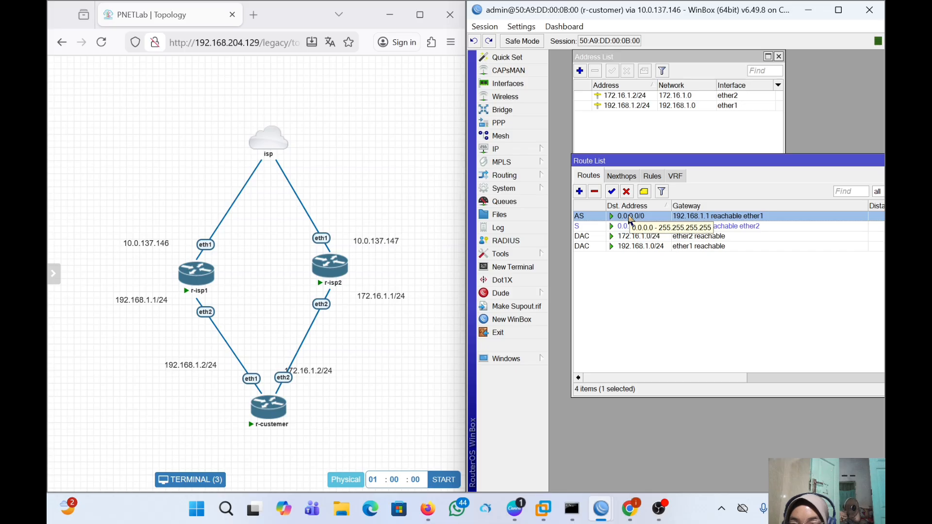
click(627, 191)
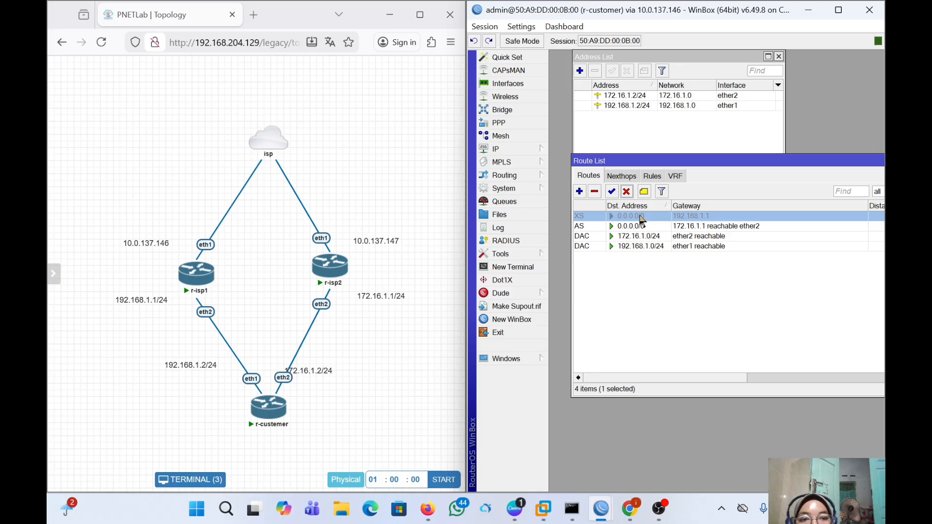
click(611, 192)
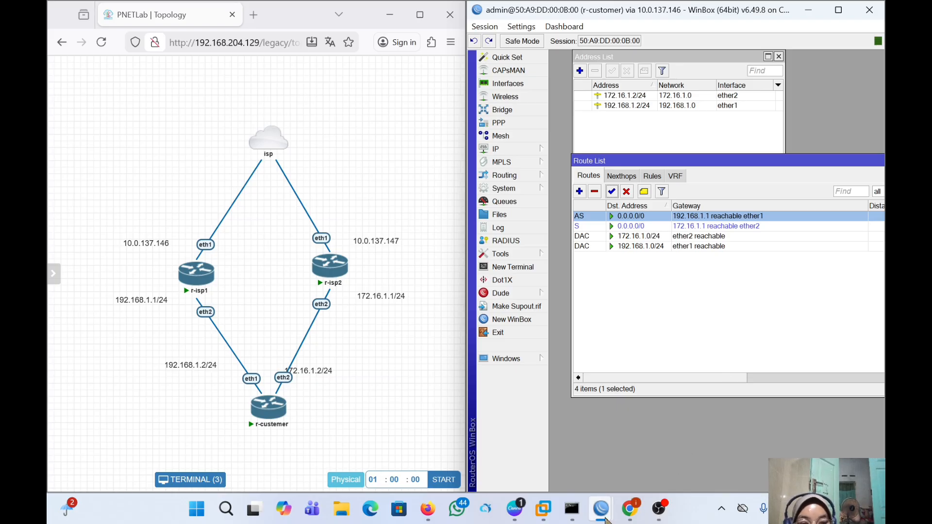
- Bring up r-isp1's session and view its addresses: 10.0.137.131/24 on ether1, 172.16.1.1/24 on ether2
mouse_move(602, 509)
mouse_move(665, 429)
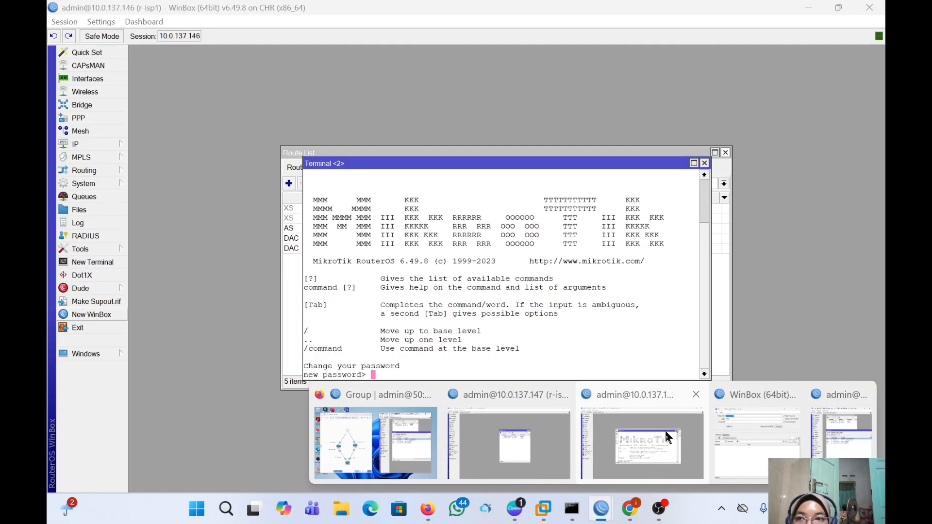
click(665, 429)
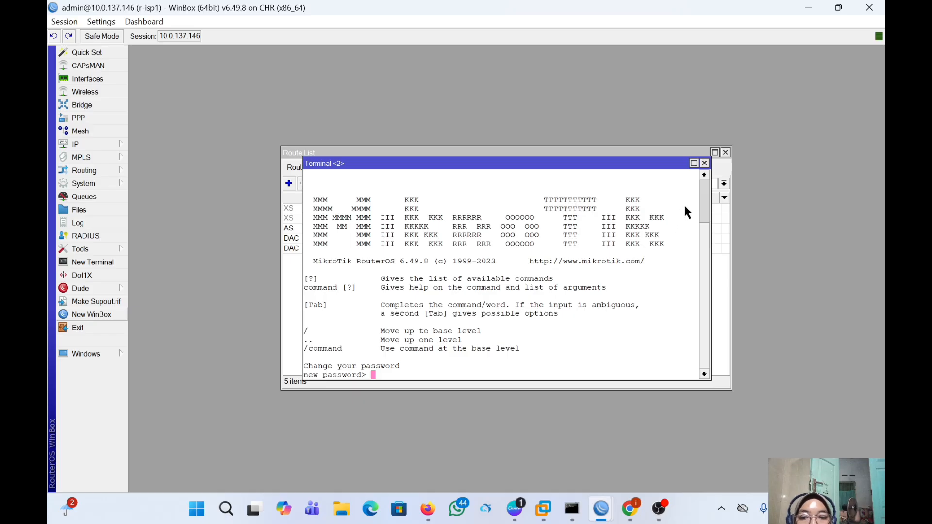
click(704, 163)
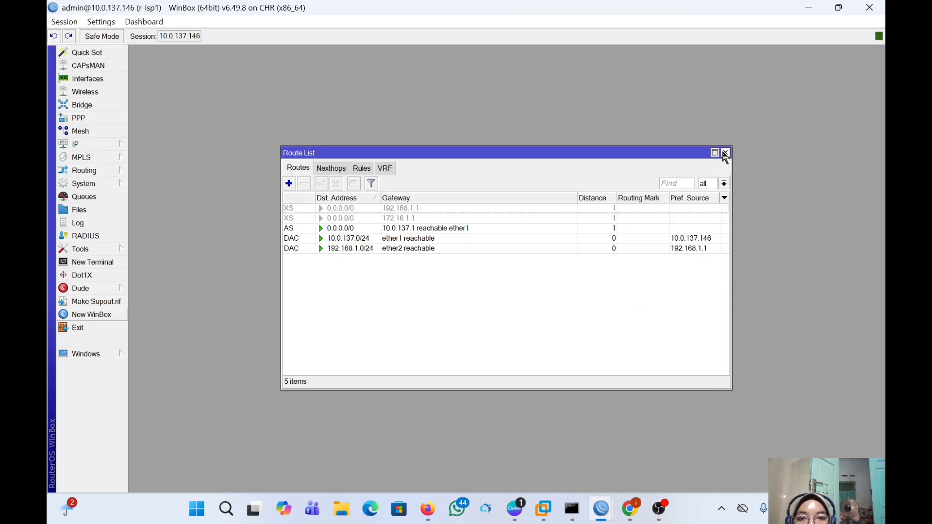
click(724, 153)
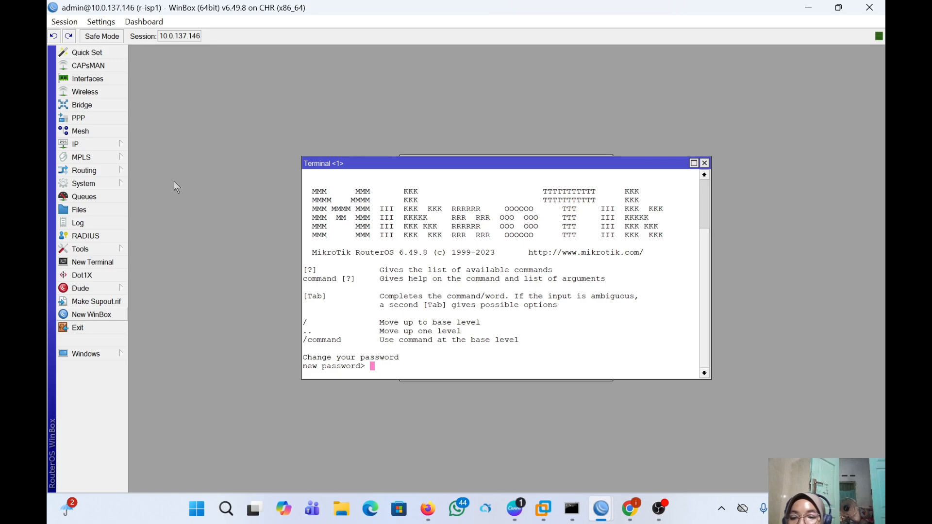
click(73, 145)
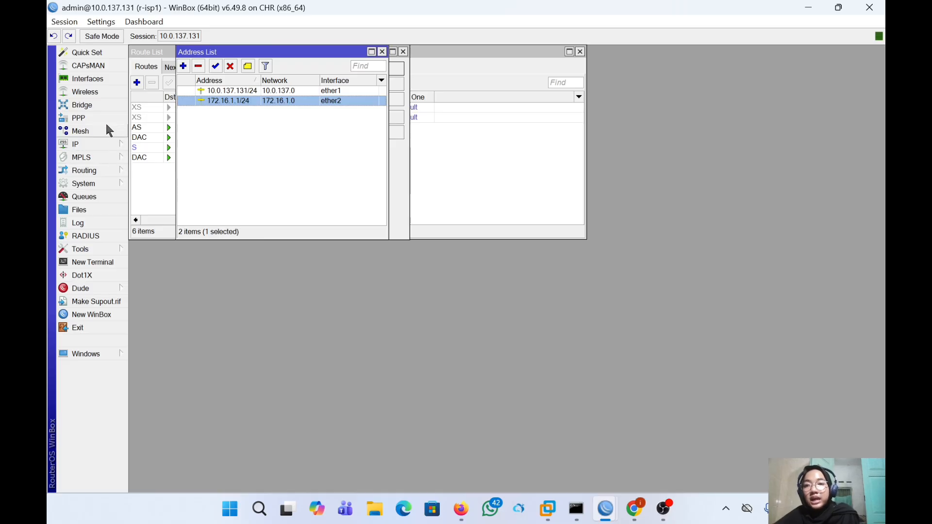
- Open r-isp1's empty bridge list after checking r-customer's bridge-custumer ports ether3 and ether4
click(100, 103)
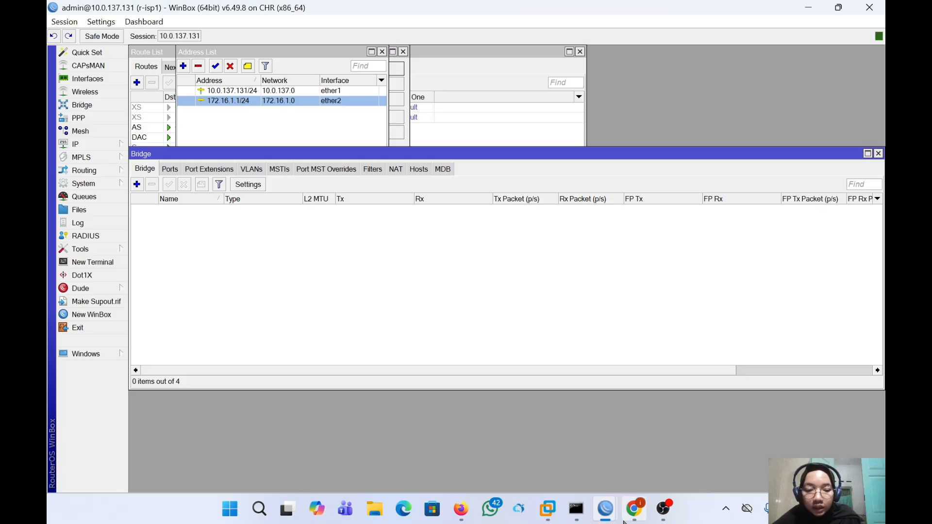
mouse_move(607, 510)
click(691, 432)
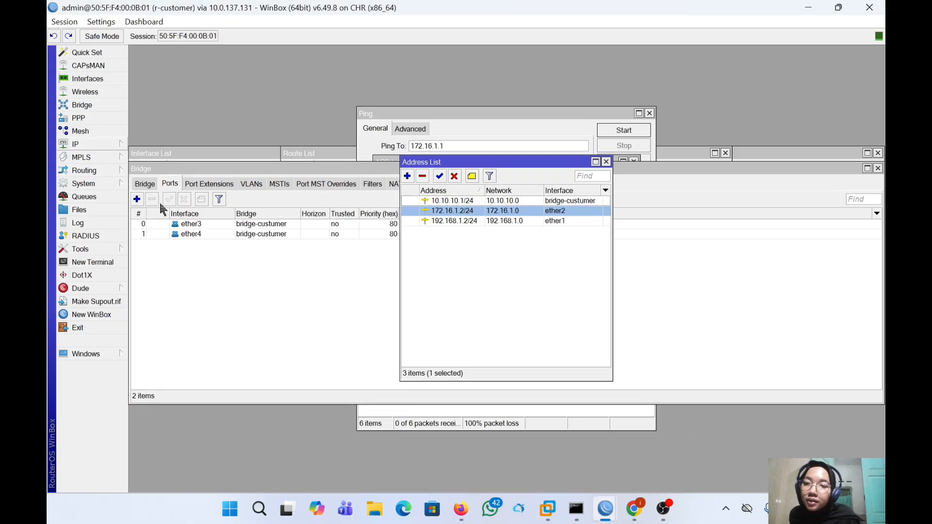
click(146, 187)
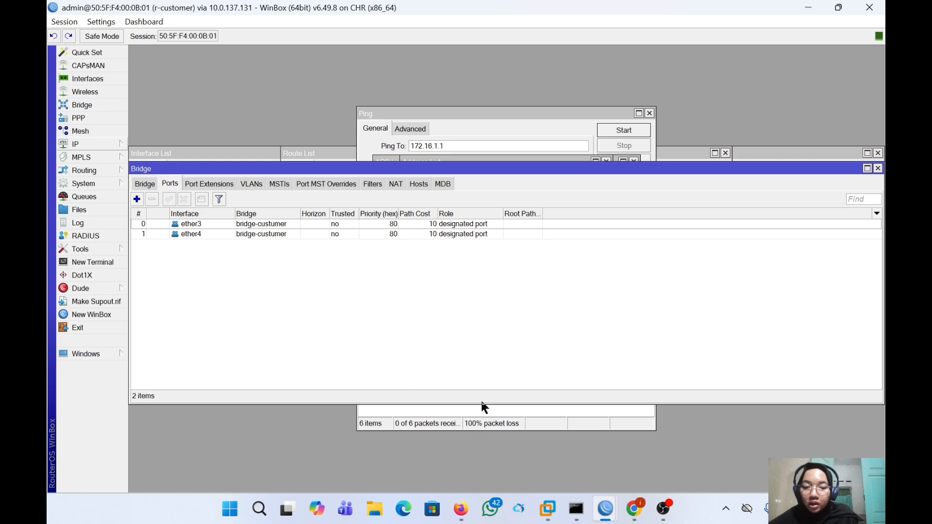
mouse_move(612, 507)
click(504, 436)
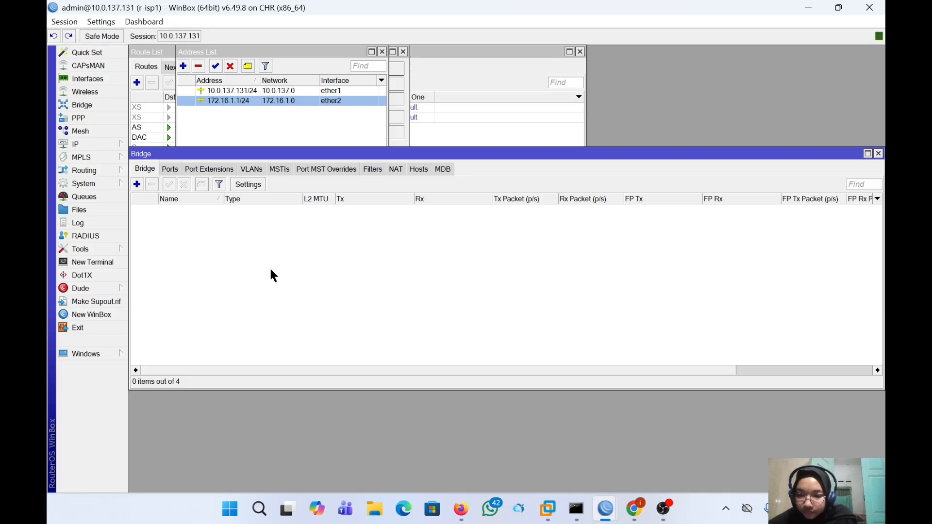
- Start DHCP Setup on r-isp1 and view its interface choices, then switch to r-customer's session
click(90, 144)
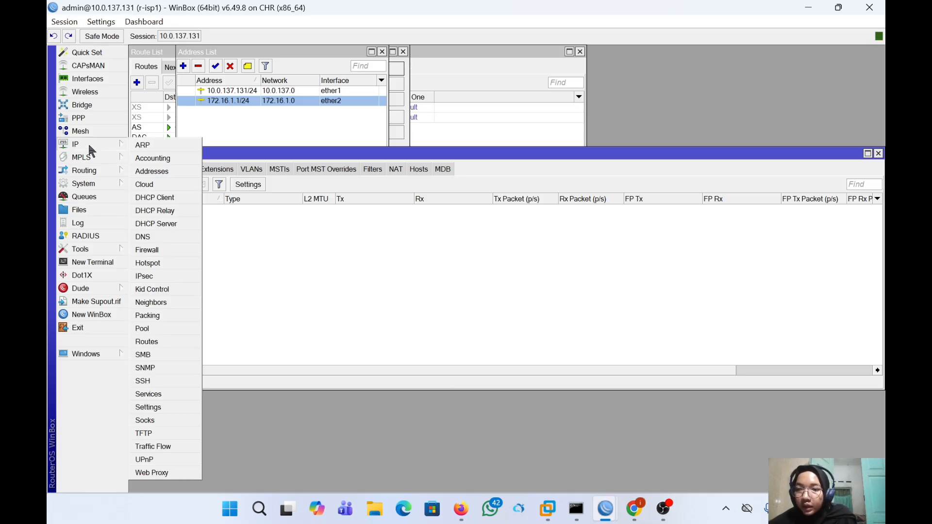
click(156, 224)
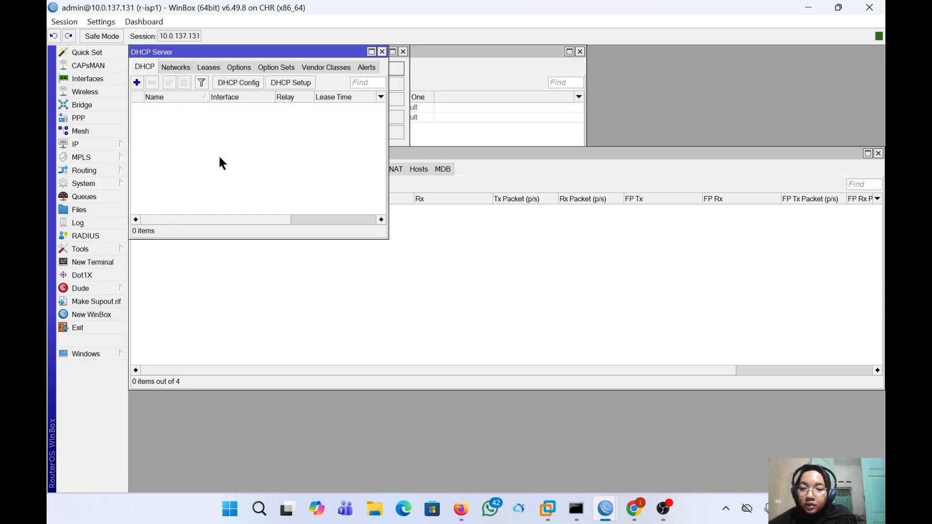
click(282, 84)
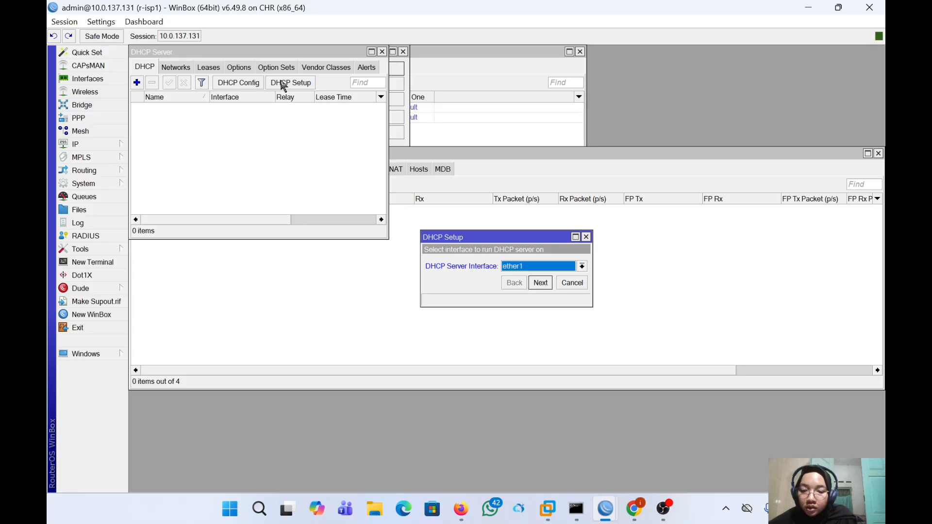
click(516, 267)
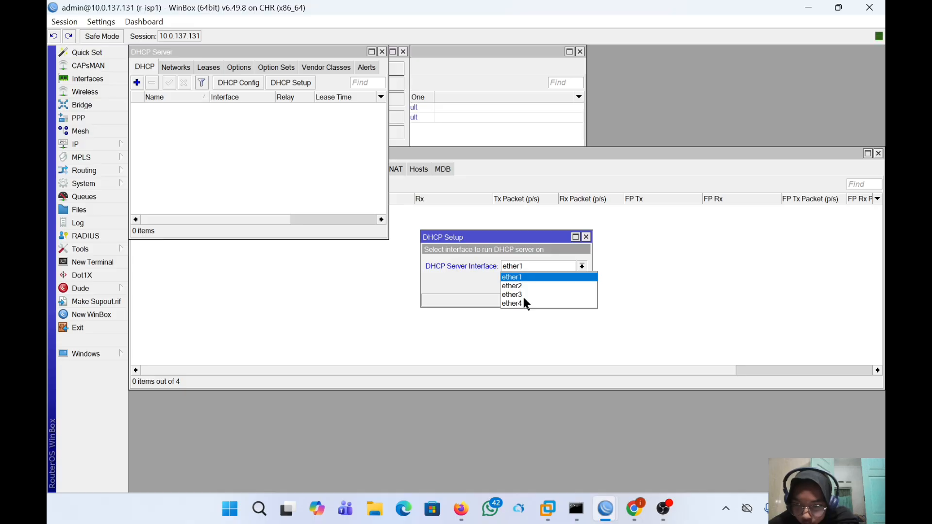
mouse_move(605, 508)
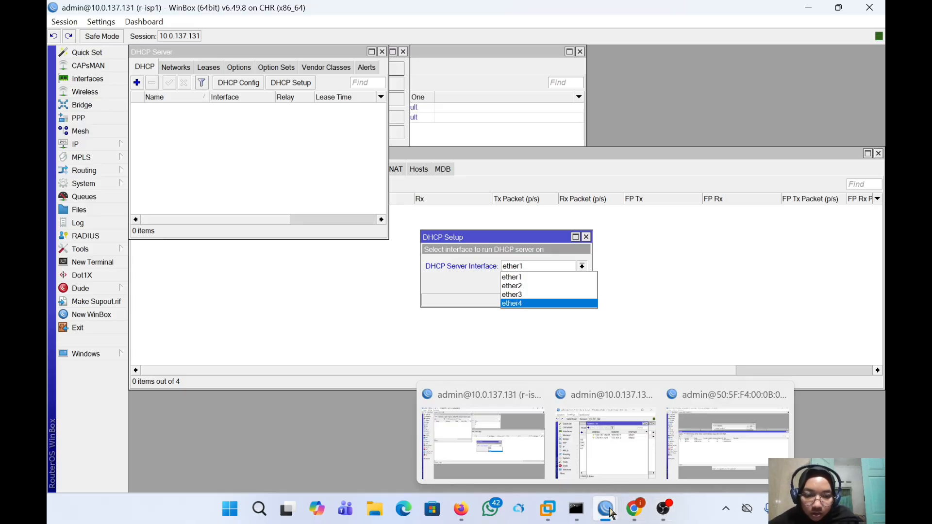
click(683, 451)
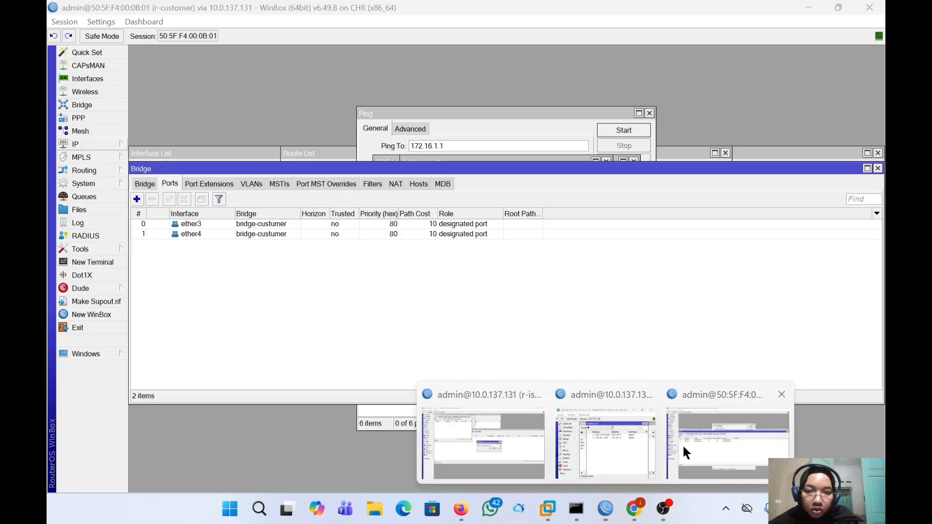
- Run DHCP Setup on bridge-custumer with defaults: server dhcp1, pool dhcp_pool0, 00:10:00 lease
click(85, 145)
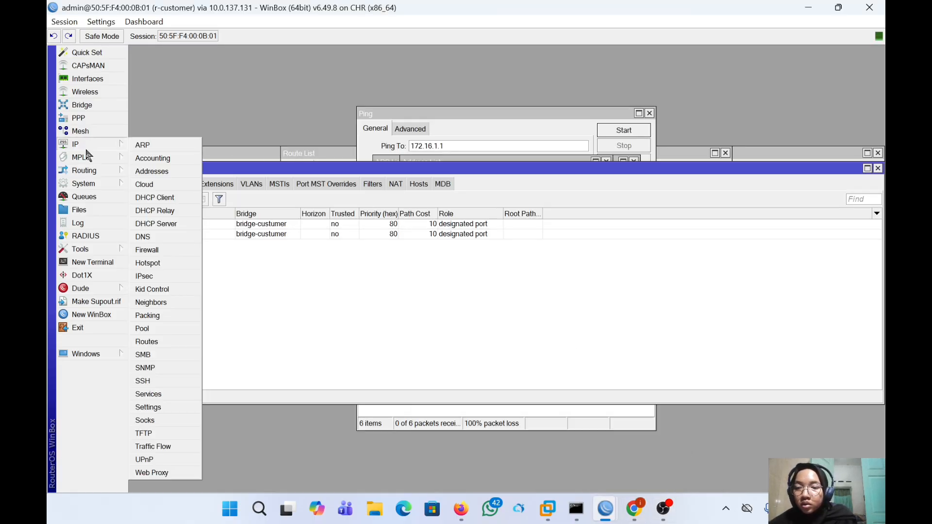
click(173, 224)
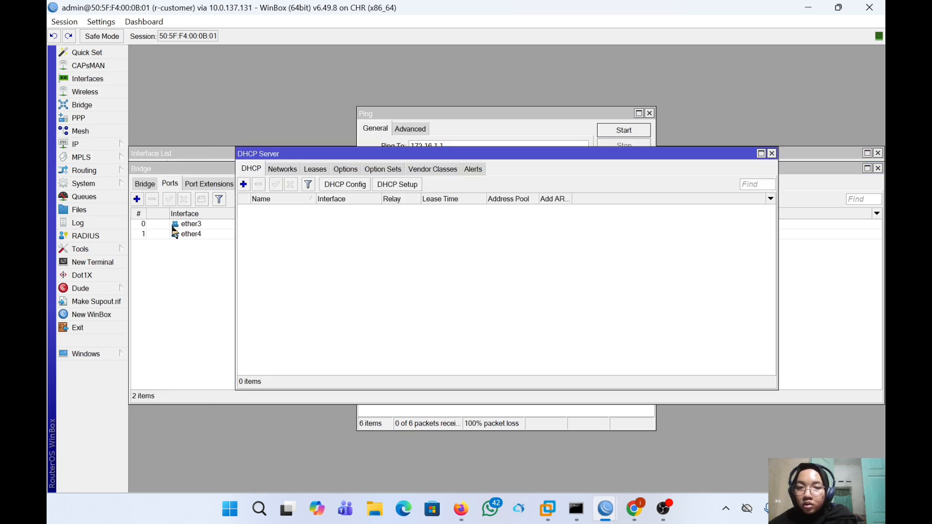
click(385, 186)
click(523, 270)
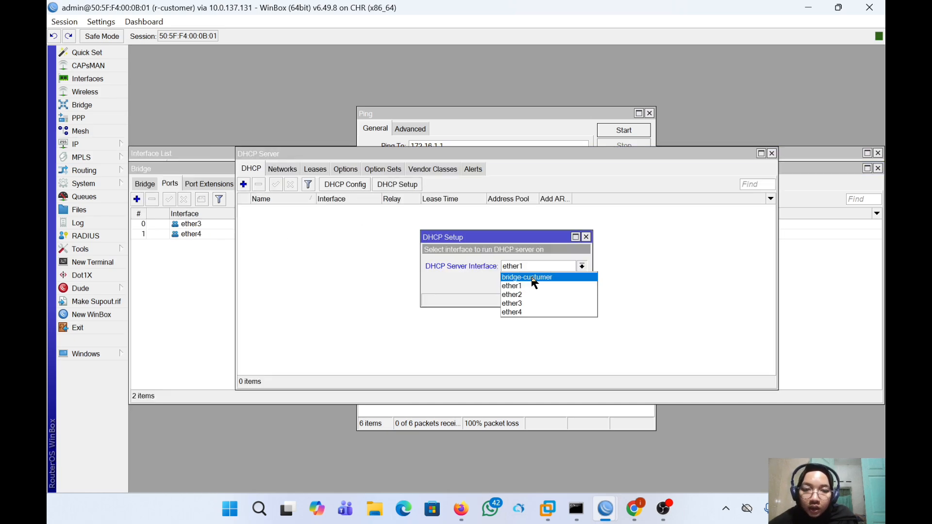
click(532, 279)
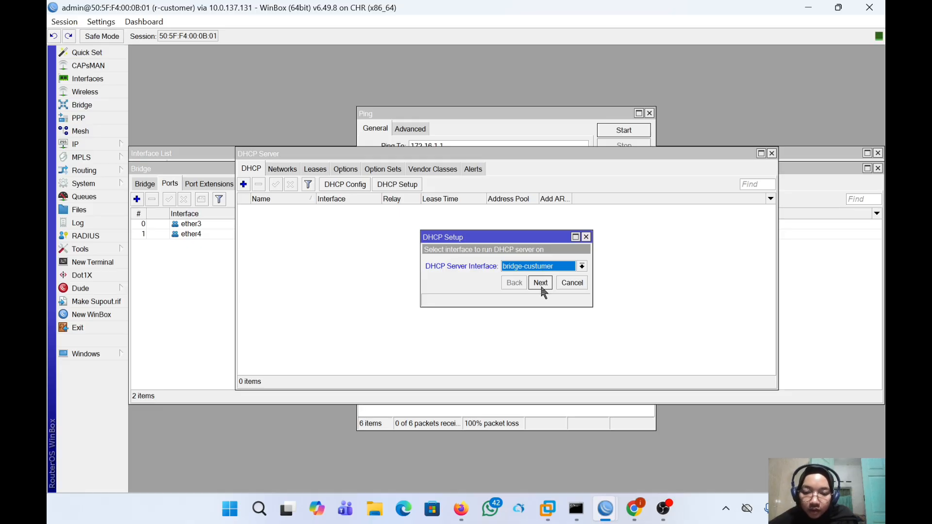
click(541, 287)
click(541, 287)
click(541, 287)
click(541, 287)
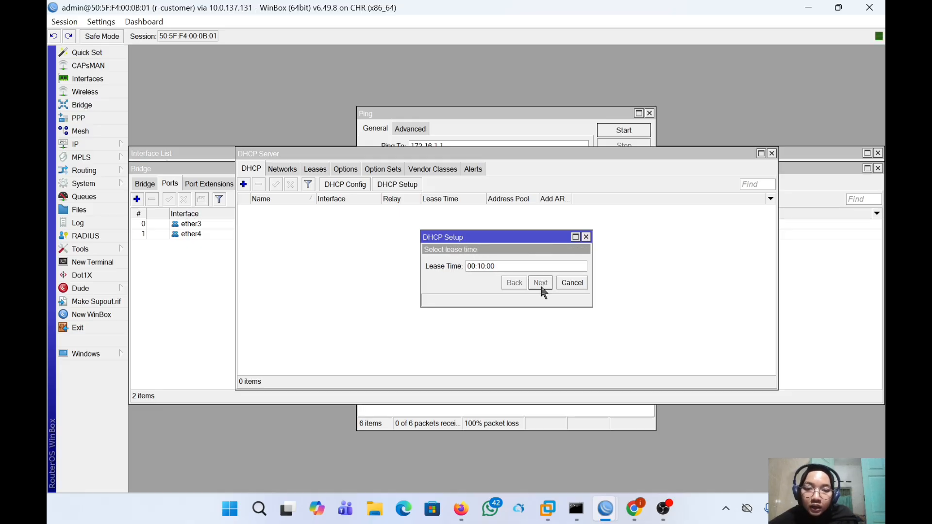
click(539, 284)
click(514, 263)
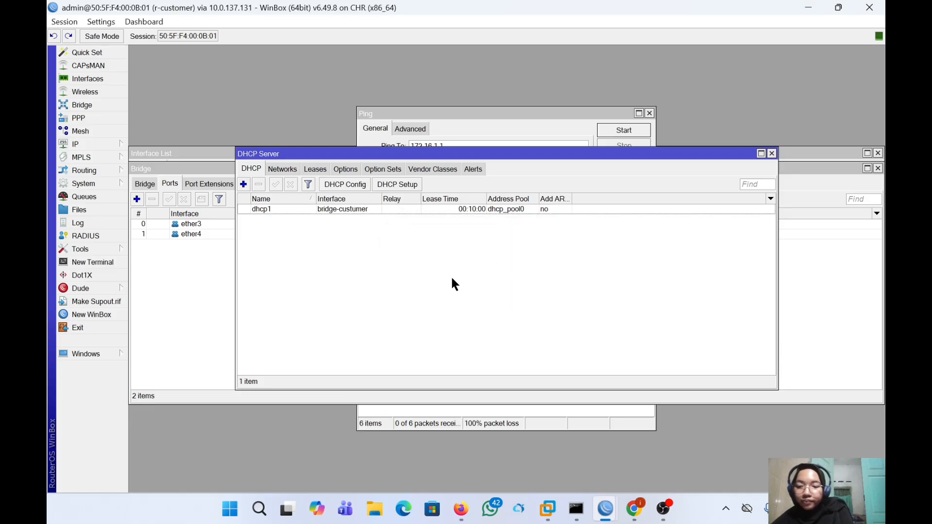
click(89, 141)
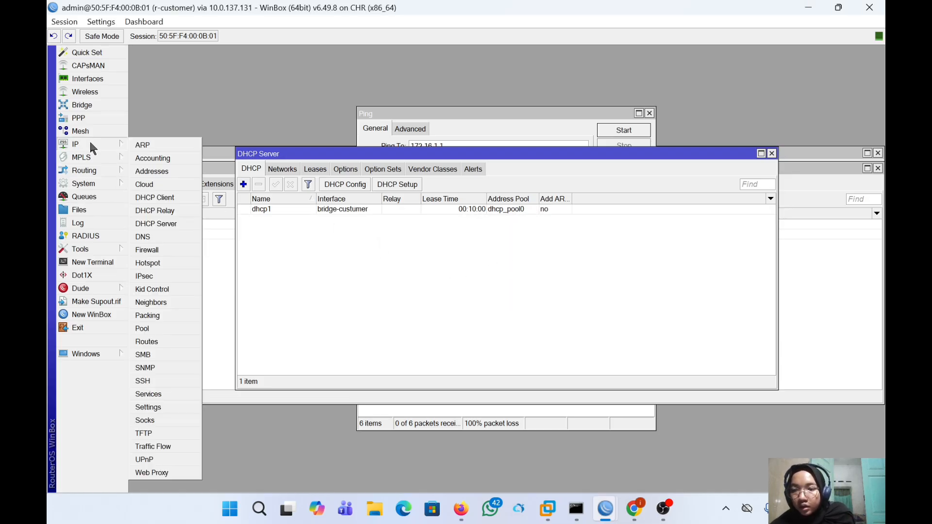
- Review NAT rule 0, keeping srcnat Out. Interface ether1 with masquerade action, and apply it
click(159, 250)
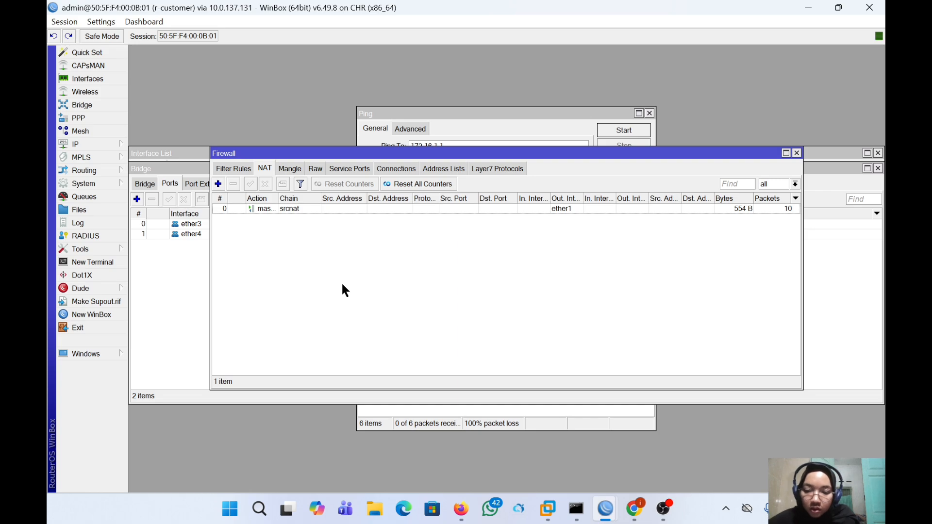
double_click(314, 208)
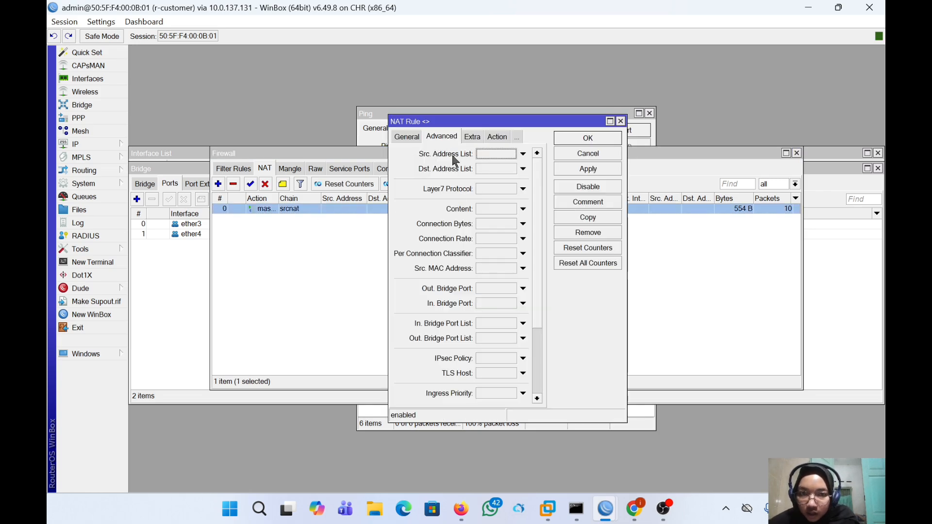
click(411, 139)
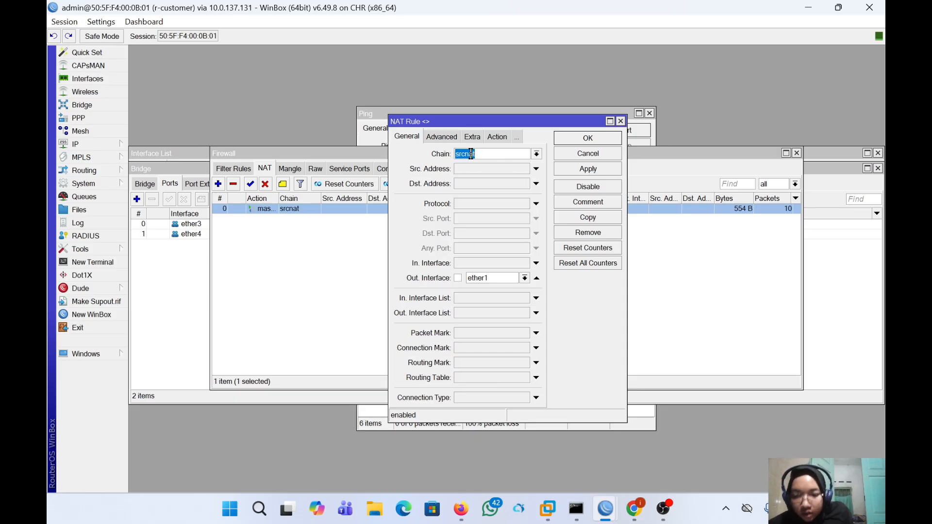
click(510, 276)
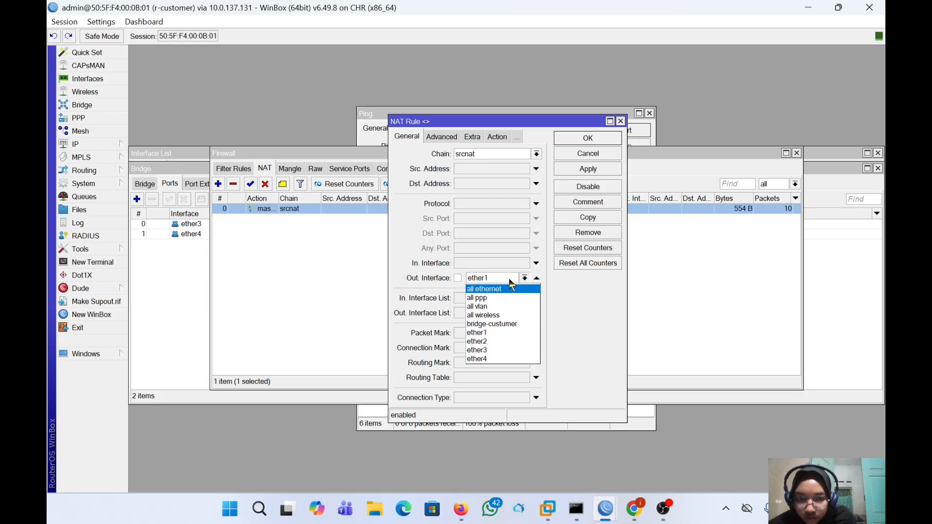
click(502, 281)
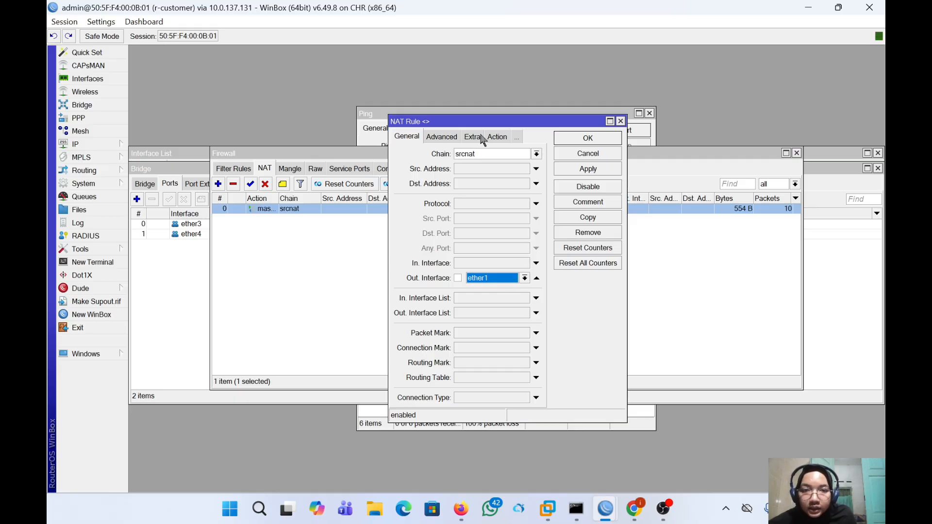
click(498, 138)
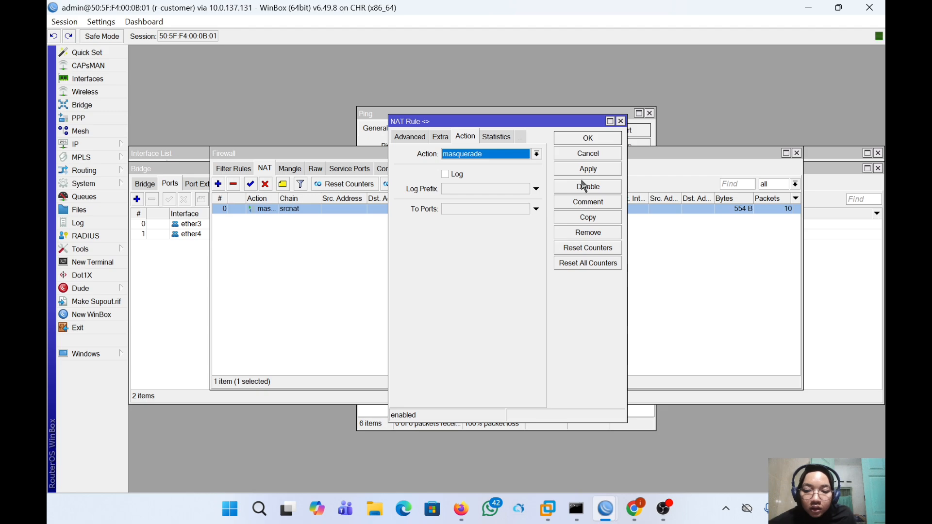
click(598, 170)
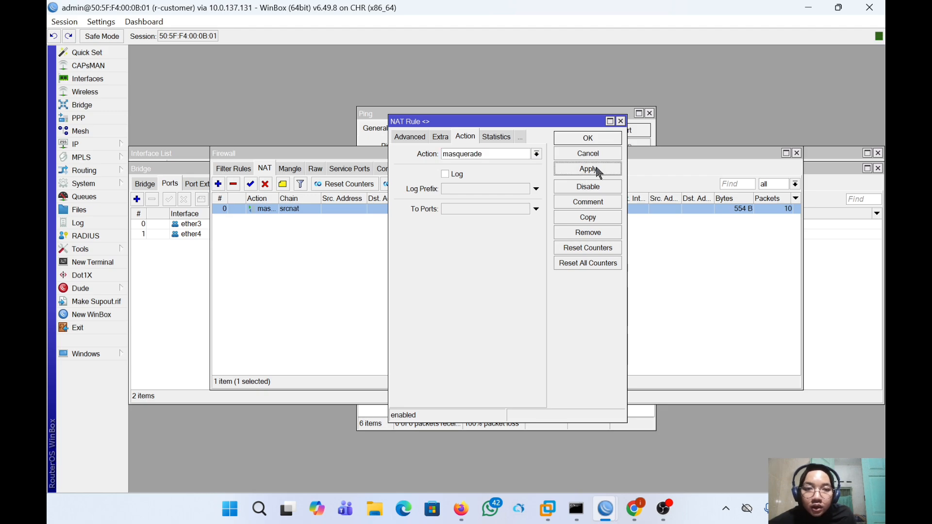
click(588, 139)
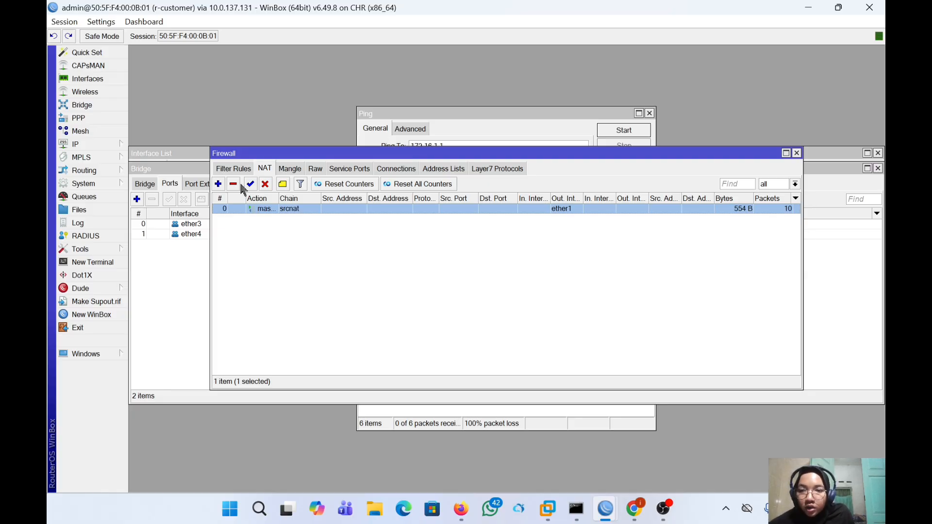
- Add a new srcnat NAT rule with masquerade action and Out. Interface ether2, and save it
click(217, 185)
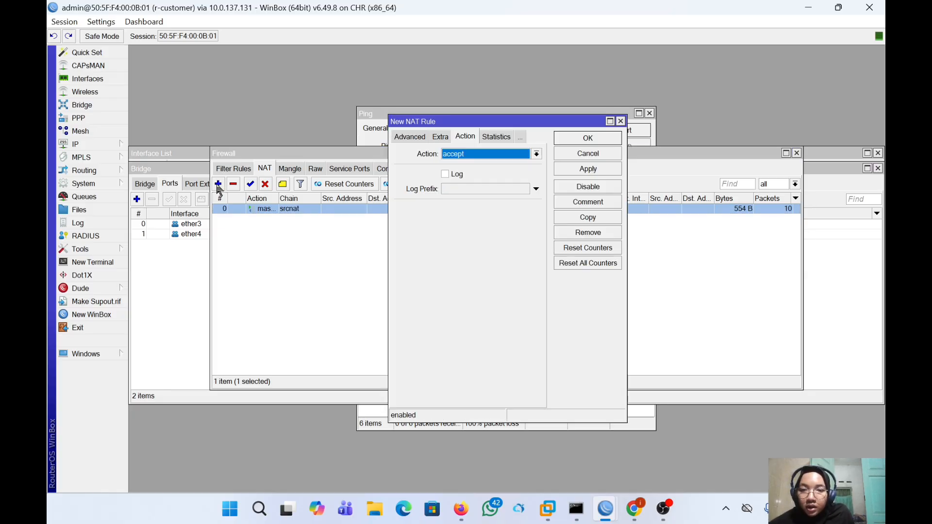
click(451, 154)
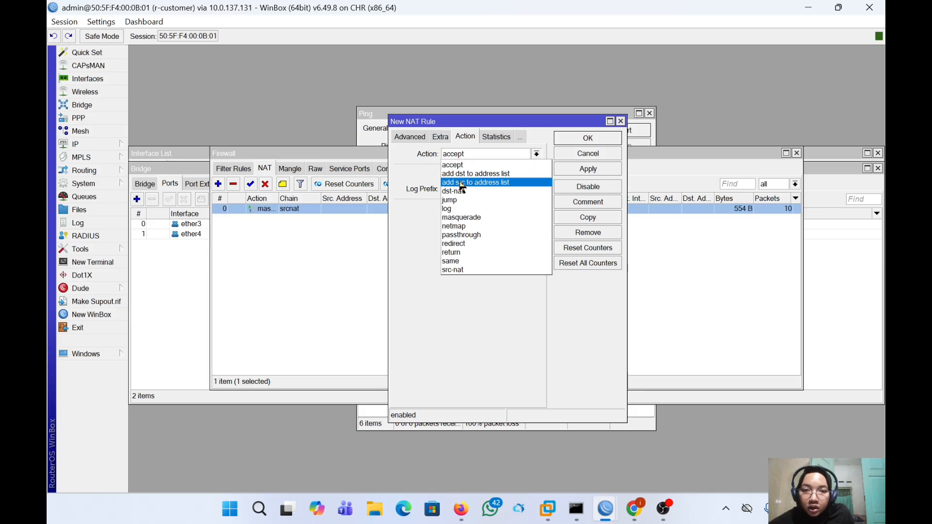
click(471, 217)
click(411, 138)
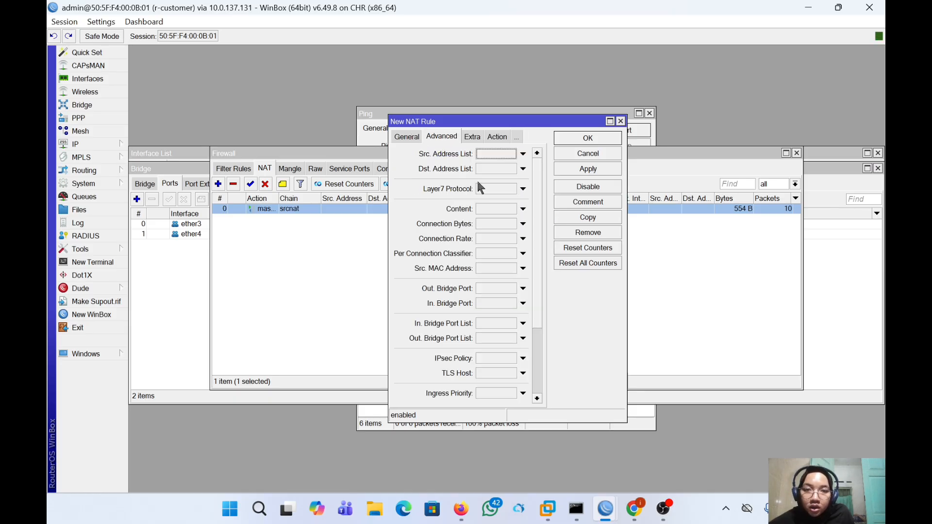
click(490, 155)
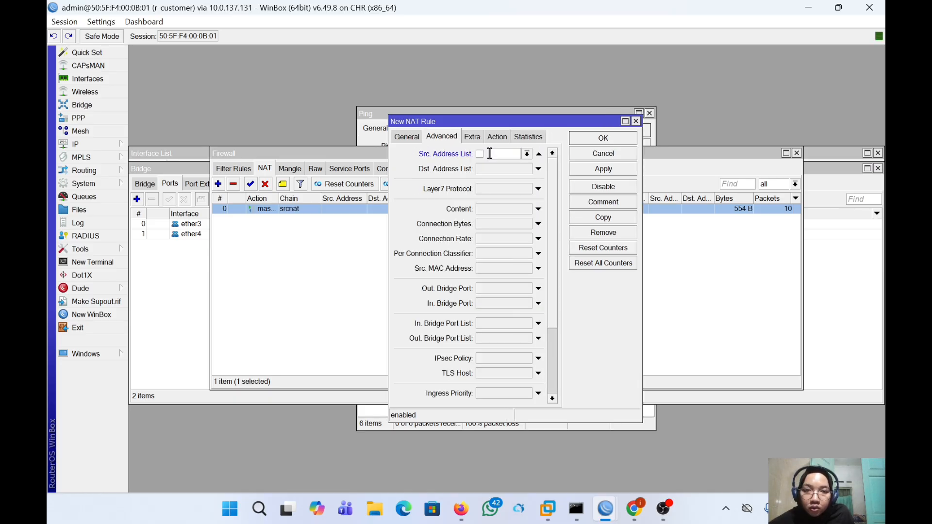
click(538, 155)
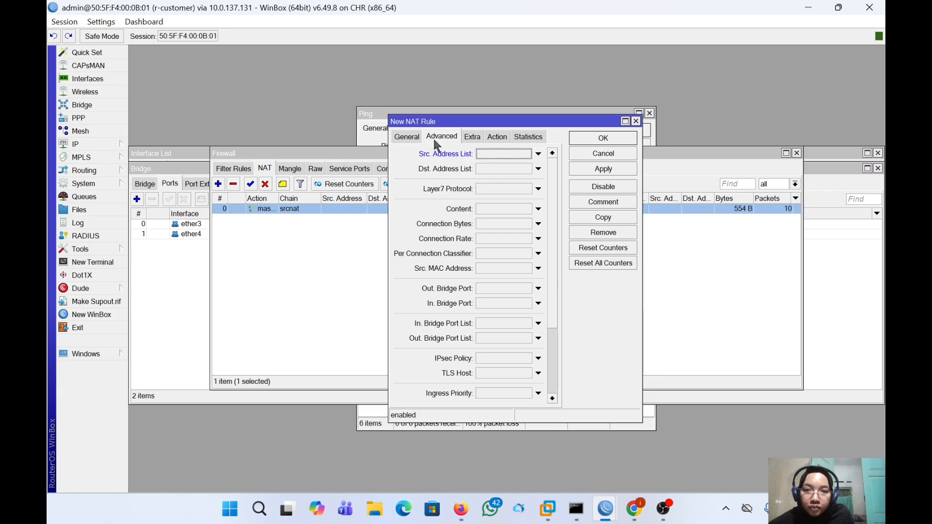
click(402, 138)
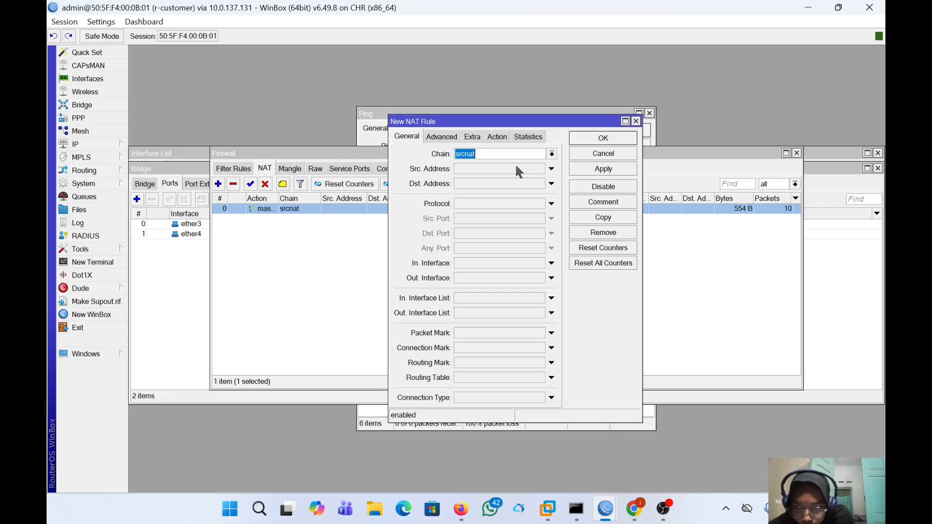
click(515, 278)
click(540, 278)
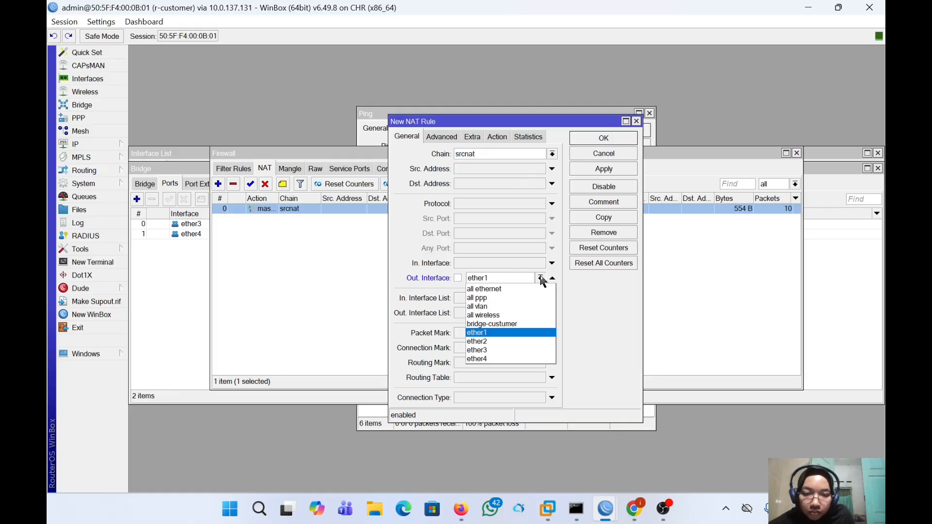
click(515, 342)
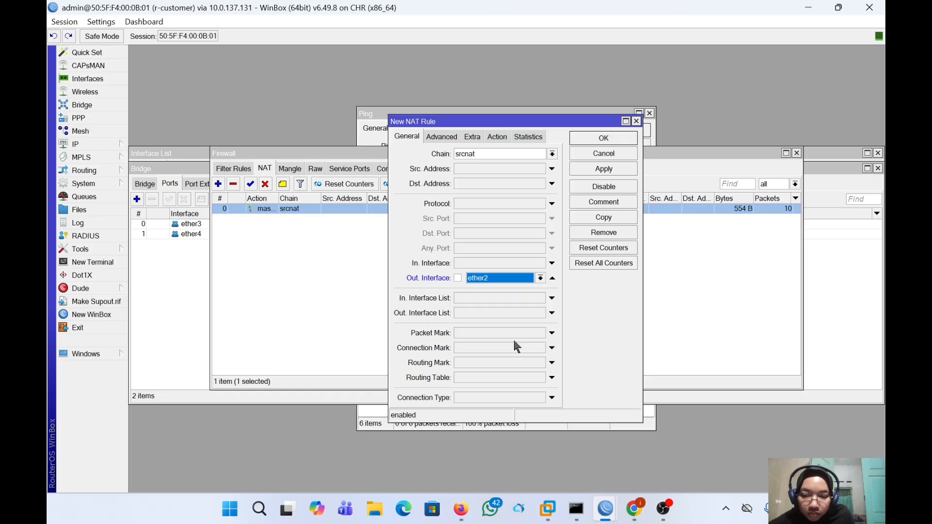
click(602, 175)
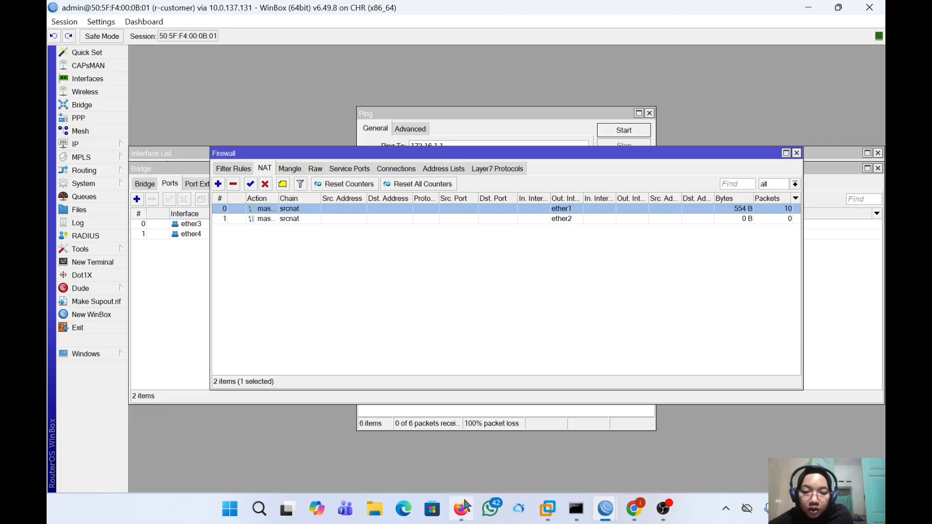
- Open VPC2's console and obtain a DHCP address (10.10.10.254/24) with 'ip dhcp'
click(405, 458)
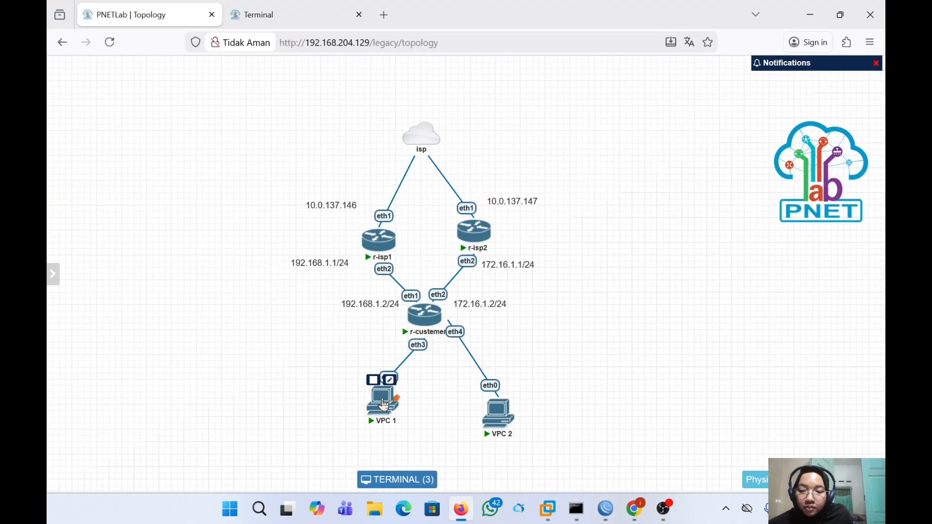
click(383, 402)
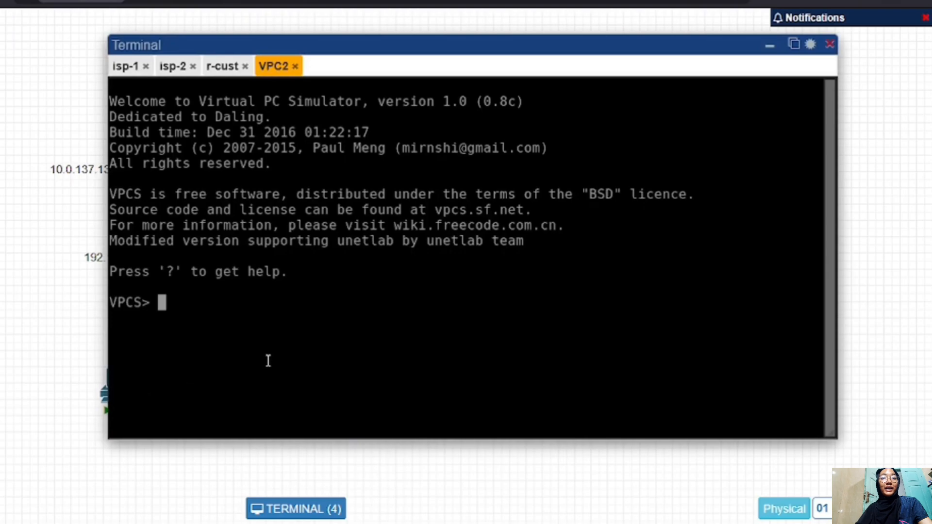
text(ip dhxc)
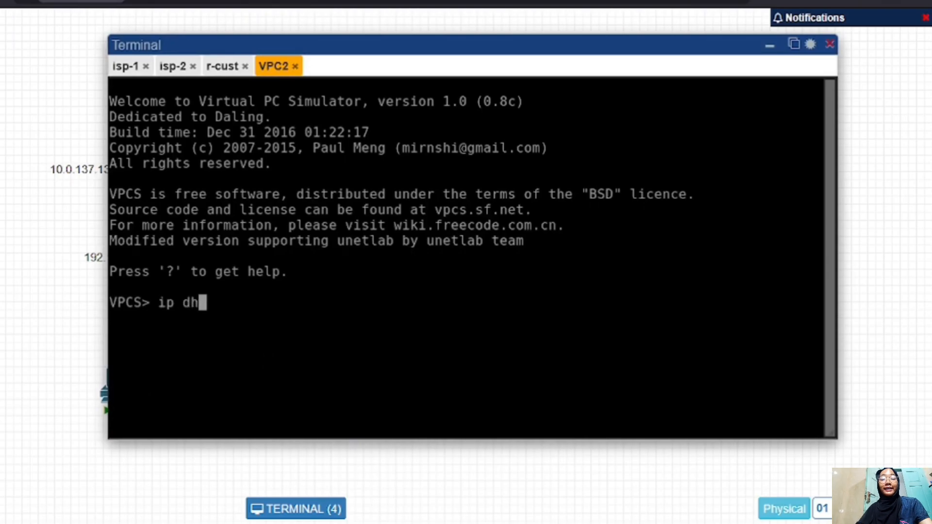
key(BackSpace)
key(BackSpace)
text(co)
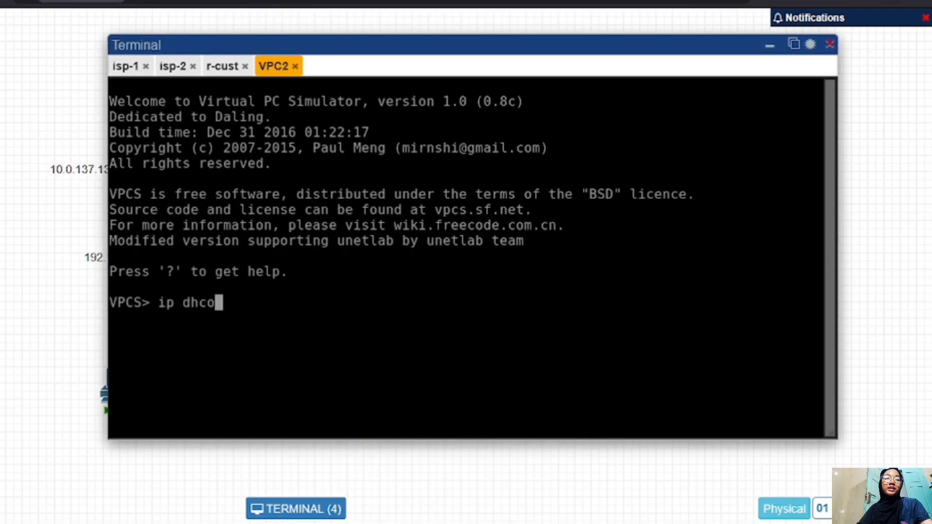
key(BackSpace)
text(p)
key(Return)
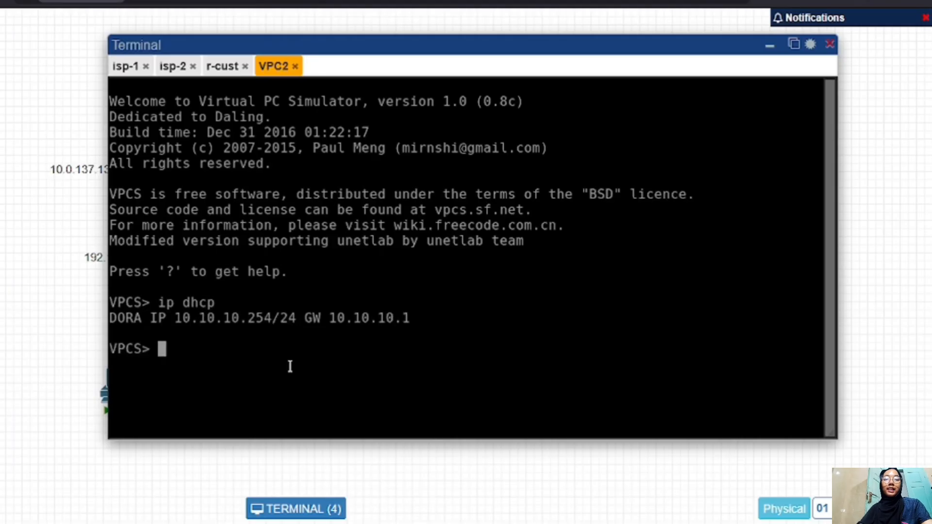
- Ping google.com from VPC2, stop it, and minimize the terminal to show the topology
text(ping gog)
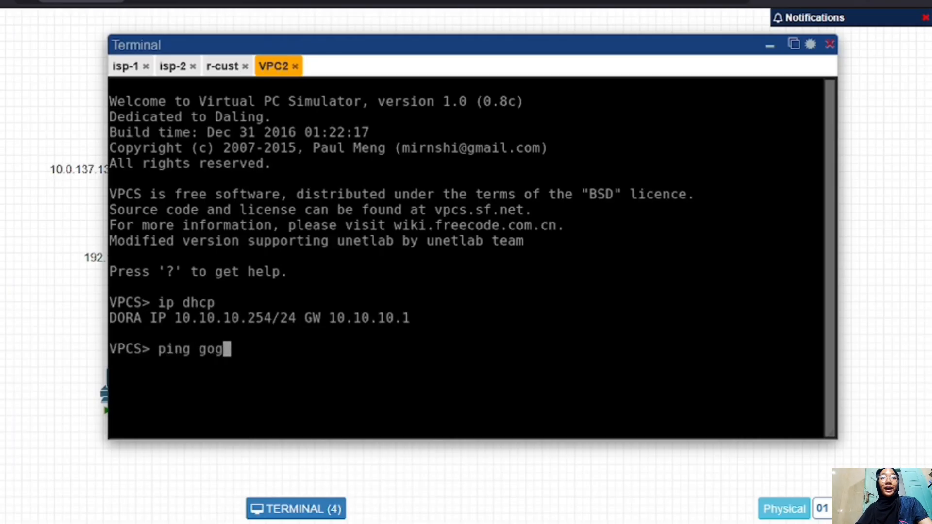
key(BackSpace)
key(BackSpace)
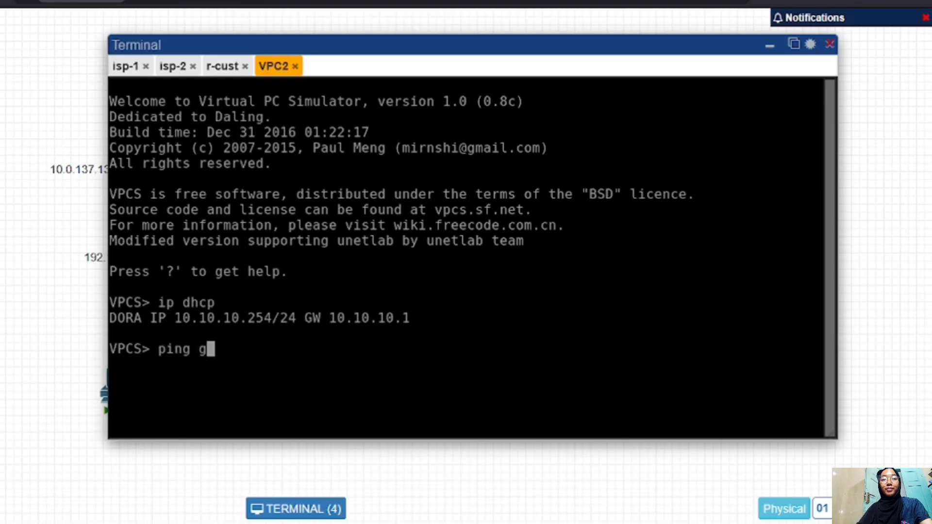
text(oogle.com)
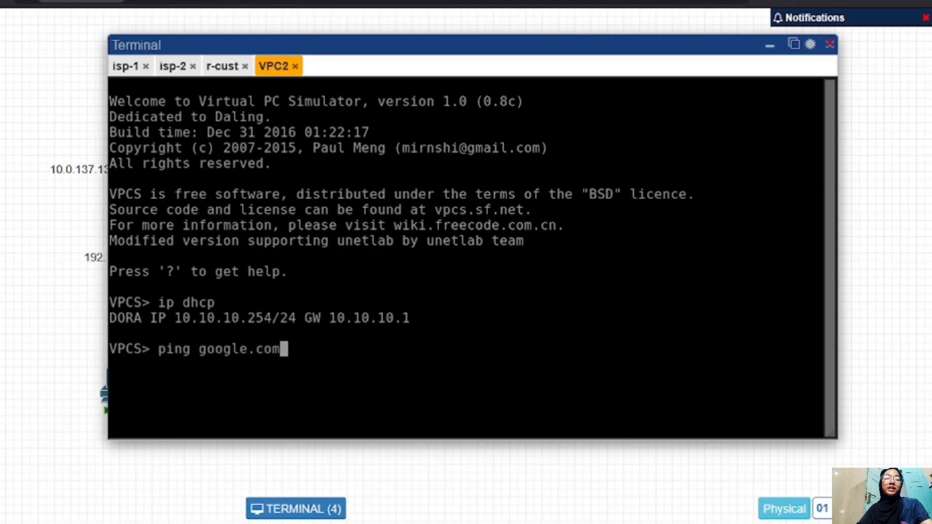
key(Return)
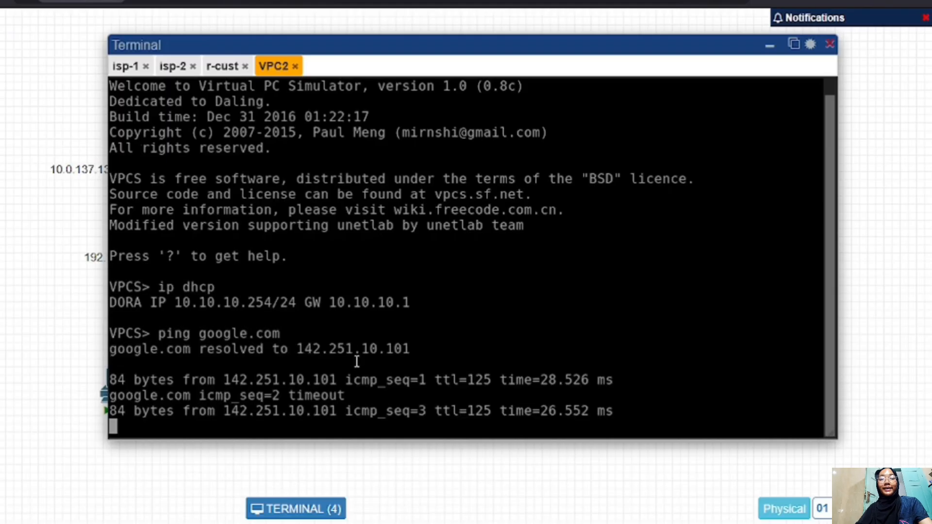
key(ctrl+c)
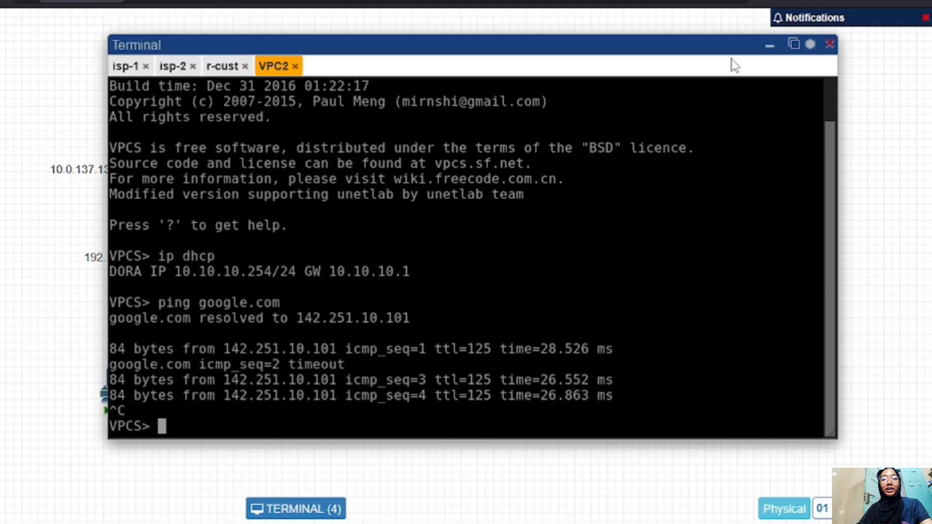
click(769, 45)
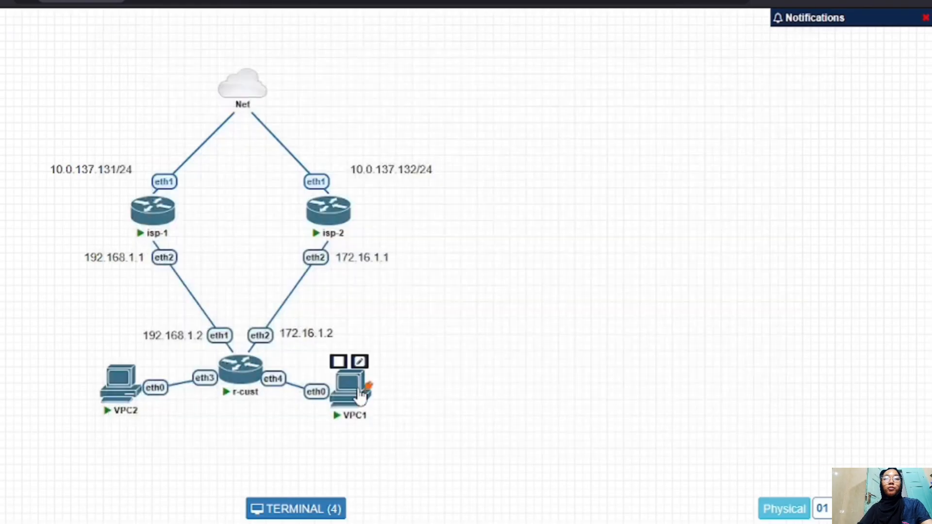
- Open VPC1's console and obtain a DHCP address (10.10.10.253/24) with 'ip dhcp'
click(349, 383)
text(ip dhcp)
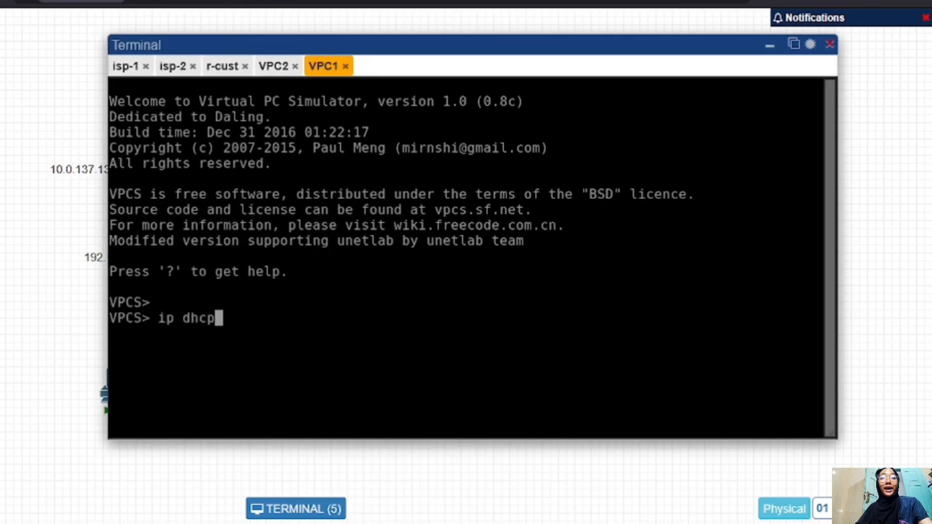
key(Return)
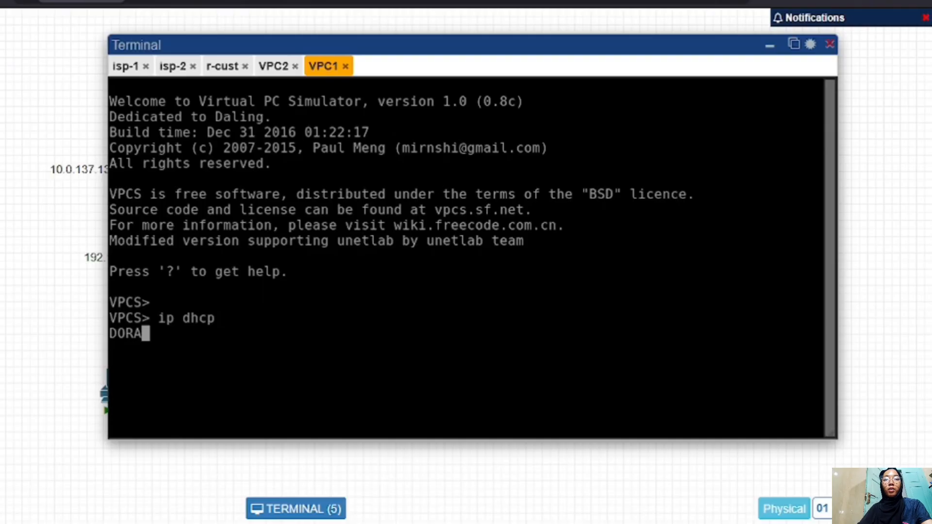
- Ping google.com from VPC1, fixing the mistyped hostname, get replies from 74.125.68.101, then stop it
text(poi)
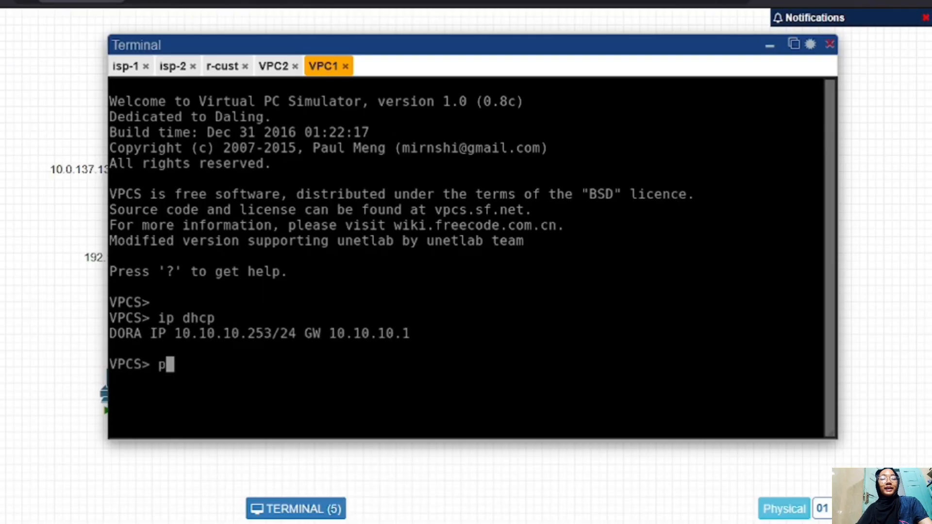
key(BackSpace)
key(BackSpace)
text(in)
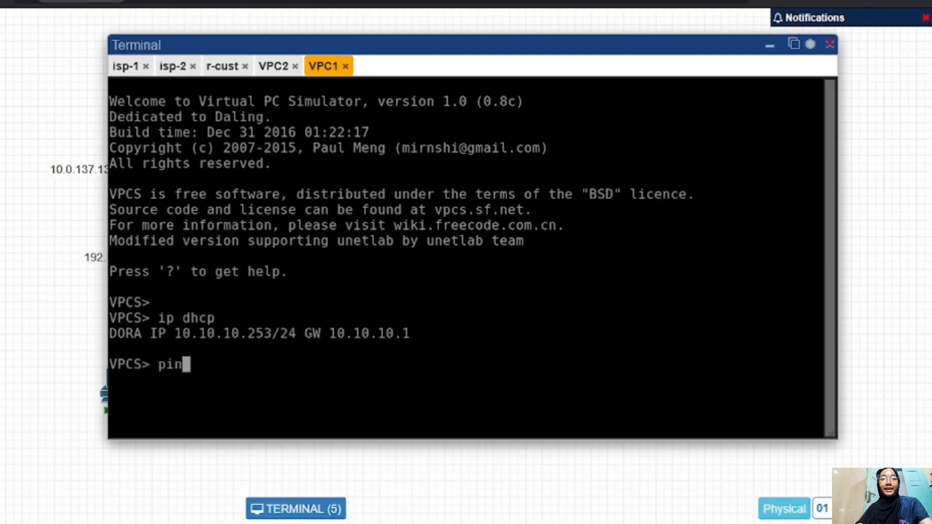
text(g gog)
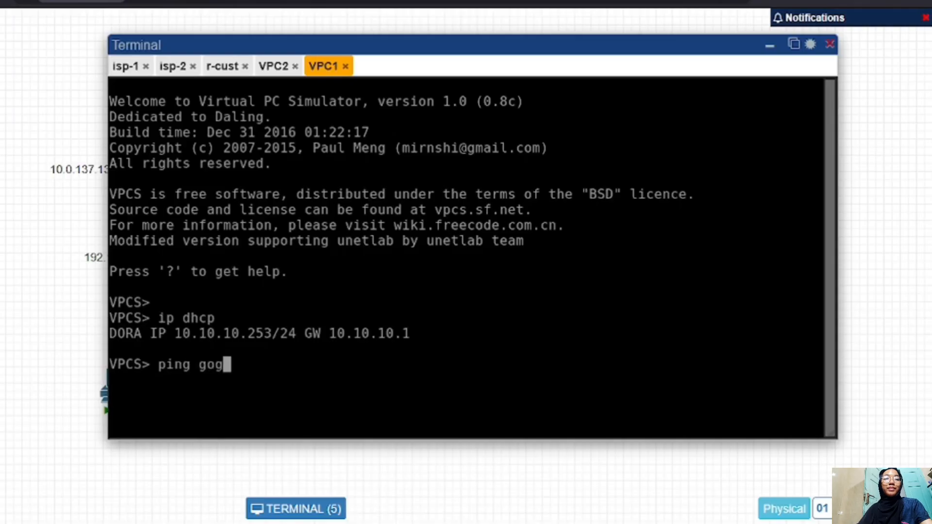
key(BackSpace)
text(ogle.coom)
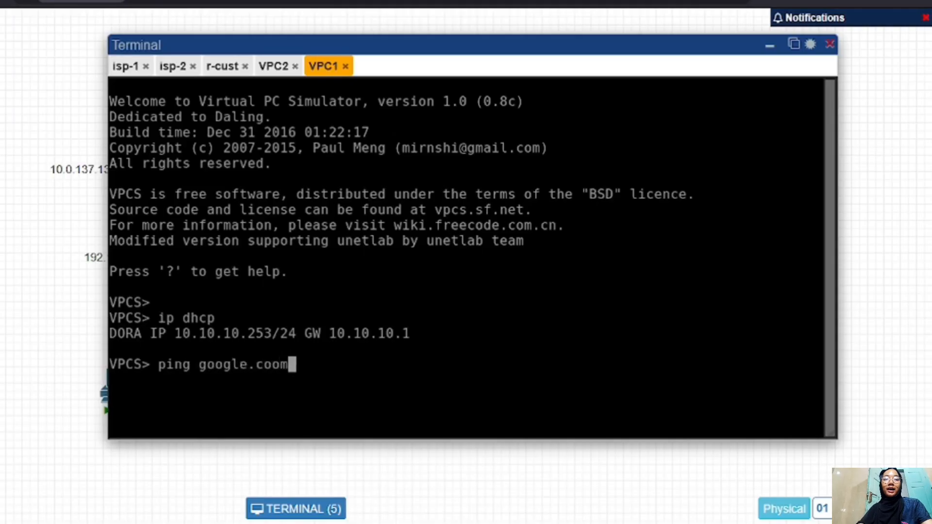
key(Return)
key(Up)
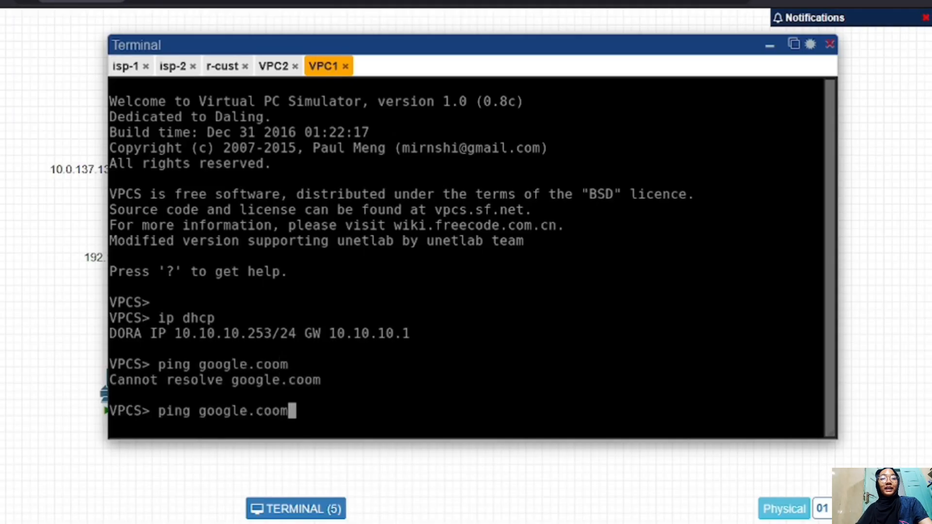
key(BackSpace)
key(BackSpace)
text(m)
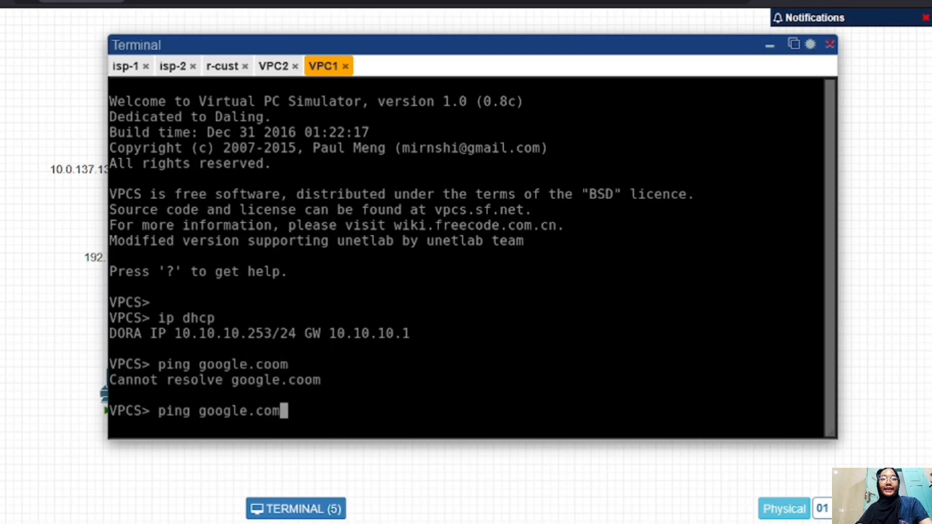
key(Return)
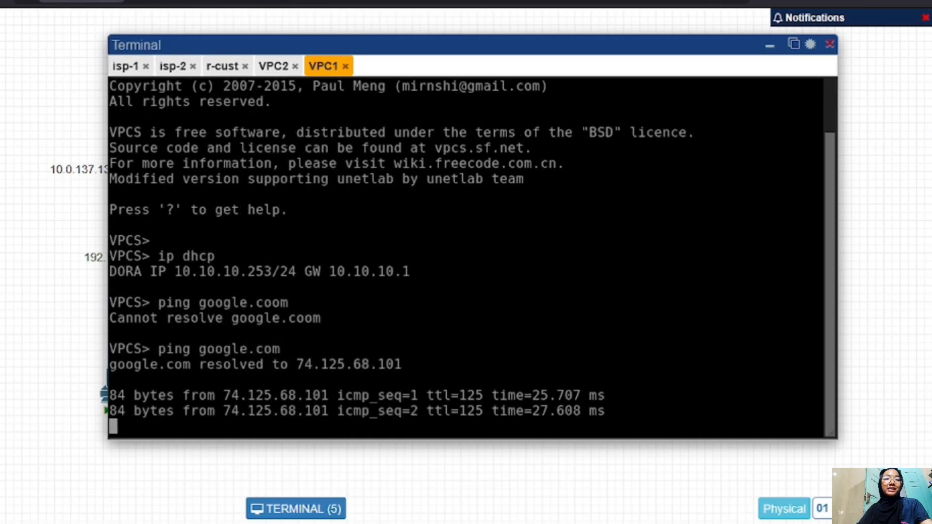
key(ctrl+c)
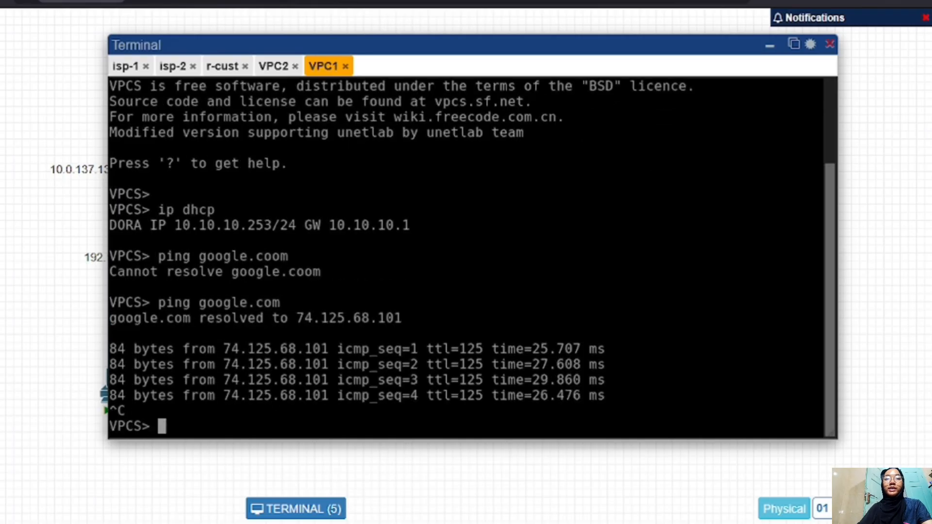
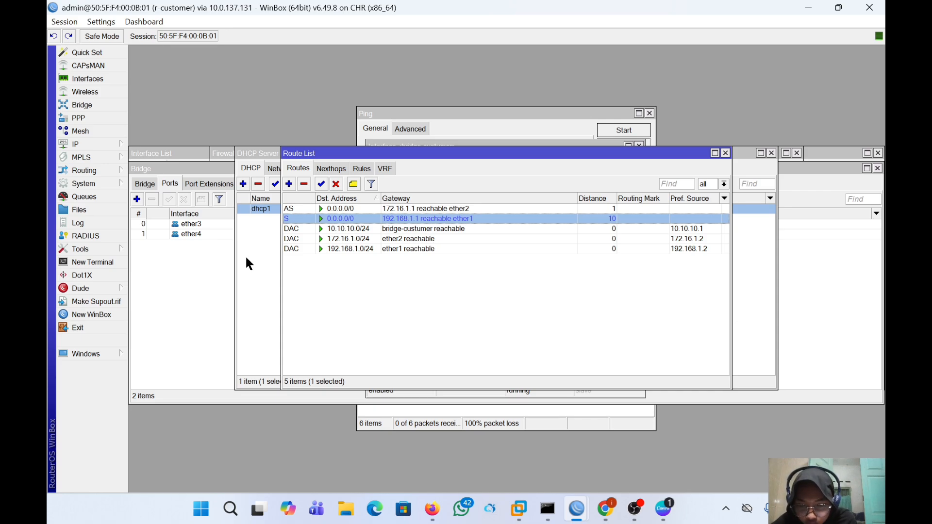
- Set Check Gateway to ping on the 0.0.0.0/0 route via 172.16.1.1 and save it
double_click(389, 209)
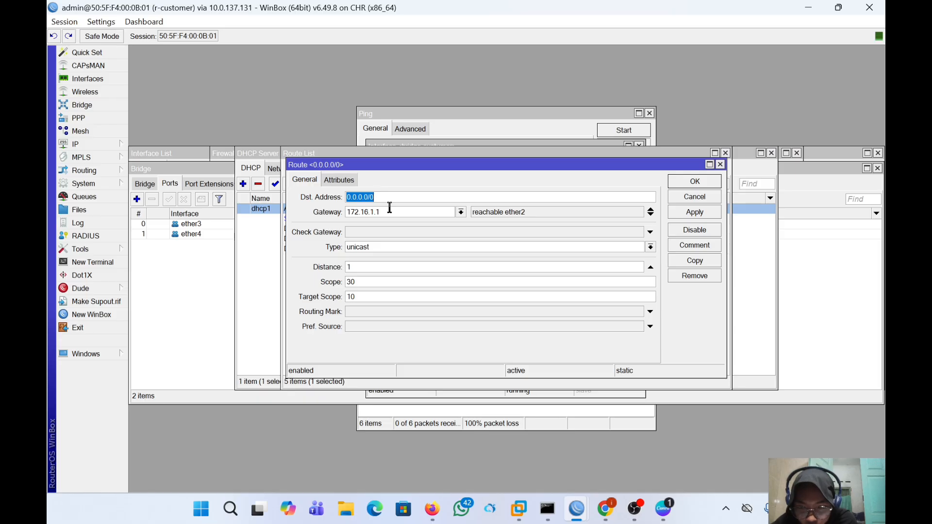
click(387, 232)
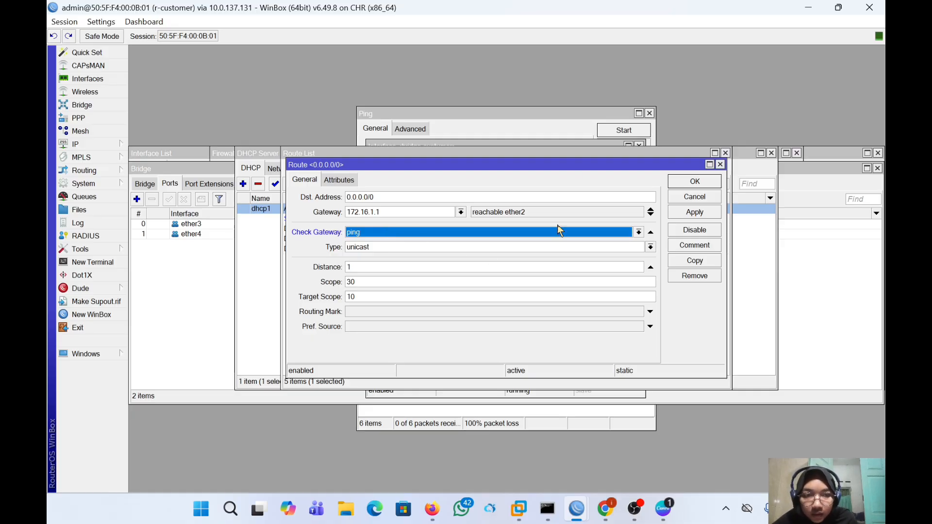
click(691, 212)
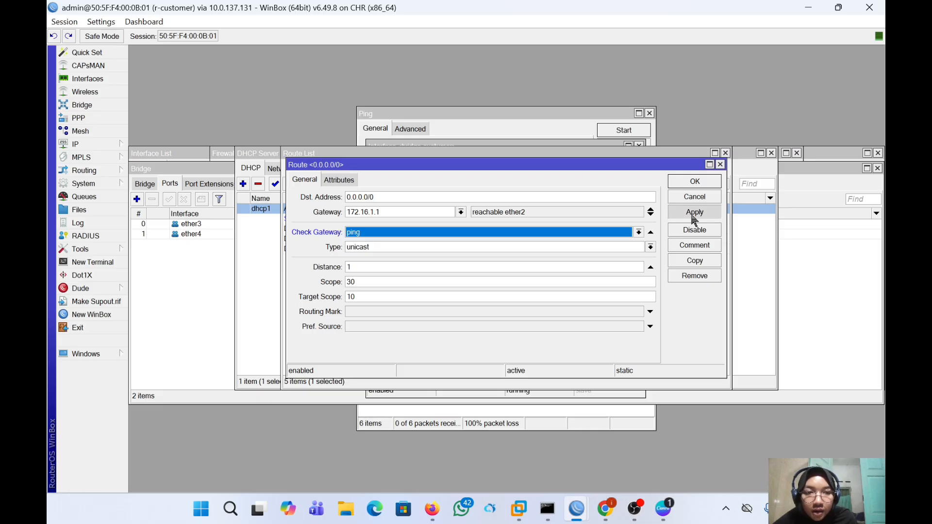
click(694, 183)
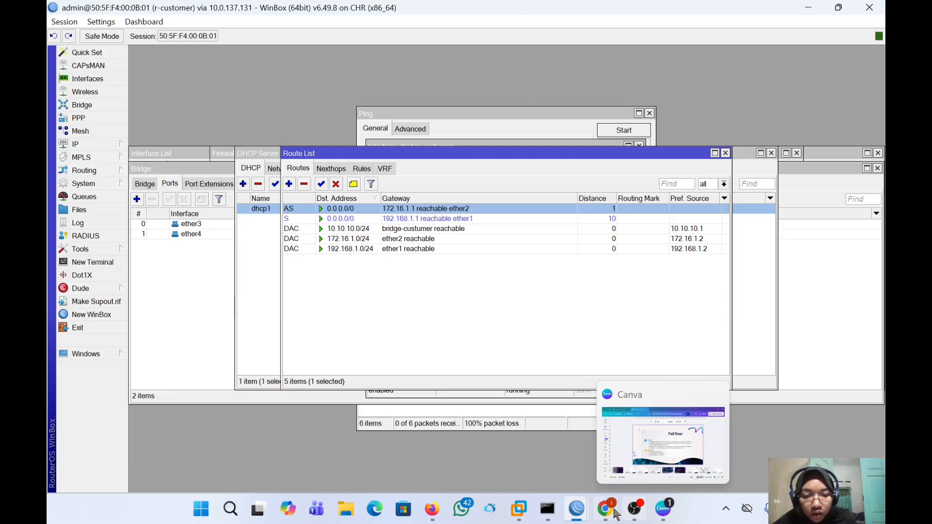
- Disable the 172.16.1.2/24 address on r-customer's ether2 in the IP Addresses list
mouse_move(577, 509)
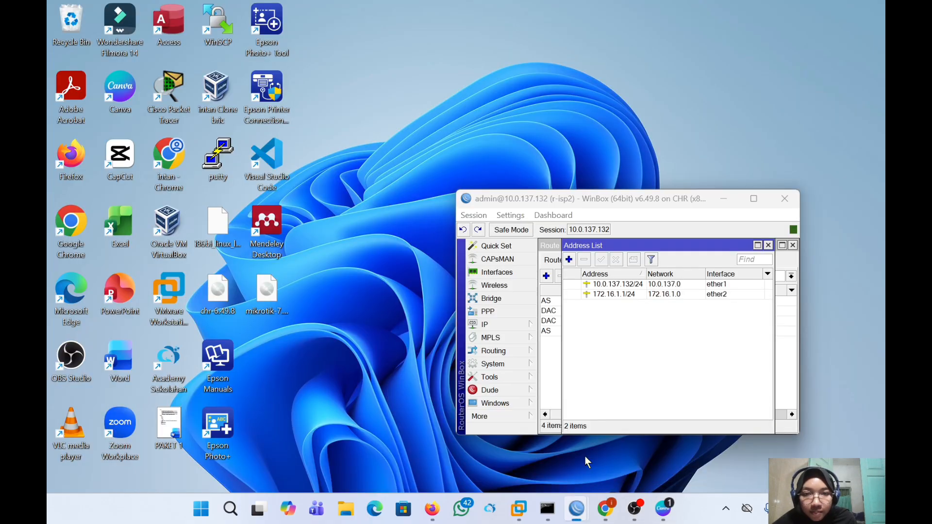
click(584, 456)
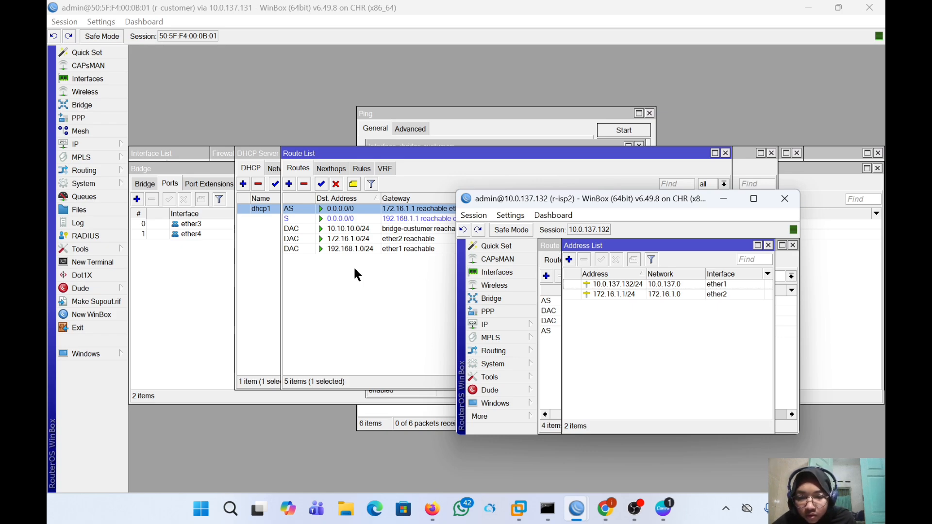
click(97, 144)
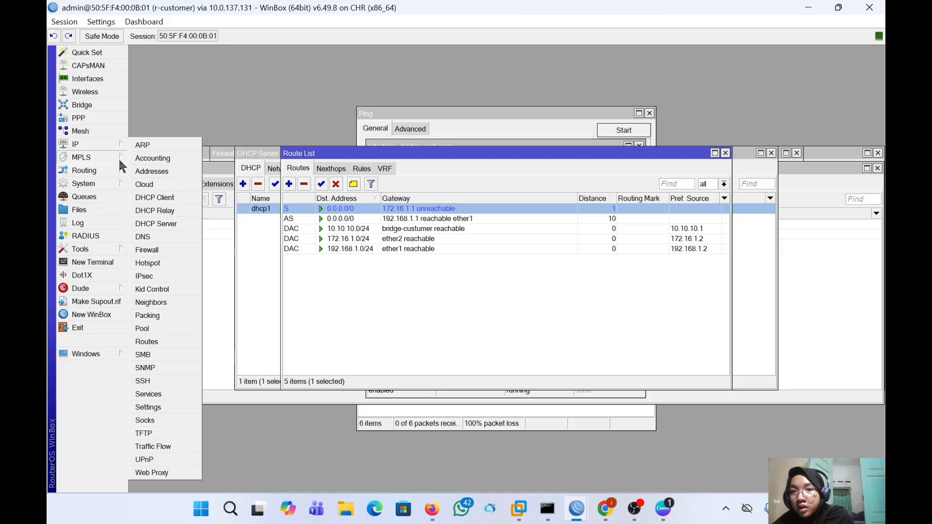
click(147, 175)
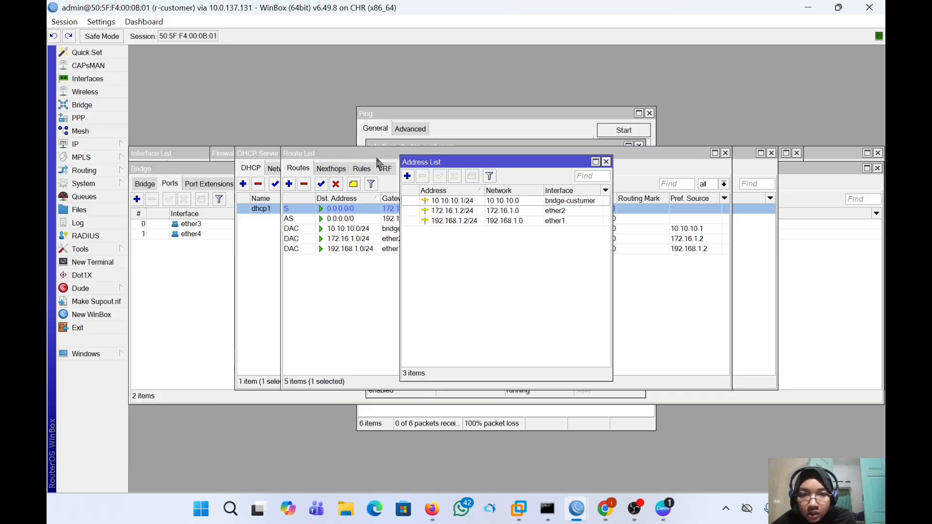
click(486, 210)
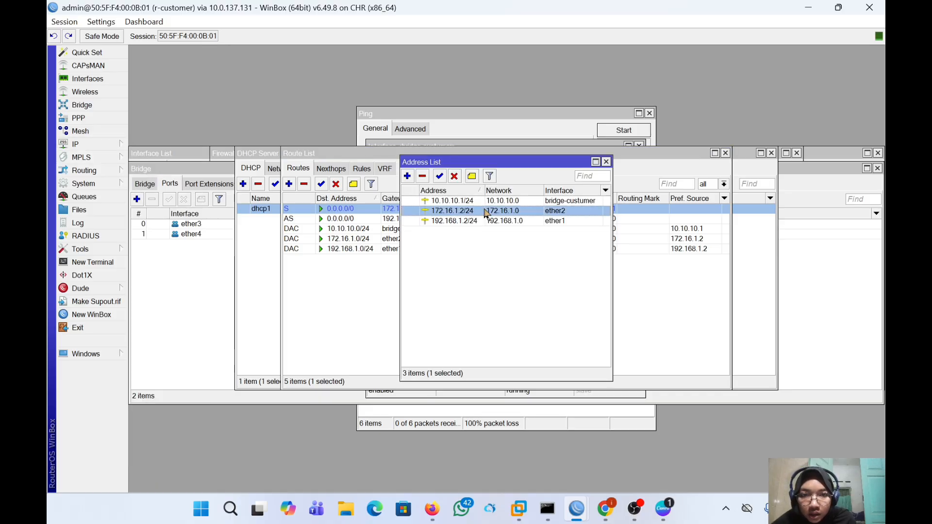
click(454, 176)
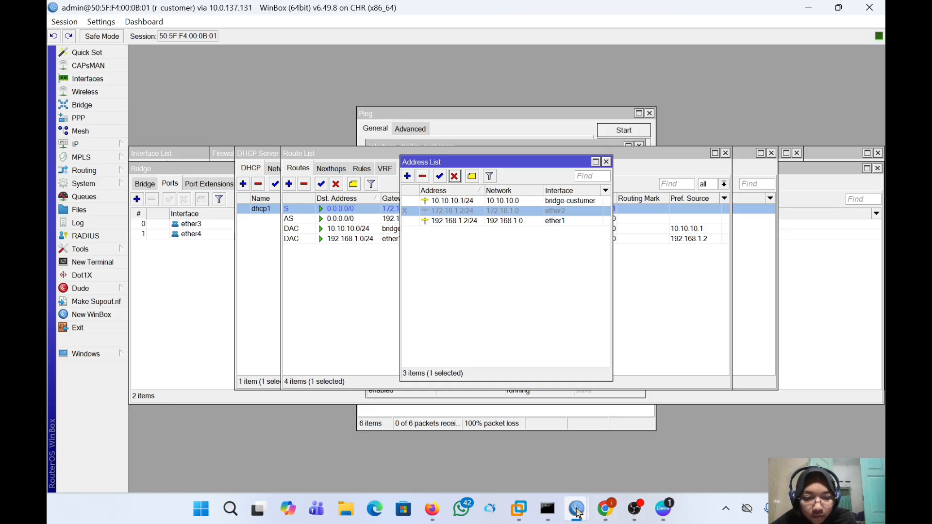
- Disable 172.16.1.1/24 on r-isp2, re-enable 172.16.1.2/24 on r-customer, and view its route list
mouse_move(577, 510)
click(698, 447)
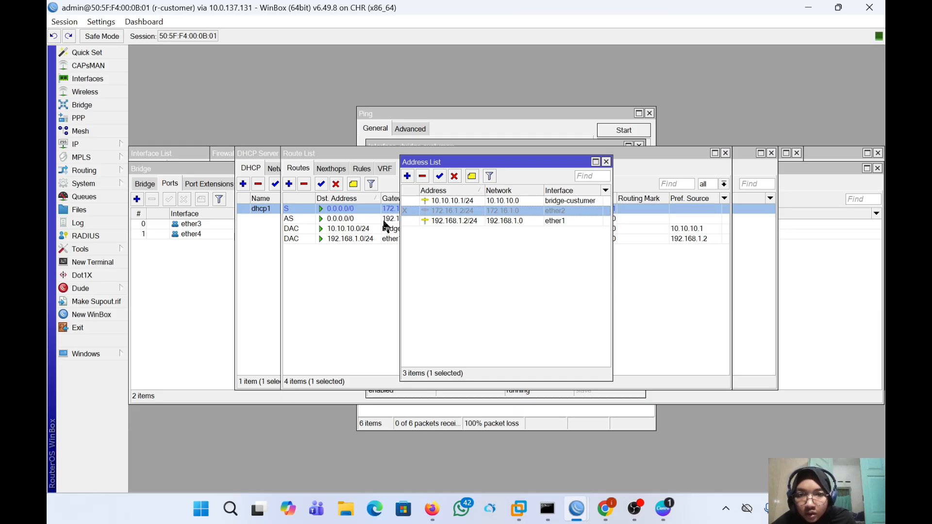
mouse_move(576, 509)
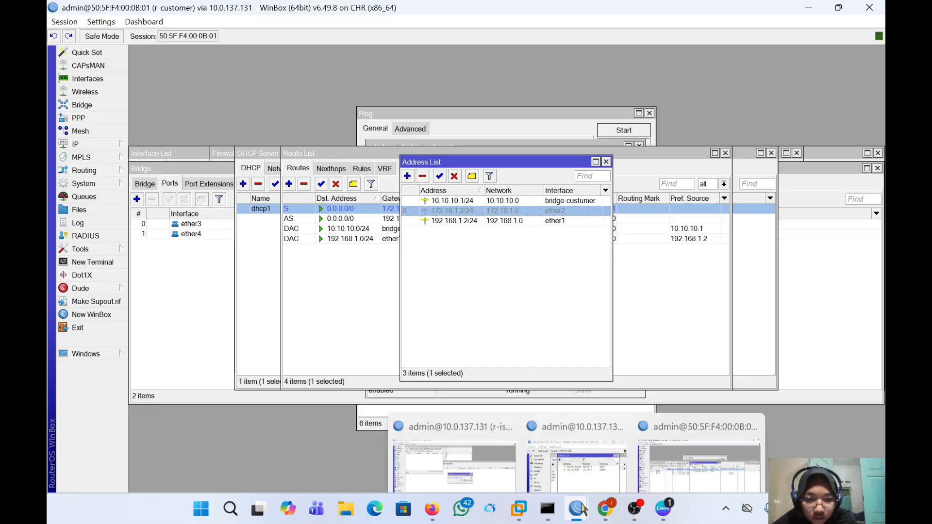
click(593, 441)
click(615, 291)
click(616, 260)
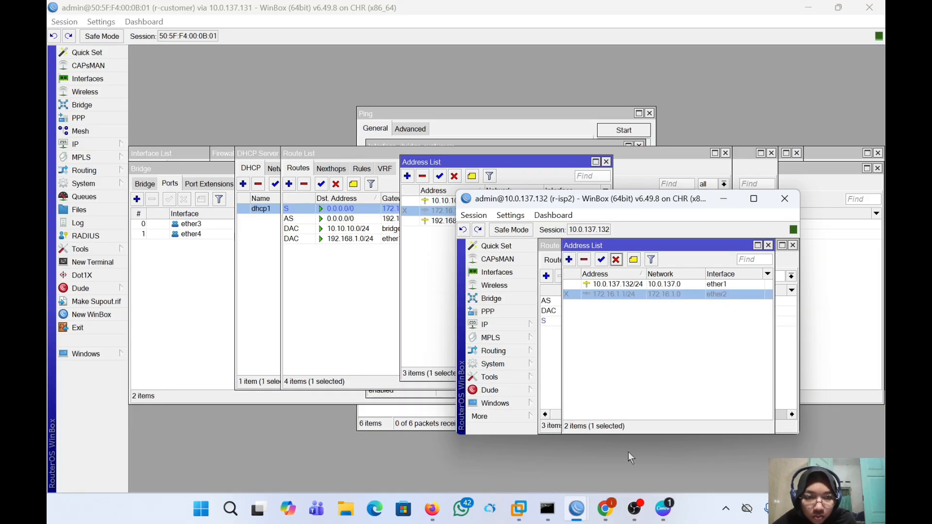
click(579, 510)
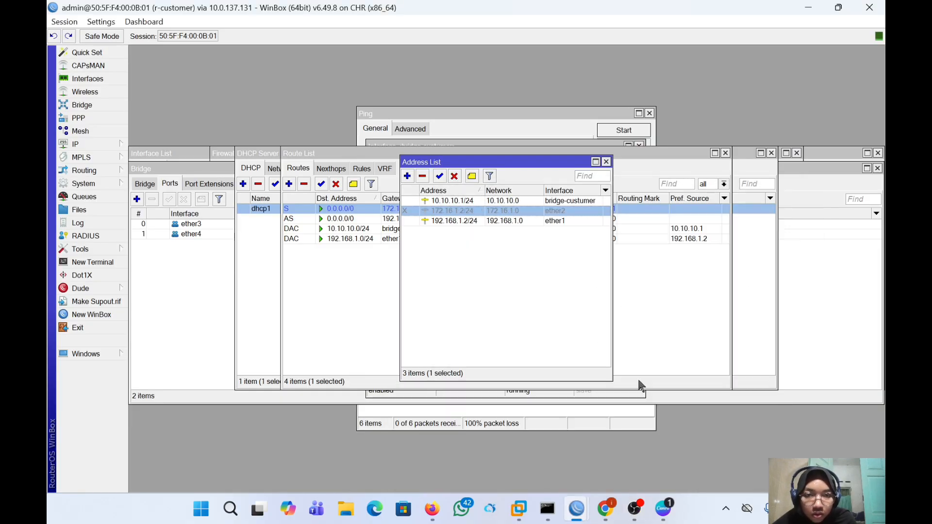
click(440, 176)
click(391, 322)
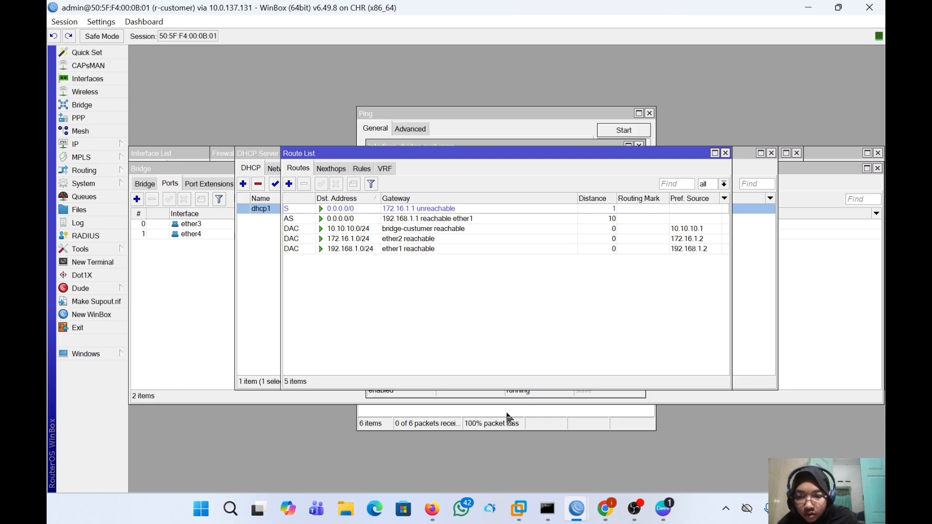
- Delete both 0.0.0.0/0 default routes, via 172.16.1.1 and via 192.168.1.1, from r-customer
click(403, 210)
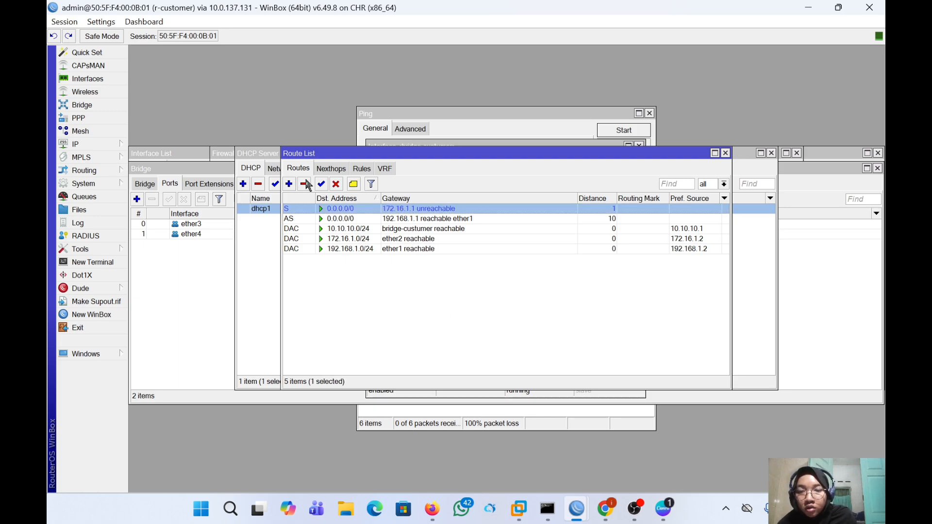
click(305, 184)
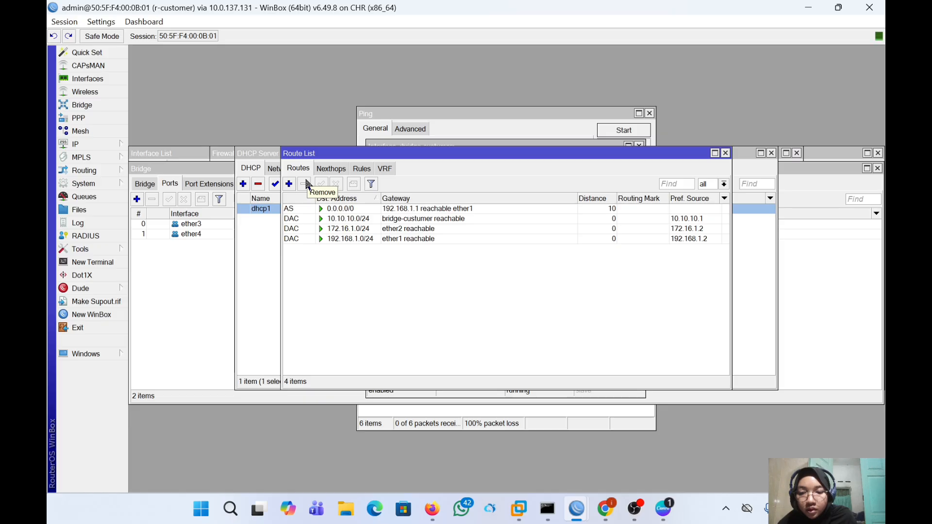
click(342, 210)
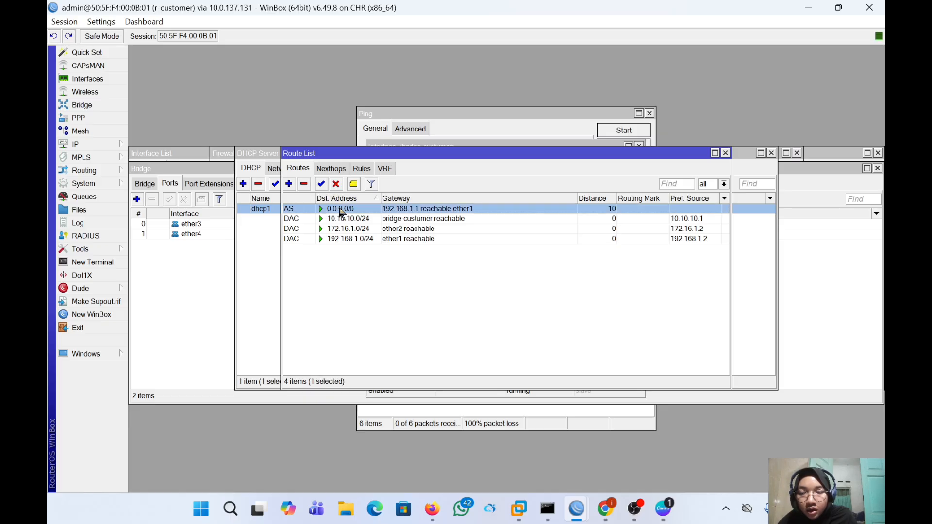
click(305, 185)
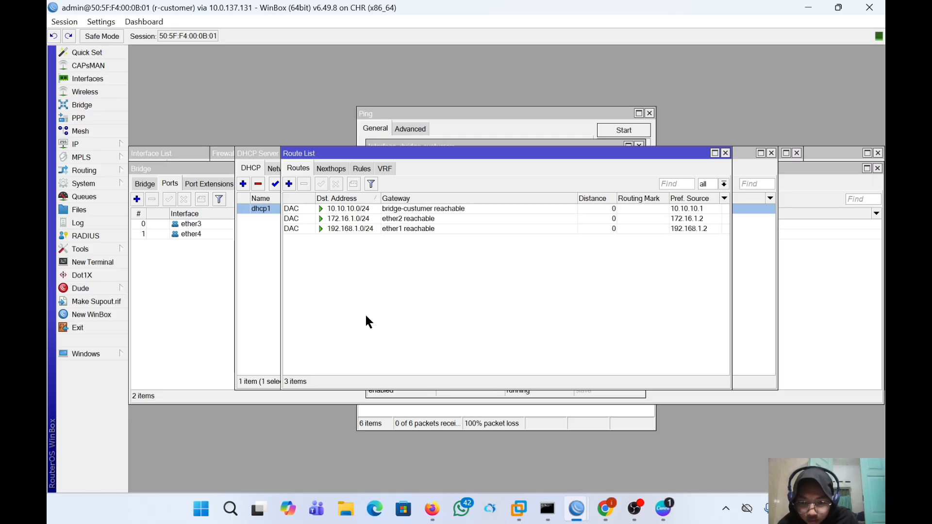
- Re-enable the 172.16.1.1/24 address on r-isp2, then return to r-customer's window
mouse_move(582, 507)
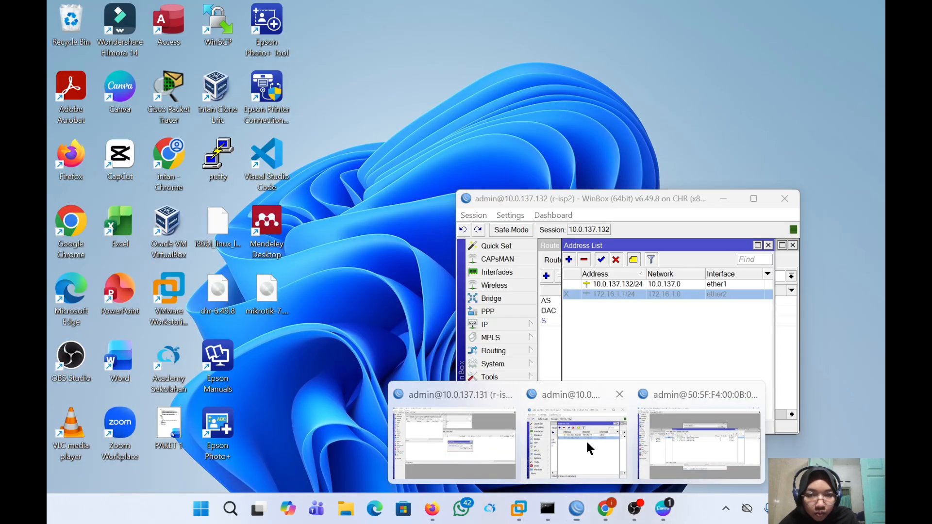
click(586, 439)
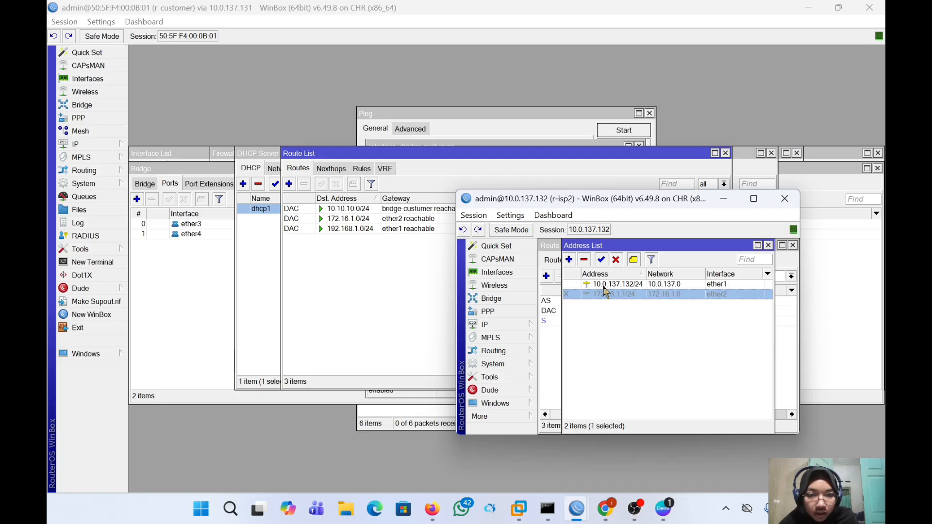
click(599, 260)
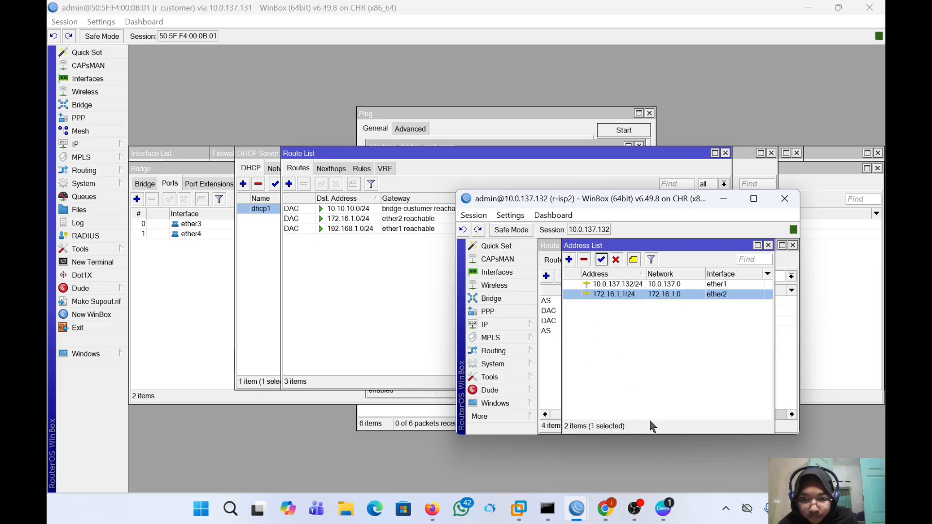
mouse_move(585, 511)
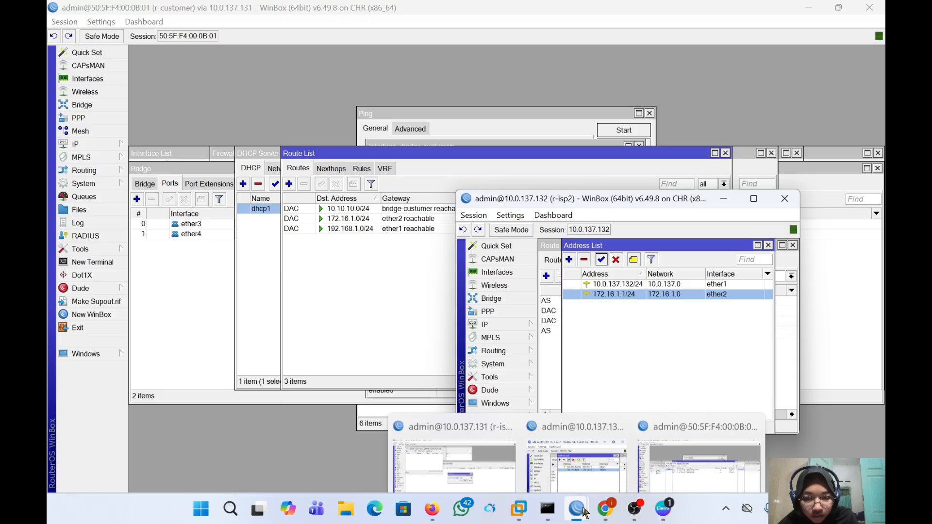
click(666, 448)
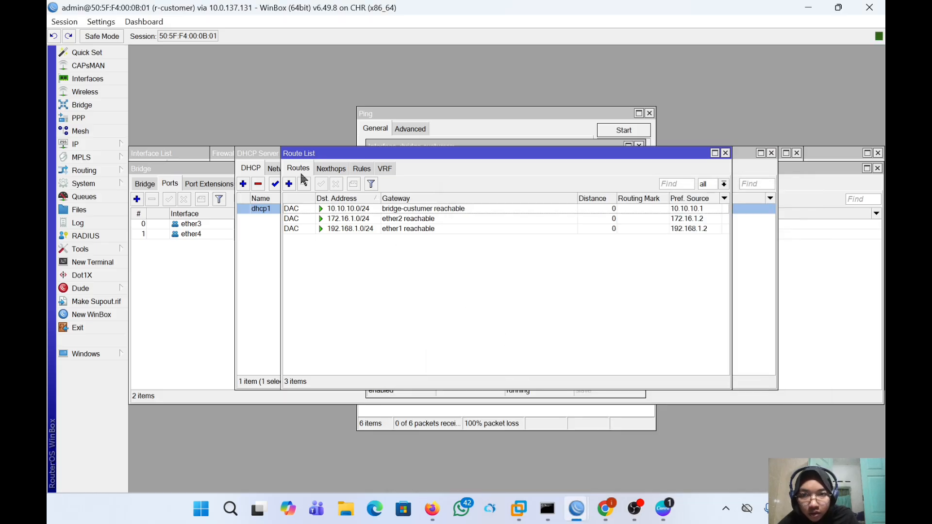
- Create a new route with 192.168.1.1 as its gateway
click(289, 184)
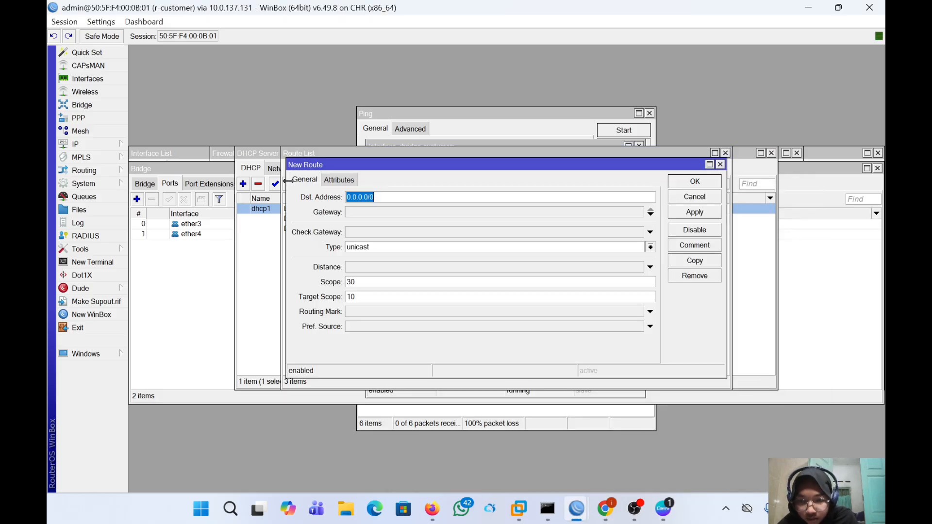
click(404, 212)
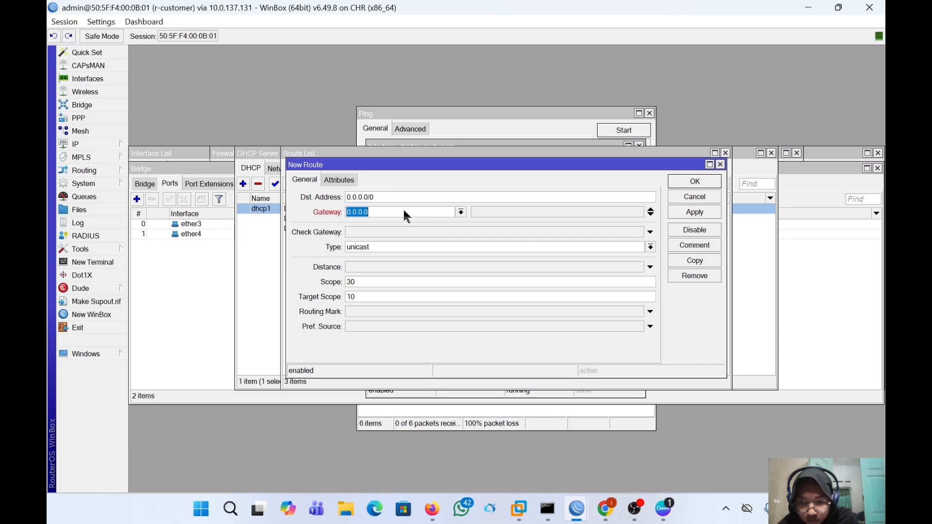
key(BackSpace)
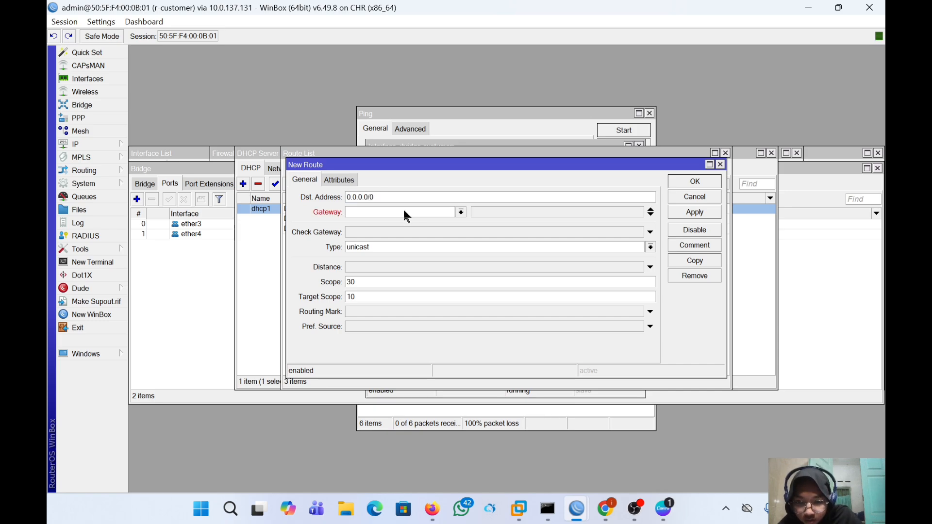
click(461, 213)
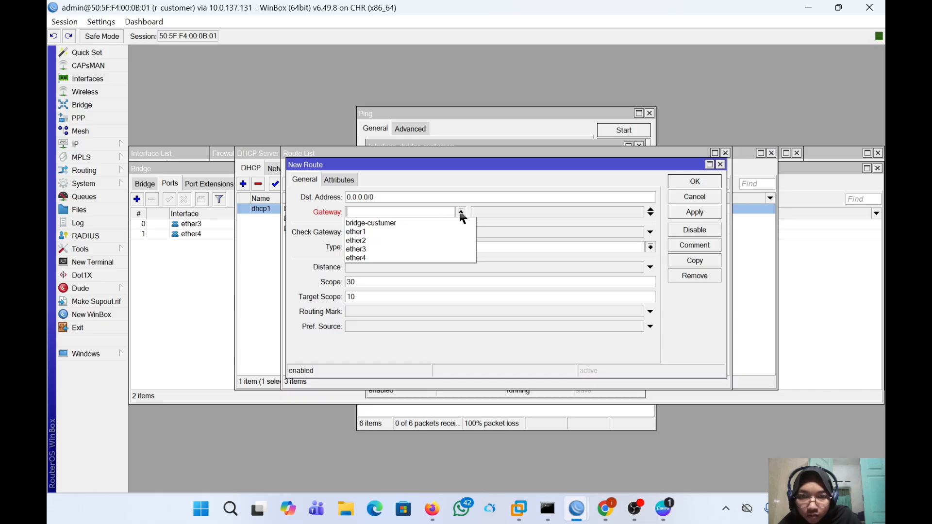
click(431, 212)
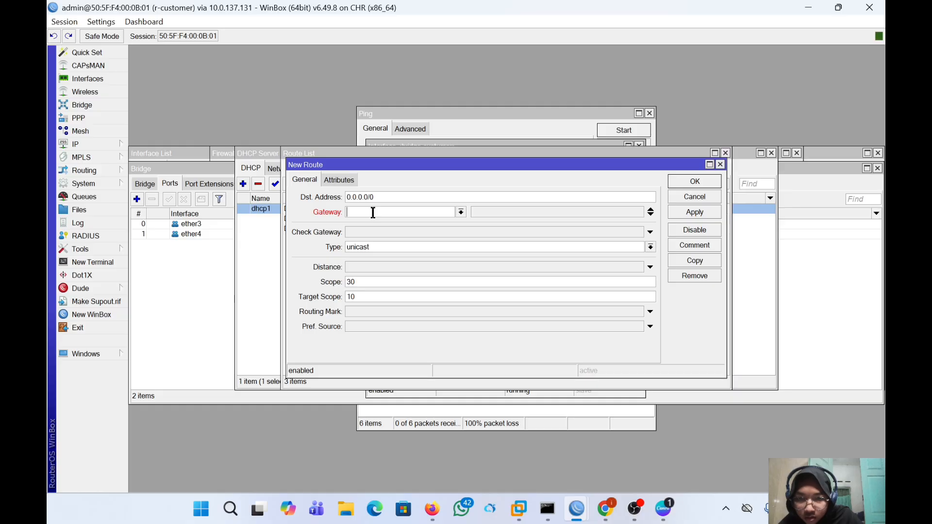
text(19)
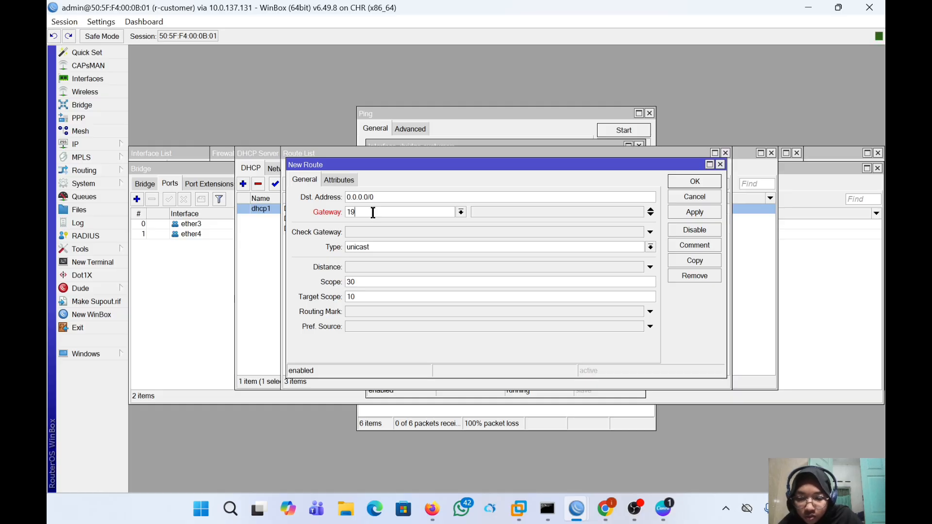
text(2.168)
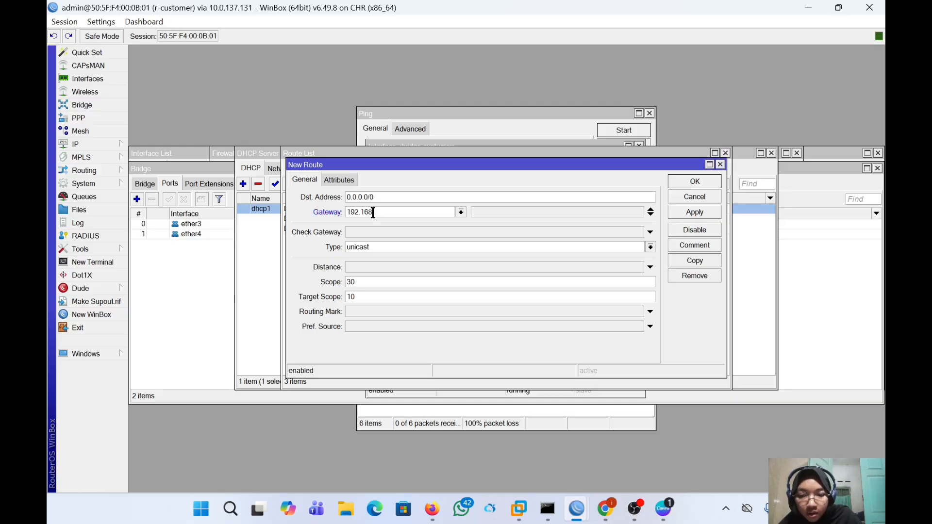
text(.1.)
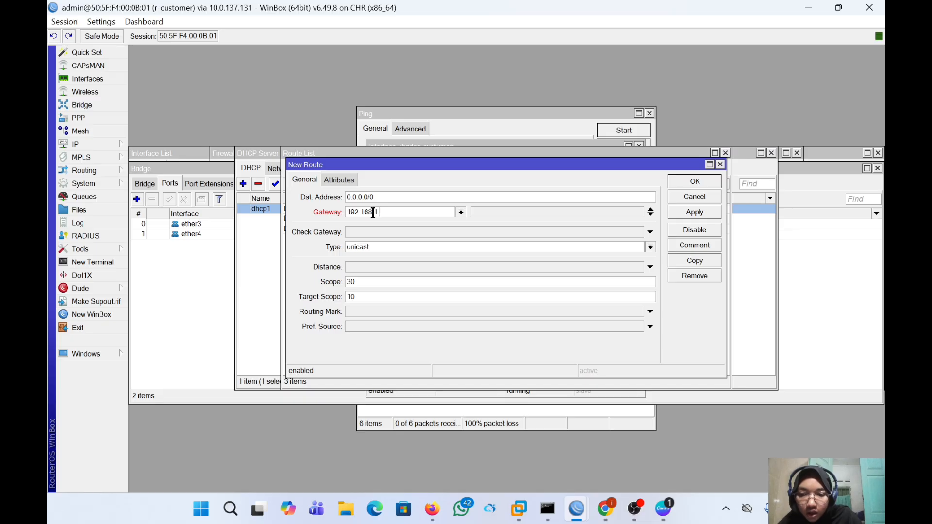
text(1)
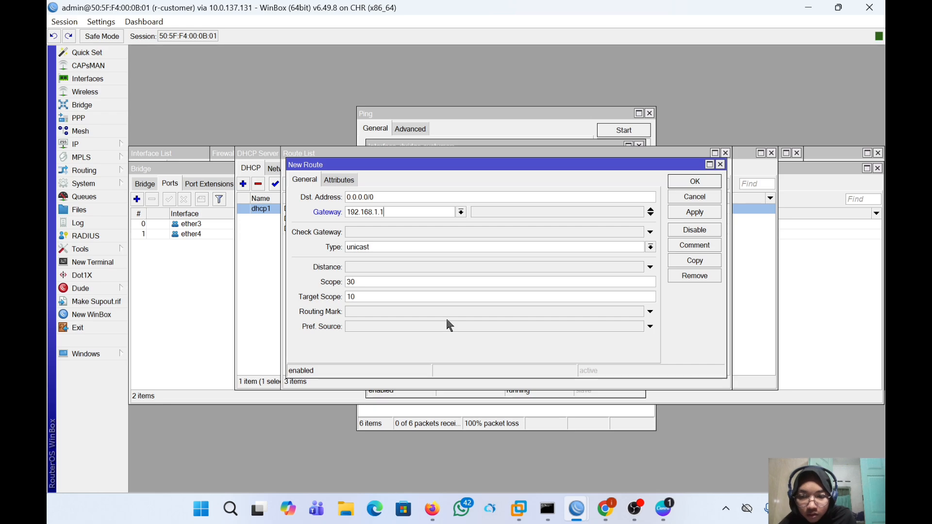
click(461, 212)
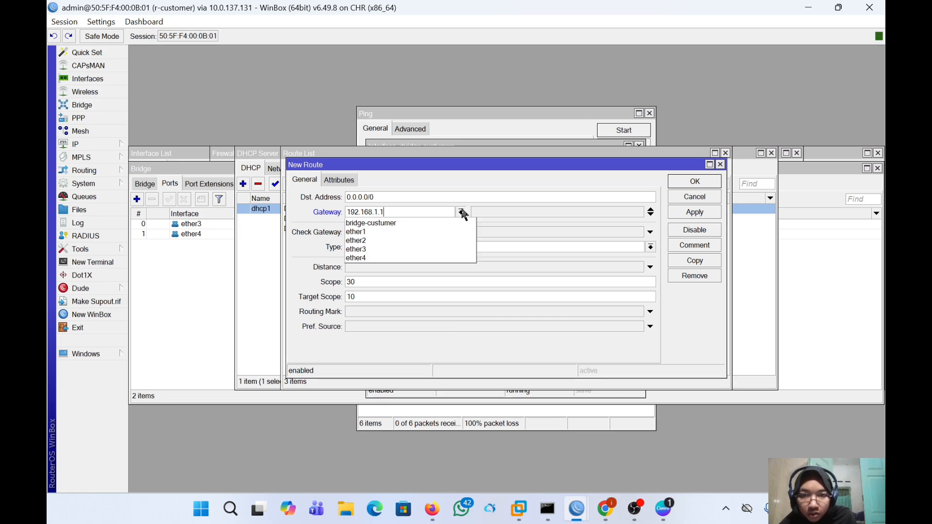
click(460, 212)
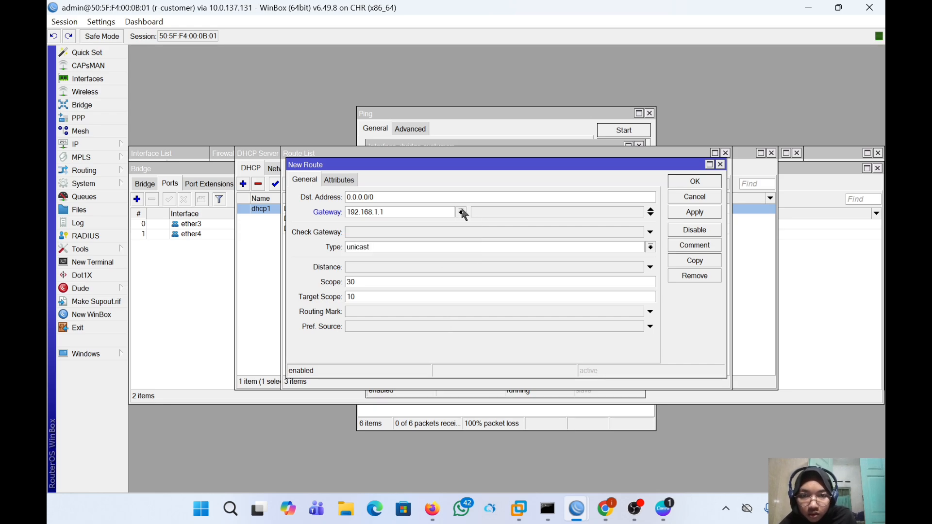
- Add 172.16.1.1 as a second gateway and save the 0.0.0.0/0 route
click(651, 214)
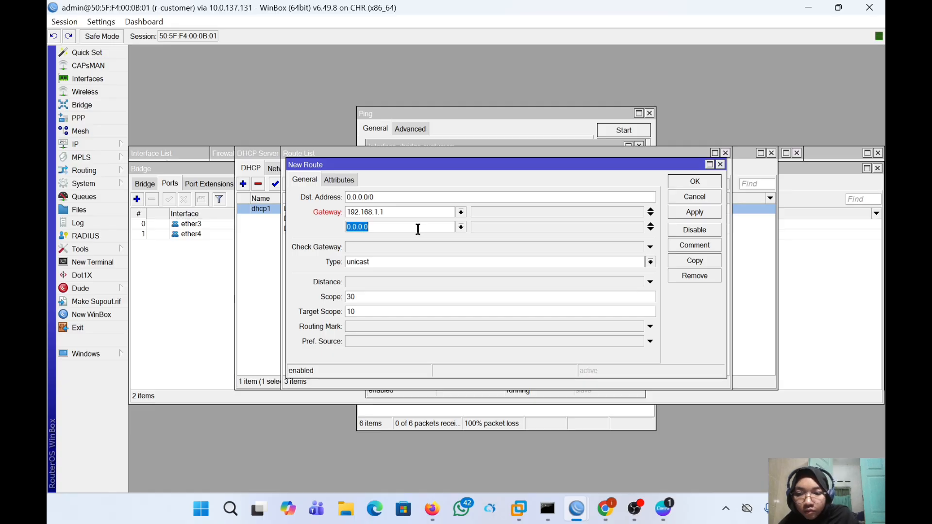
text(172.)
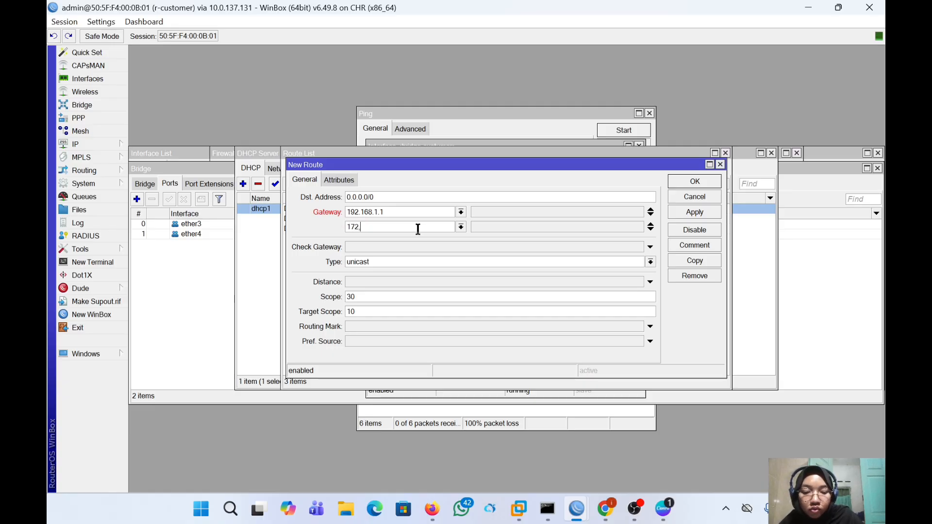
key(BackSpace)
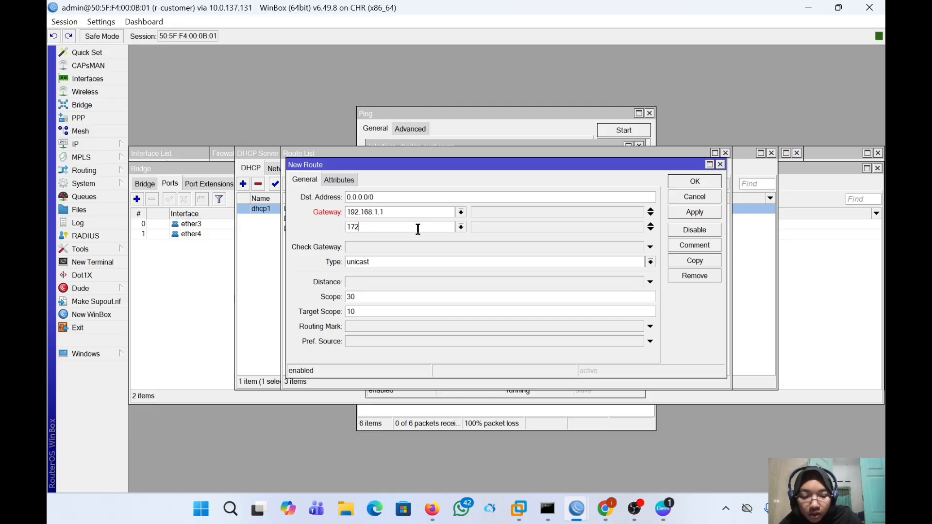
text(.16)
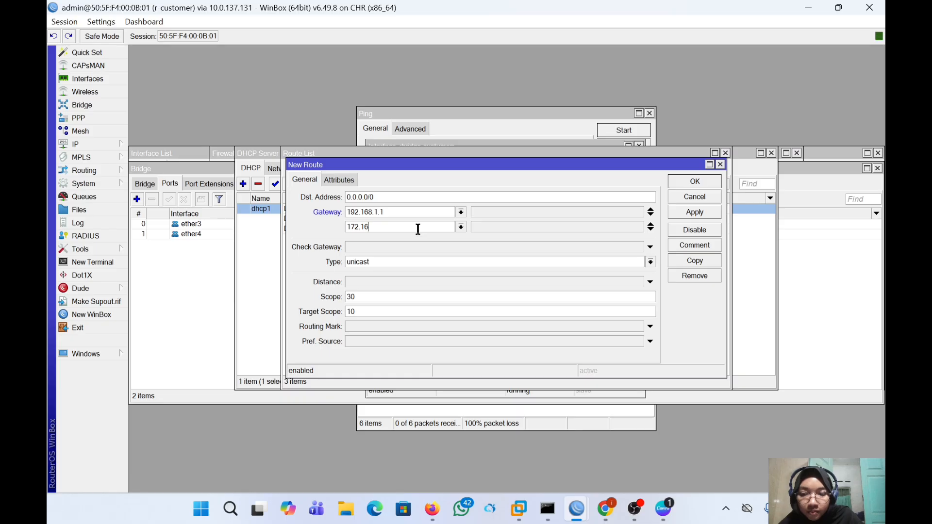
text(.1)
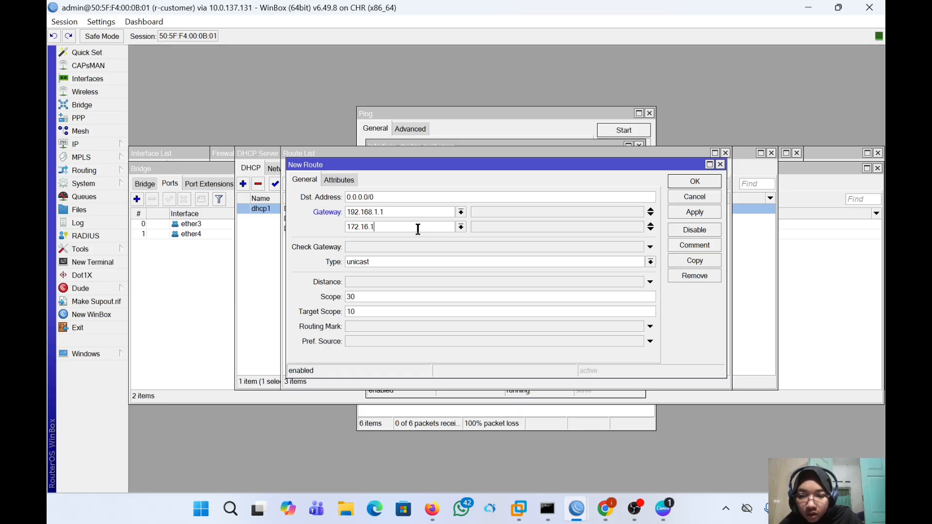
text(.1)
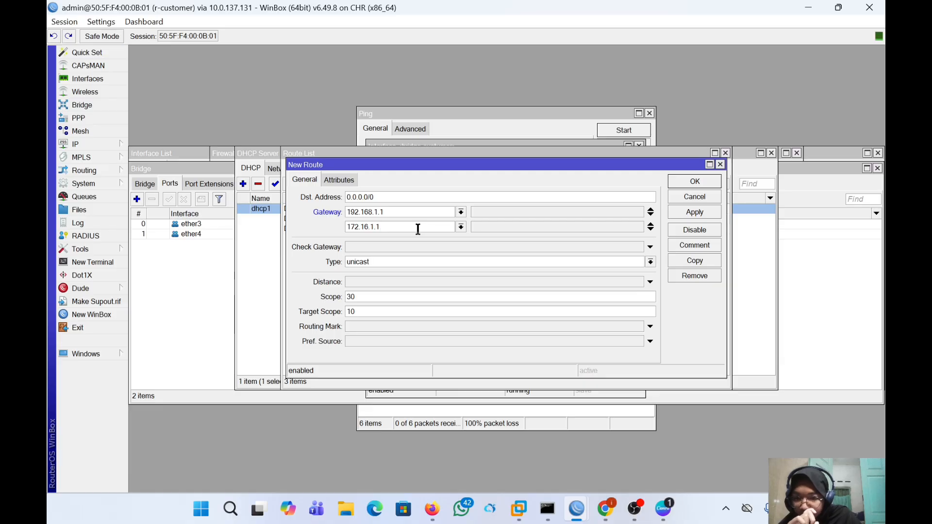
click(681, 214)
click(690, 181)
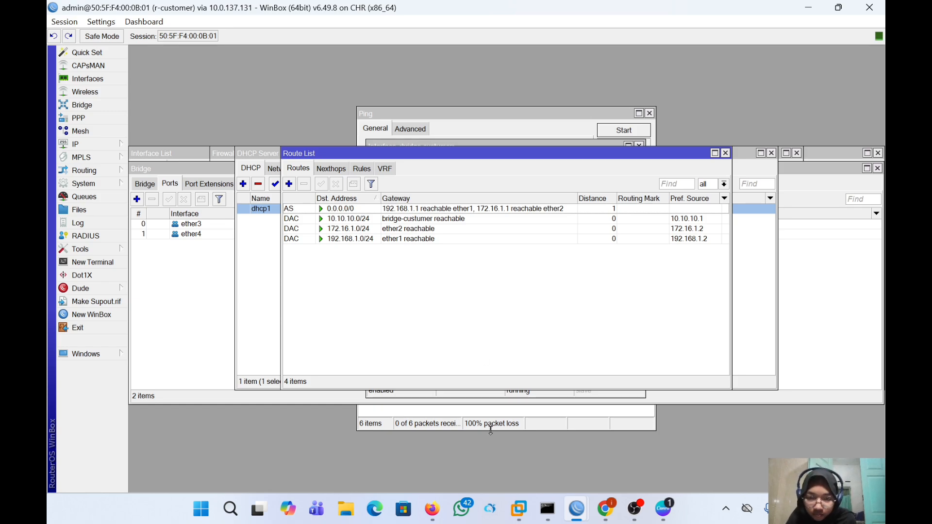
click(432, 509)
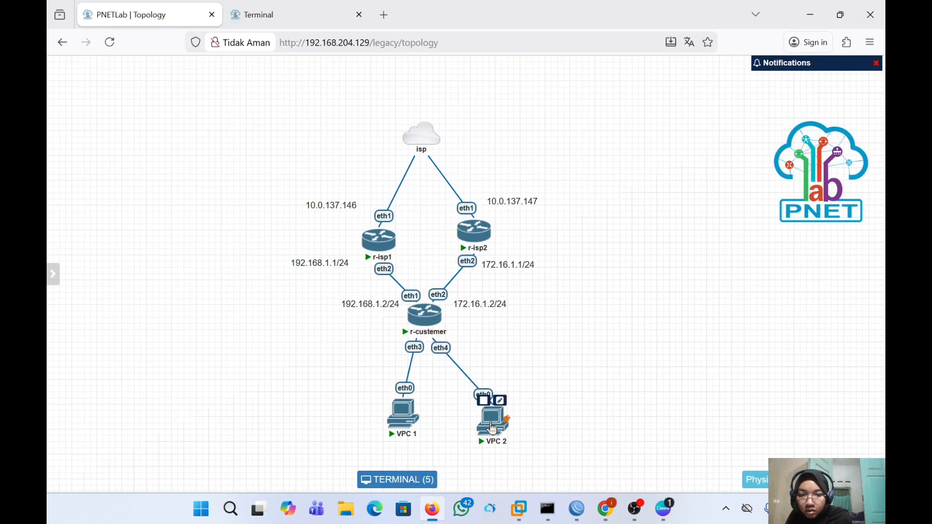
- Try reconnecting VPC 2's console, then close the disconnected console tab
click(491, 423)
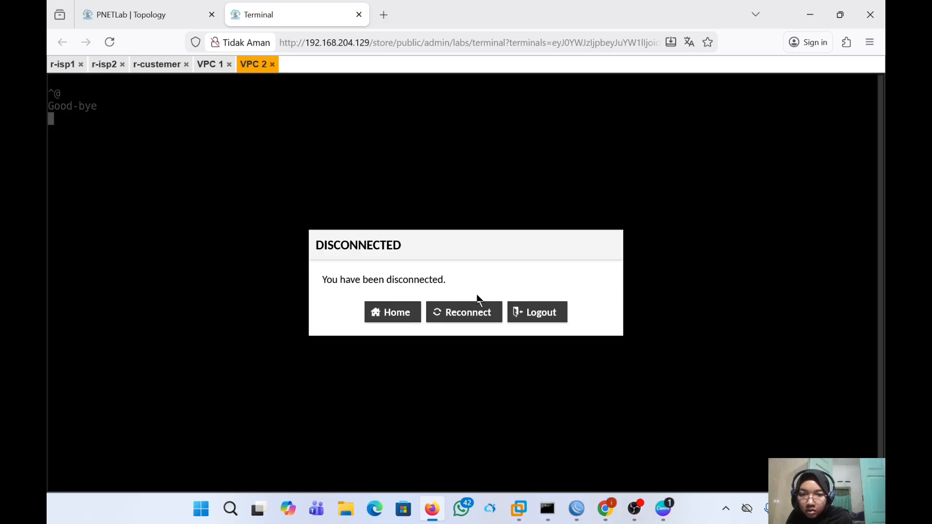
click(479, 323)
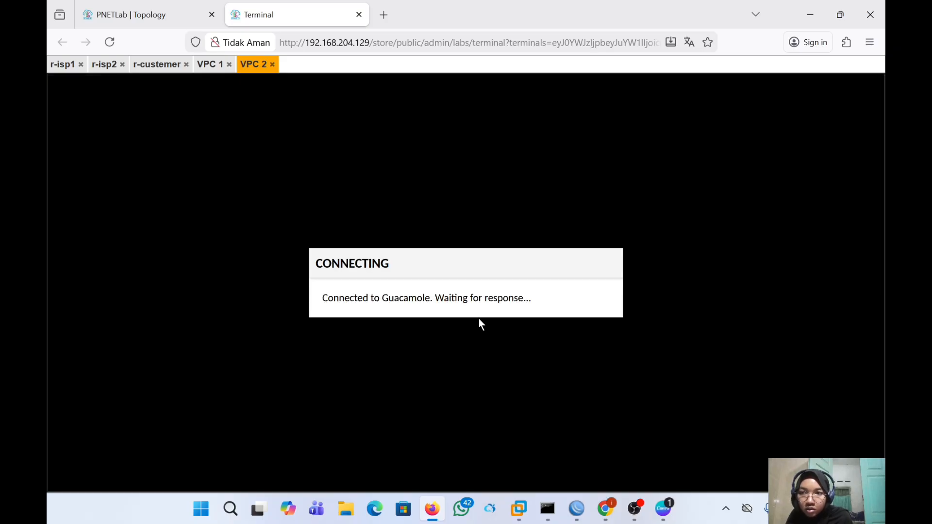
click(273, 65)
click(183, 16)
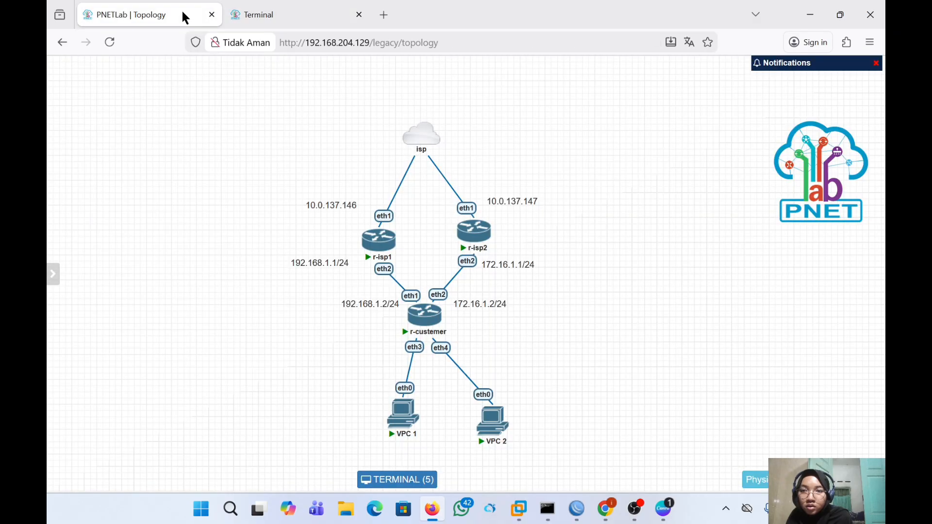
- Stop and restart the VPC 2 node, then open VPC 1's console
mouse_move(494, 432)
mouse_down()
mouse_move(548, 415)
mouse_move(479, 415)
mouse_move(476, 400)
mouse_move(503, 440)
mouse_up()
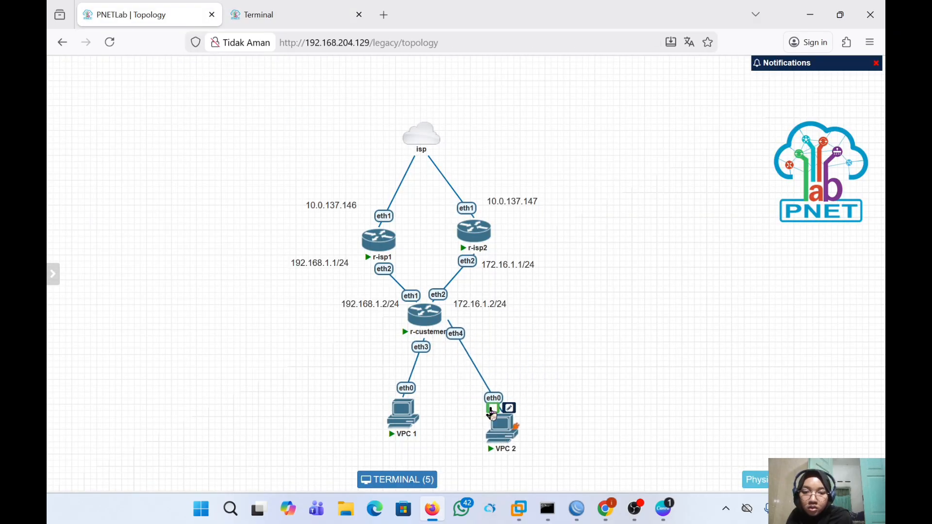
click(492, 410)
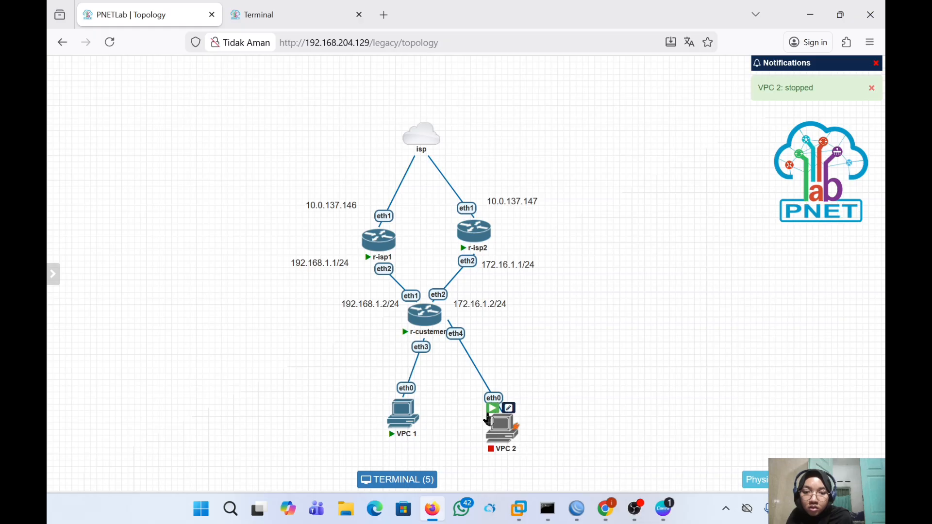
click(492, 408)
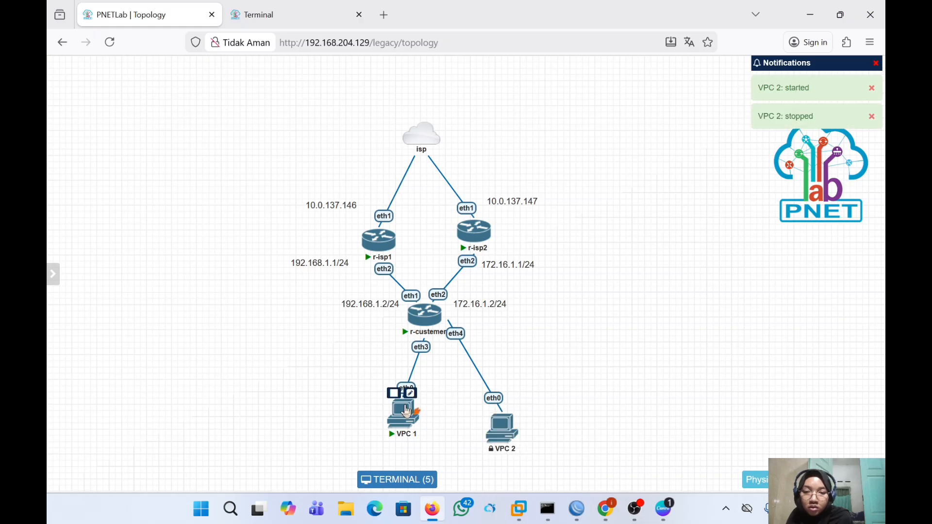
click(406, 412)
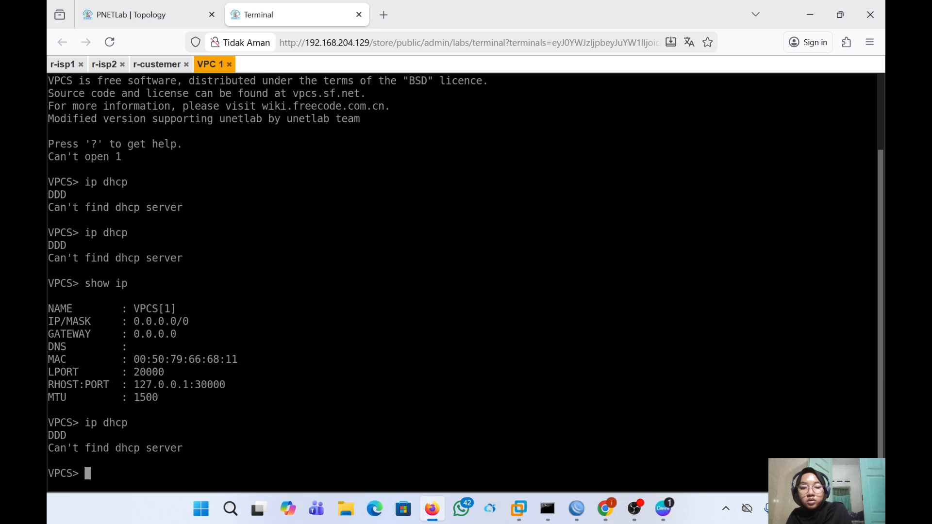
- Run 'ping 8.8.8.8' in VPC 1's console, then in VPC 2's console; both fail
text(ping )
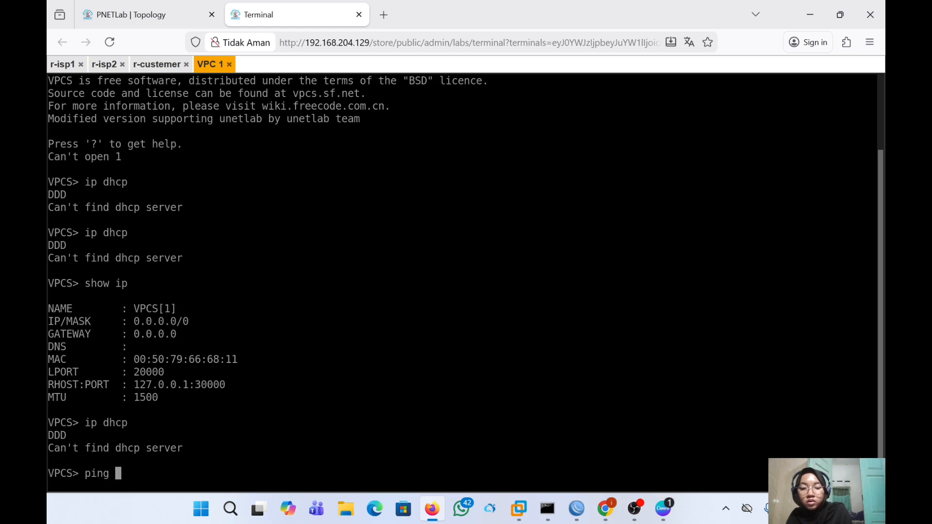
text(8.8.8.8)
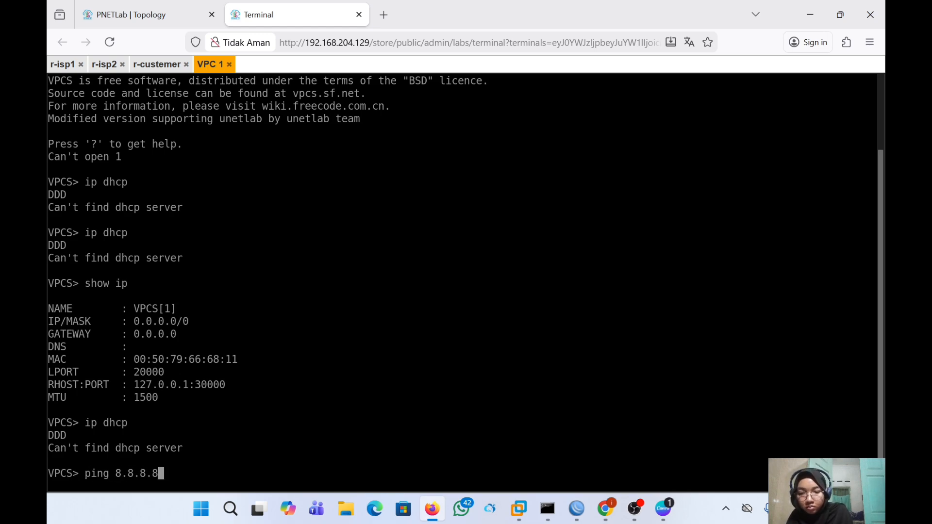
key(Return)
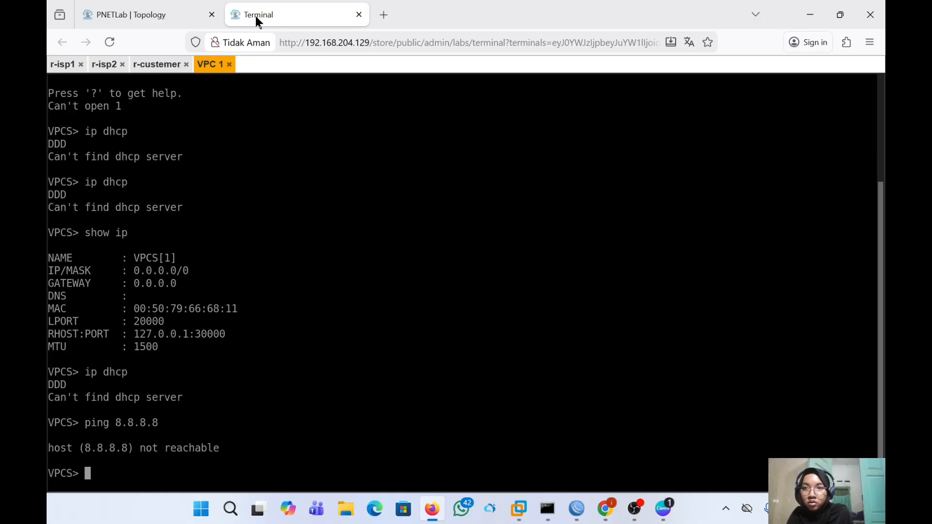
click(192, 14)
drag(403, 415, 361, 422)
click(501, 427)
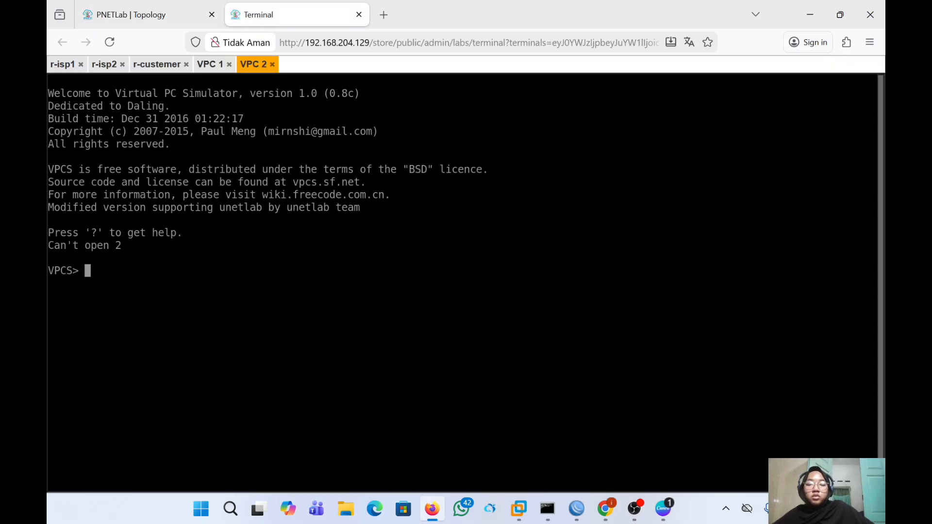
text(ping 8.8)
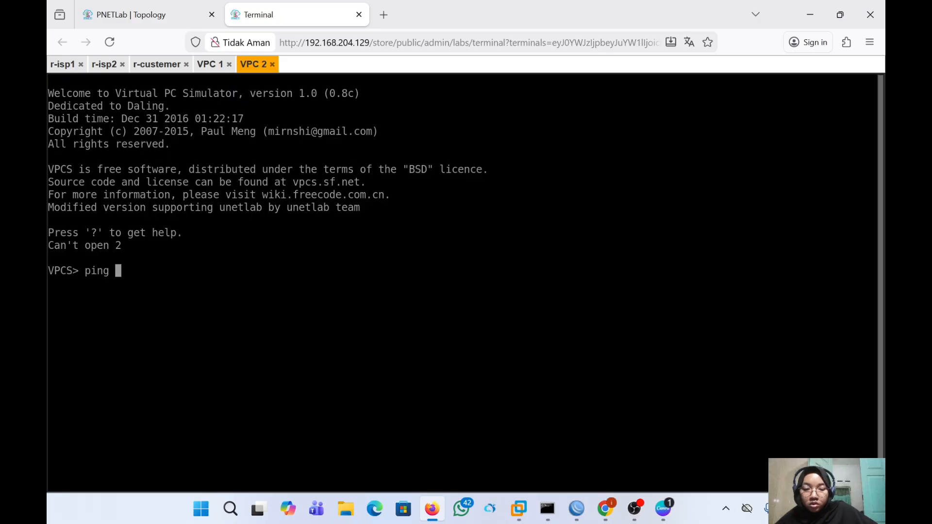
text(.8.8)
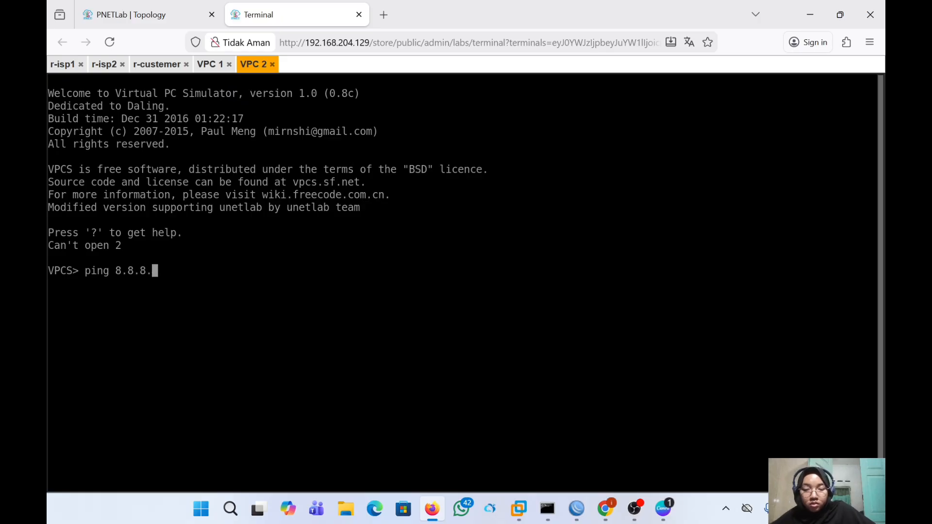
key(Return)
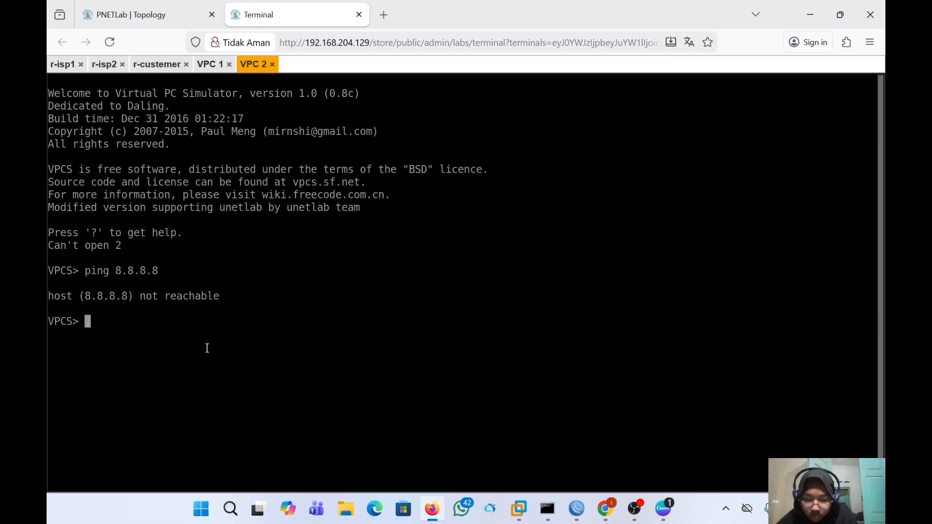
- Run 'trace route 8.8.8.8' in VPC 2, which prints only usage help, then go back to the topology
text(tre)
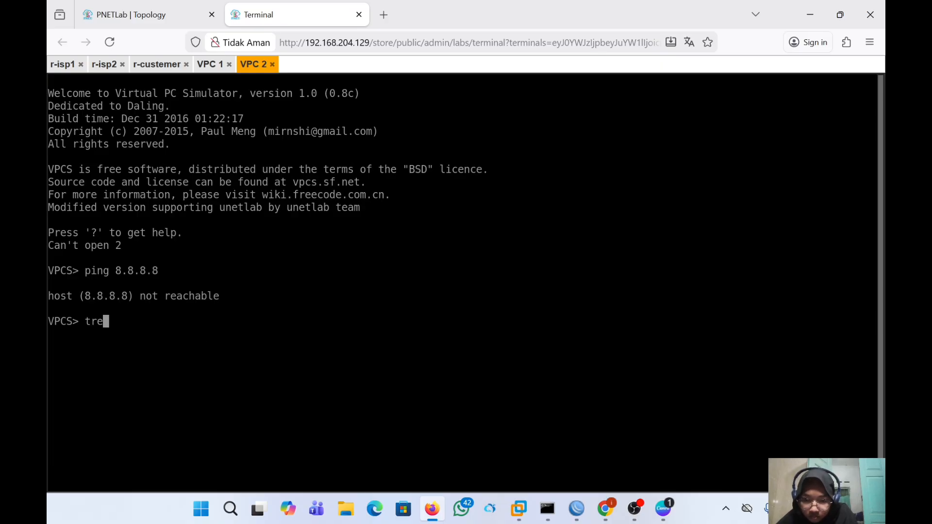
text(cw)
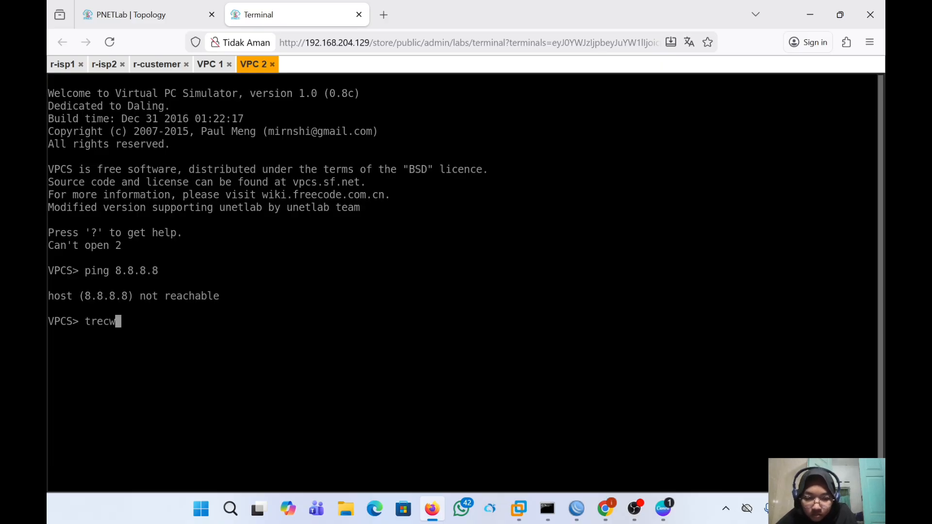
key(BackSpace)
text(e)
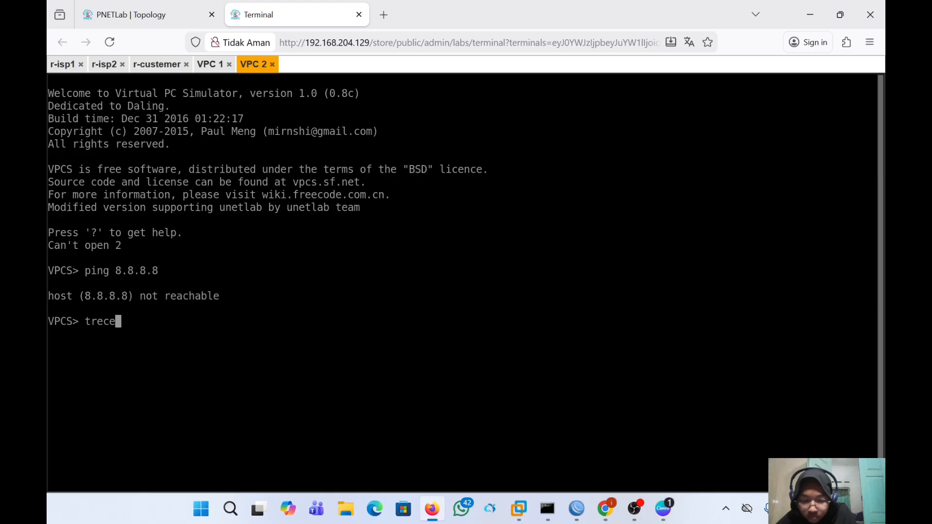
key(BackSpace)
key(BackSpace)
key(BackSpace)
text(ac)
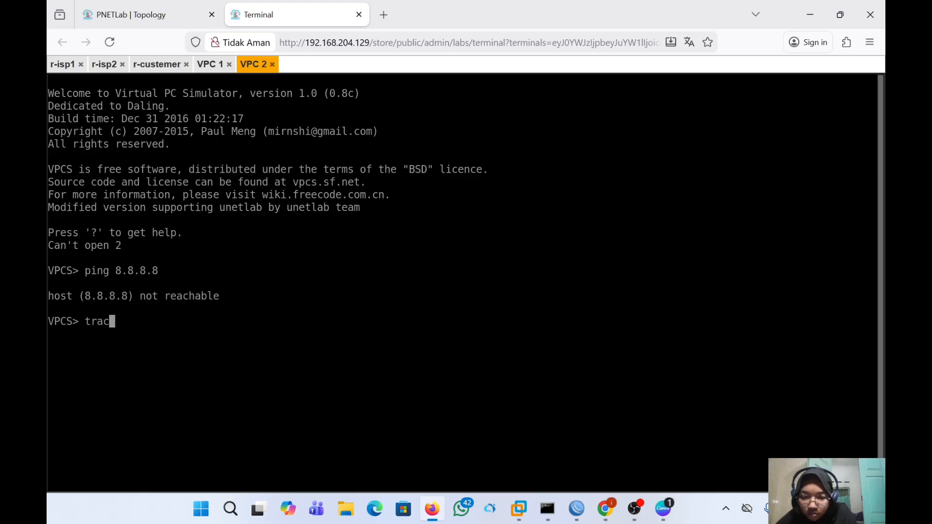
text(e route)
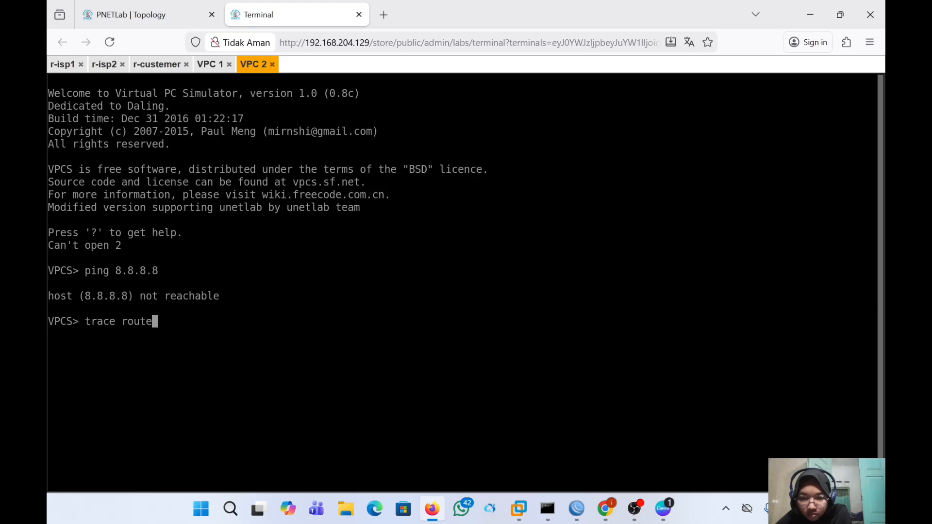
text( 8.8.)
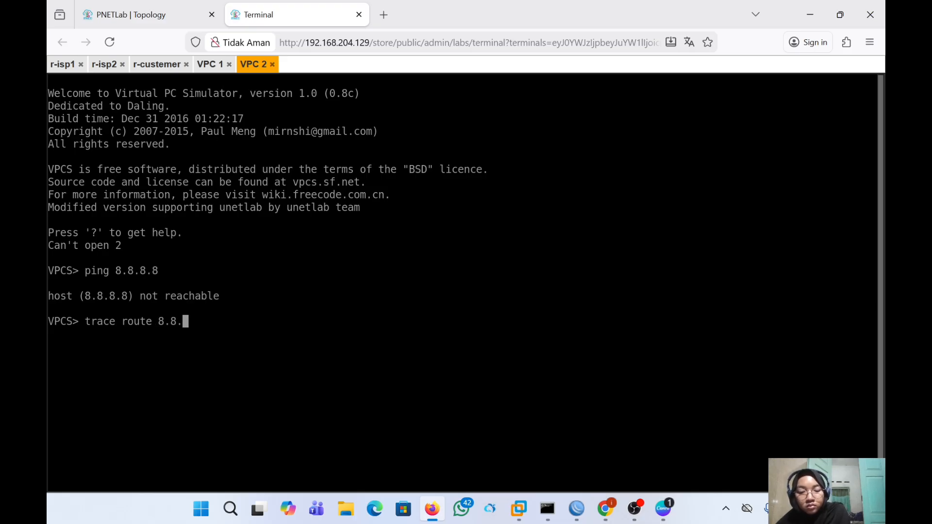
text(8.8)
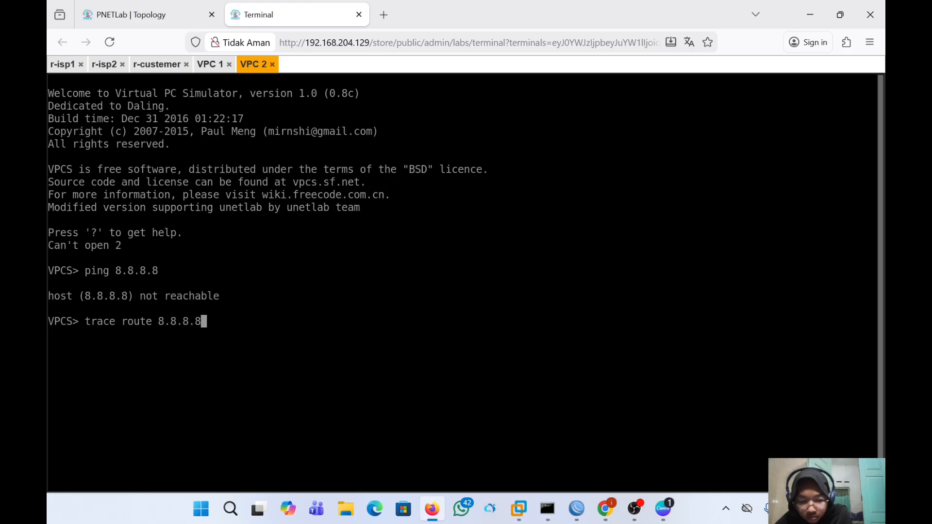
key(Return)
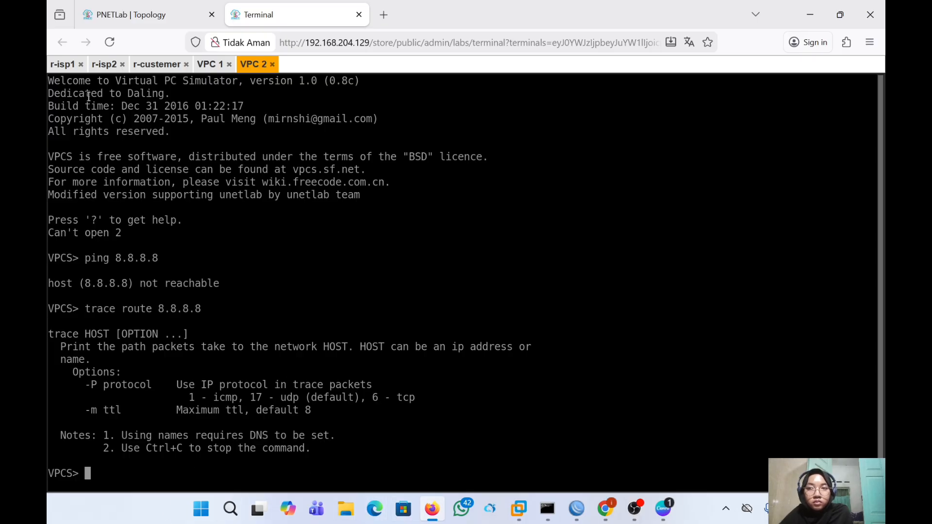
click(118, 20)
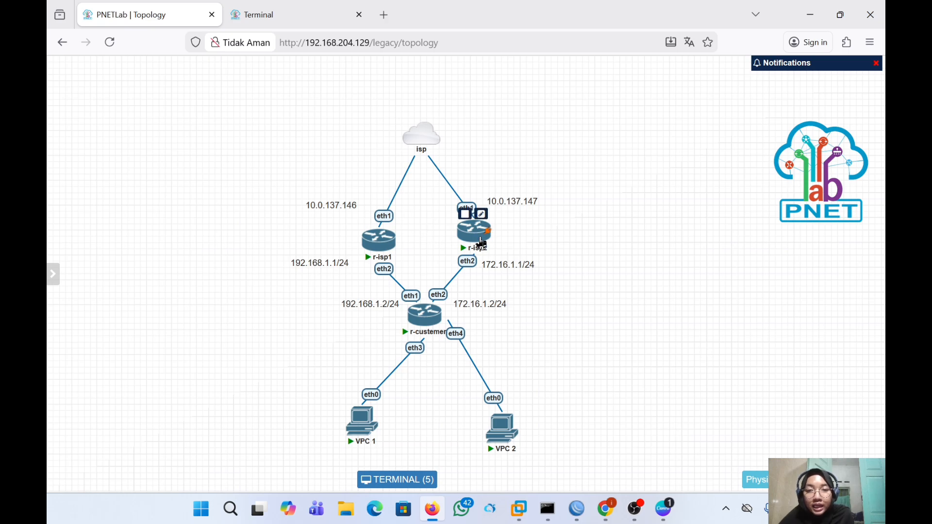
- Drag r-isp2 slightly down and shift its 172.16.1.1/24 label right, off the link
drag(479, 245, 483, 256)
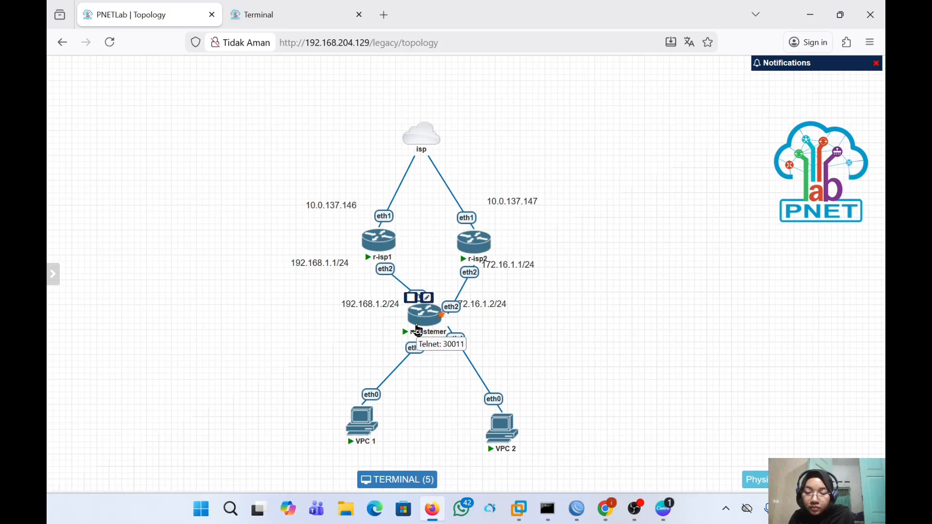
drag(518, 265, 530, 272)
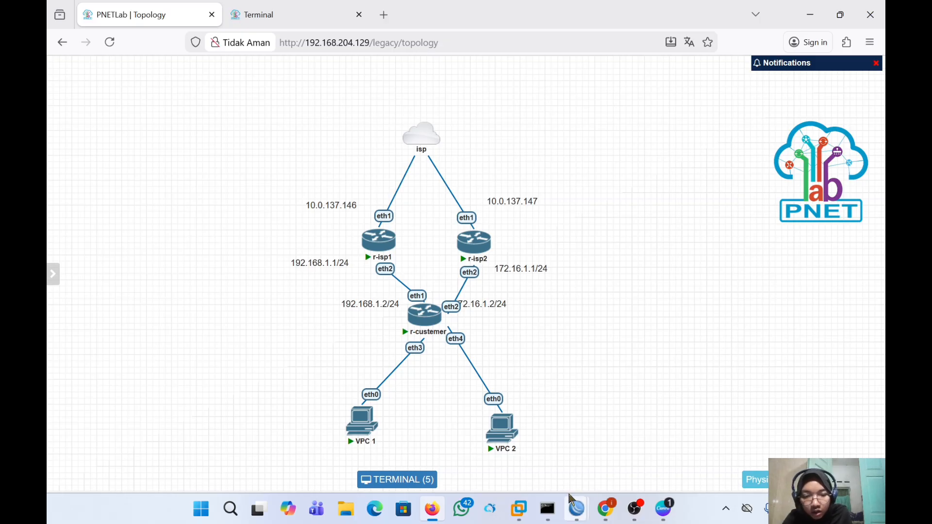
- Open r-customer's 0.0.0.0/0 route for editing and add an extra gateway entry
mouse_move(576, 509)
click(689, 438)
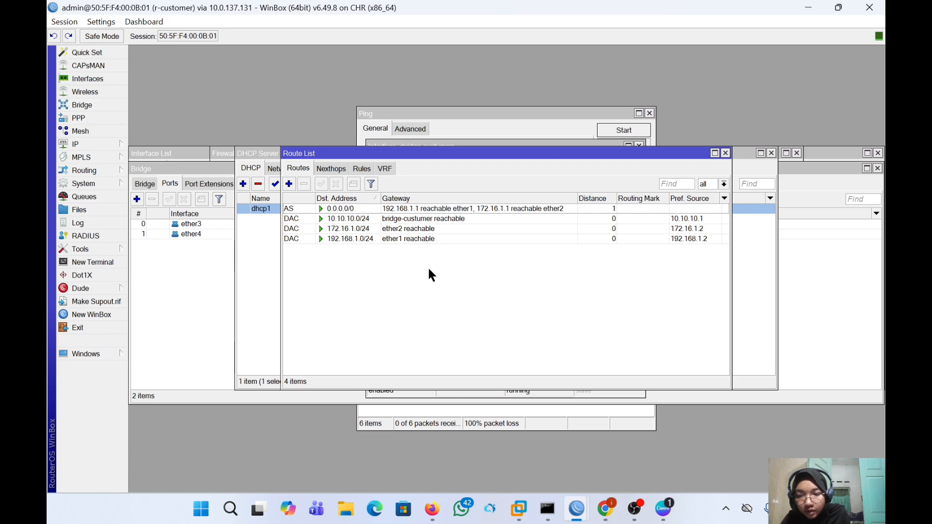
double_click(416, 208)
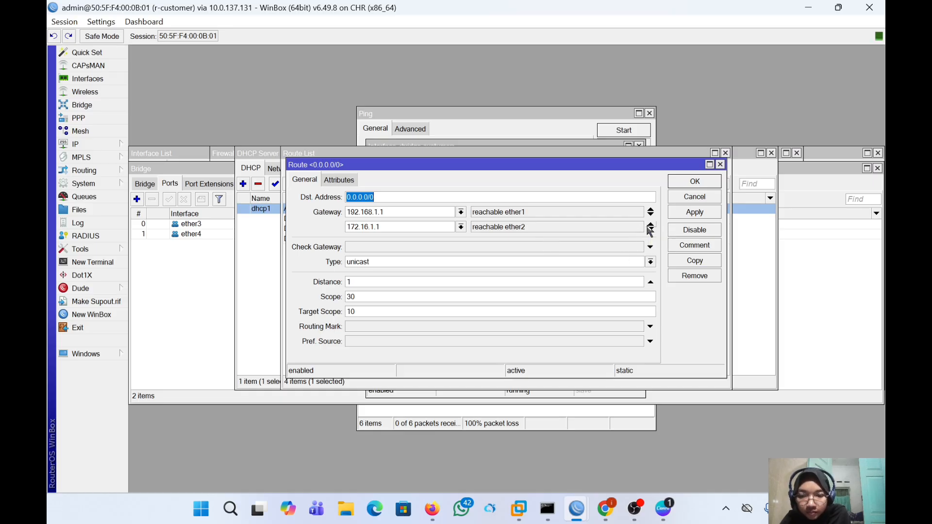
click(650, 230)
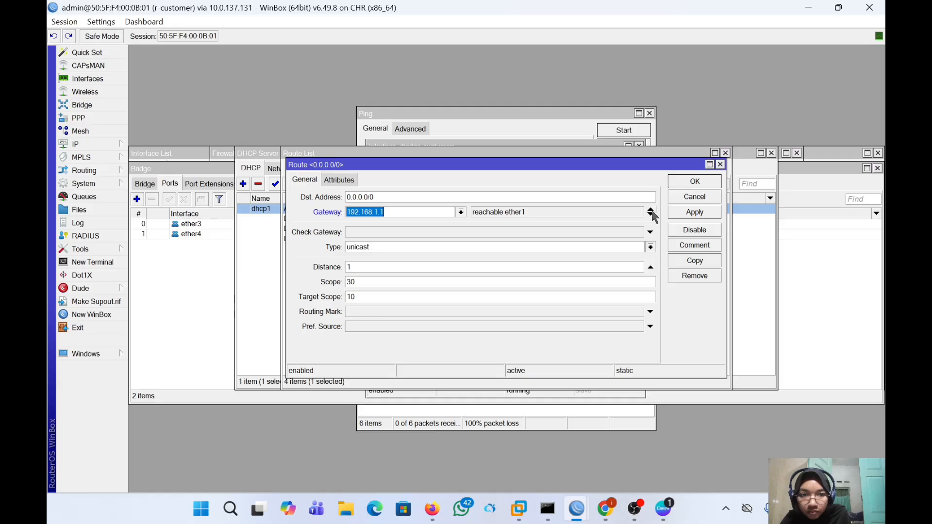
click(651, 212)
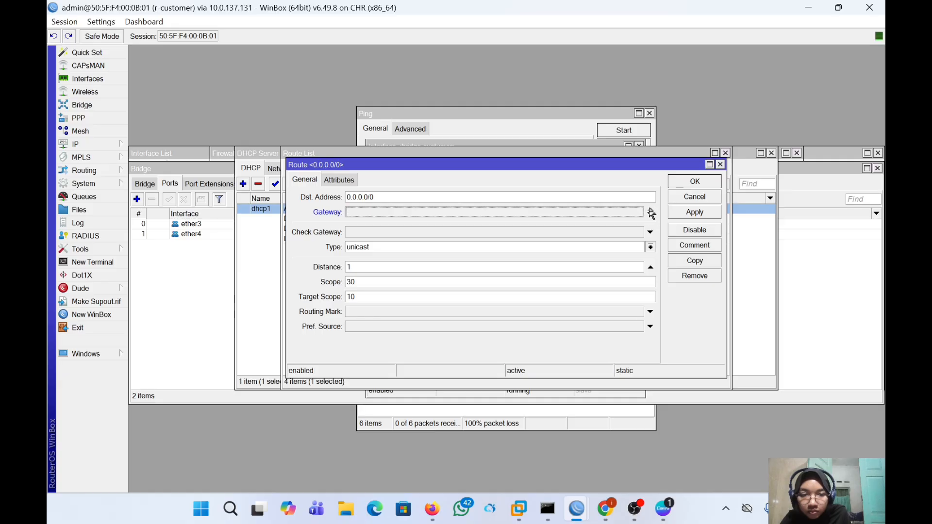
click(650, 213)
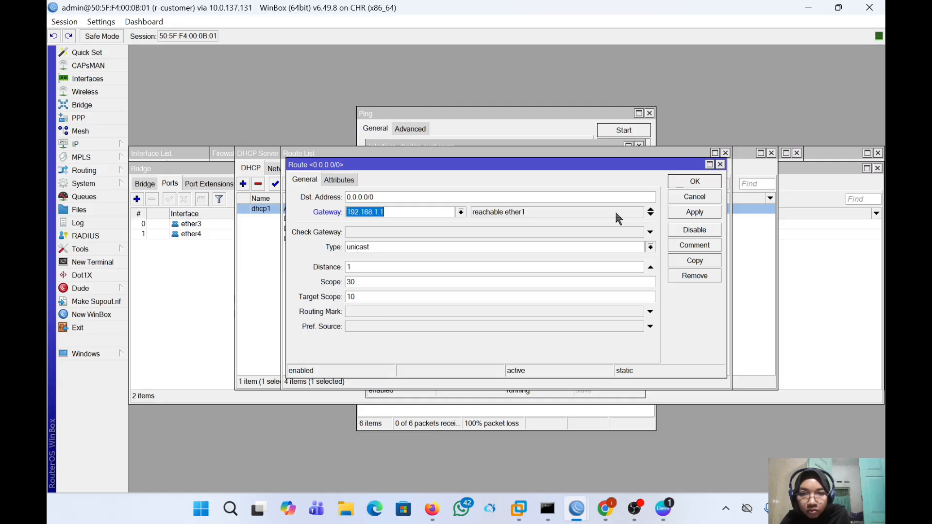
click(650, 215)
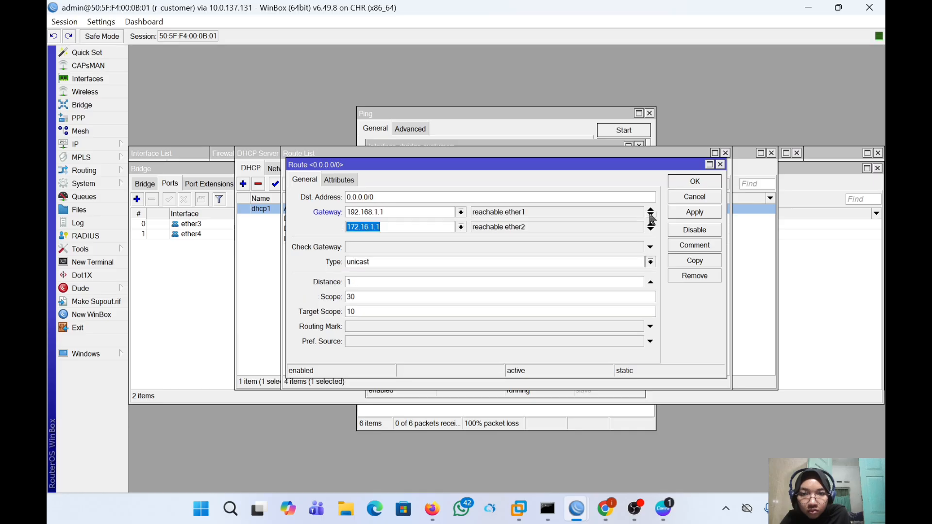
click(651, 215)
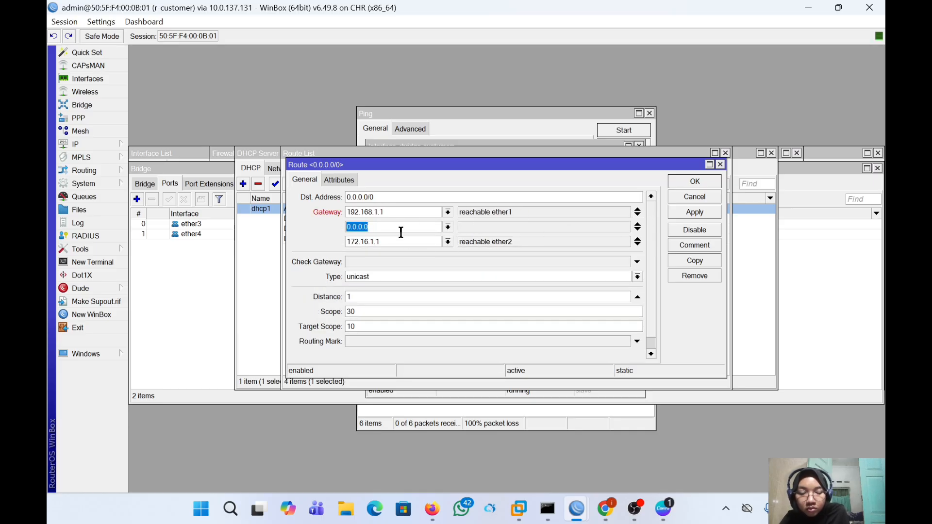
key(BackSpace)
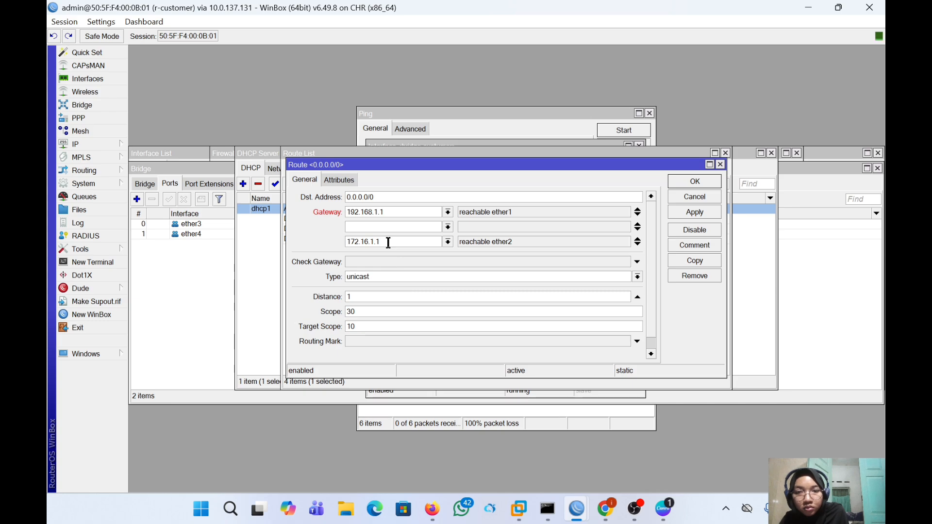
- Copy 172.16.1.1 into the middle gateway and delete the duplicate last address
double_click(388, 242)
key(ctrl+c)
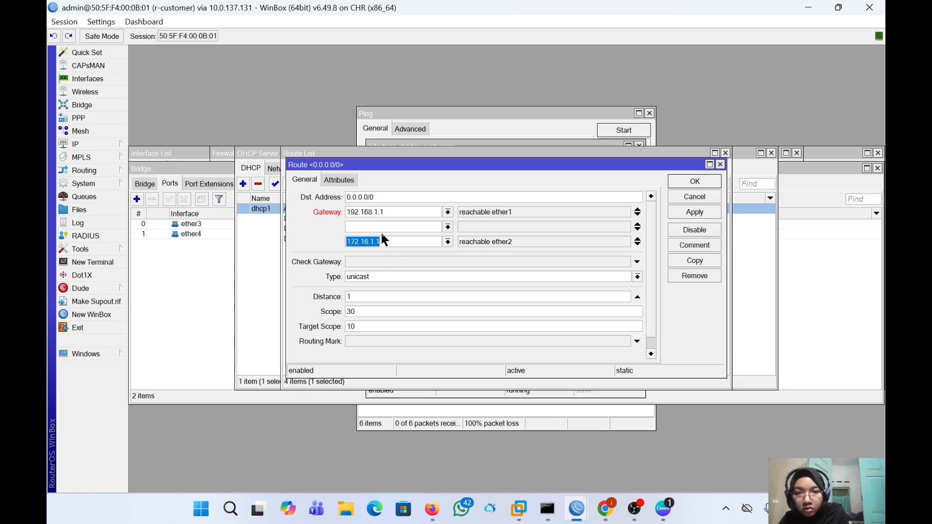
click(377, 226)
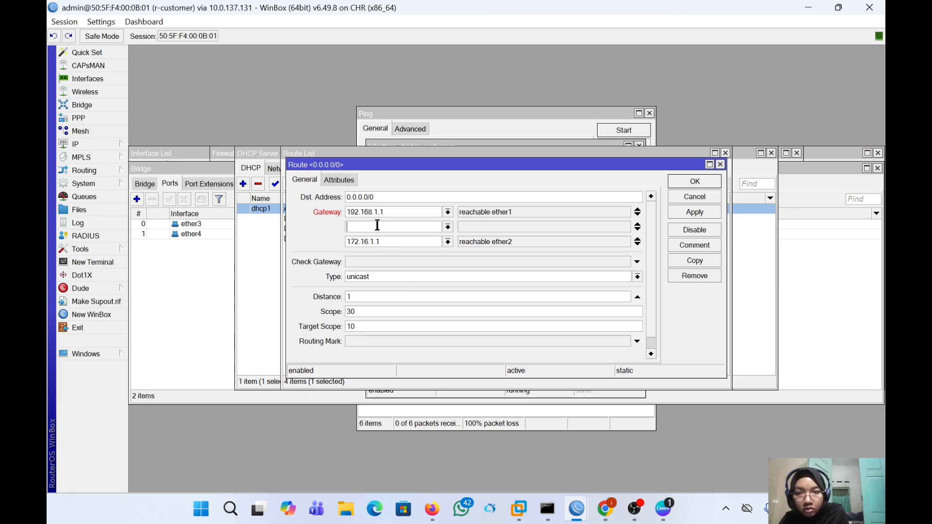
key(ctrl+v)
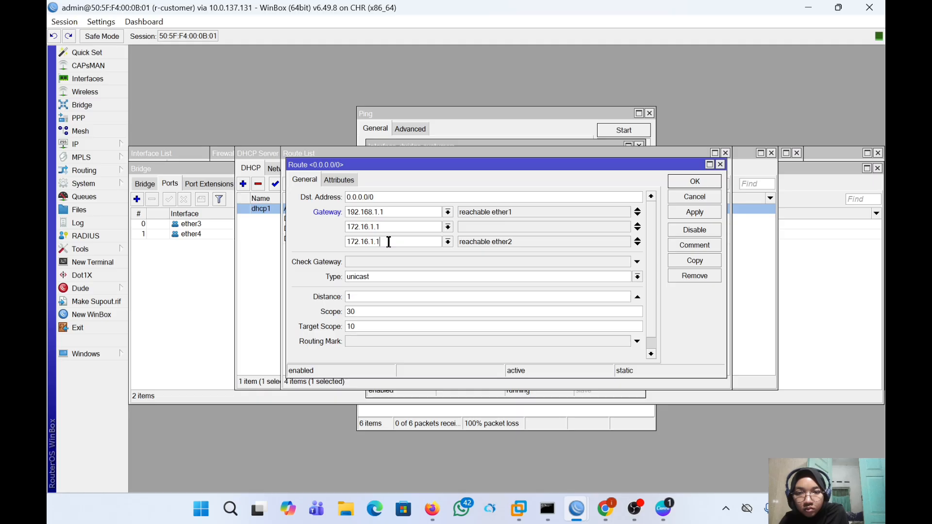
double_click(388, 242)
key(BackSpace)
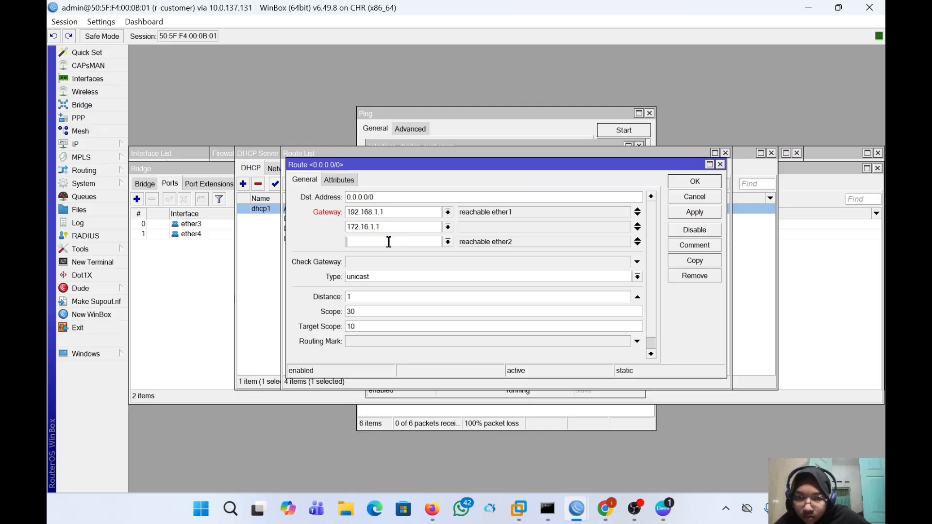
- Rearrange the gateway list back to 192.168.1.1 and 172.16.1.1, removing stray 0.0.0.0 and empty entries
click(637, 232)
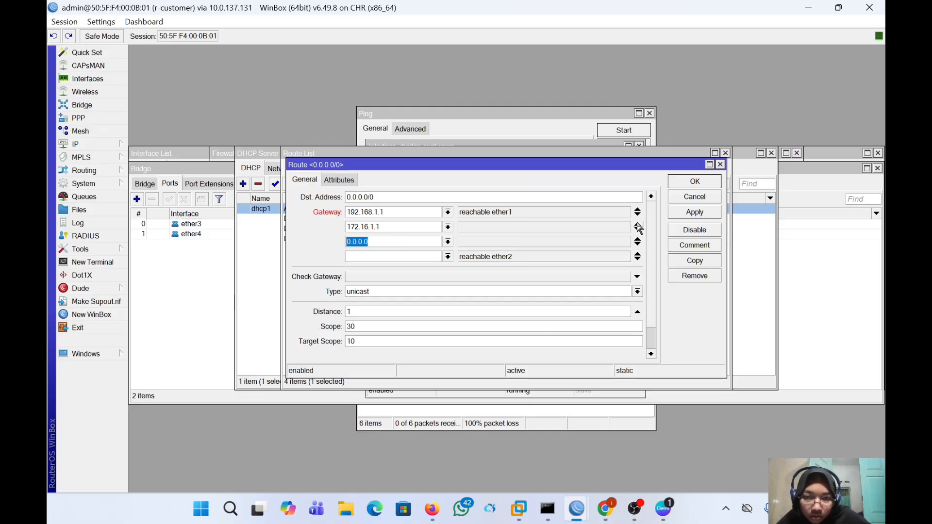
click(637, 230)
click(637, 230)
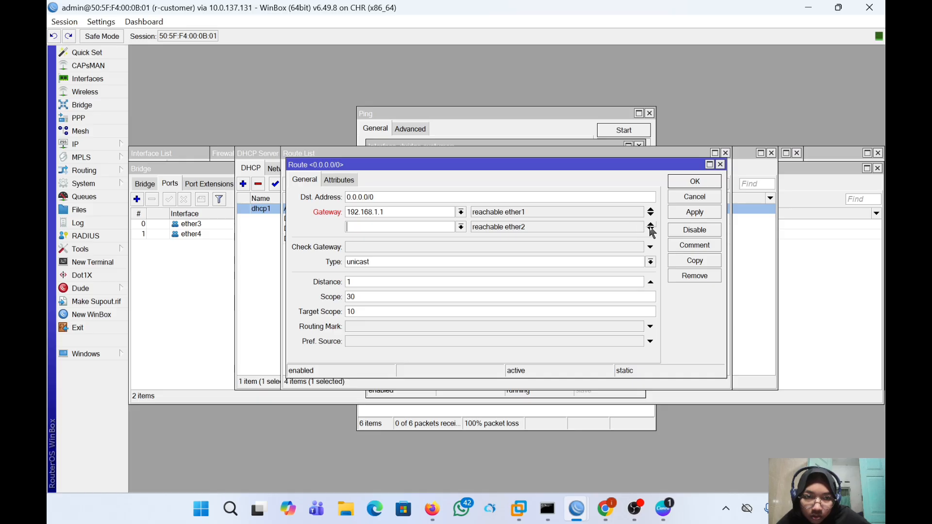
click(651, 228)
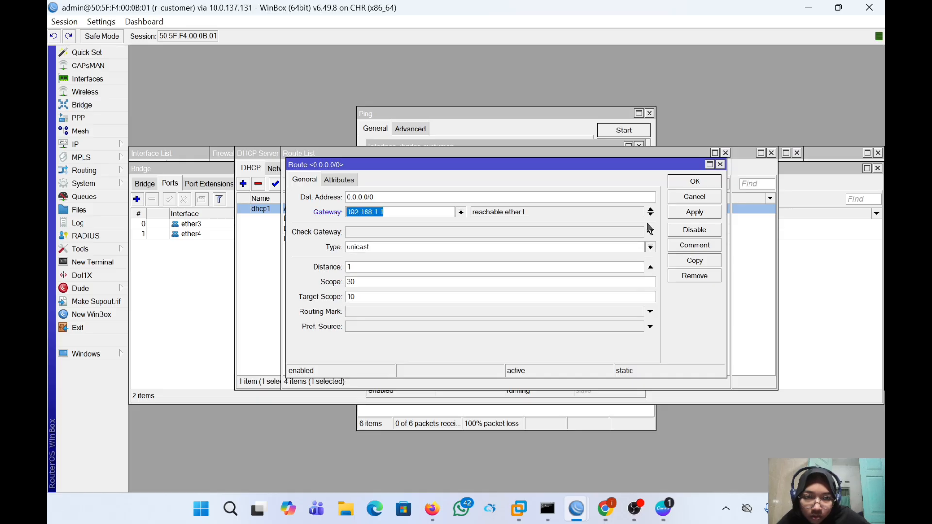
click(650, 214)
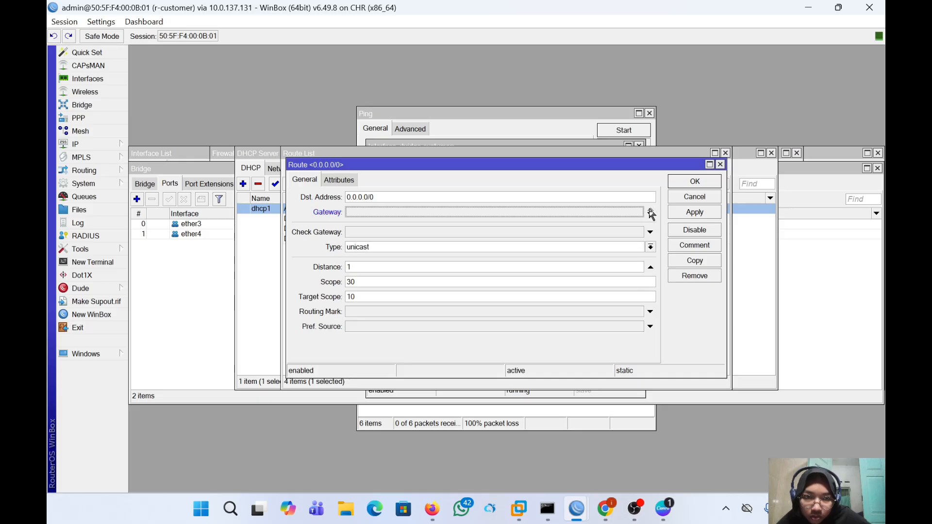
click(650, 216)
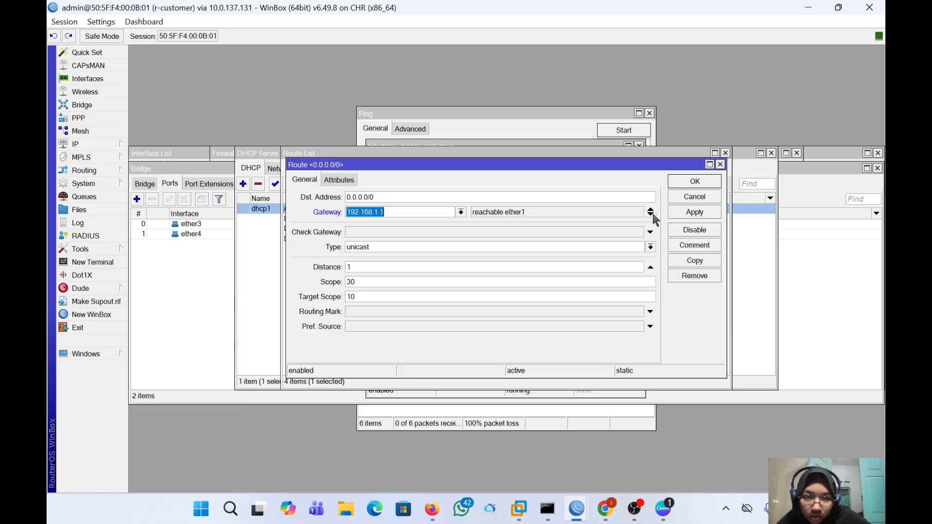
click(651, 216)
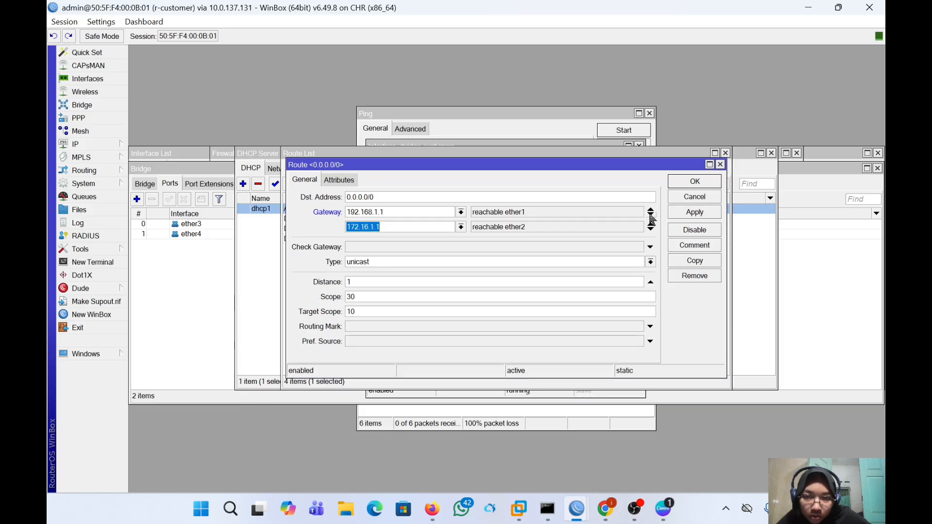
click(651, 216)
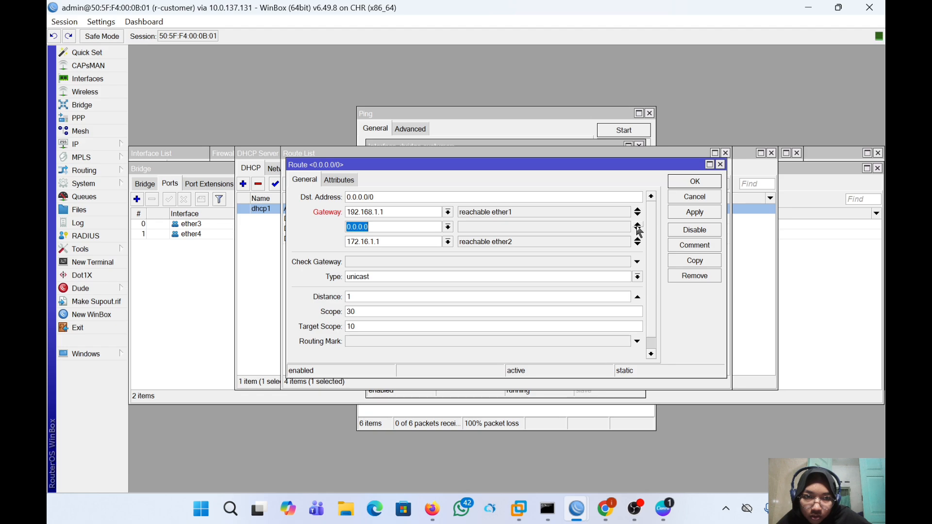
click(638, 230)
key(ctrl+c)
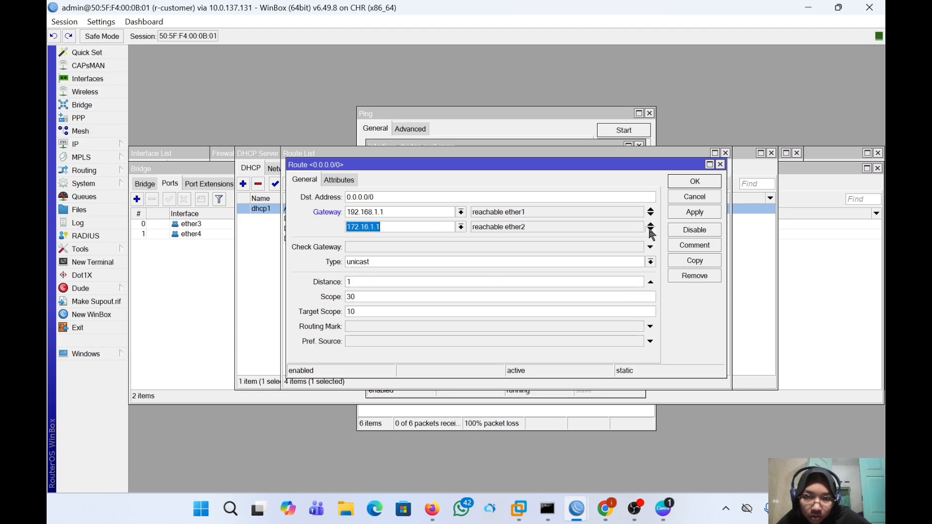
- Add three more 172.16.1.1 gateways, four in total after 192.168.1.1, and apply
click(651, 230)
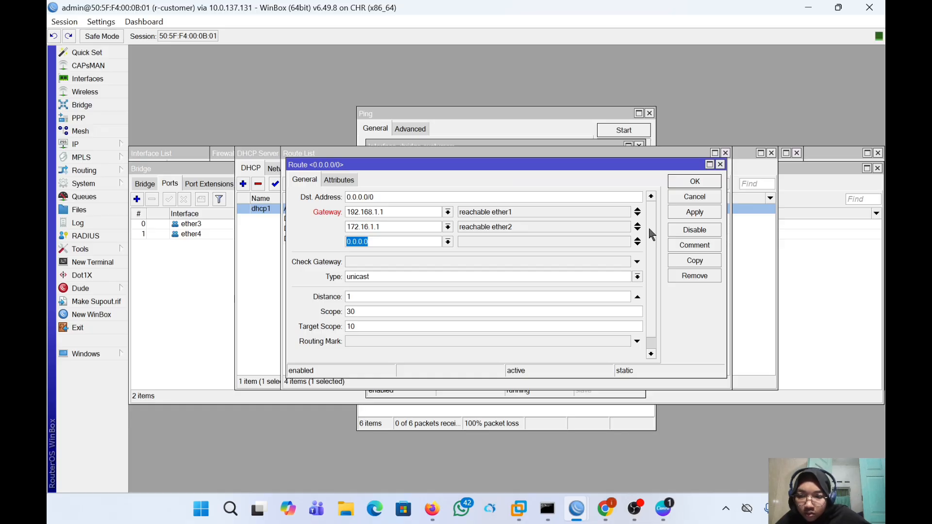
key(BackSpace)
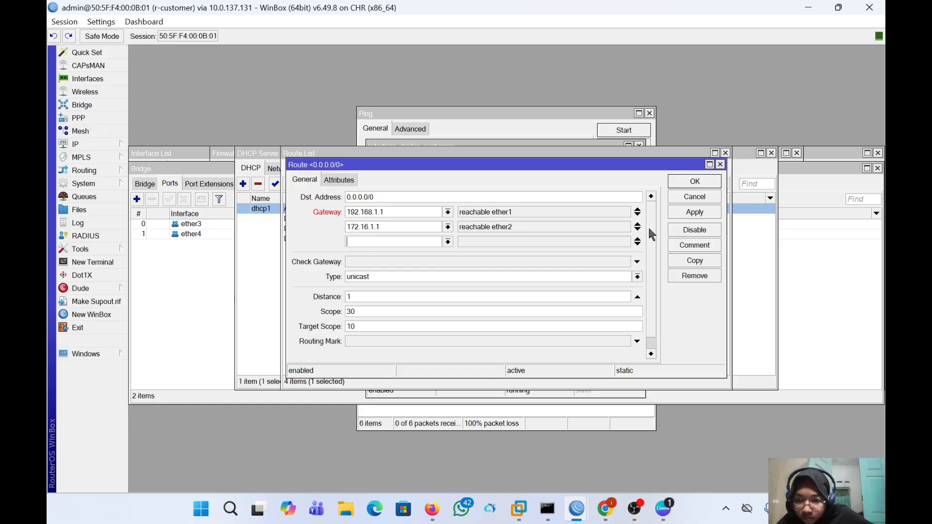
text(17)
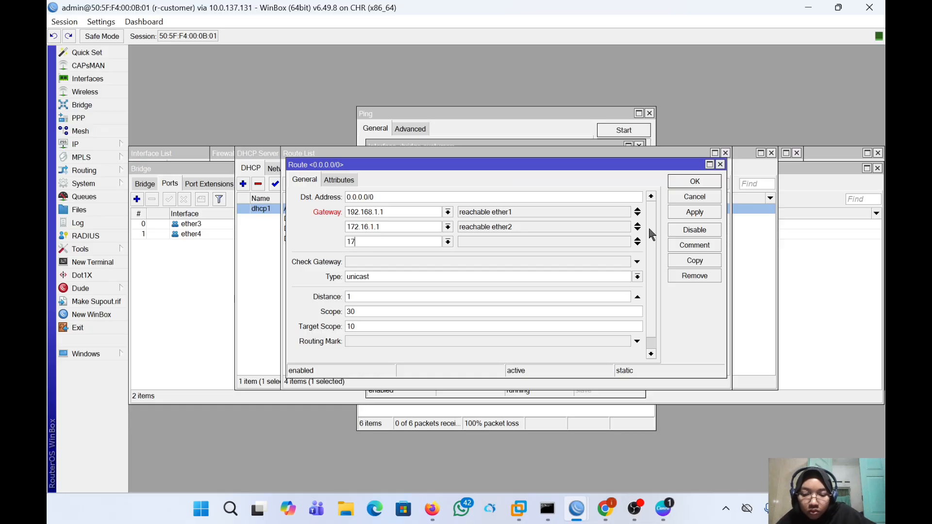
text(2.)
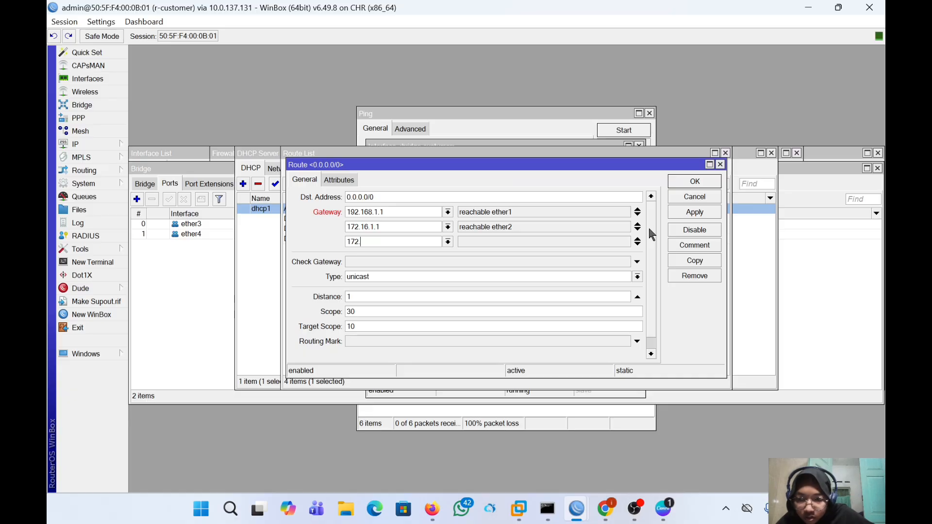
text(1)
text(6)
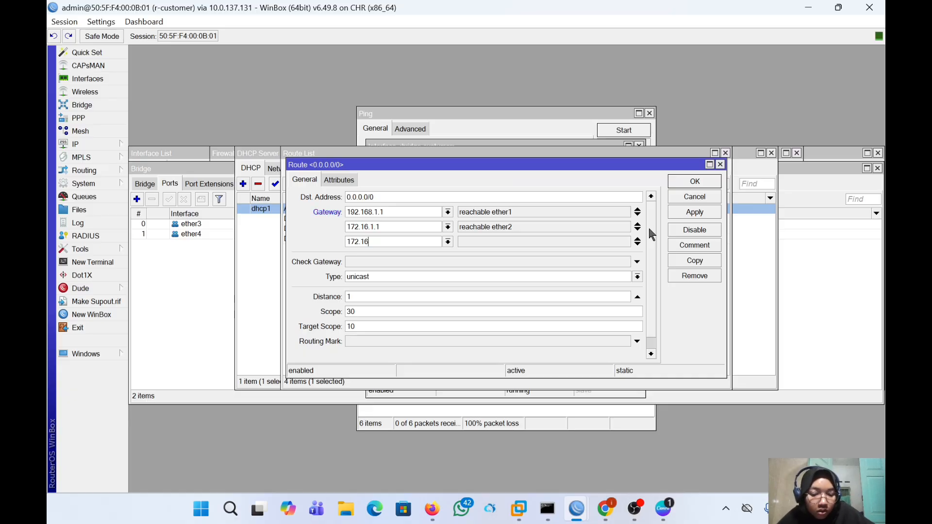
text(.1.1)
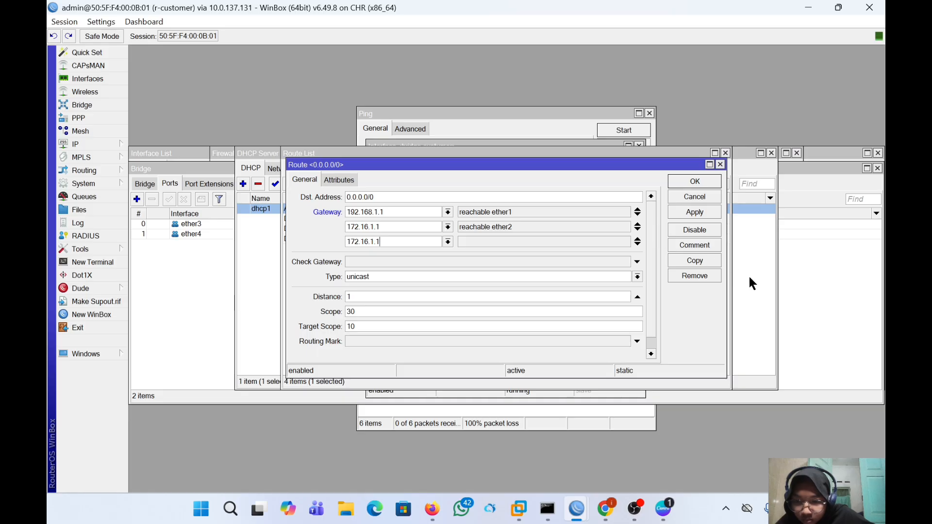
click(637, 245)
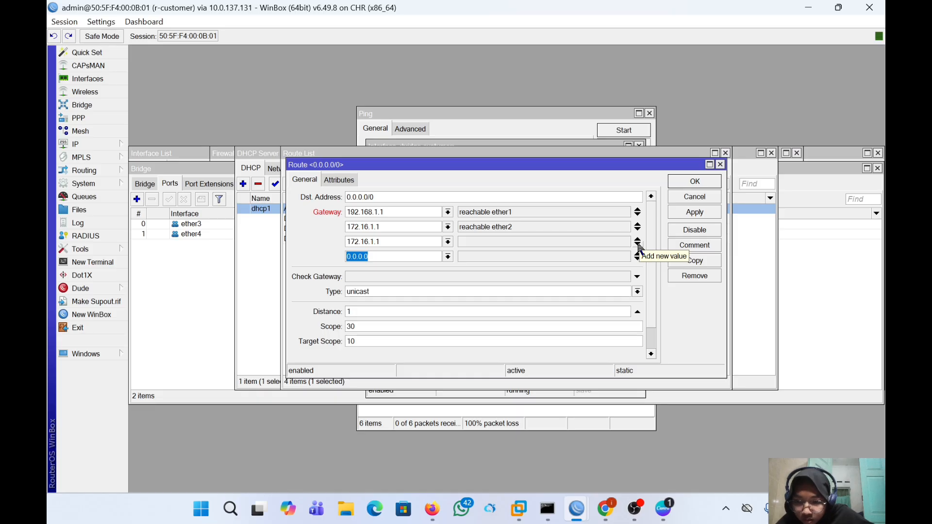
key(BackSpace)
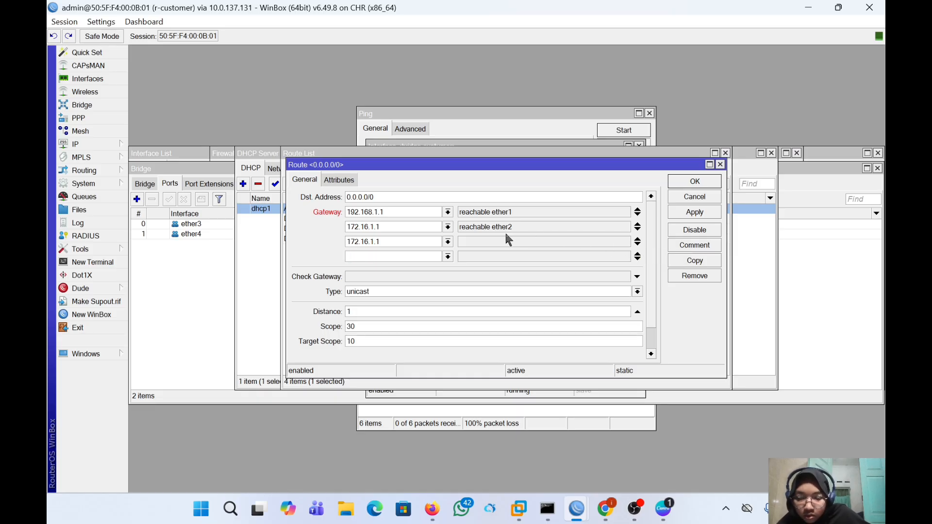
key(ctrl+v)
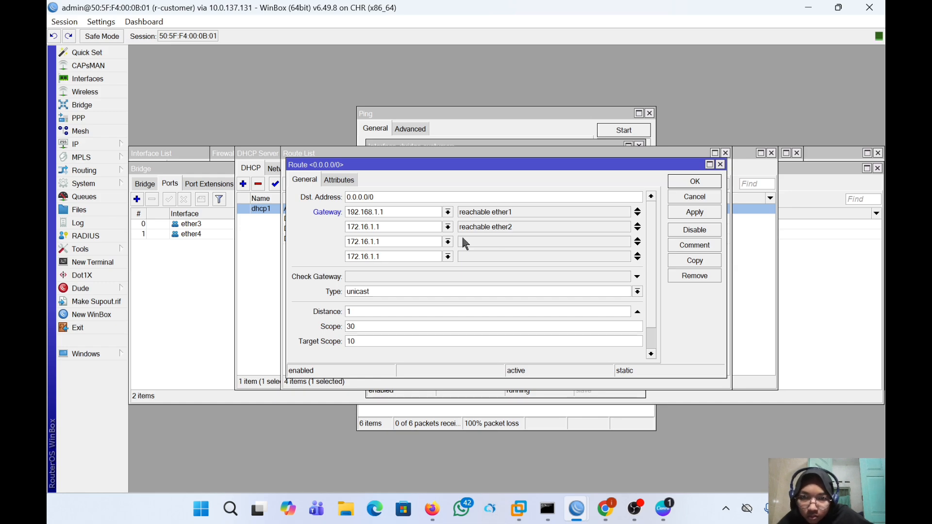
click(637, 259)
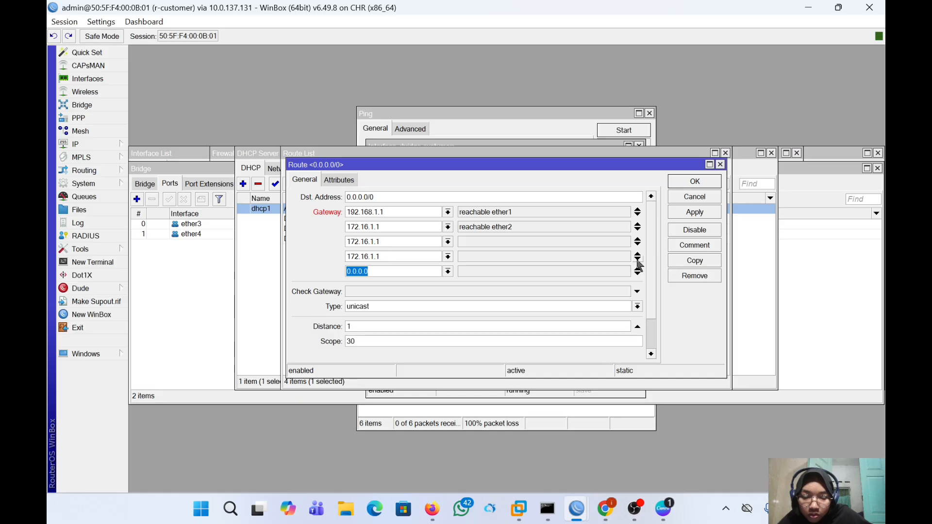
text(172.16.1.1)
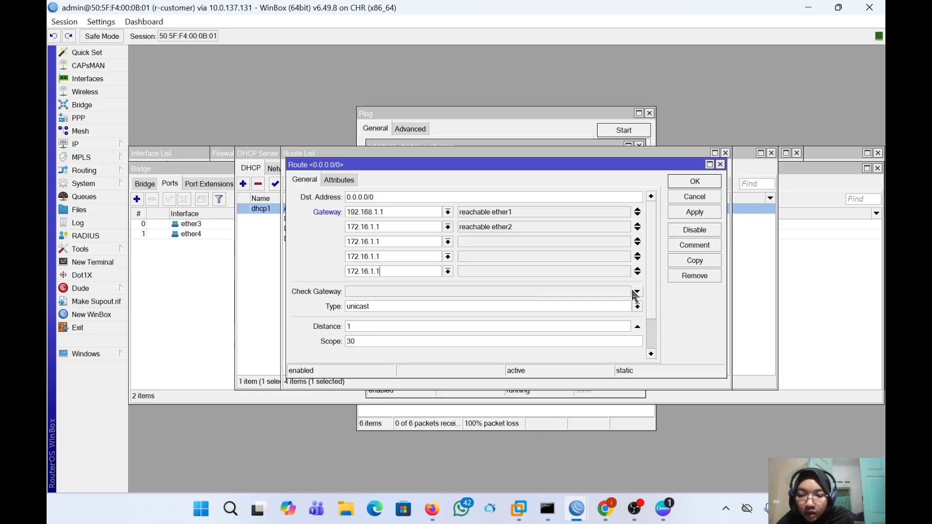
click(689, 213)
- Save the route with OK, leaving both gateways reachable, and open the Tools menu
click(693, 182)
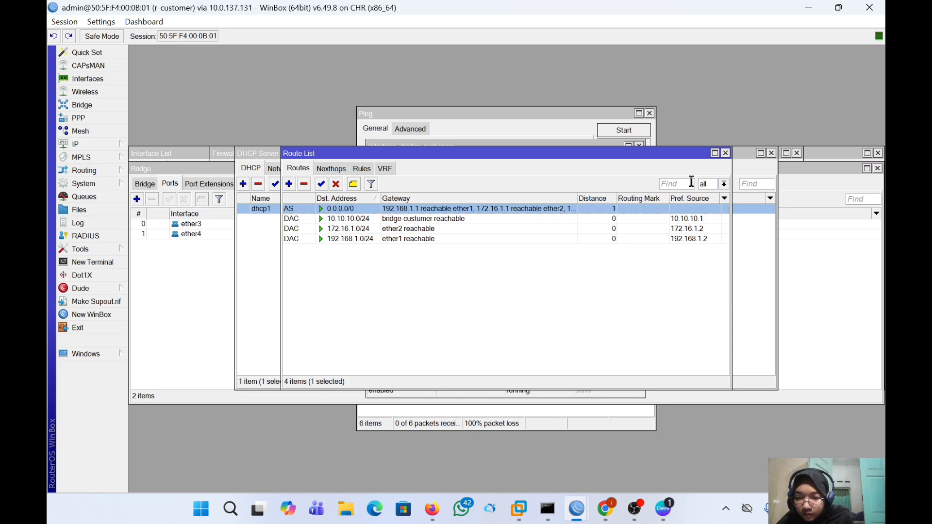
click(112, 249)
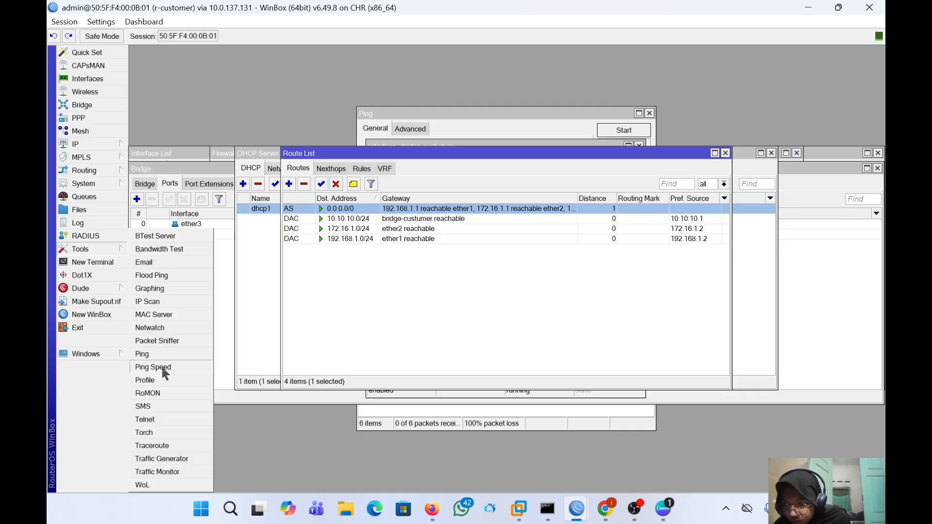
- Open the Traceroute tool and clear its default 0.0.0.0 destination
click(158, 447)
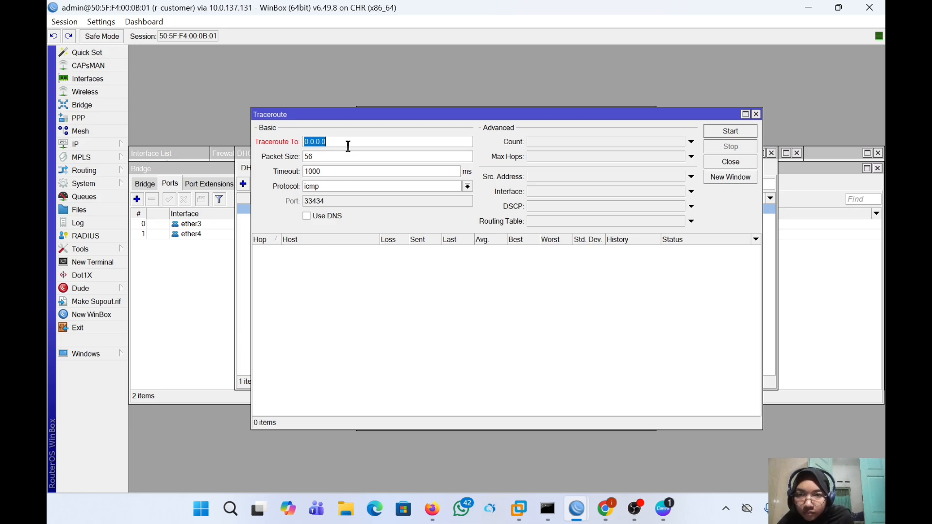
key(BackSpace)
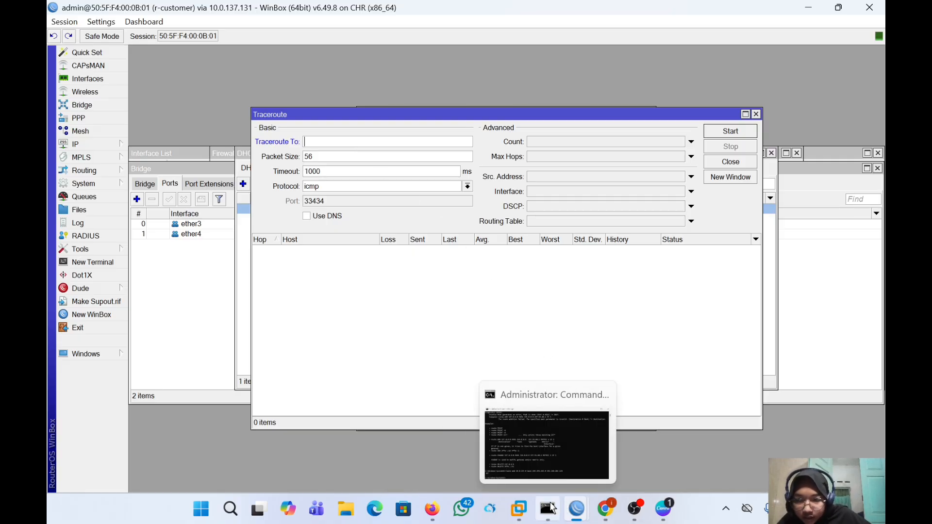
- In Command Prompt, erase the stray characters from the command line
click(549, 508)
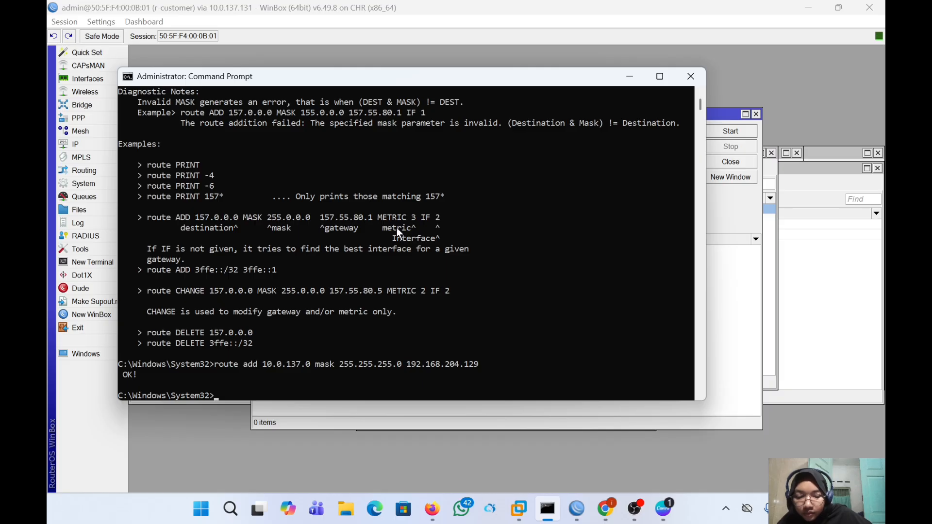
key(ctrl+l)
click(456, 291)
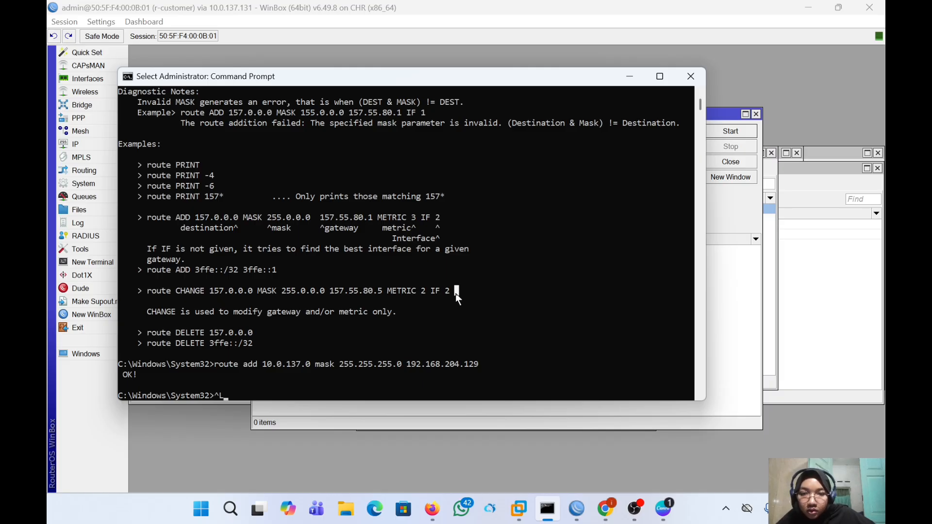
text(l)
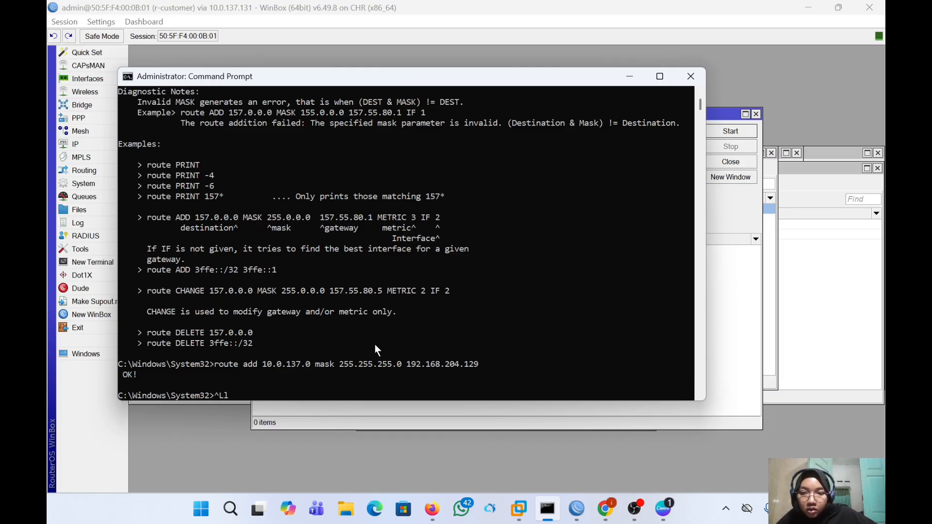
click(258, 385)
key(BackSpace)
key(BackSpace)
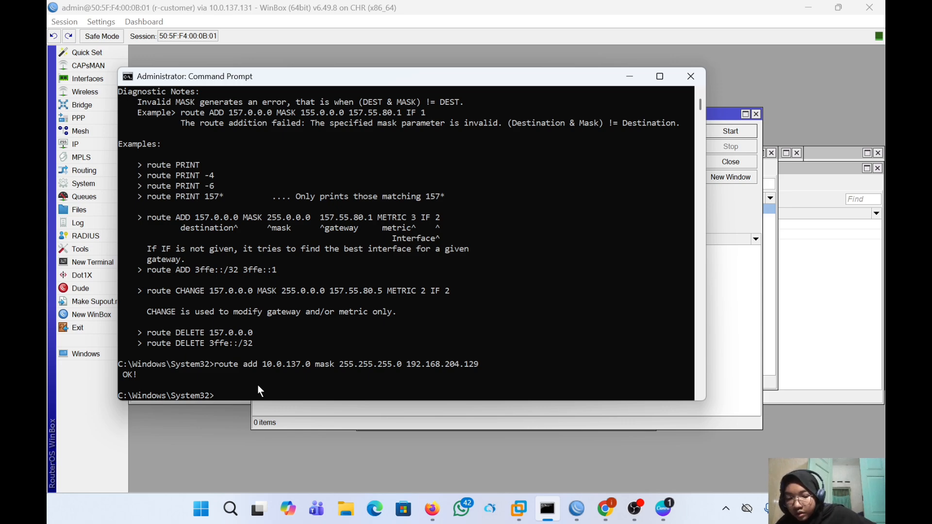
- Run nslookup on facebook.com and copy its IPv4 address 157.240.208.35
text(nslookup)
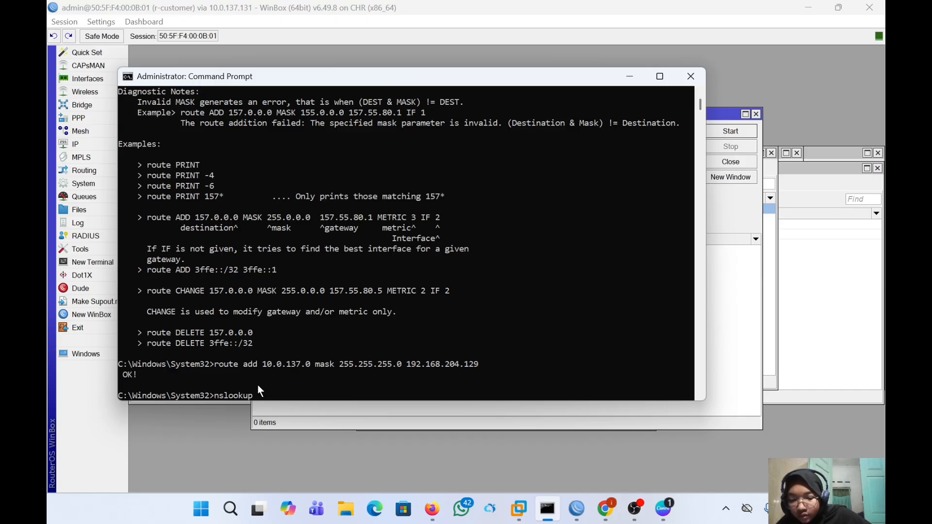
text(fa)
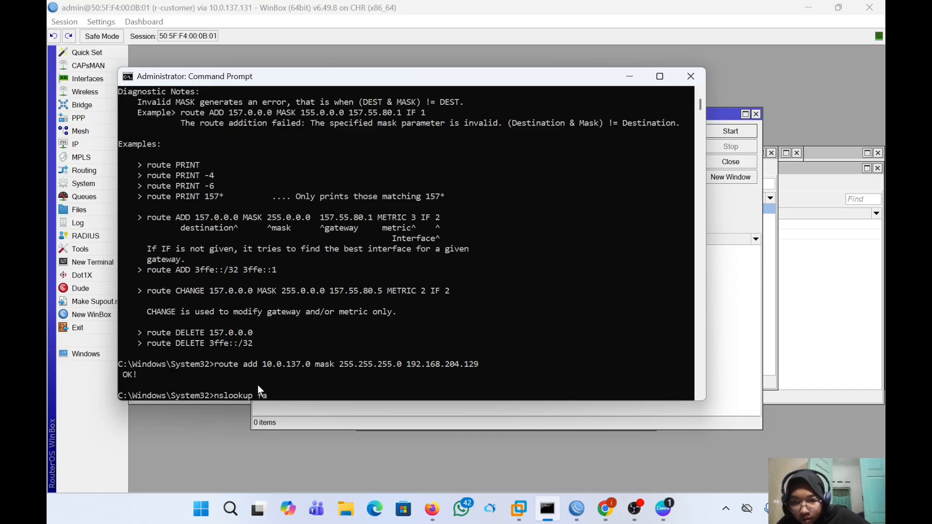
text(ce)
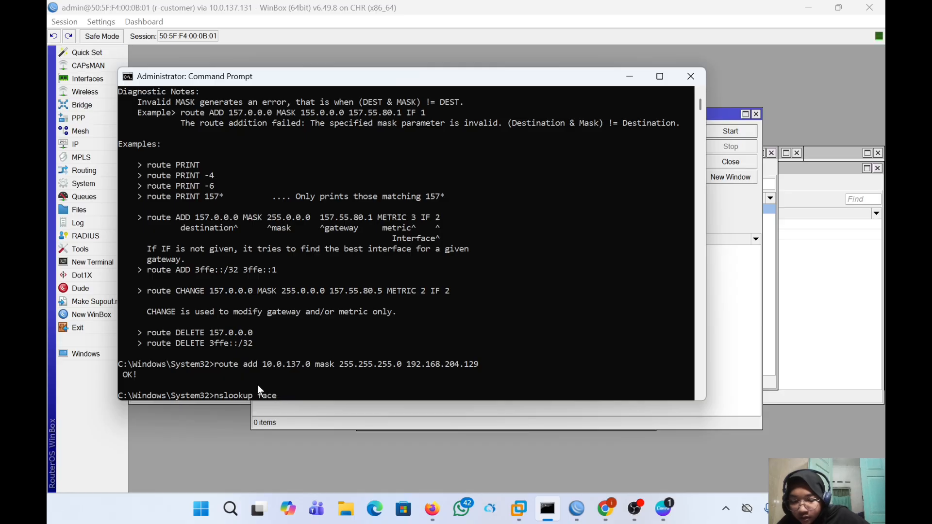
text(book)
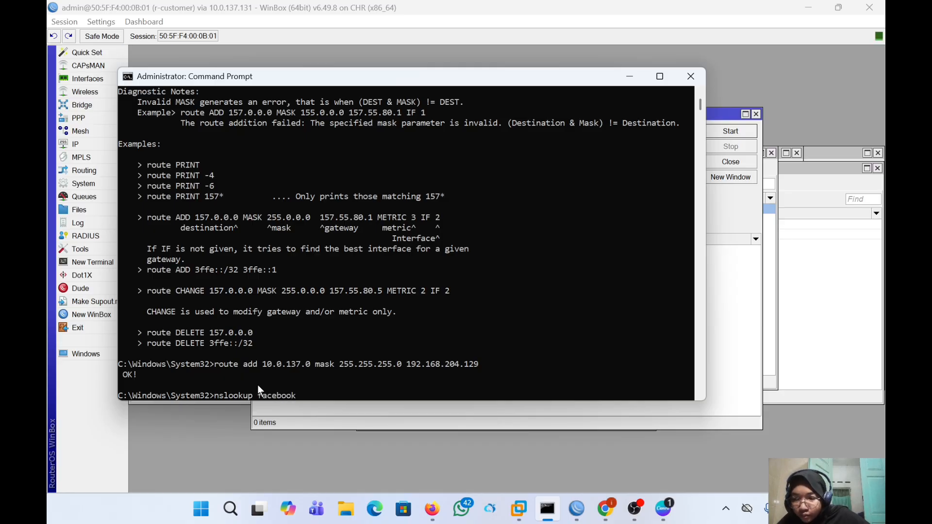
text(.)
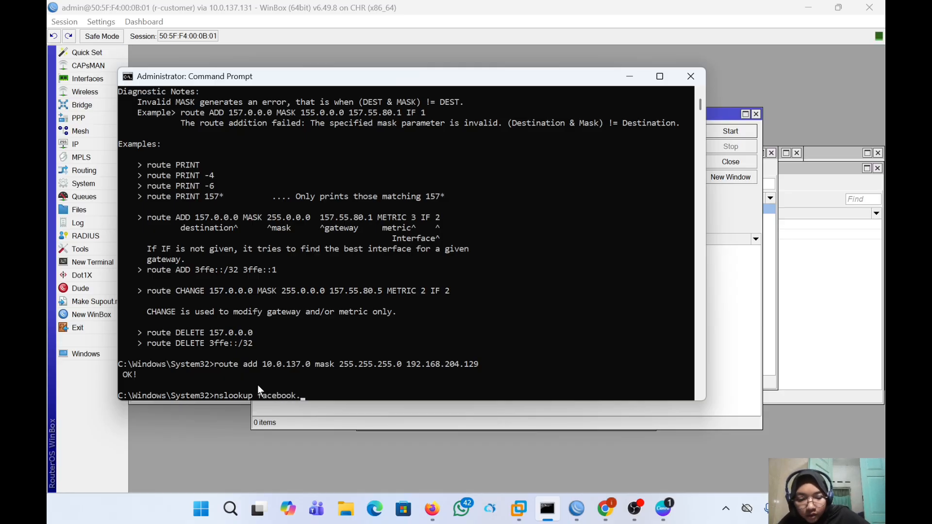
text(com)
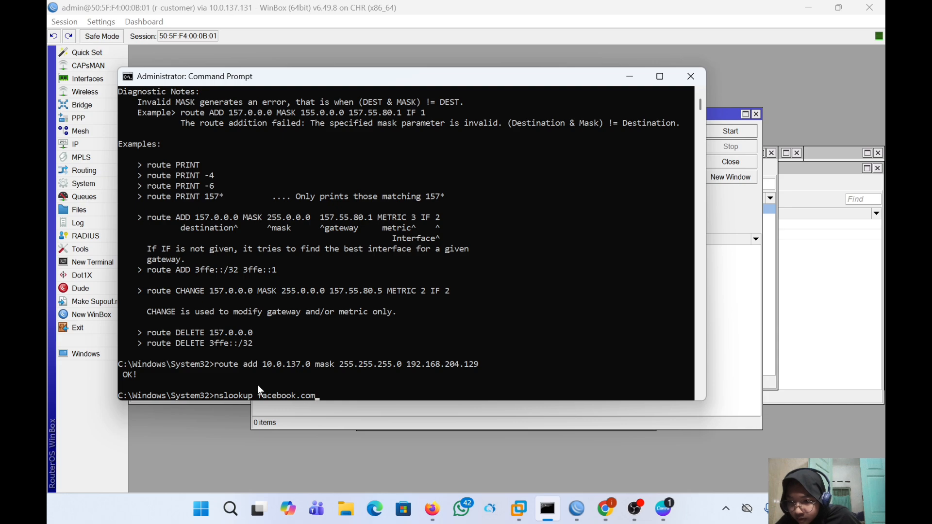
key(Return)
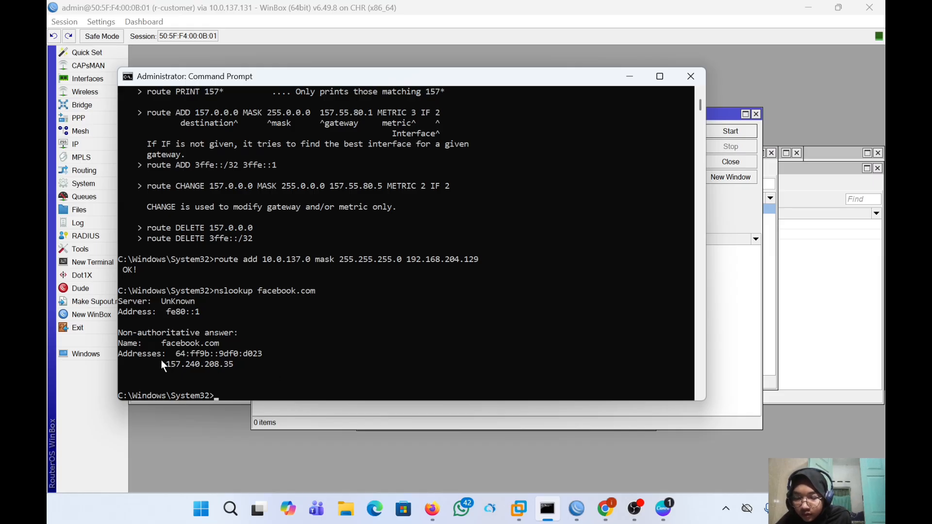
drag(162, 364, 239, 372)
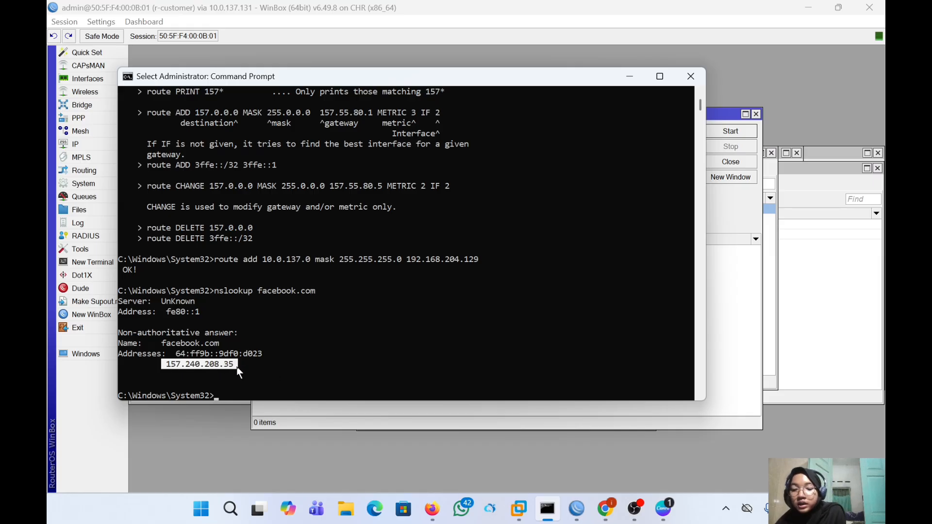
key(ctrl+c)
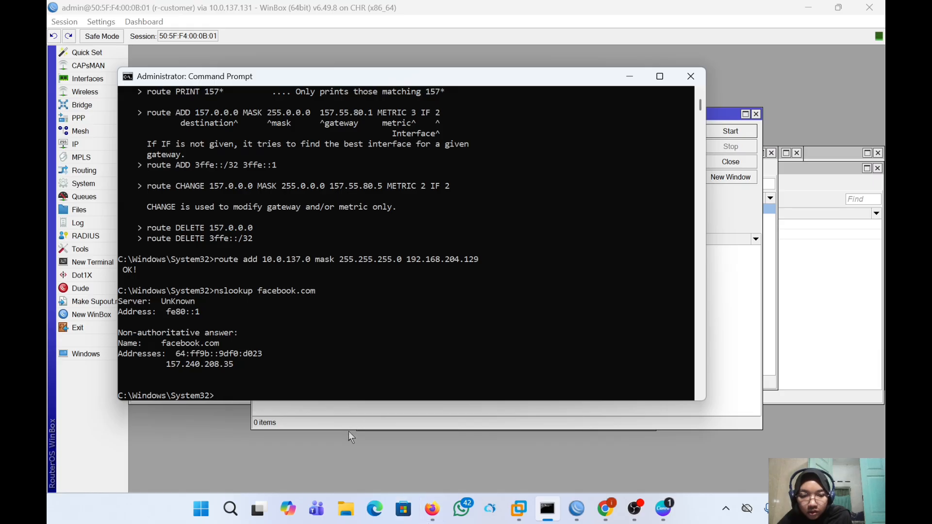
- Traceroute to the pasted 157.240.208.35, stopping once hop 4 (172.16.1.2) reports host unreachable
mouse_move(576, 508)
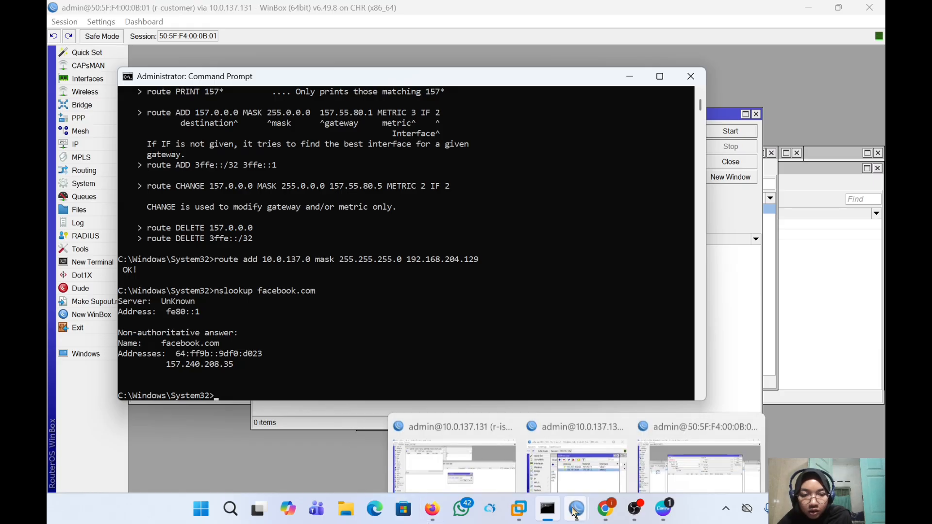
click(665, 447)
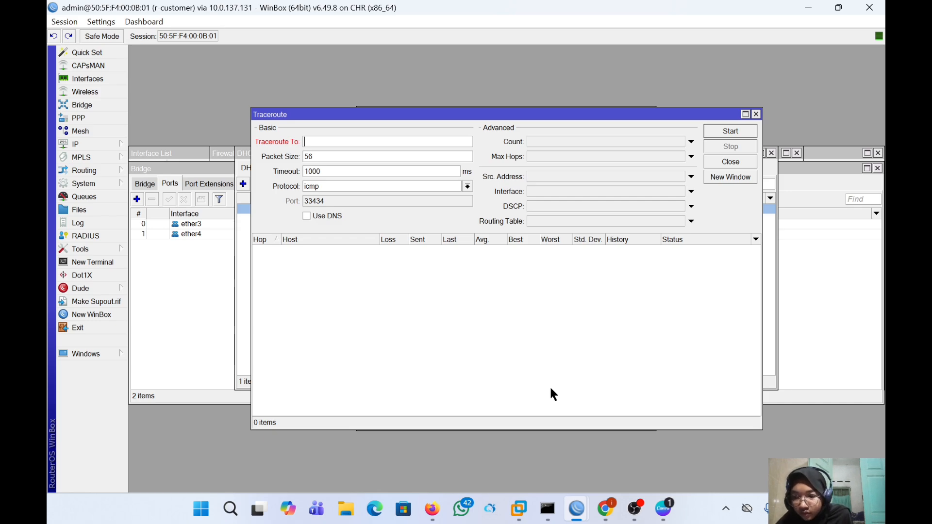
right_click(401, 140)
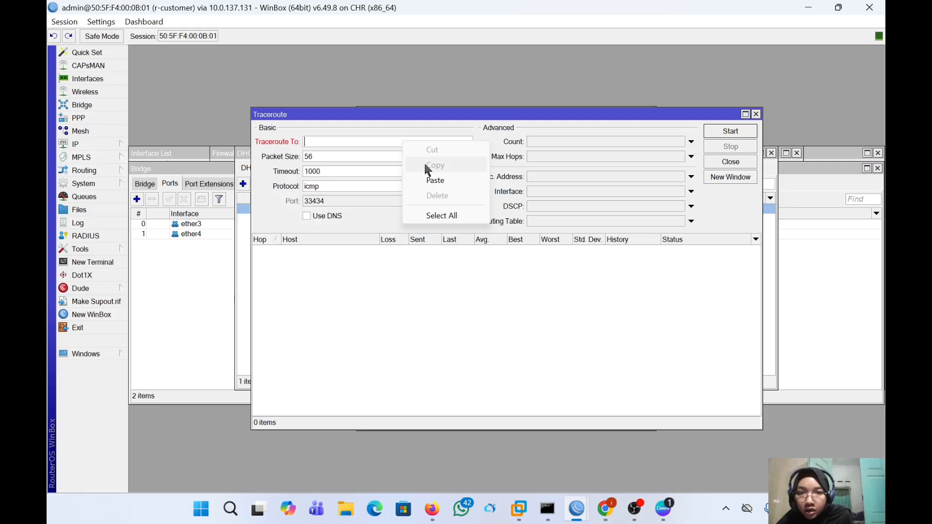
click(433, 181)
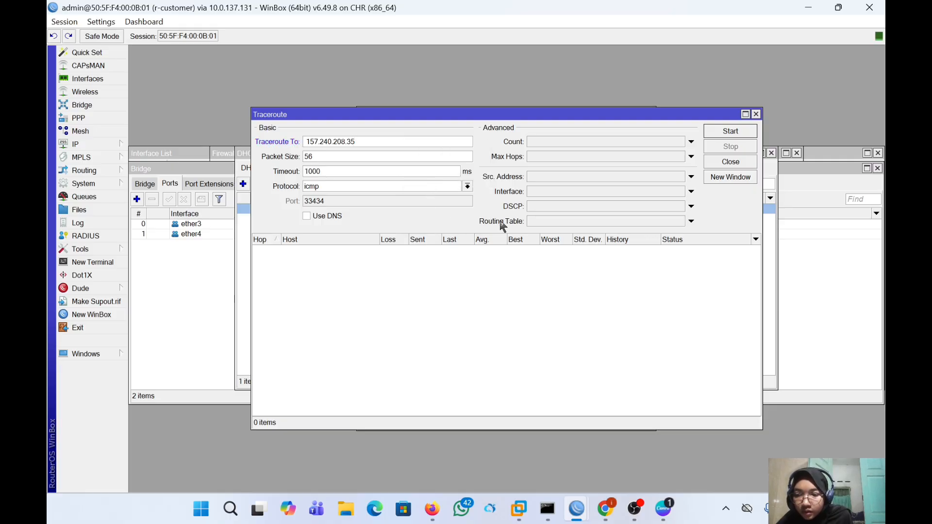
click(717, 132)
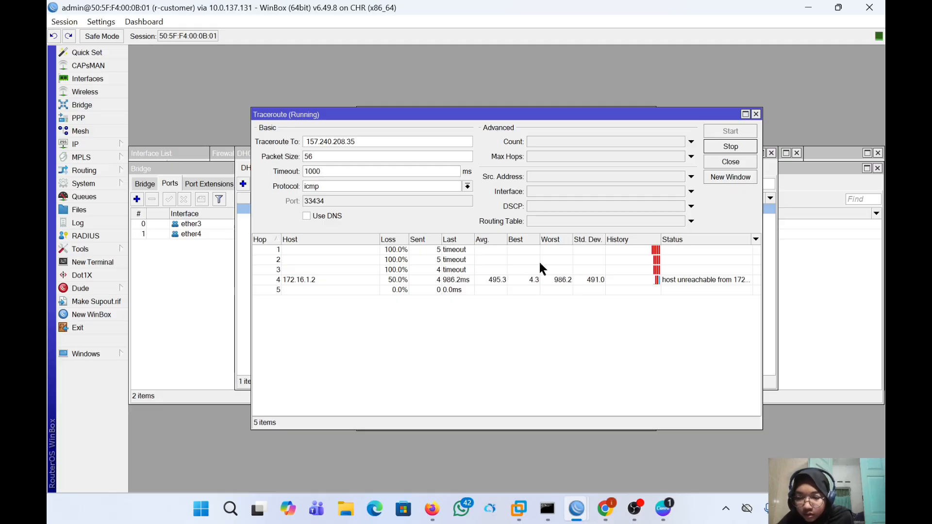
click(730, 146)
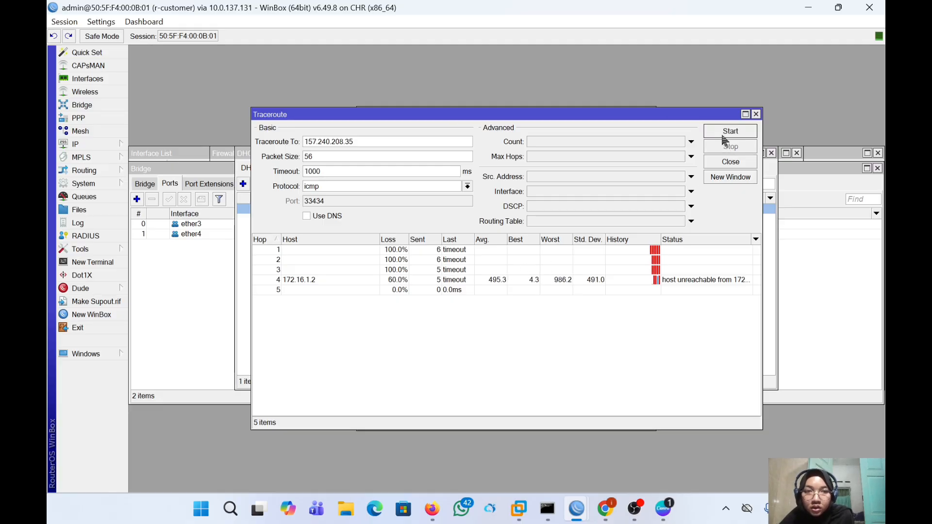
click(745, 114)
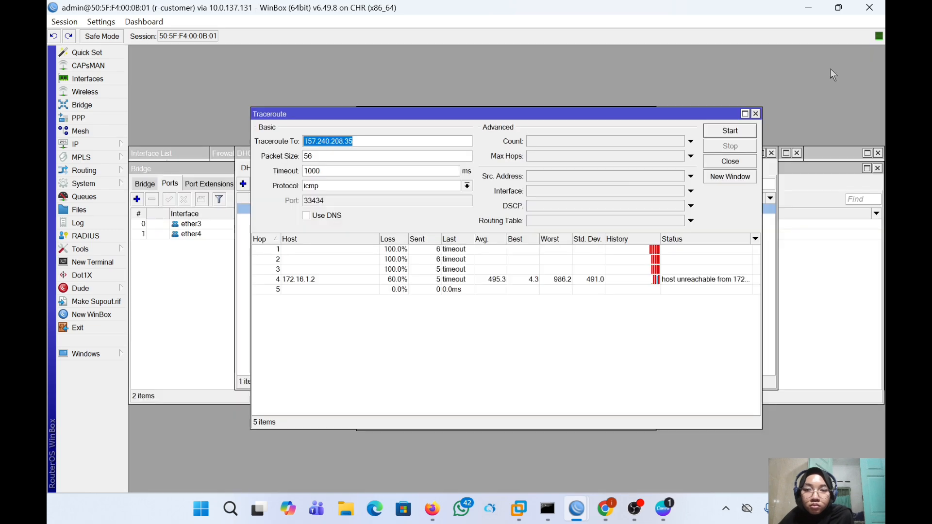
- Restore and close the Traceroute window to reveal the route list
click(868, 50)
click(755, 113)
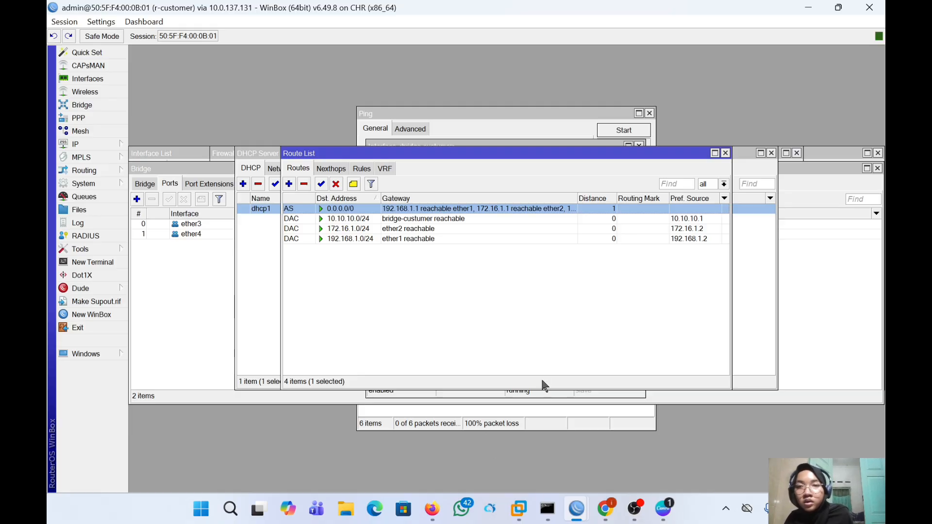
- Open VPC 2's console and assign it 10.10.10.12/24, trying a separate gateway command
click(432, 508)
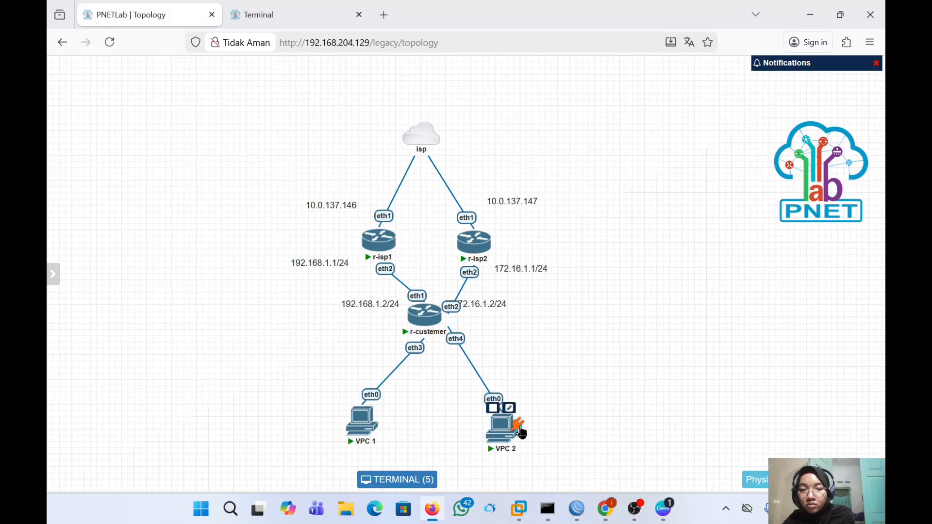
click(503, 430)
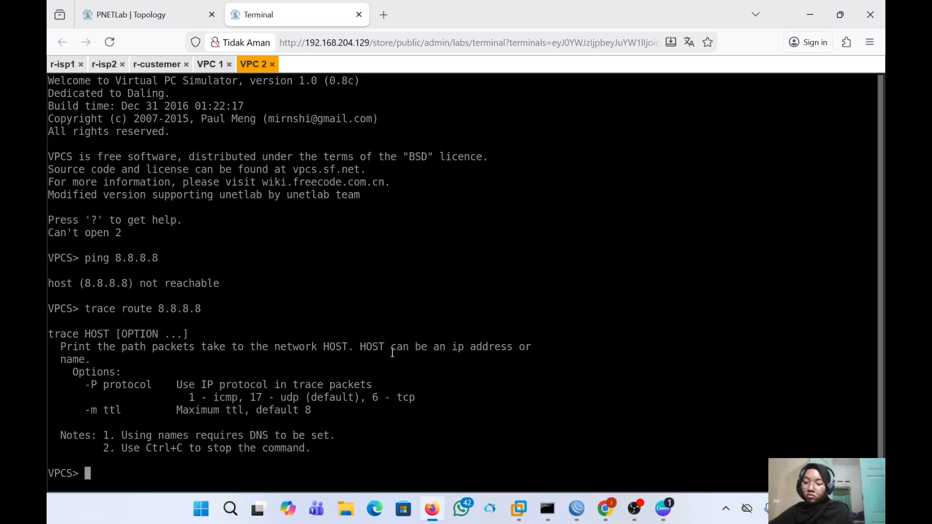
text(ip 10.10)
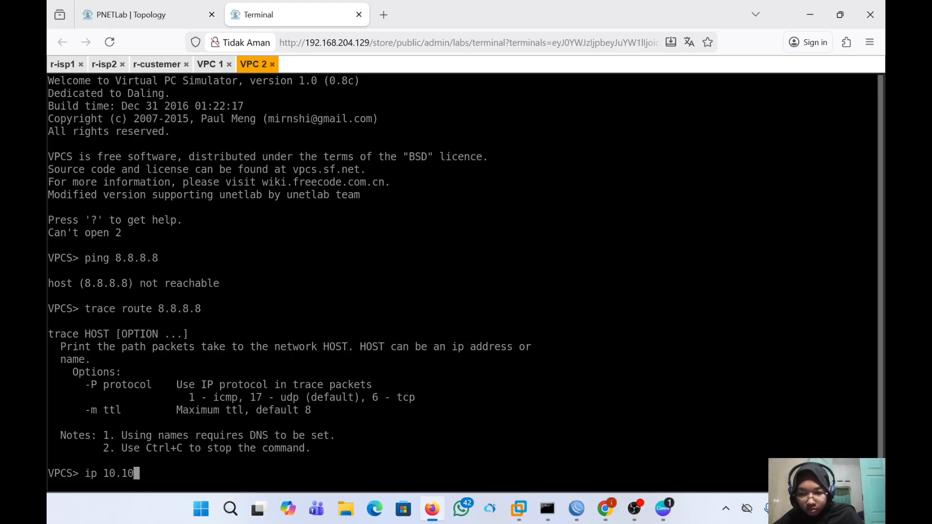
text(.10.12/24)
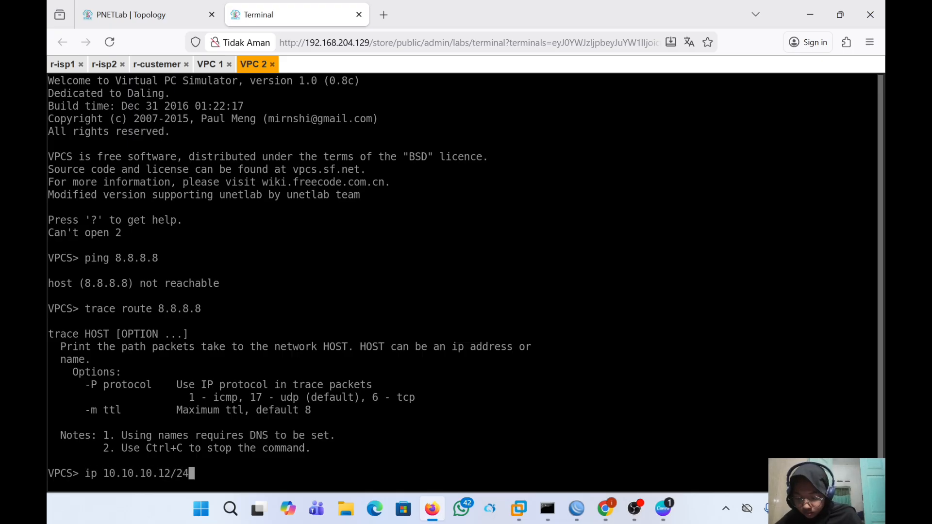
key(Return)
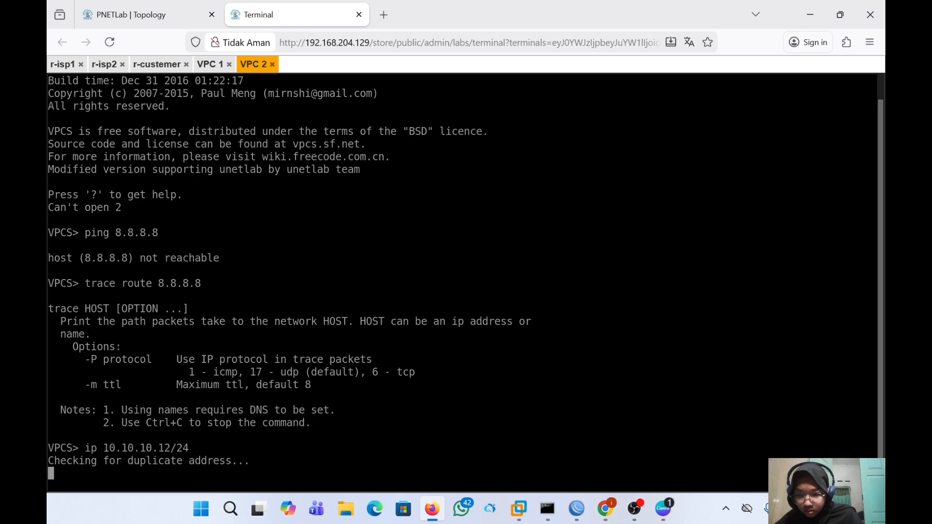
text(ga)
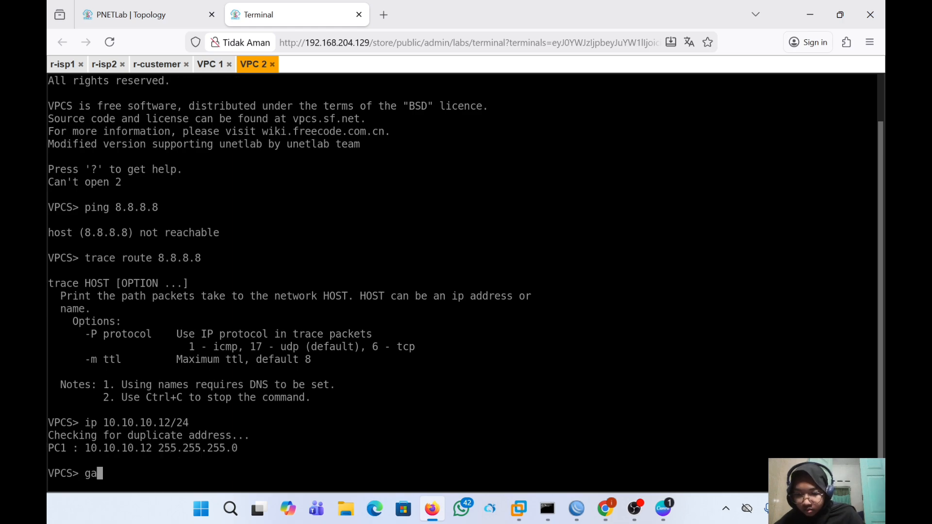
text(teway 10.10.10.10)
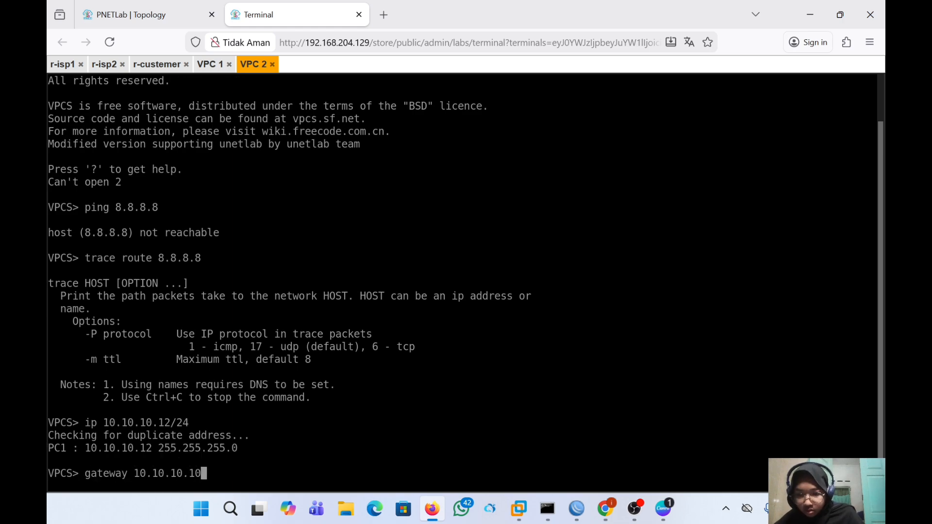
key(BackSpace)
key(Return)
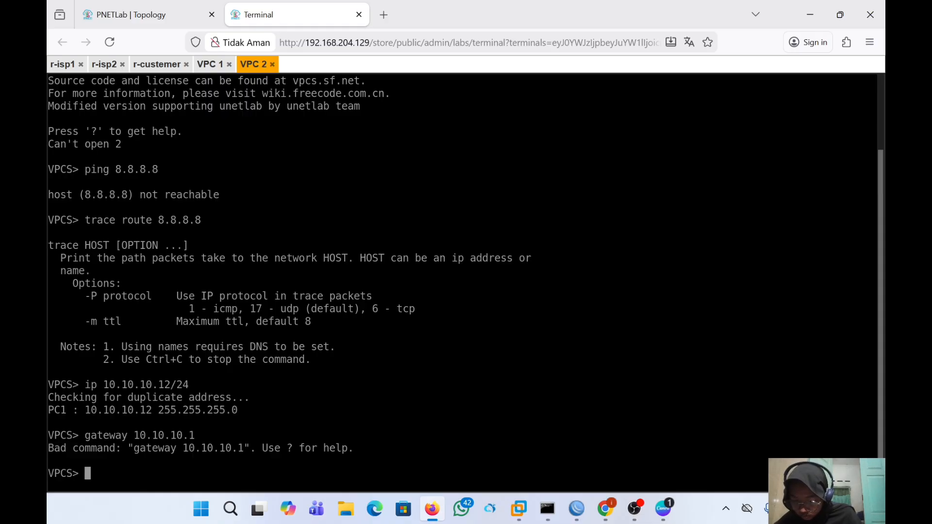
- Reapply 10.10.10.12/24 with gateway 10.10.10.1, set DNS 8.8.8.8, and run show ip
key(Up)
key(Up)
text(10)
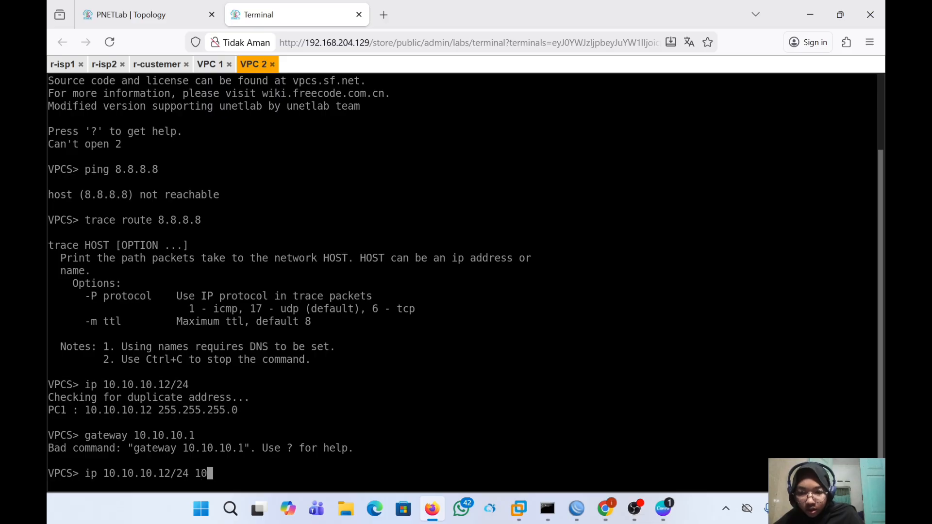
text(.10.10)
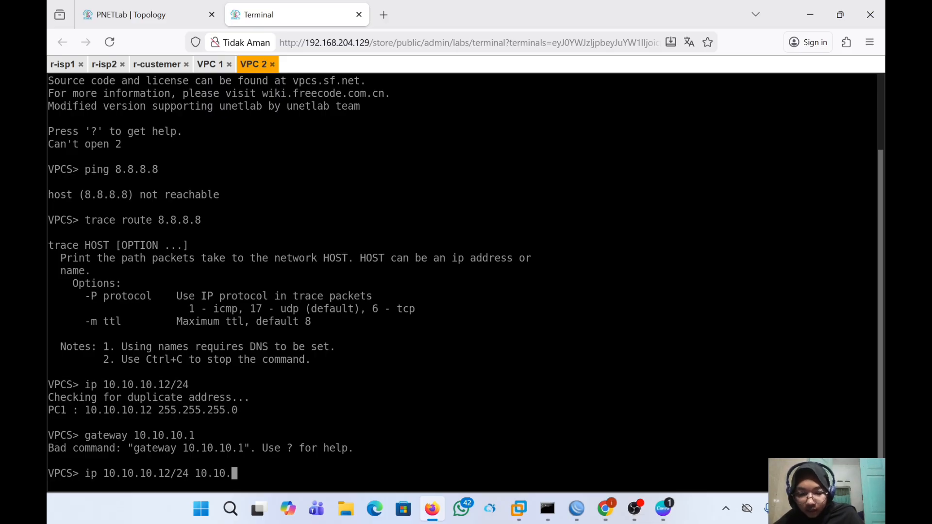
text(.)
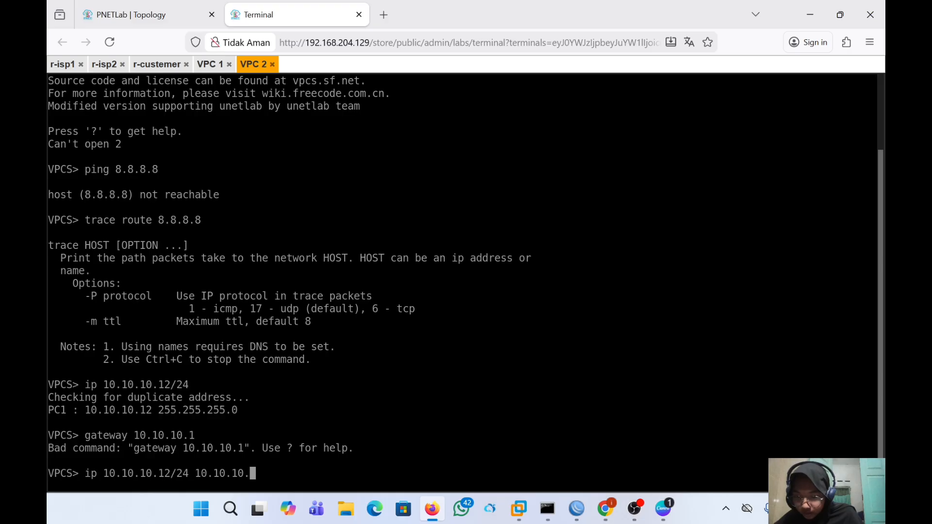
text(1)
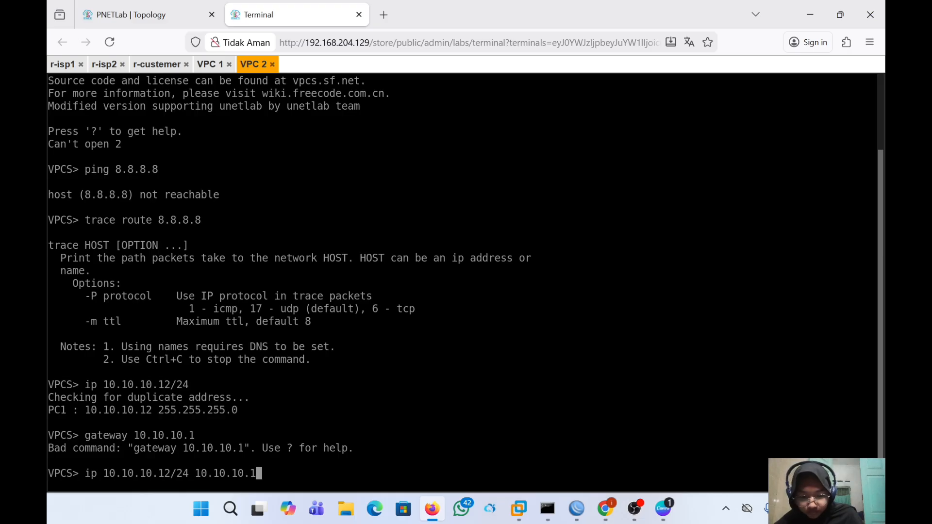
text(/24)
key(Return)
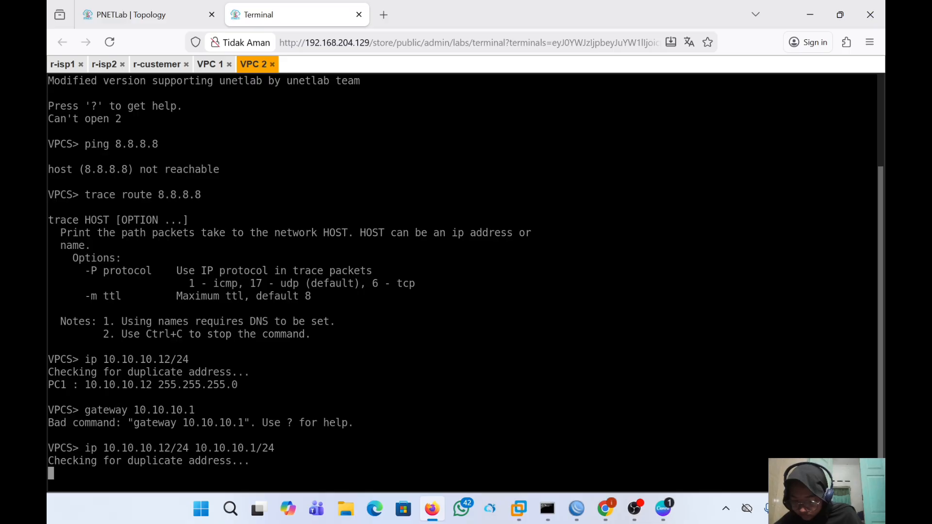
text(ip d)
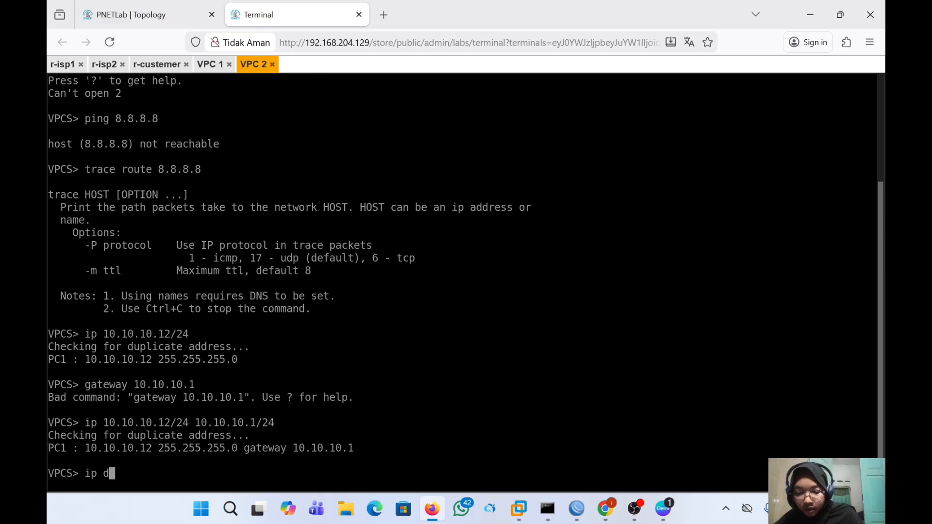
text(ns )
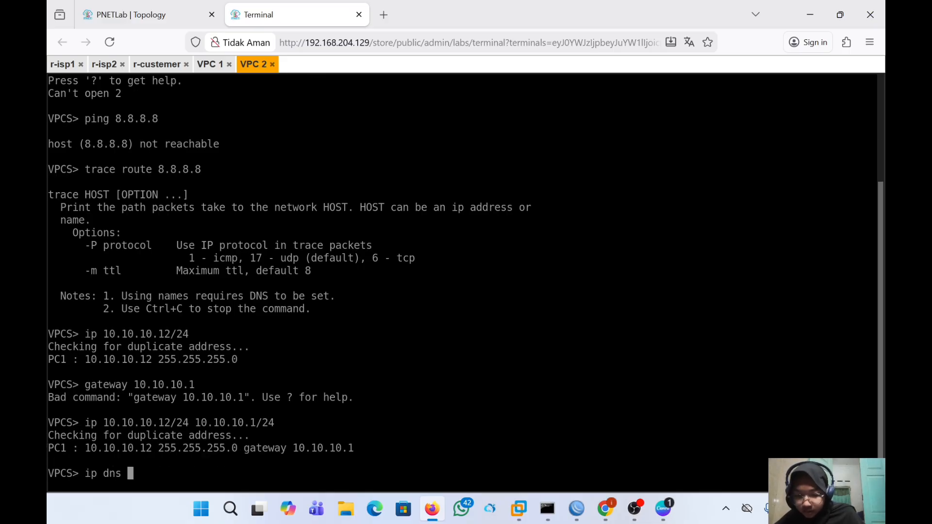
text(8.8.8.8)
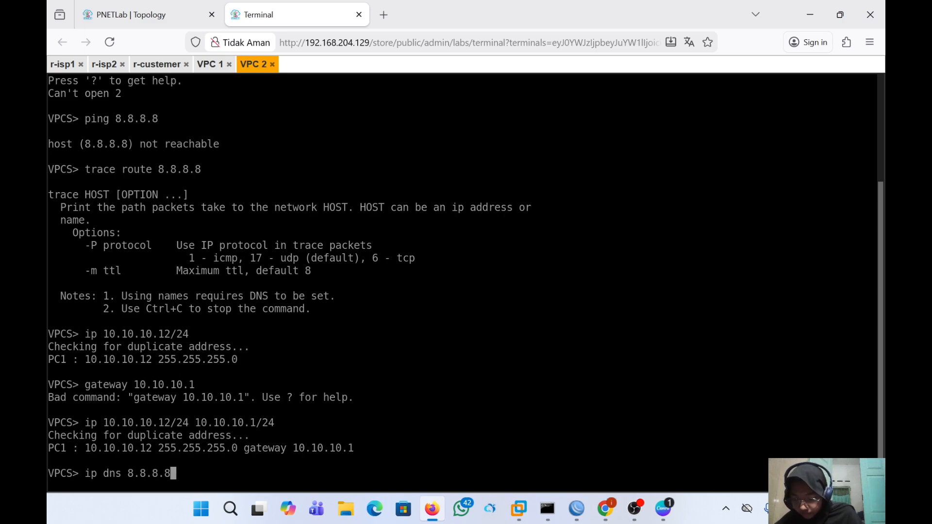
key(Return)
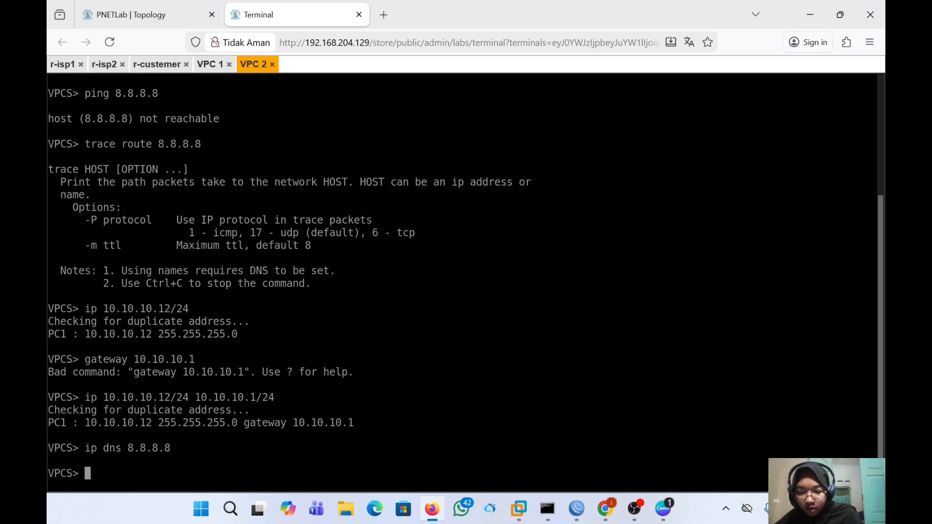
text(show)
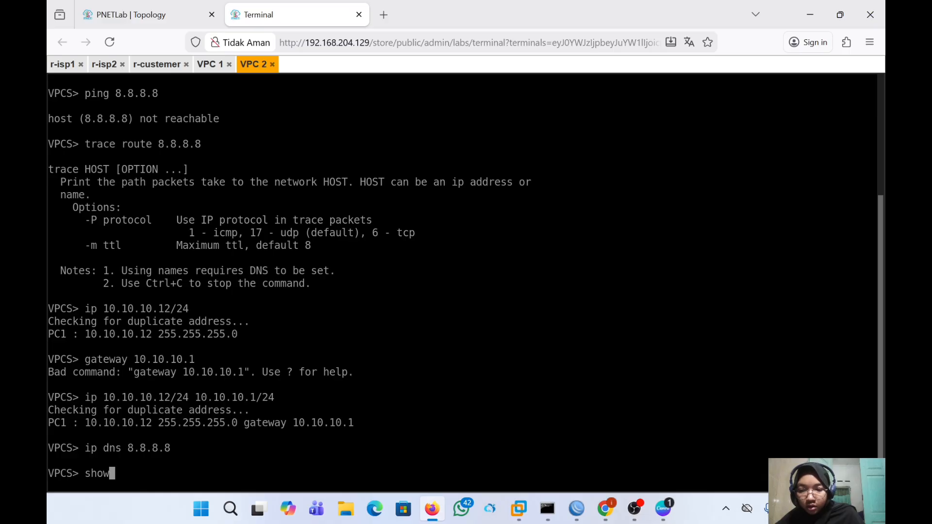
text( ip)
key(Return)
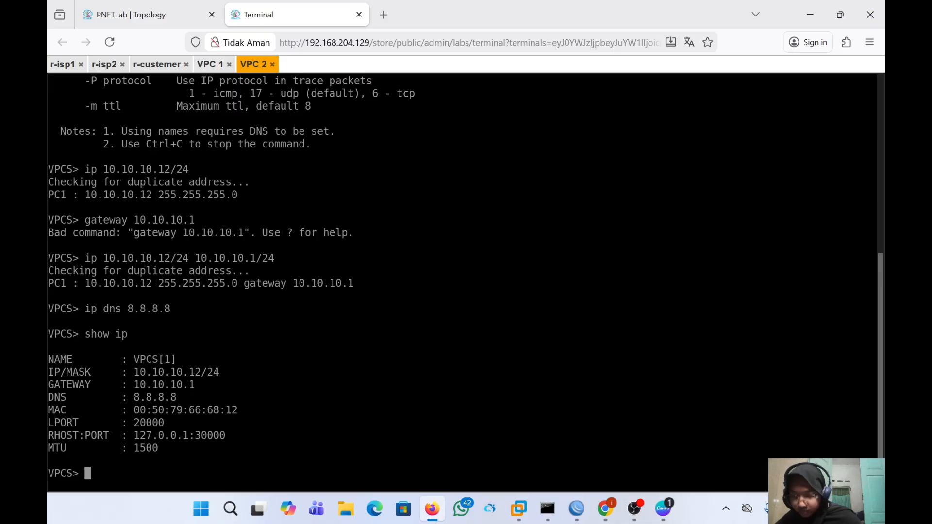
- Give VPC 1 10.10.10.11/24, gateway 10.10.10.1, DNS 8.8.8.8, check with show ip
click(209, 69)
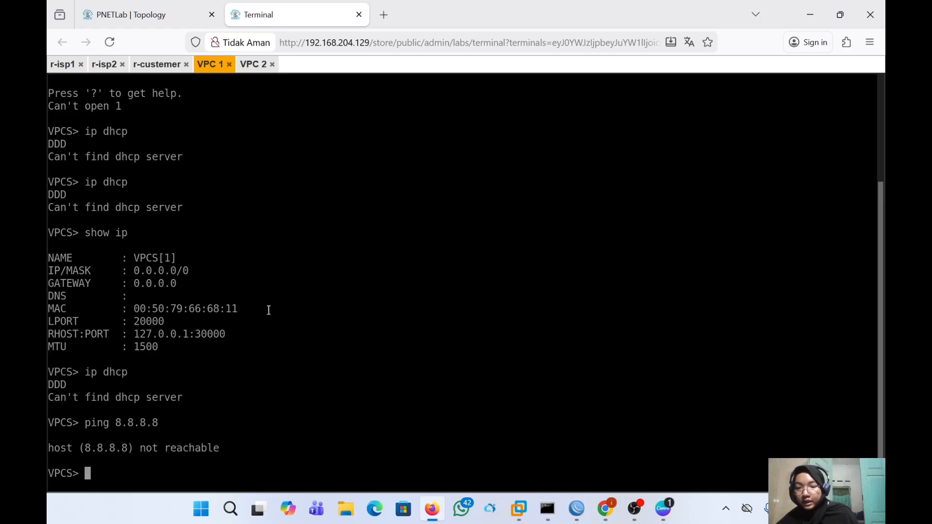
text(ip )
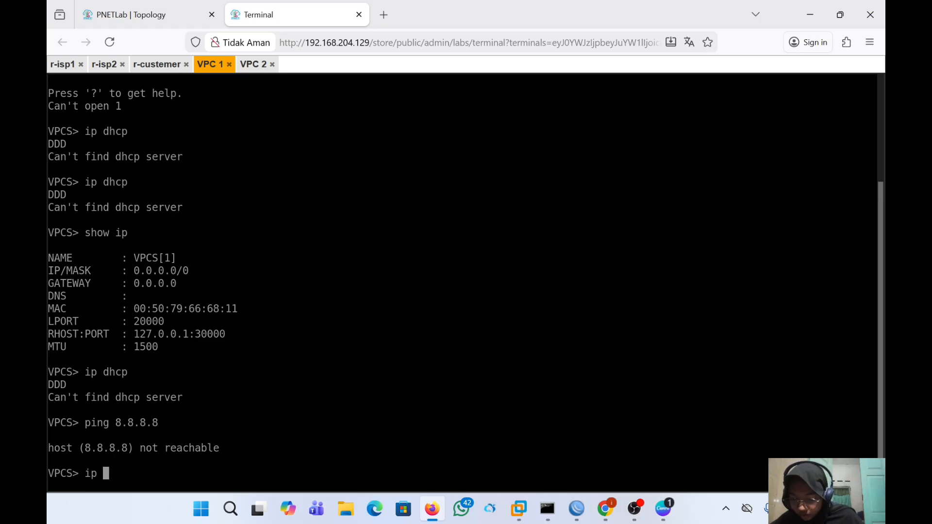
text(10.1)
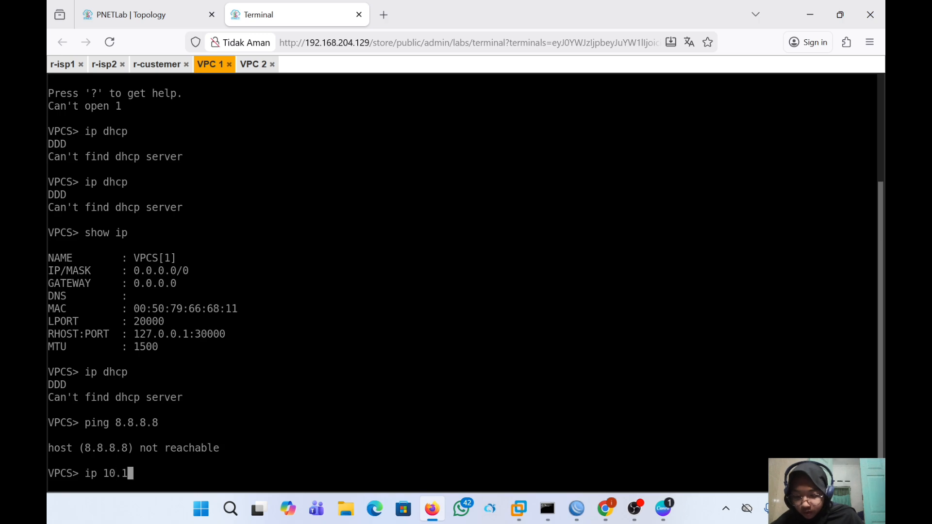
text(0.10.10)
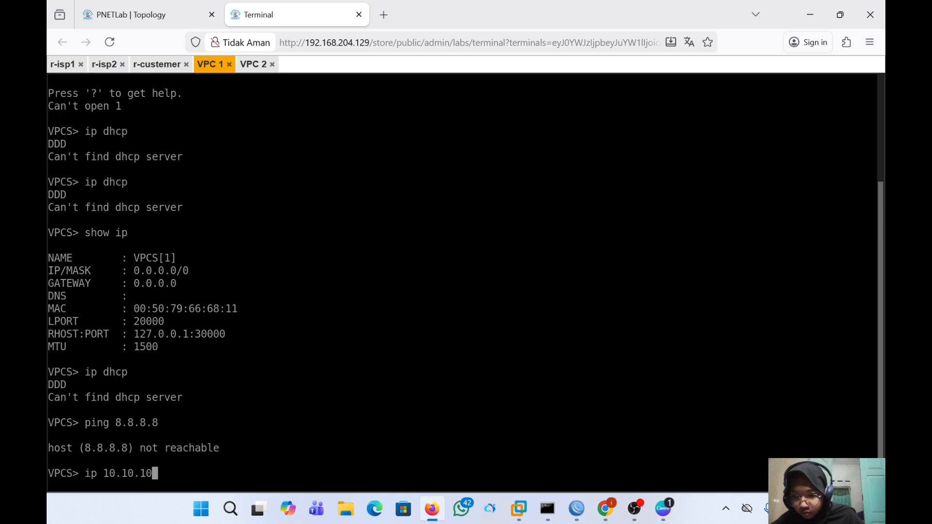
text(.11)
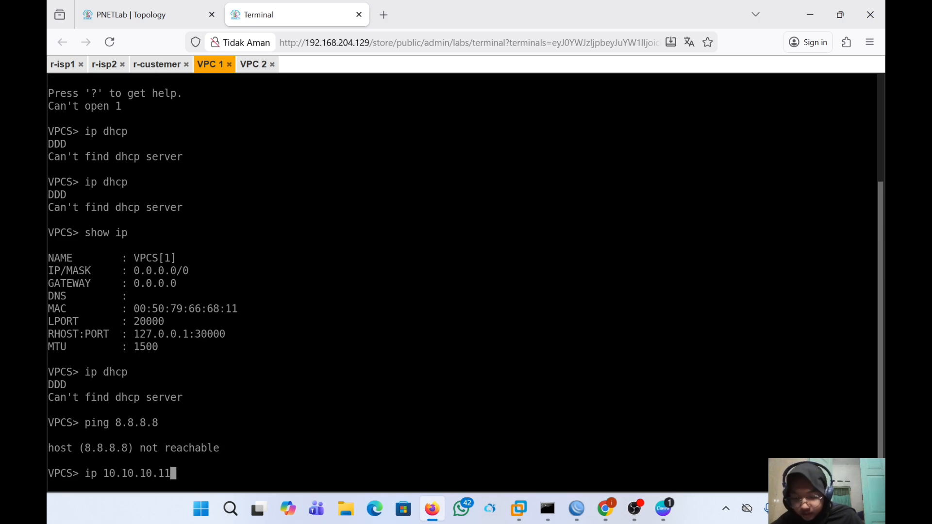
text(/24 )
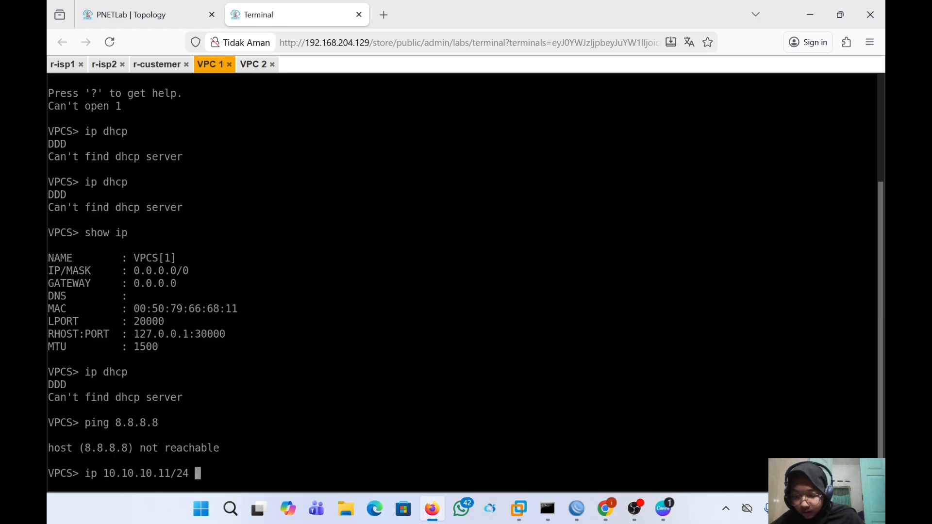
text(10.10.10)
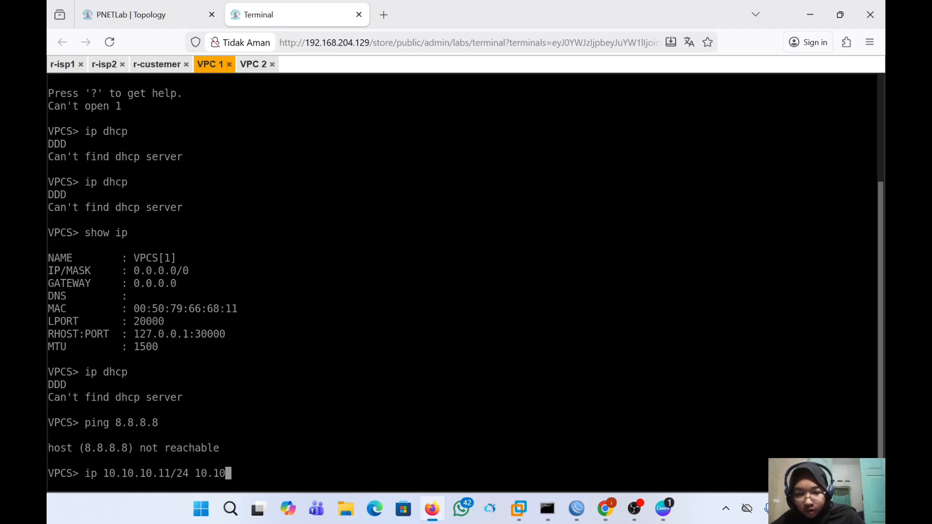
text(.)
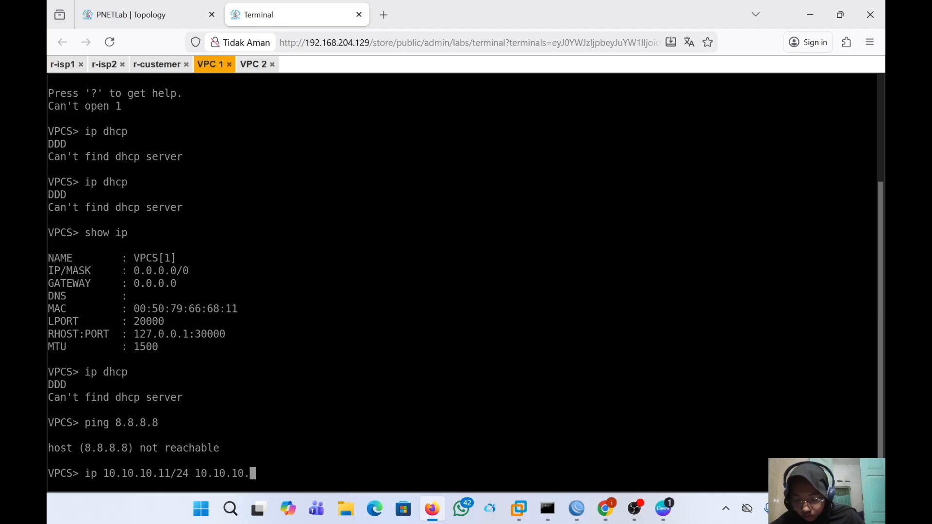
text(1/24)
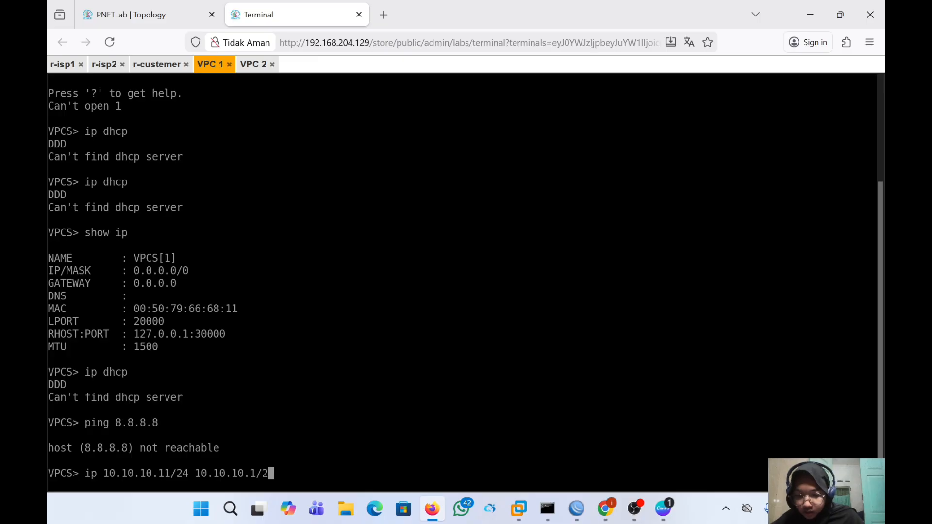
key(Return)
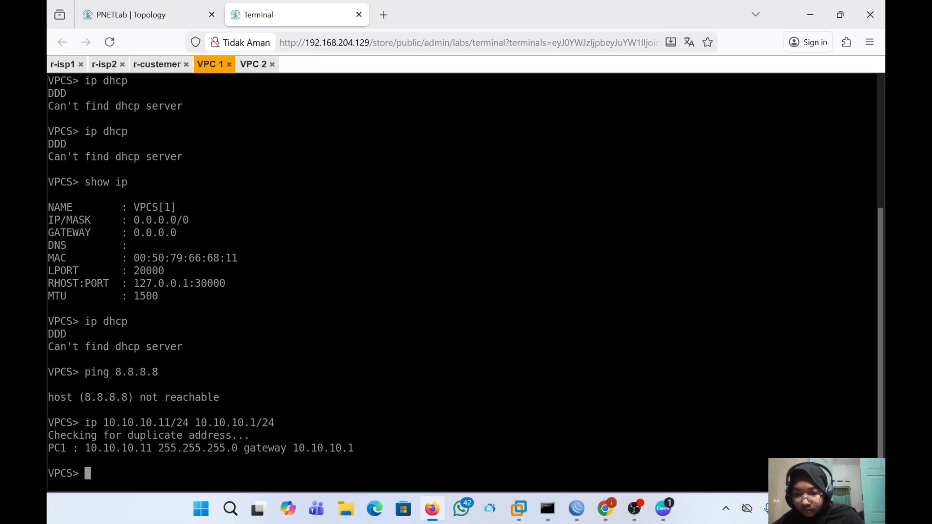
text(ip )
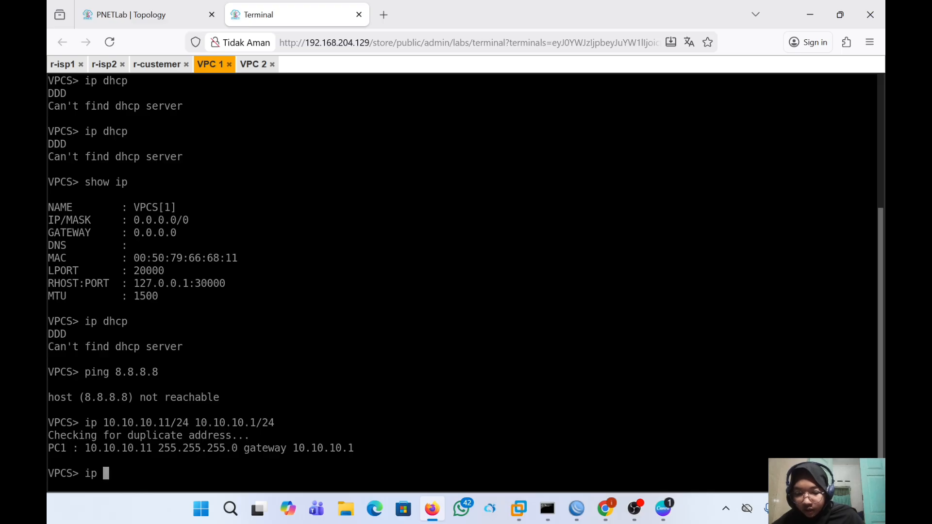
text(dns )
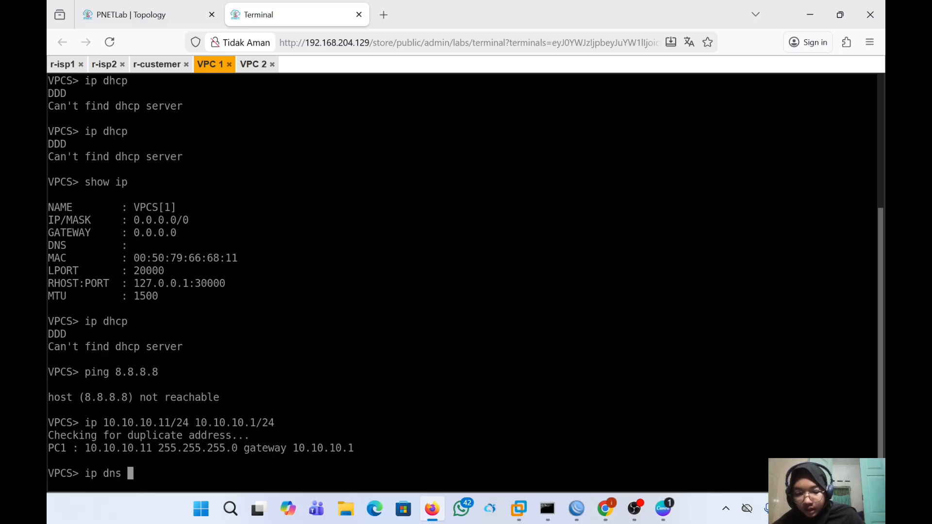
text(8.8.8)
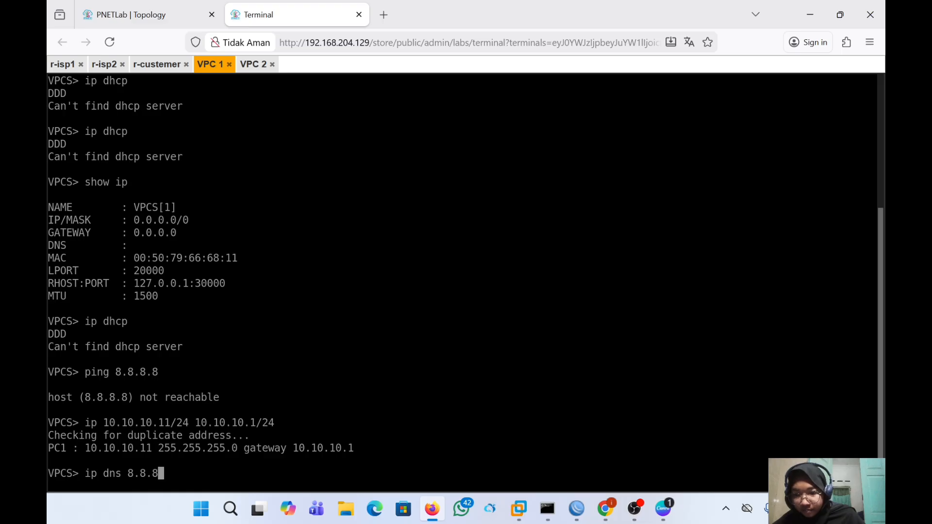
text(.8)
key(Return)
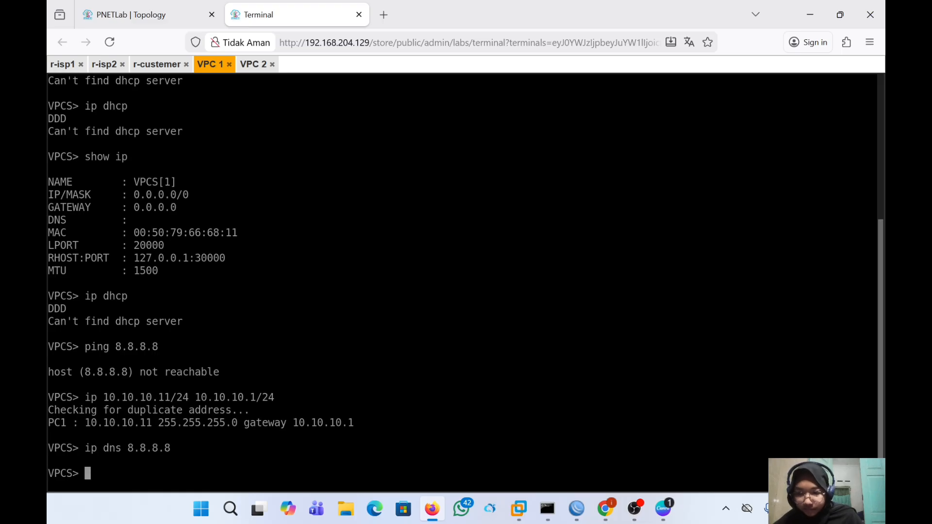
text(show i)
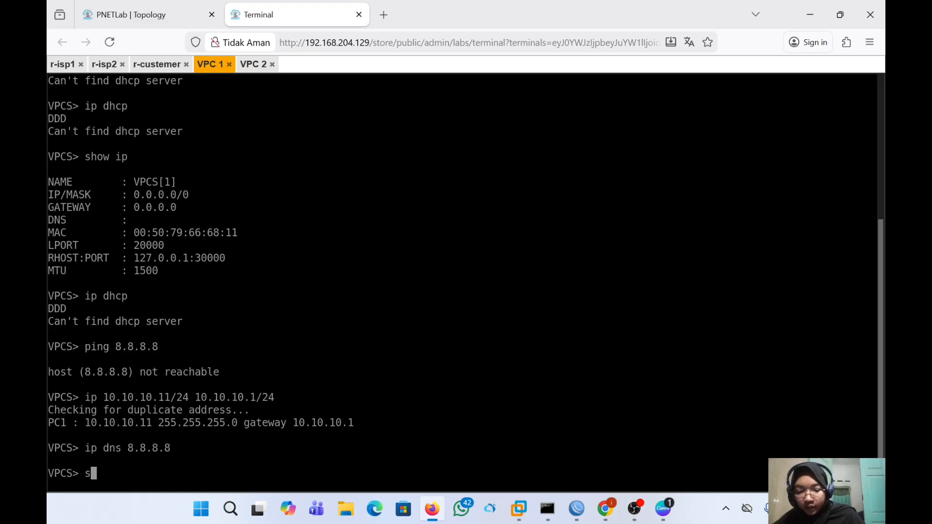
text(p)
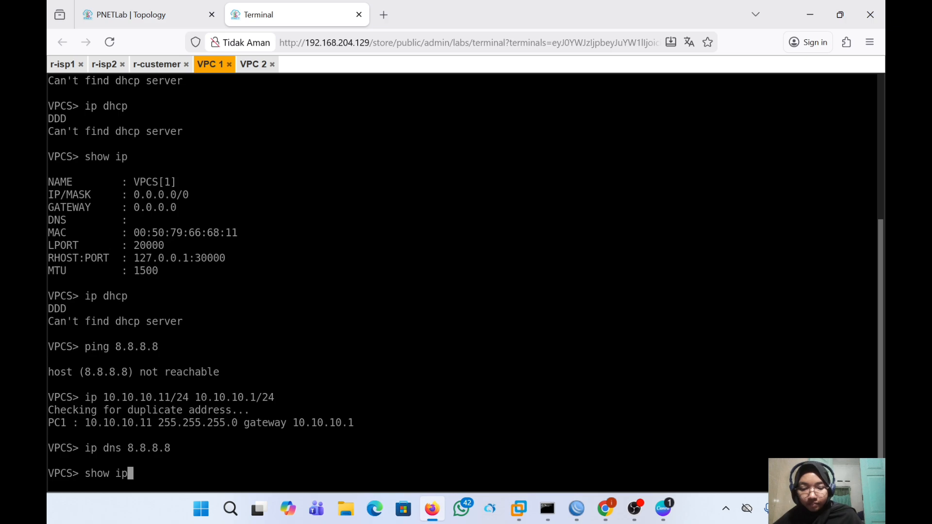
key(Return)
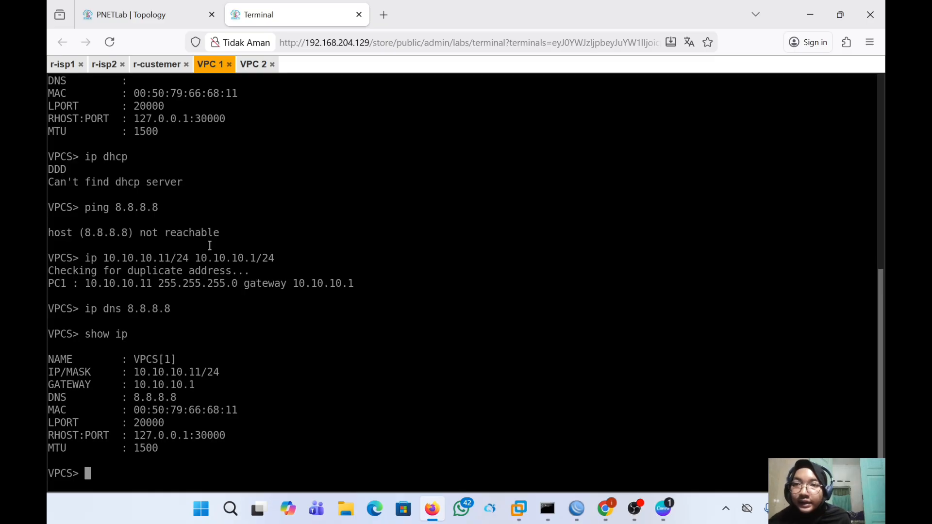
click(153, 24)
- Switch from the PNETLab topology back to r-customer's WinBox window
mouse_move(503, 428)
mouse_down()
mouse_move(312, 327)
mouse_move(497, 430)
mouse_up()
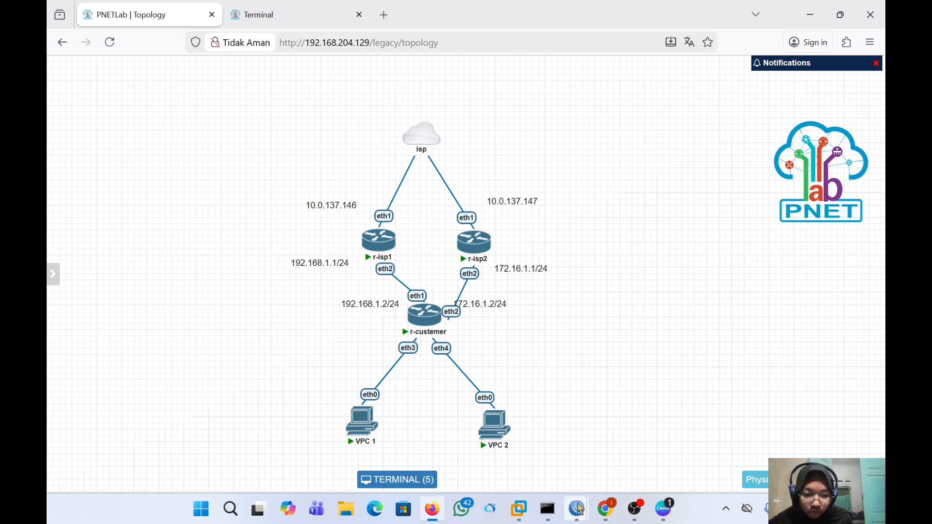
mouse_move(580, 508)
click(659, 448)
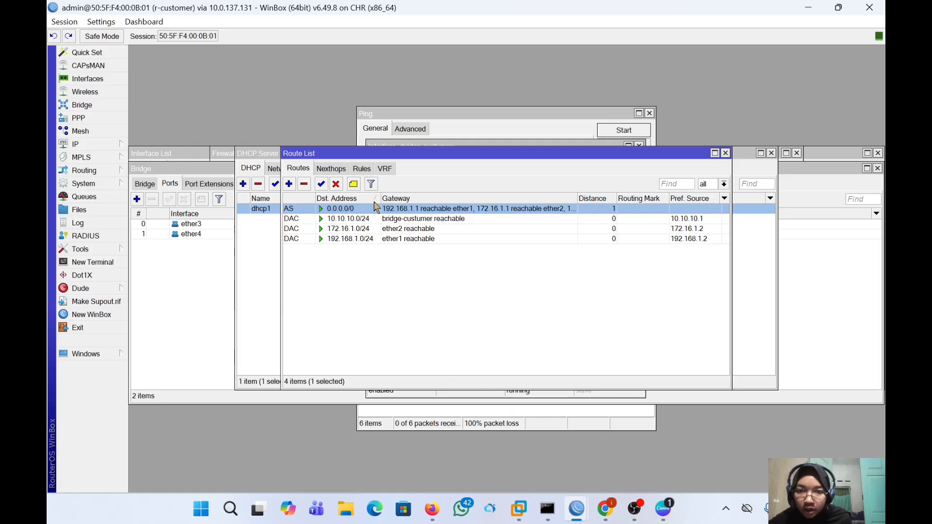
- Add a routing rule so source 10.10.10.11 looks up table pc1
click(360, 170)
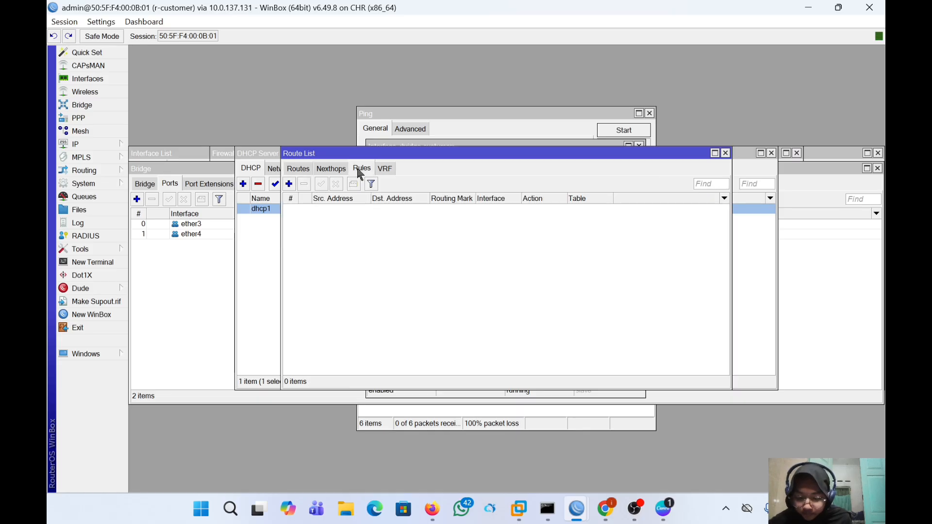
click(289, 184)
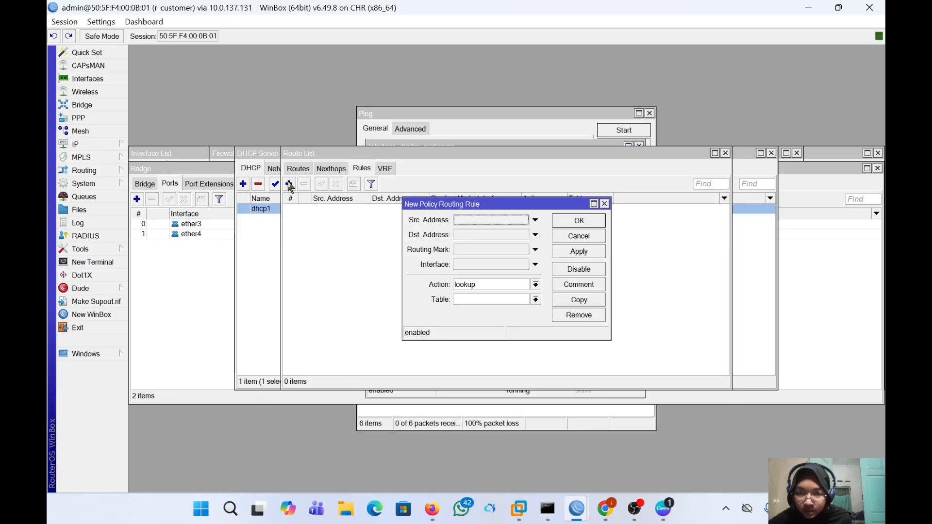
click(467, 221)
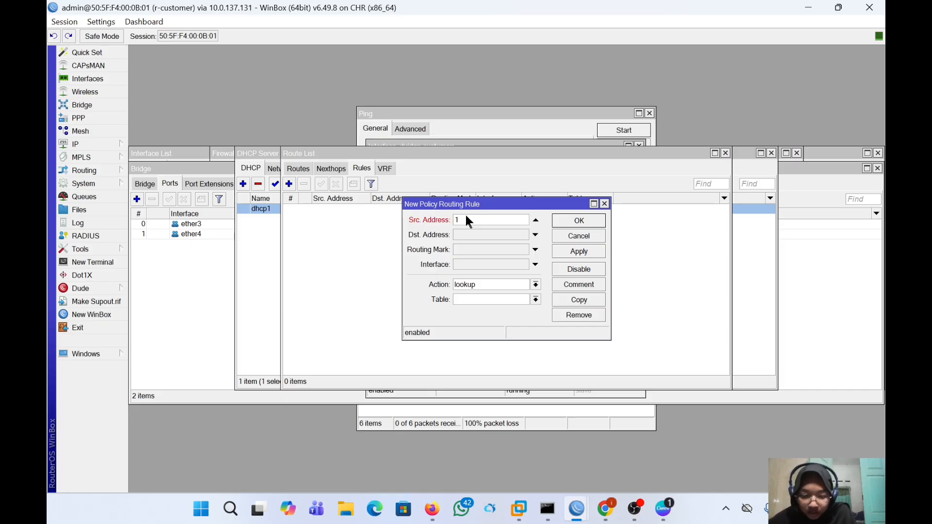
text(10.10)
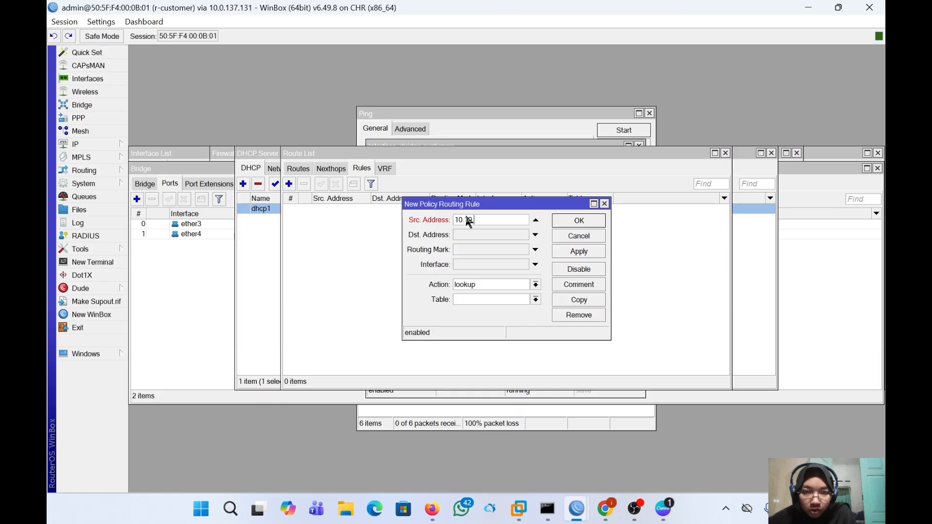
text(.)
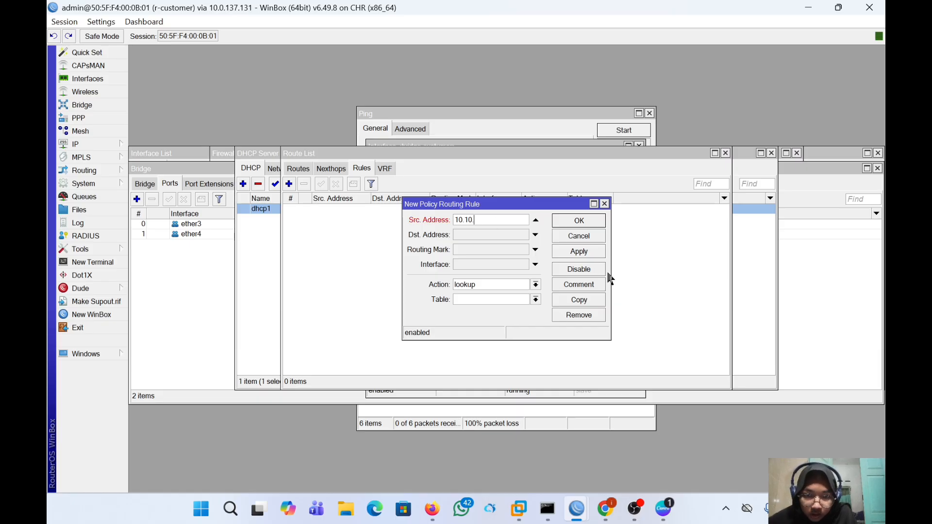
text(10.1)
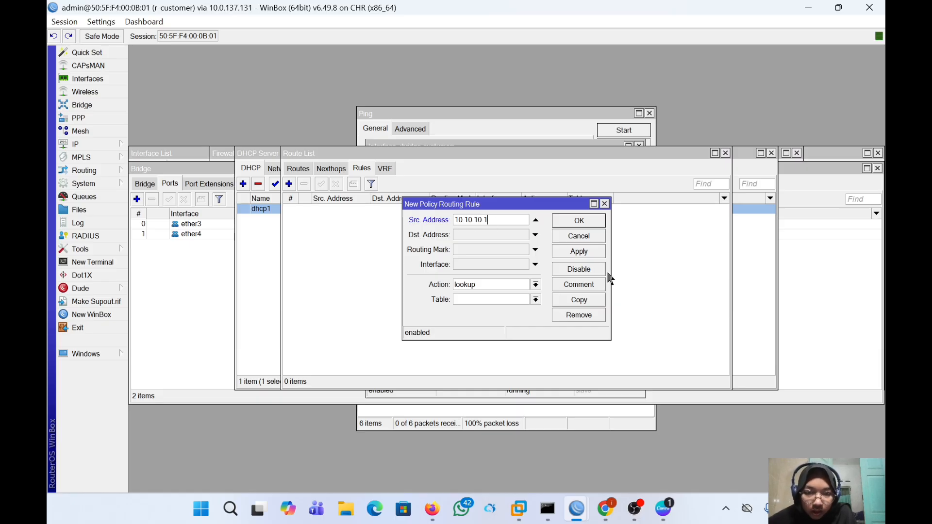
text(1)
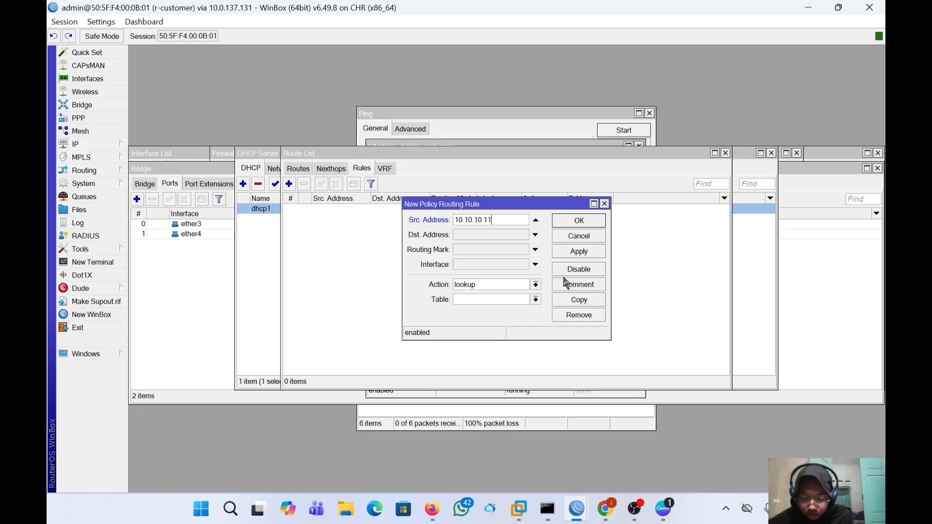
click(483, 299)
text(pc)
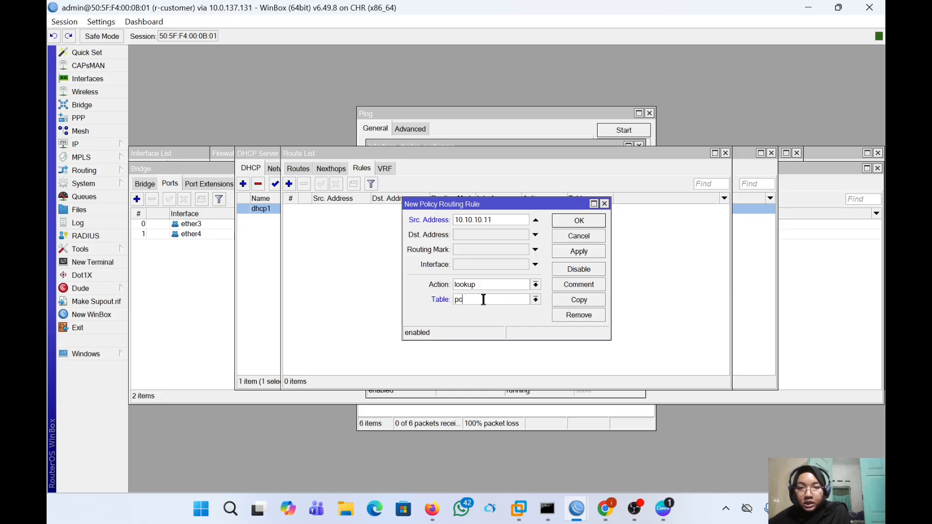
text(1)
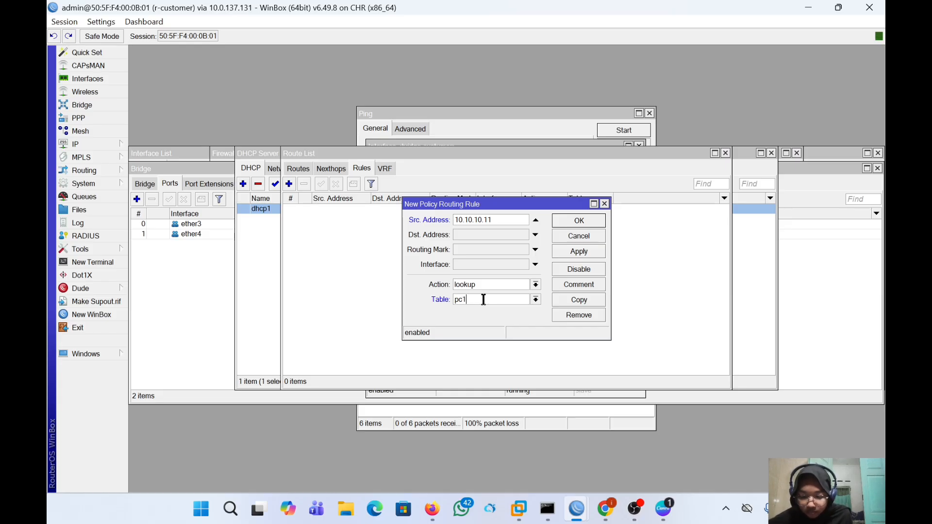
click(585, 253)
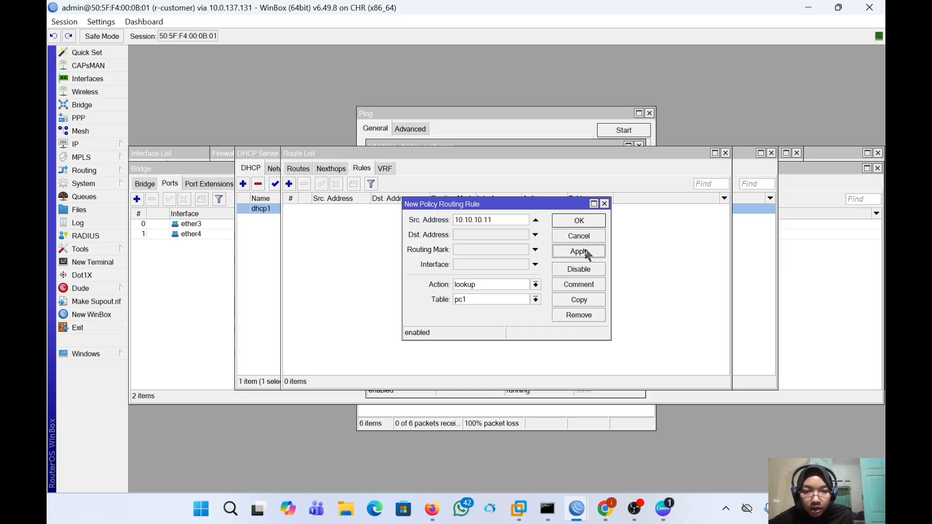
click(582, 222)
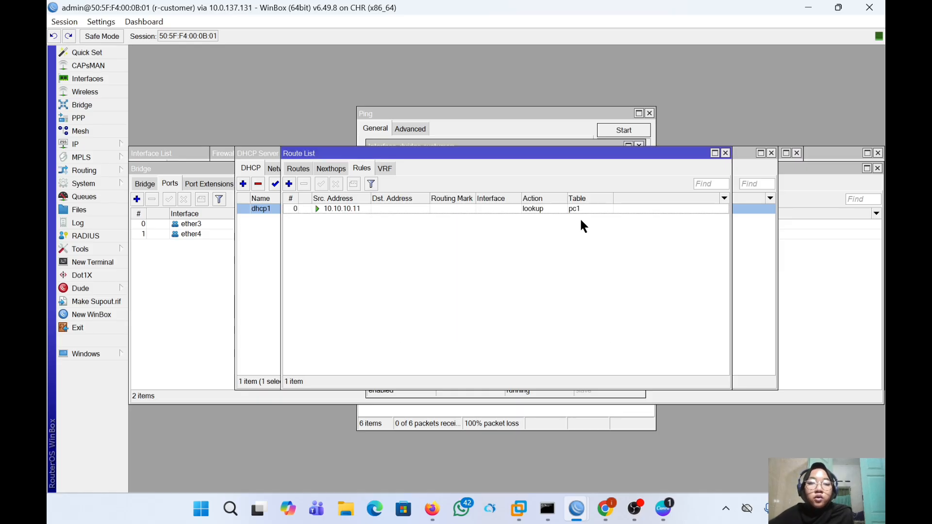
- Add a second routing rule so source 10.10.10.12 looks up table pc2
click(289, 185)
click(482, 218)
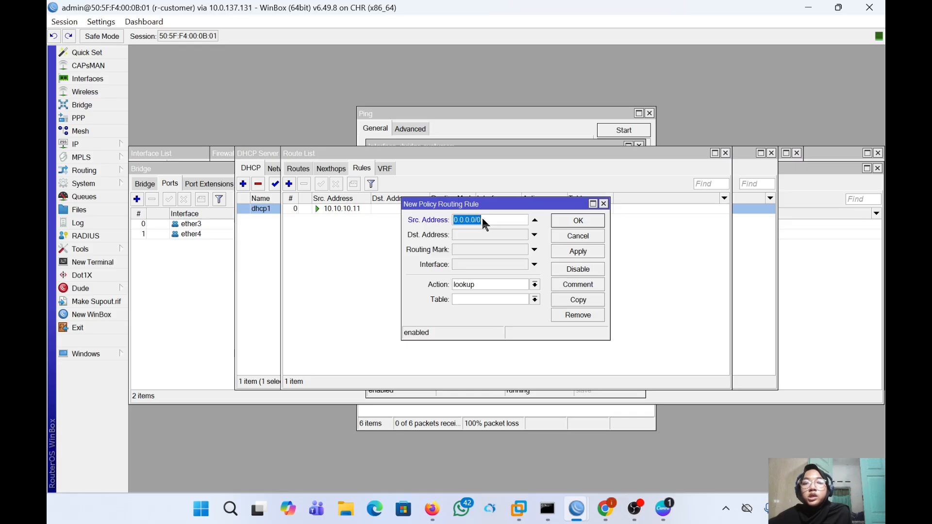
text(10.10)
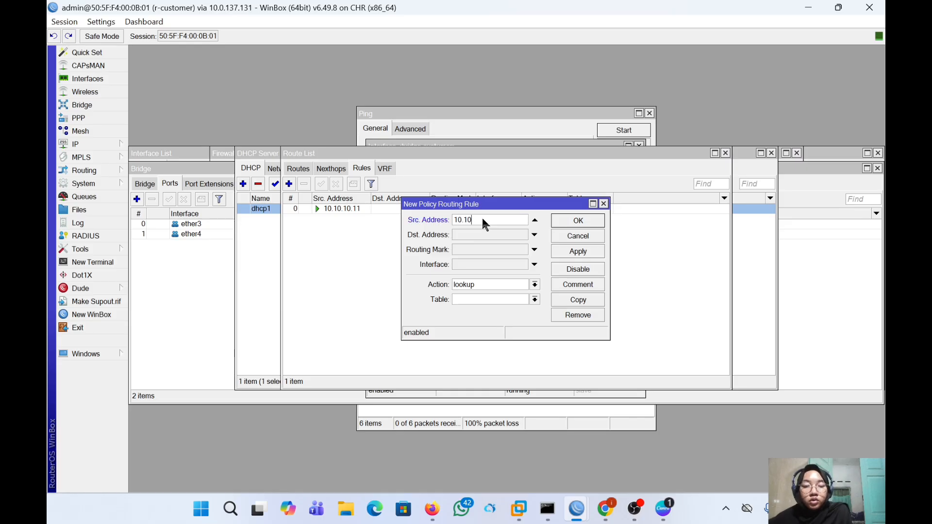
text(.10)
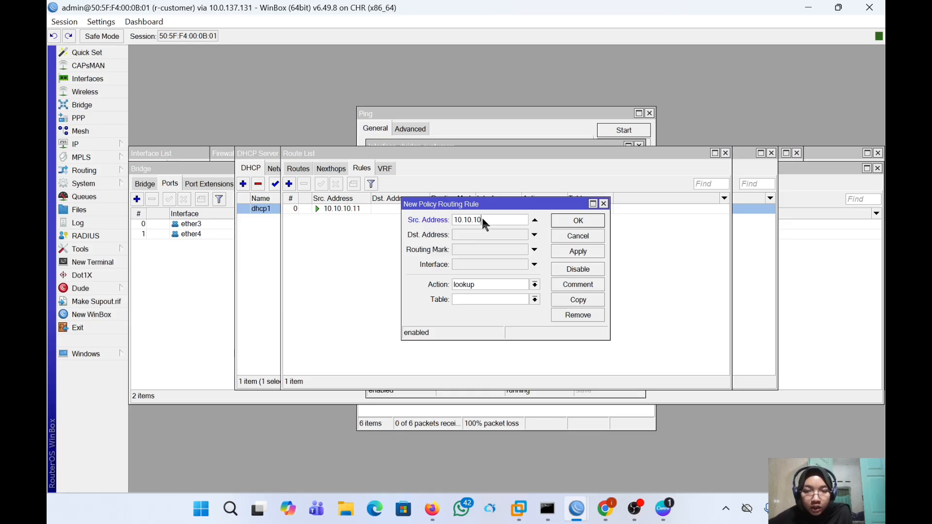
text(.12)
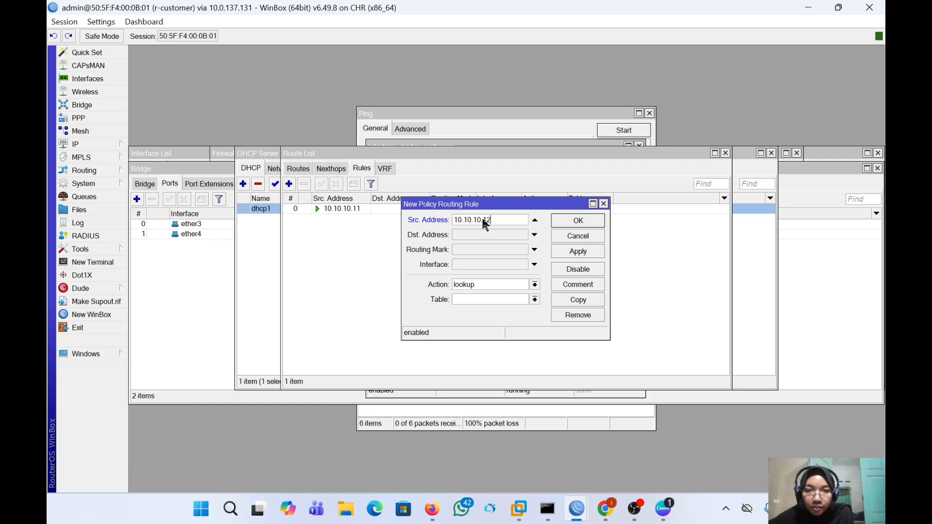
click(475, 298)
text(pc2)
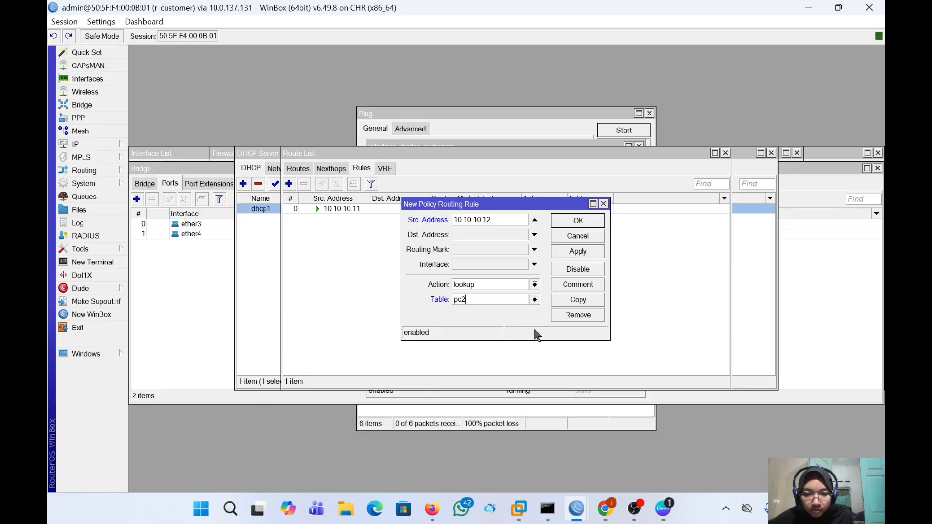
click(574, 252)
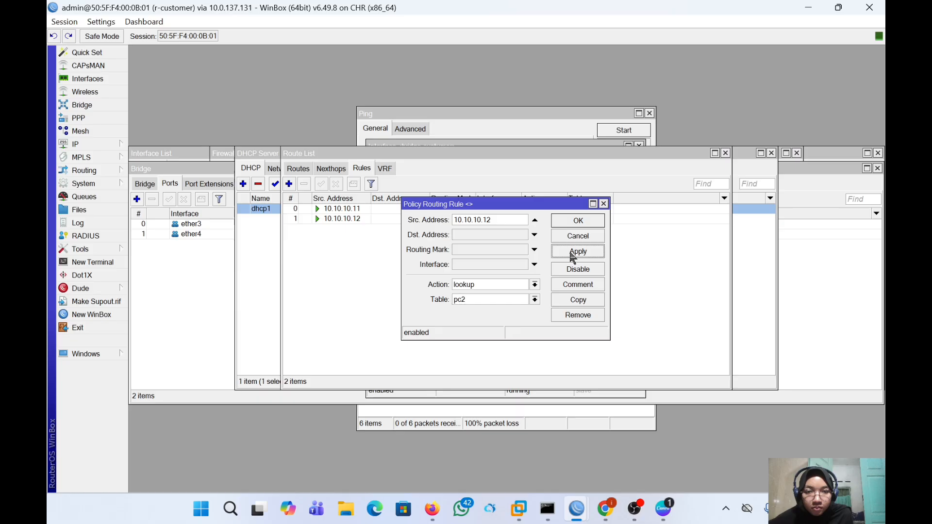
click(575, 222)
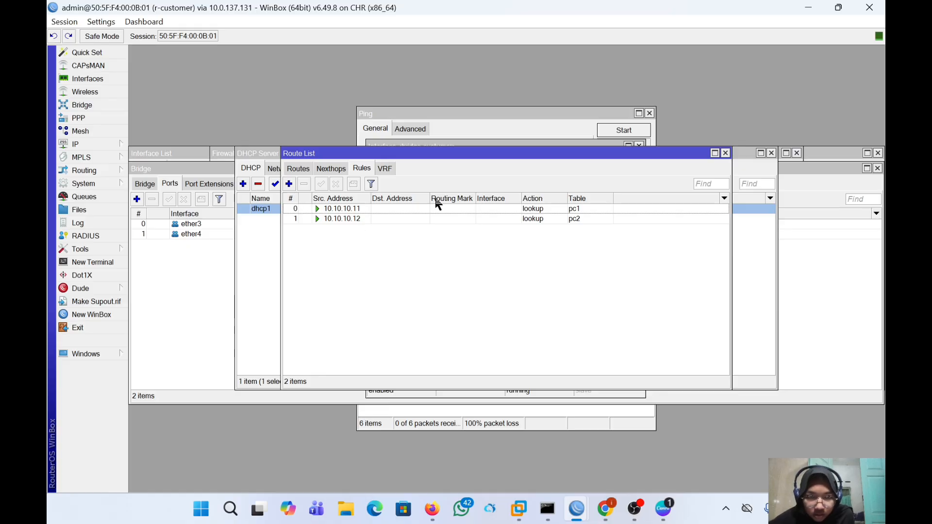
- Show the Routes list with the table filter left on all
click(297, 171)
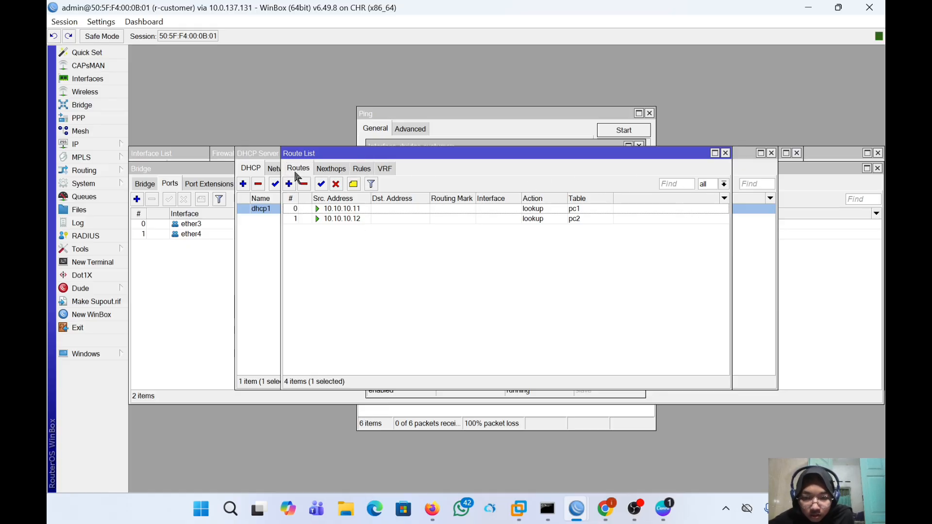
click(727, 184)
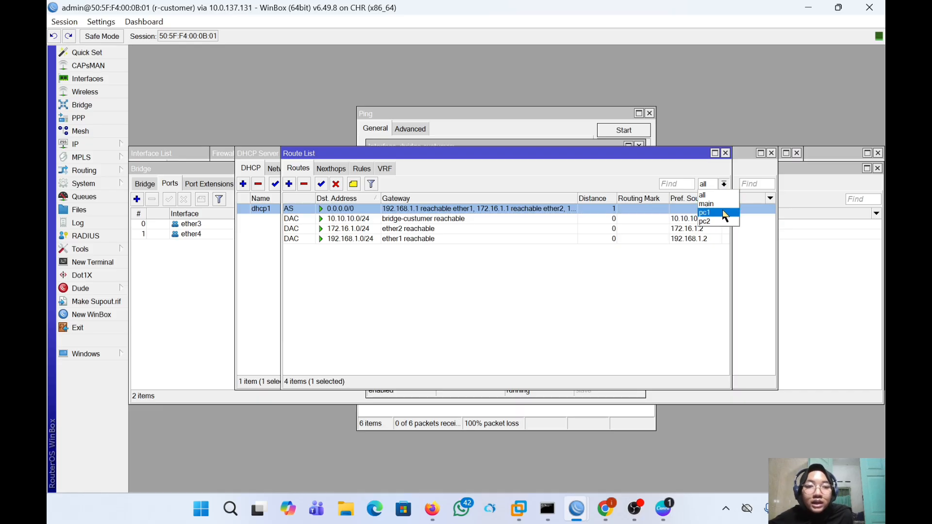
click(702, 276)
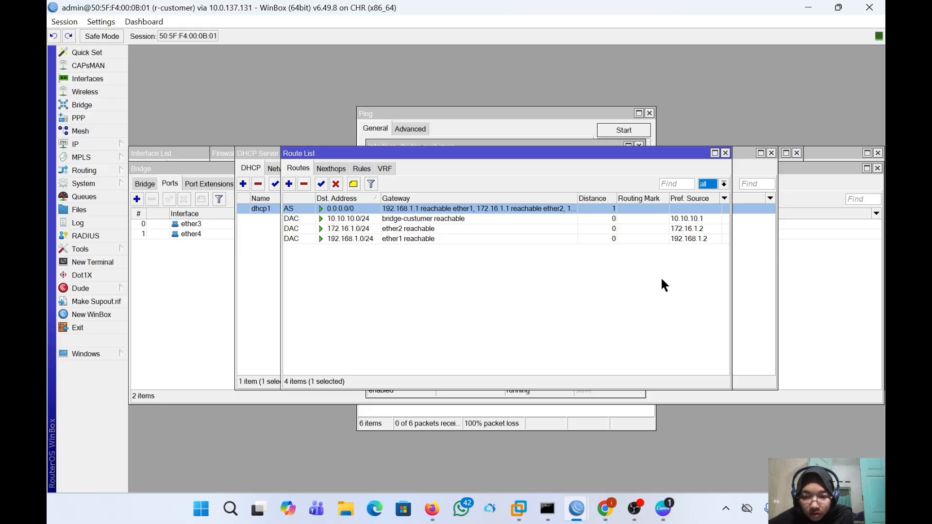
- Add a 0.0.0.0/0 route via gateway 192.168.1.1 restricted to routing mark pc1
click(289, 183)
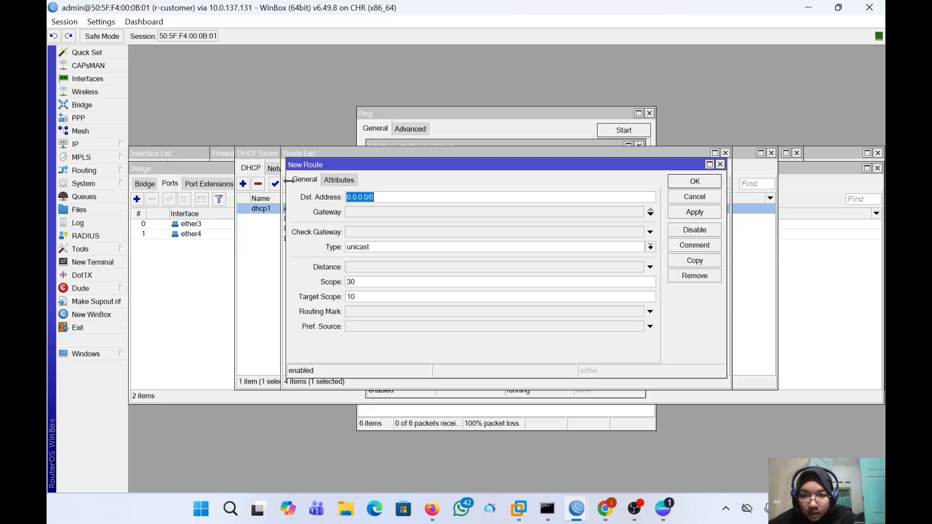
click(375, 209)
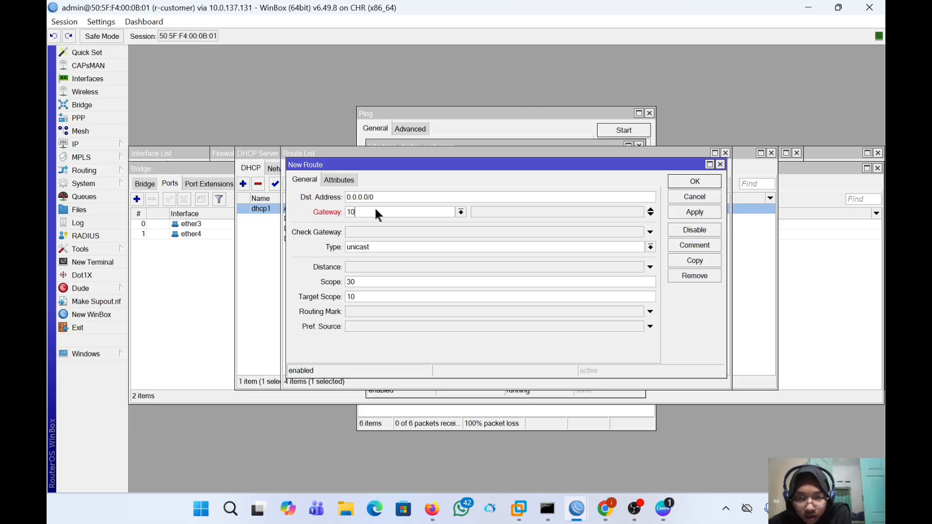
text(192.168.1.1)
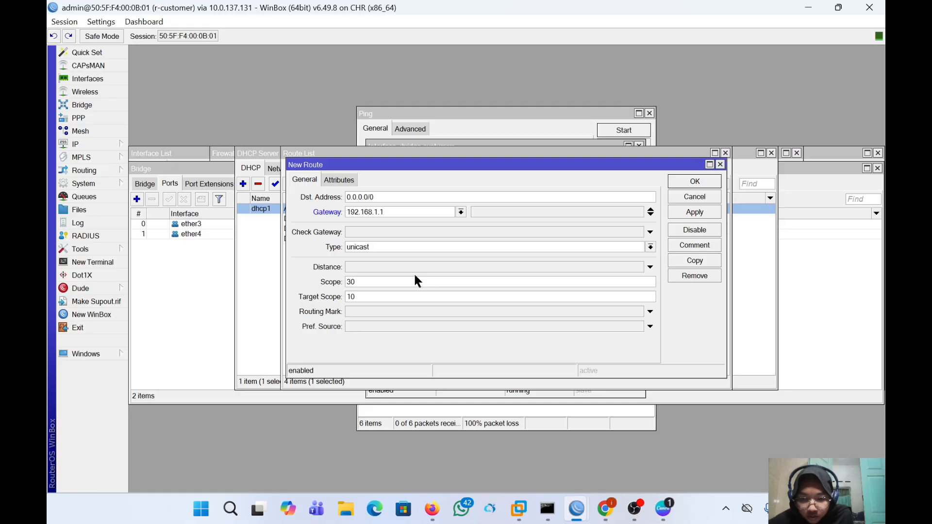
click(368, 312)
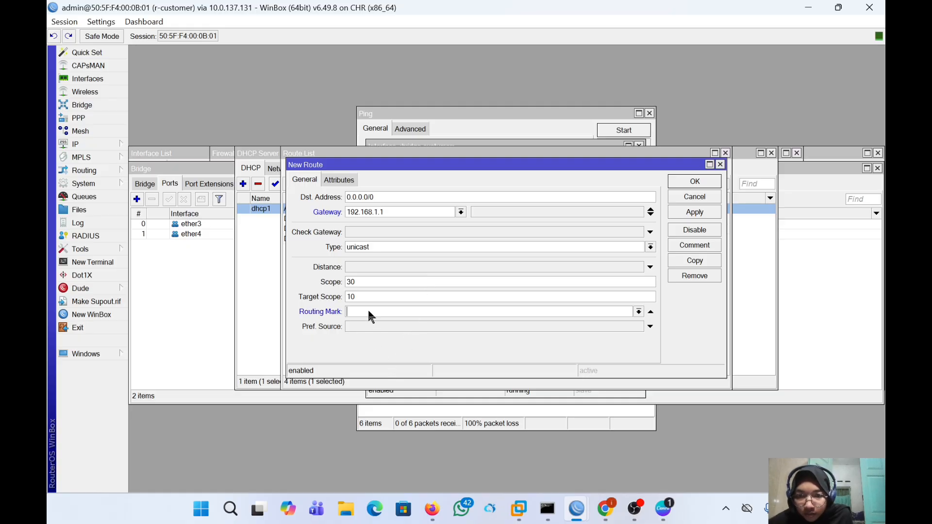
click(637, 312)
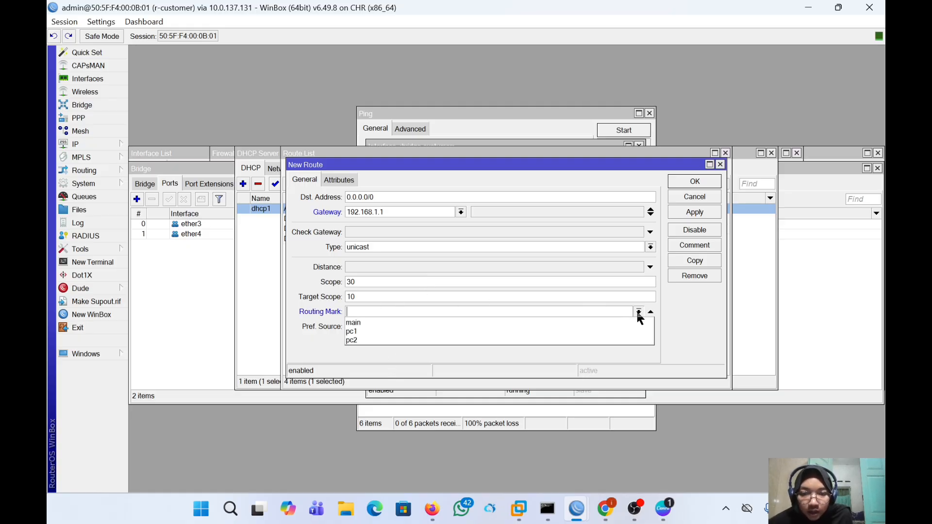
click(611, 332)
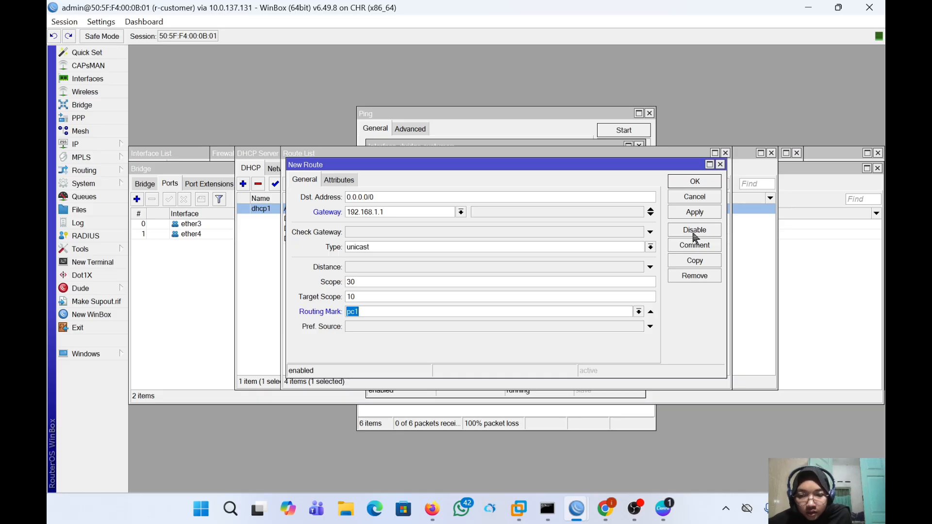
click(707, 213)
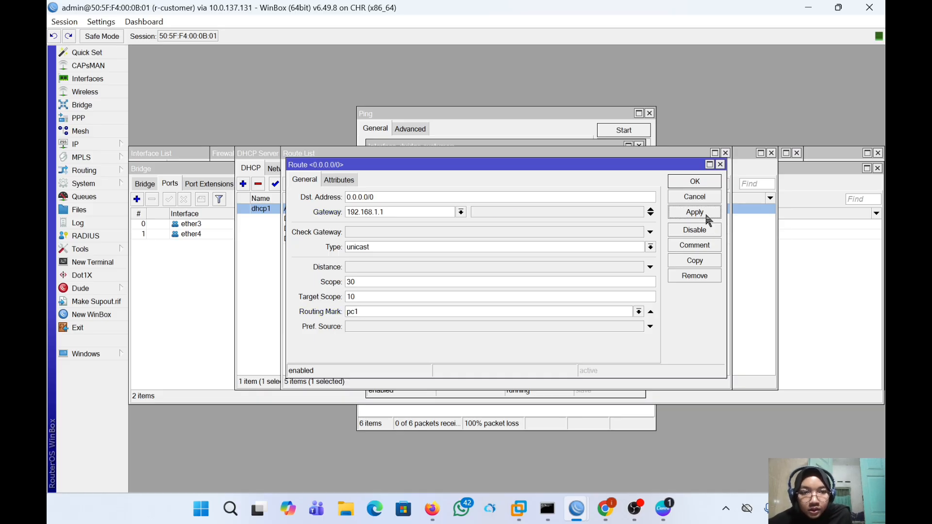
click(698, 183)
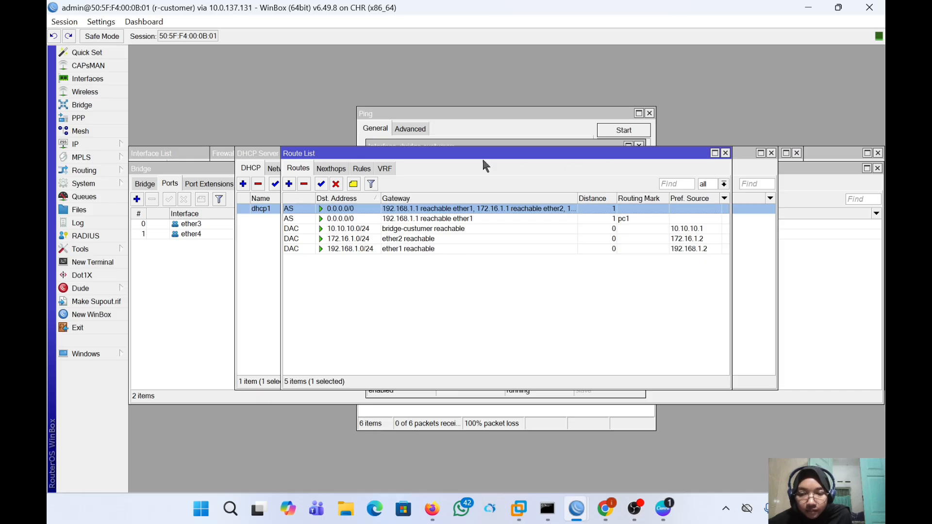
- Add another 0.0.0.0/0 route via gateway 172.16.1.1, leaving its routing mark empty
click(289, 185)
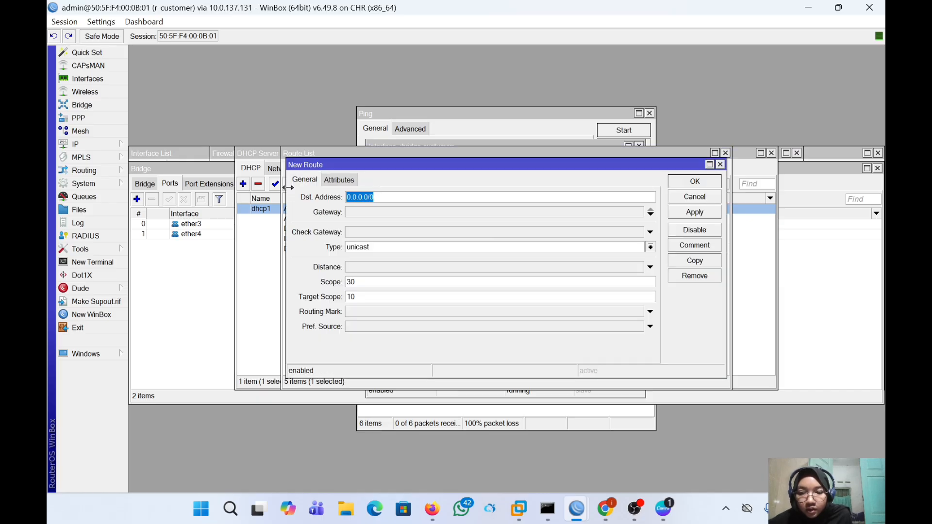
click(363, 212)
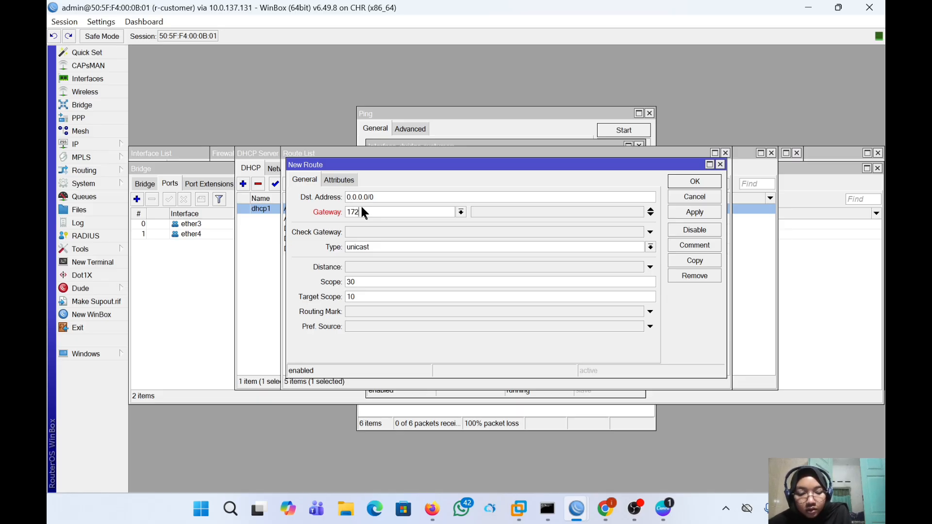
text(172.16)
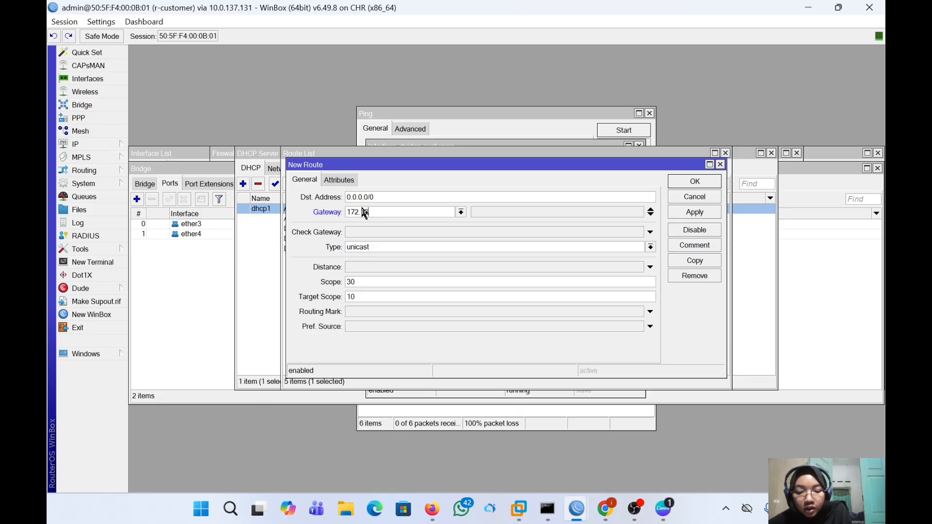
text(.1.1)
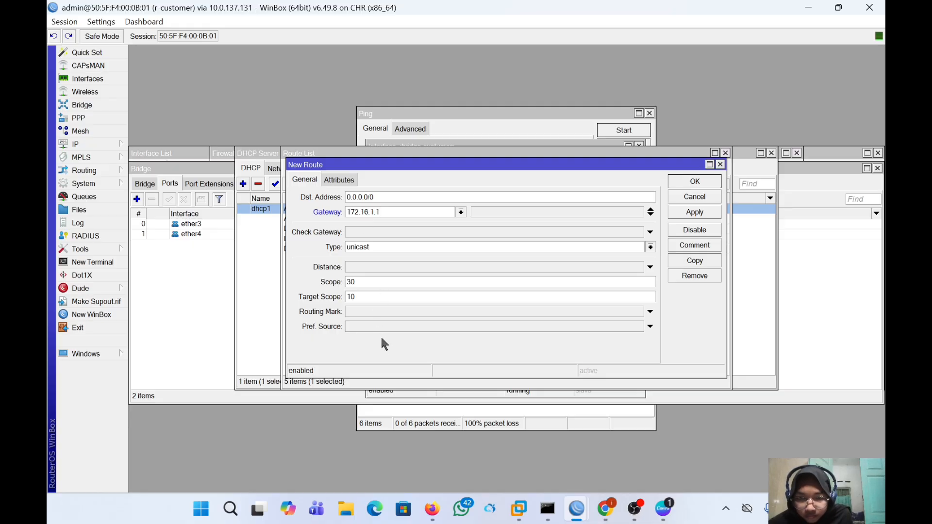
click(362, 313)
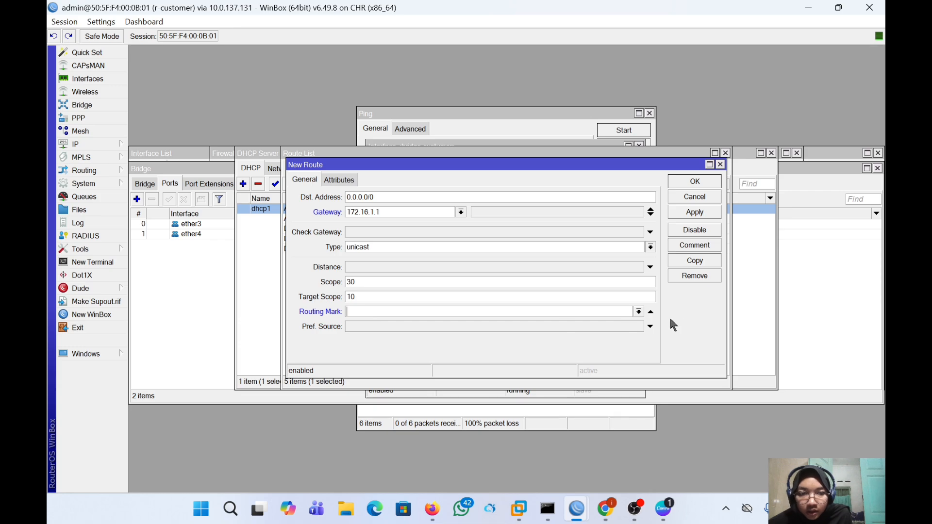
click(637, 312)
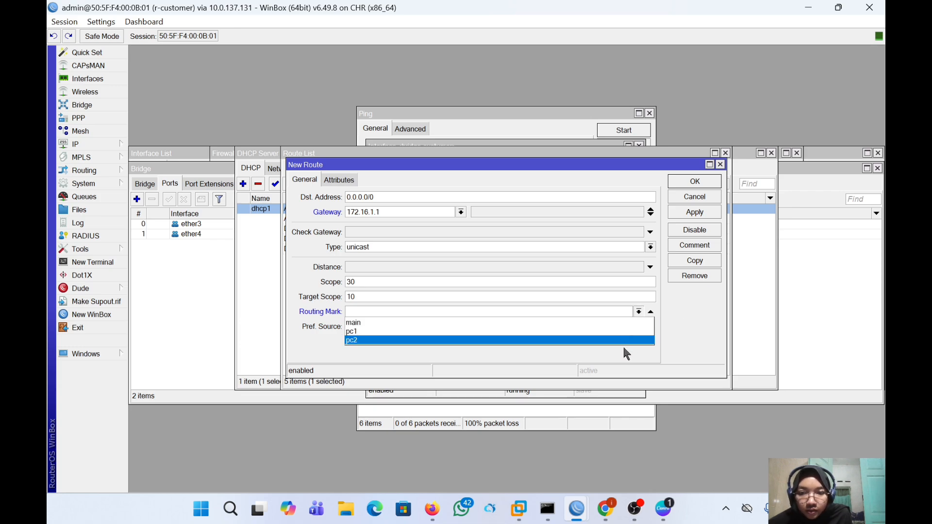
click(623, 348)
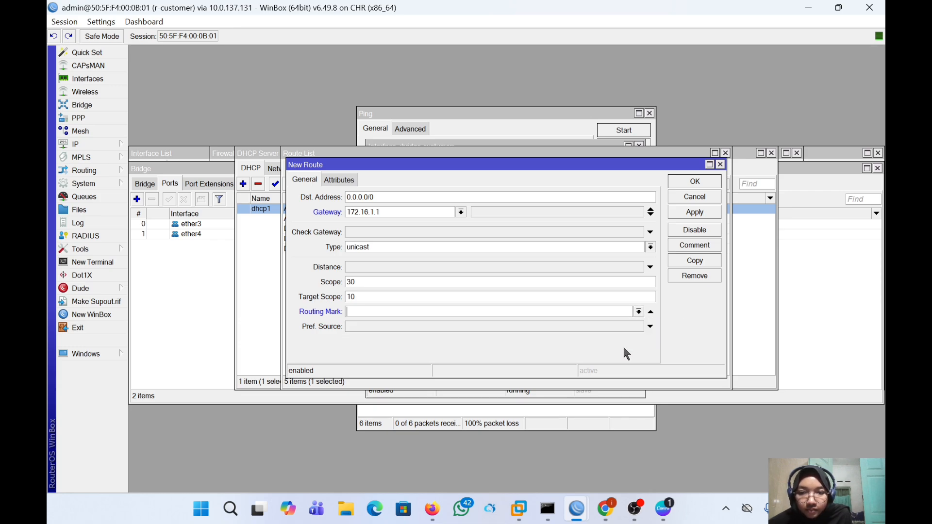
click(638, 311)
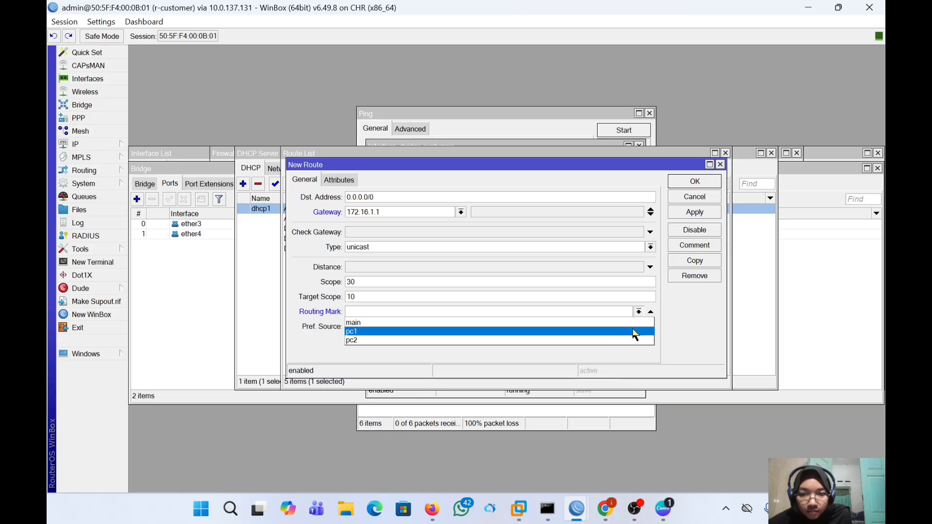
click(630, 346)
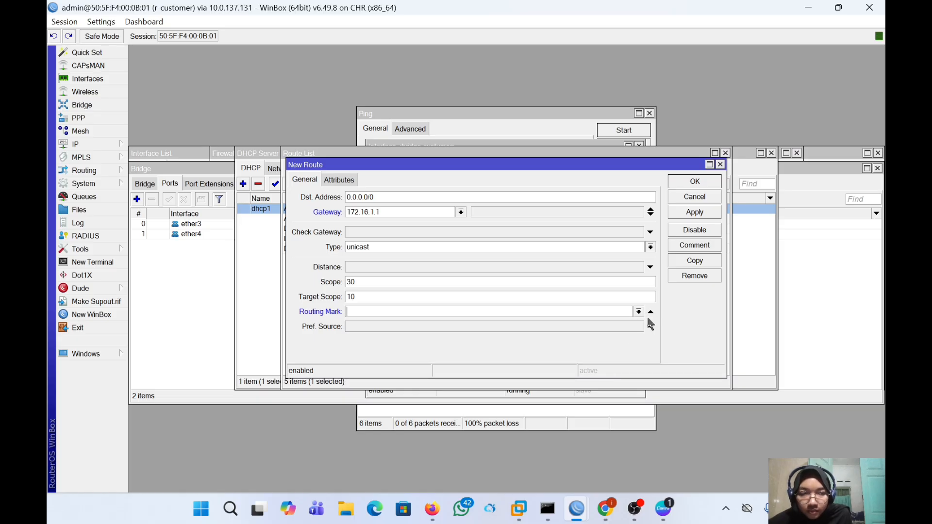
click(692, 214)
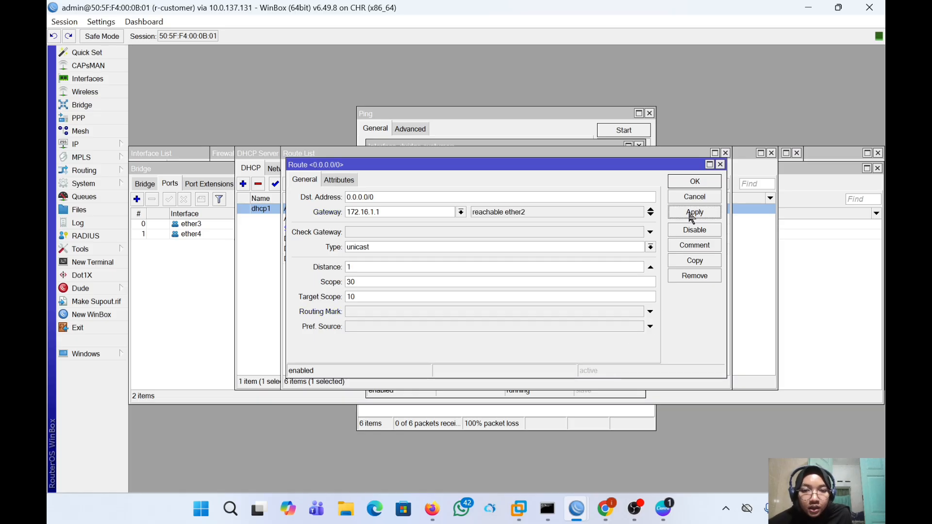
click(689, 182)
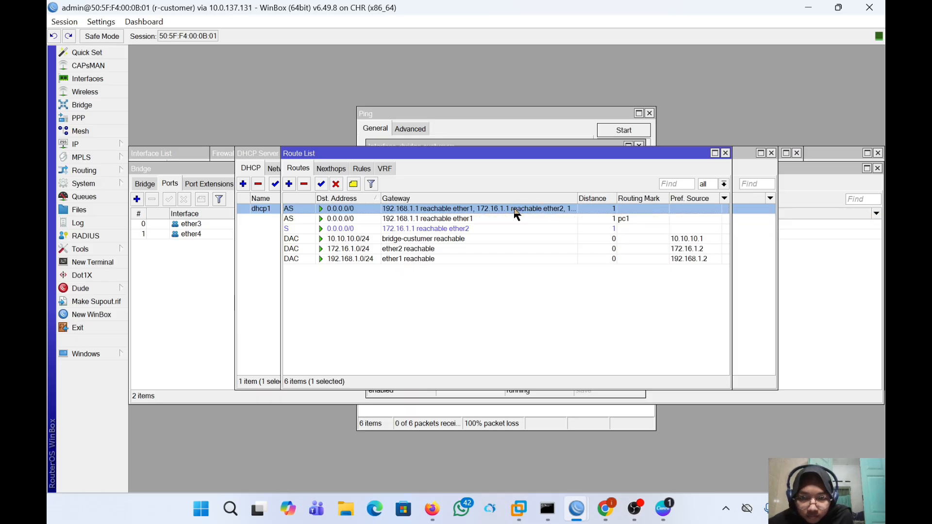
- Reopen IP > Routes to show the six routes, including the inactive unmarked 172.16.1.1 route
double_click(514, 208)
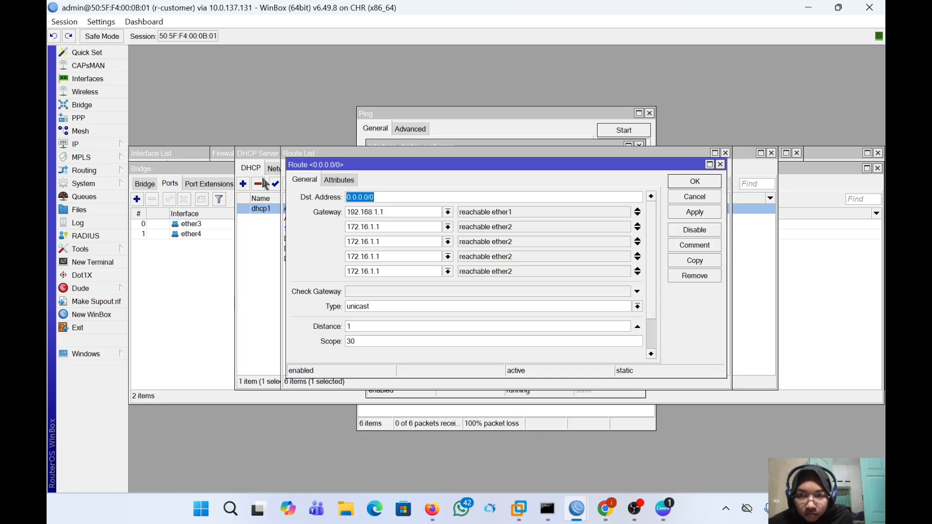
click(250, 208)
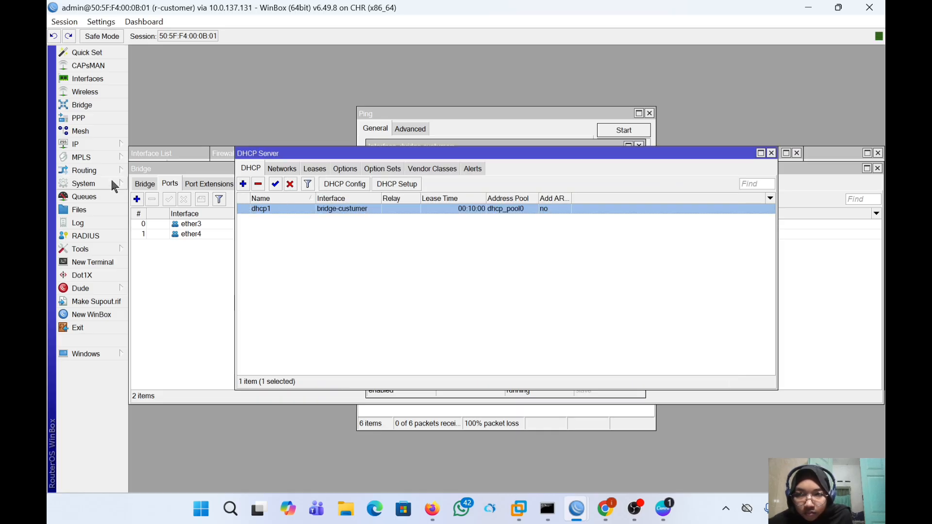
click(96, 144)
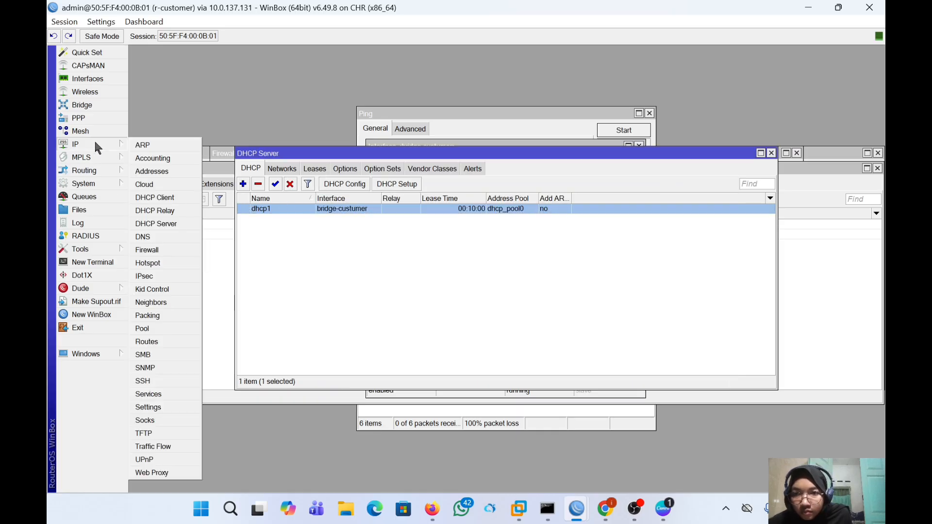
click(146, 342)
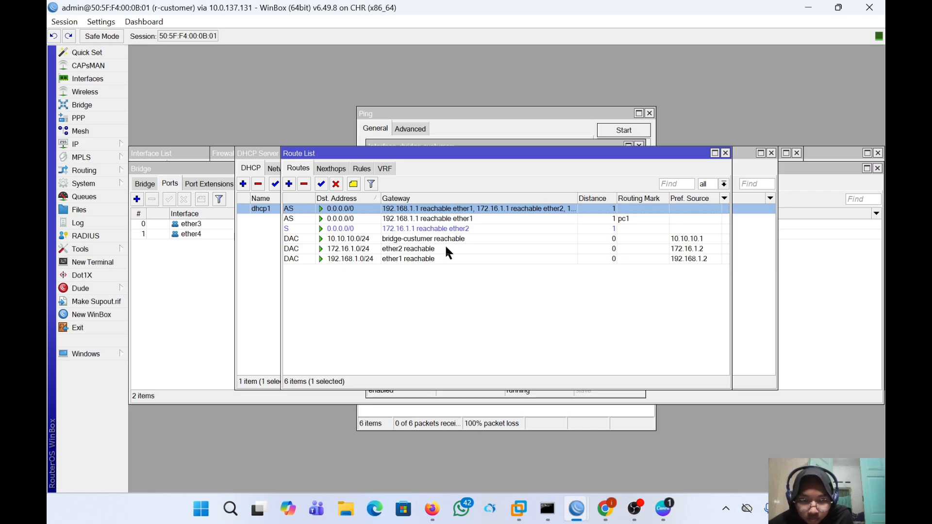
- Assign routing mark pc2 to the 0.0.0.0/0 route via 172.16.1.1 on ether2
double_click(493, 227)
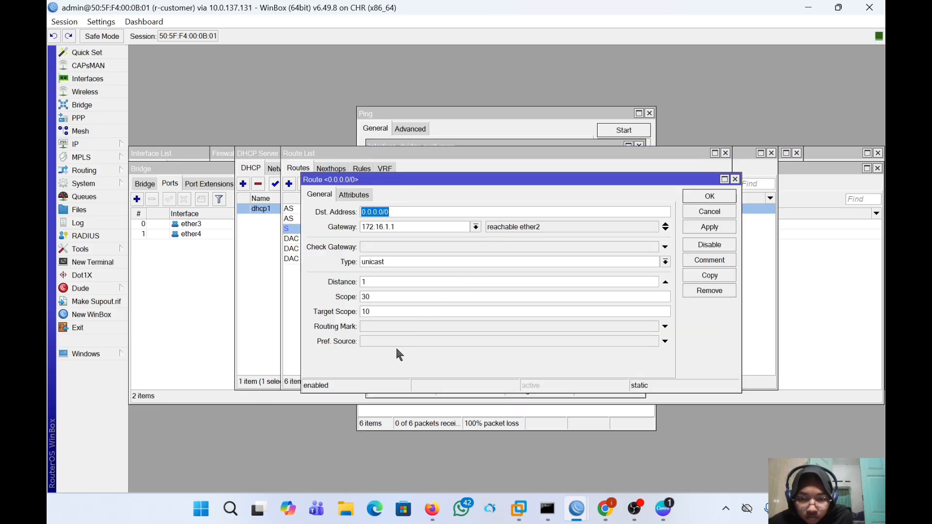
click(391, 326)
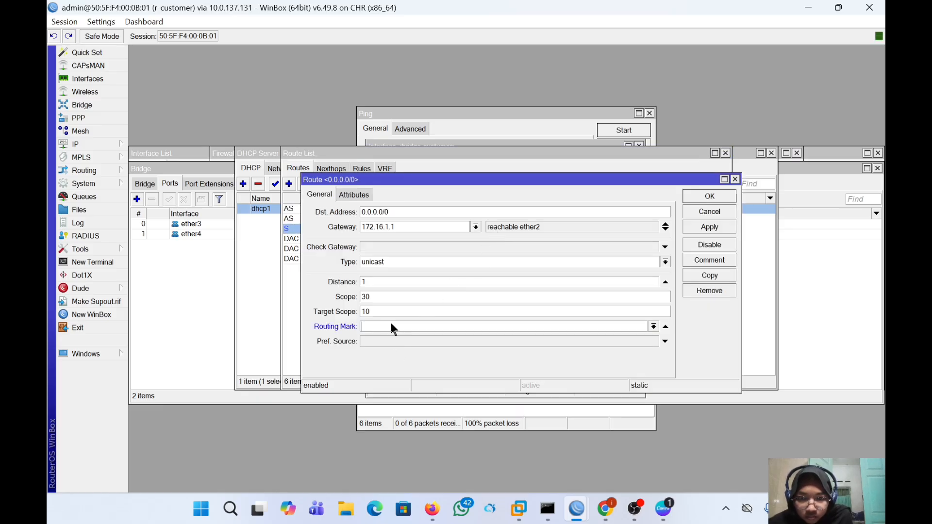
click(653, 326)
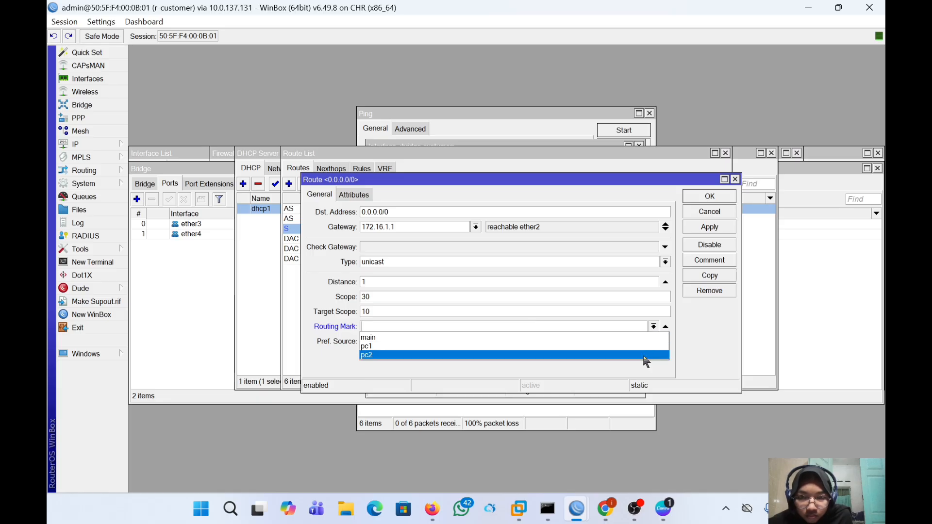
click(644, 358)
click(711, 228)
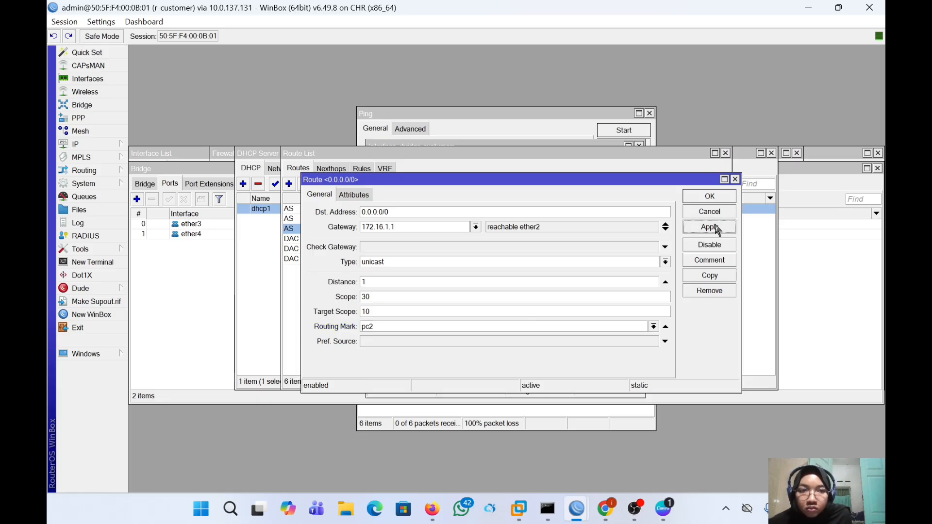
click(710, 197)
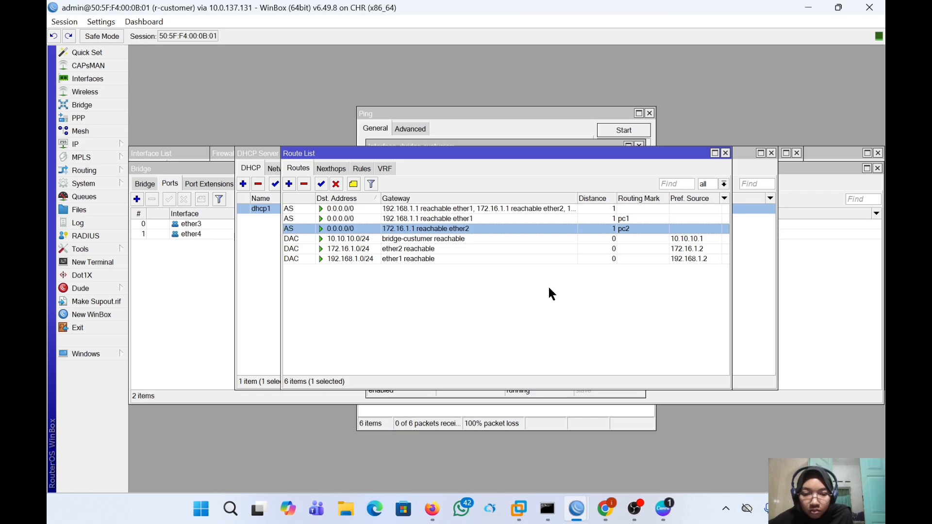
- In PNETLab, ping 8.8.8.8 from VPC2 and confirm it gets replies
click(438, 510)
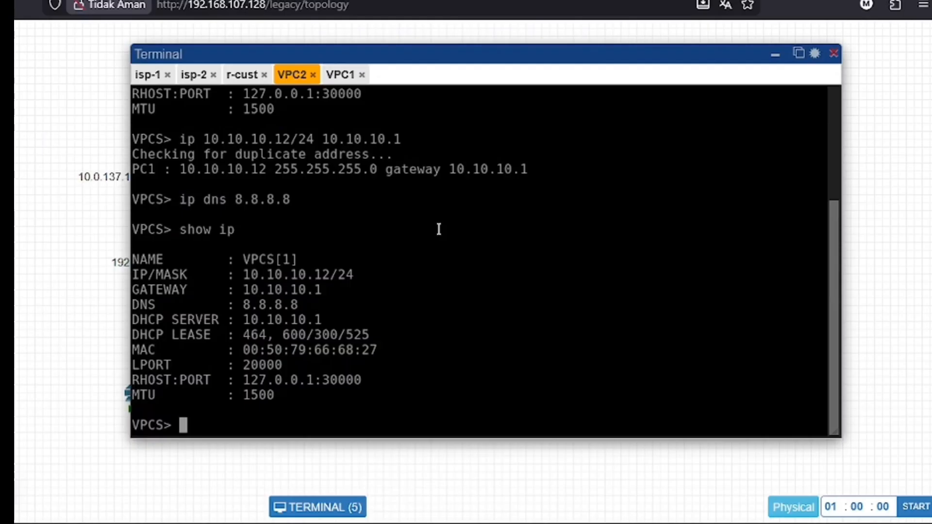
text(p)
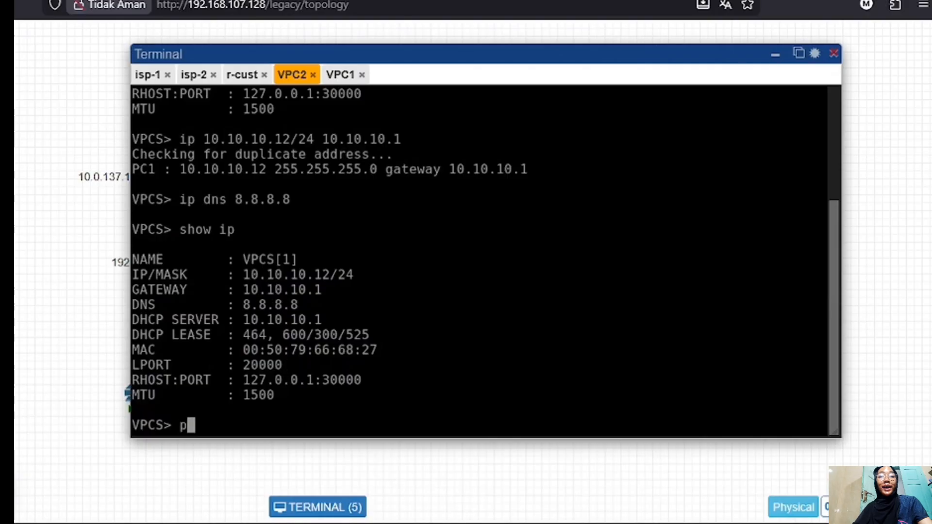
text(ing )
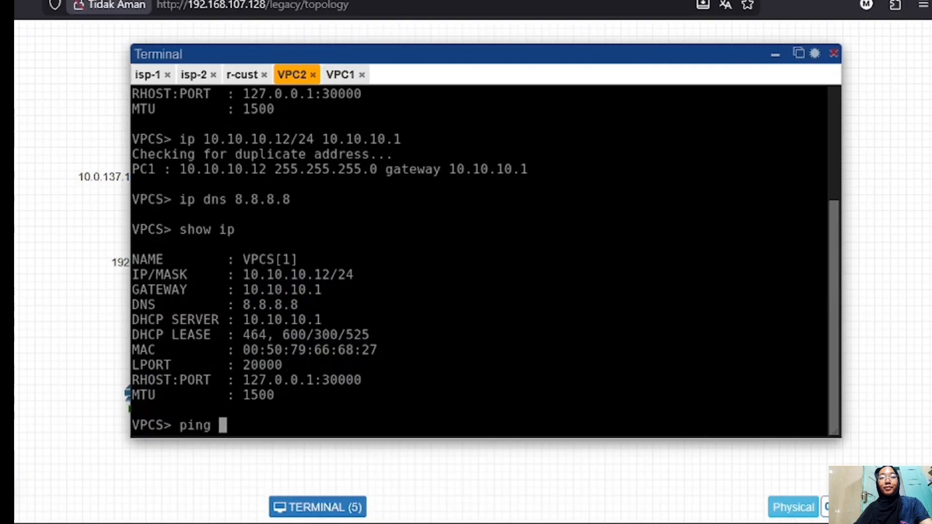
text(8.8.8.8)
key(Return)
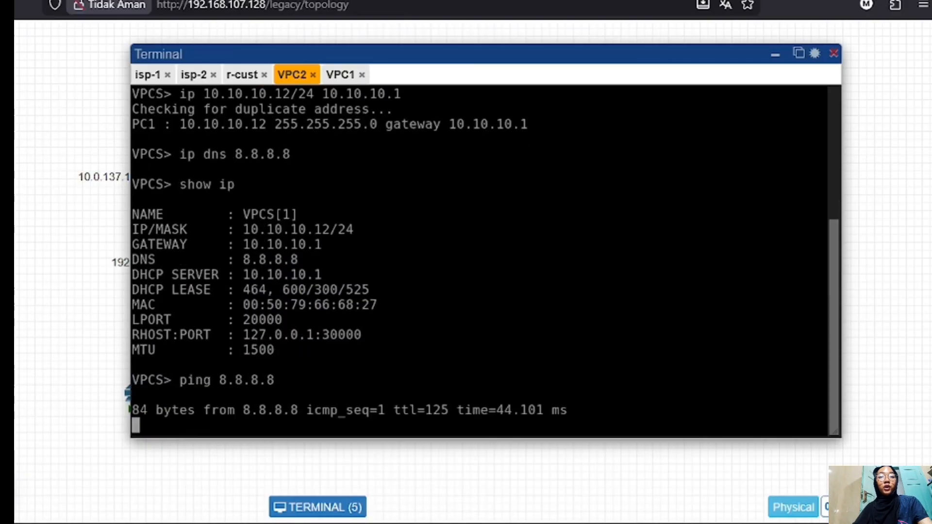
key(ctrl+c)
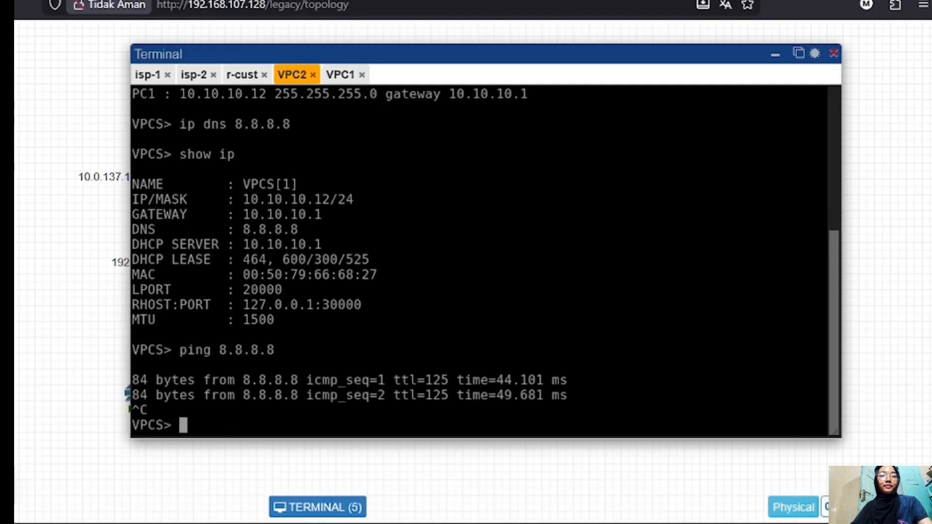
- Trace to 8.8.8.8 from VPC2, showing the path through 172.16.1.1
text(trace )
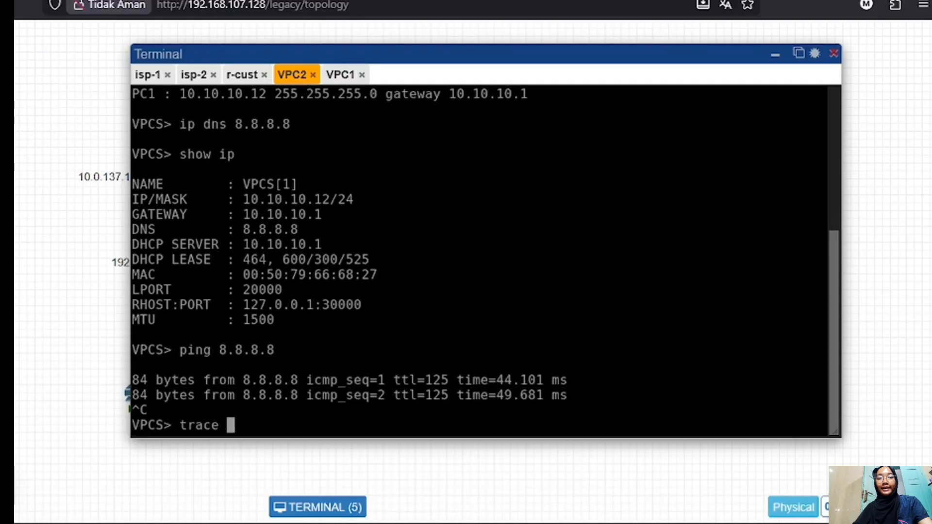
text(8.8.8)
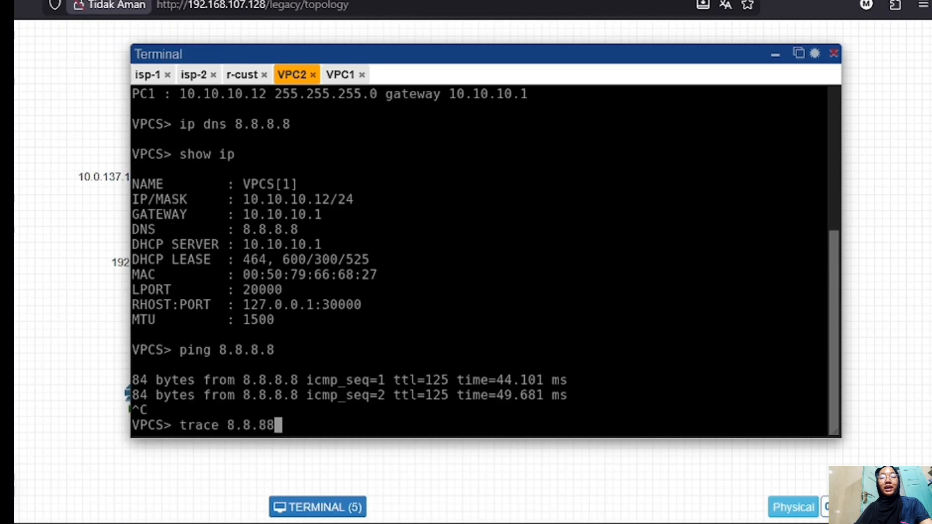
text(,.8)
key(Insert)
key(Insert)
key(BackSpace)
key(BackSpace)
key(BackSpace)
key(BackSpace)
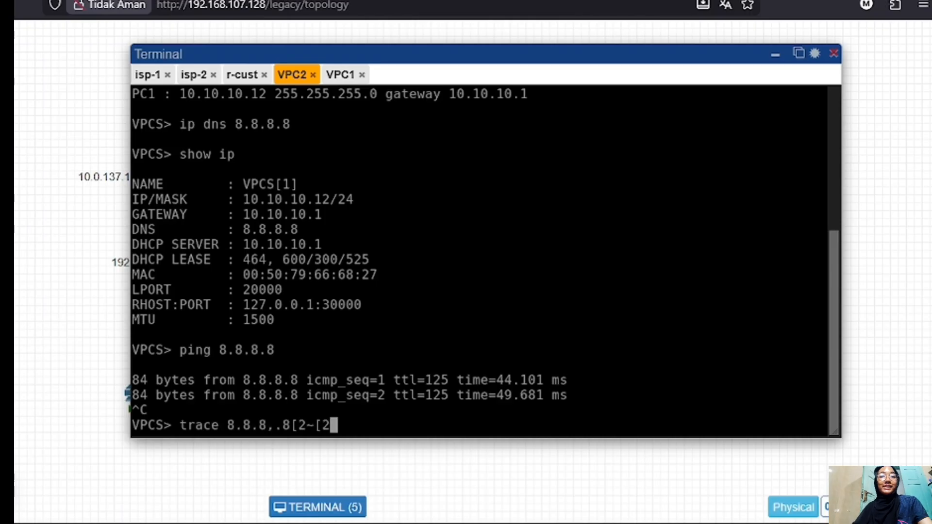
key(BackSpace)
key(BackSpace)
key(BackSpace)
key(BackSpace)
key(BackSpace)
key(BackSpace)
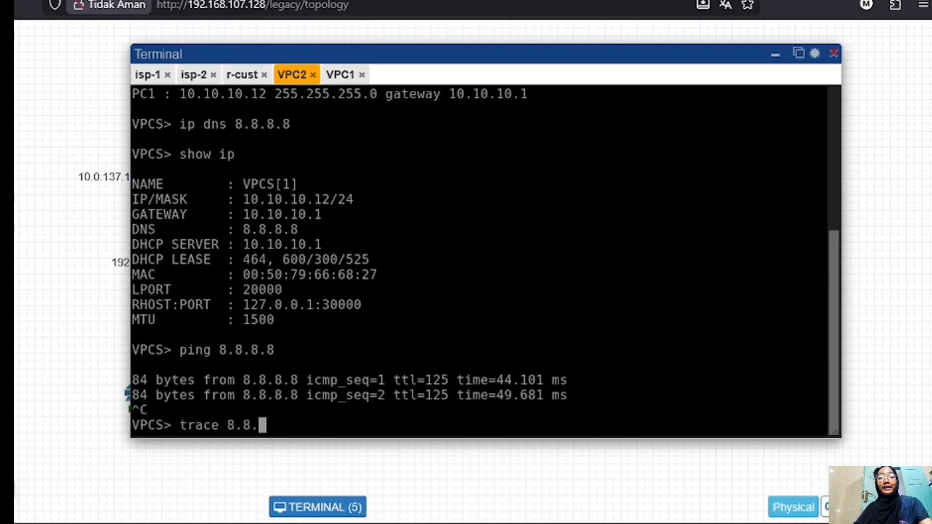
text(8.8)
key(Return)
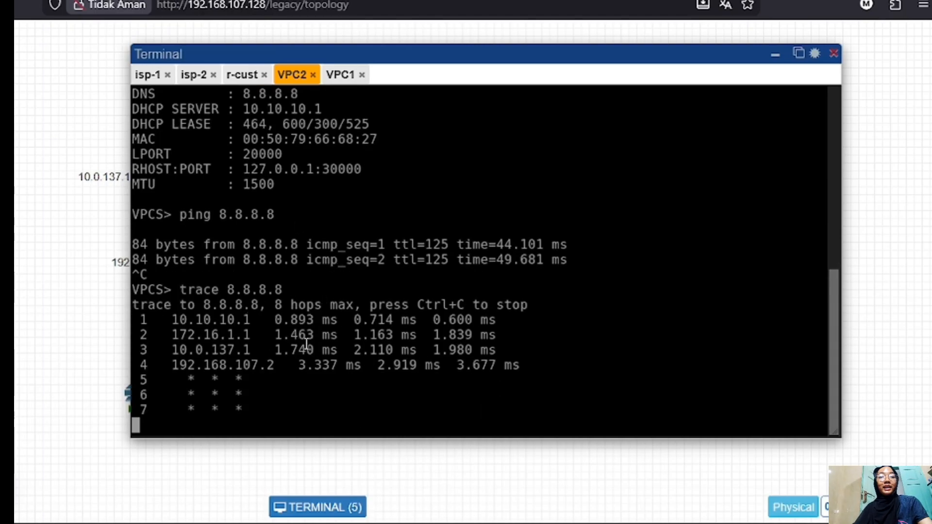
key(ctrl+c)
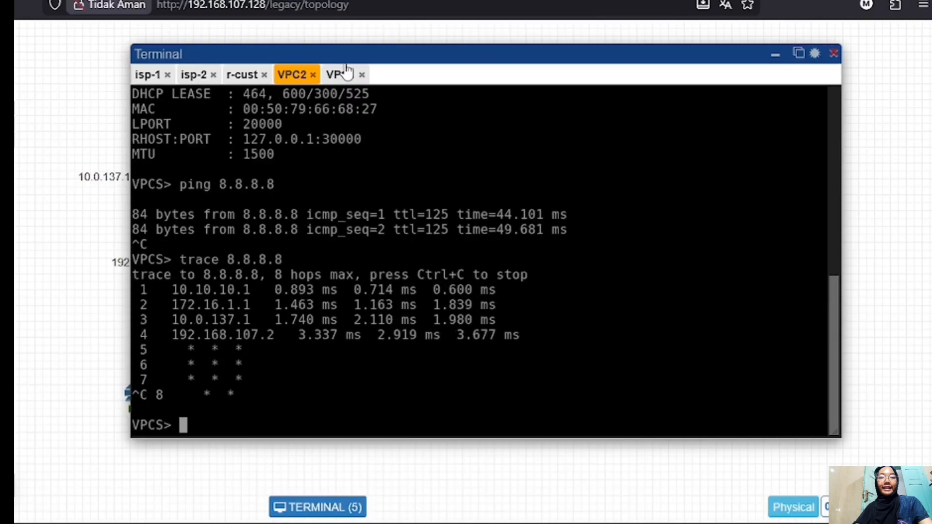
- From the VPC1 console, ping 8.8.8.8, then trace to 8.8.8.8 via 192.168.1.1
click(336, 76)
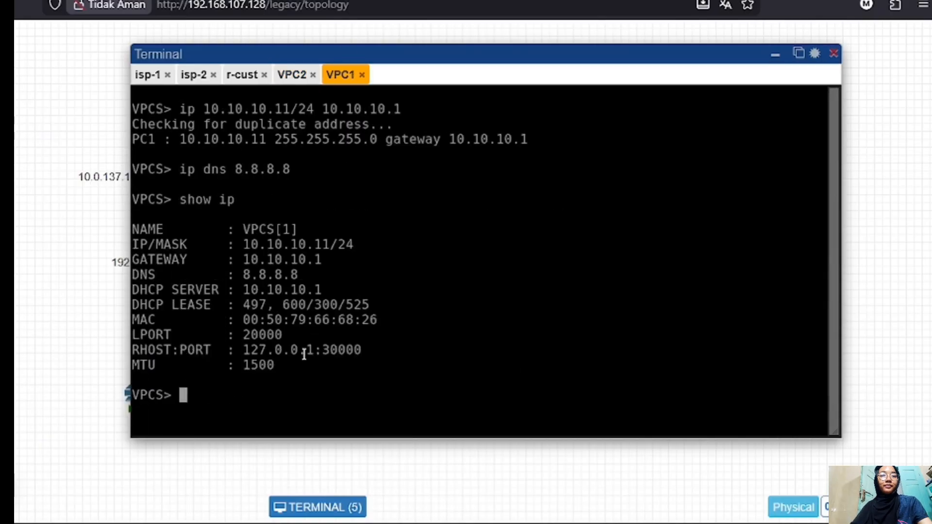
text(ping )
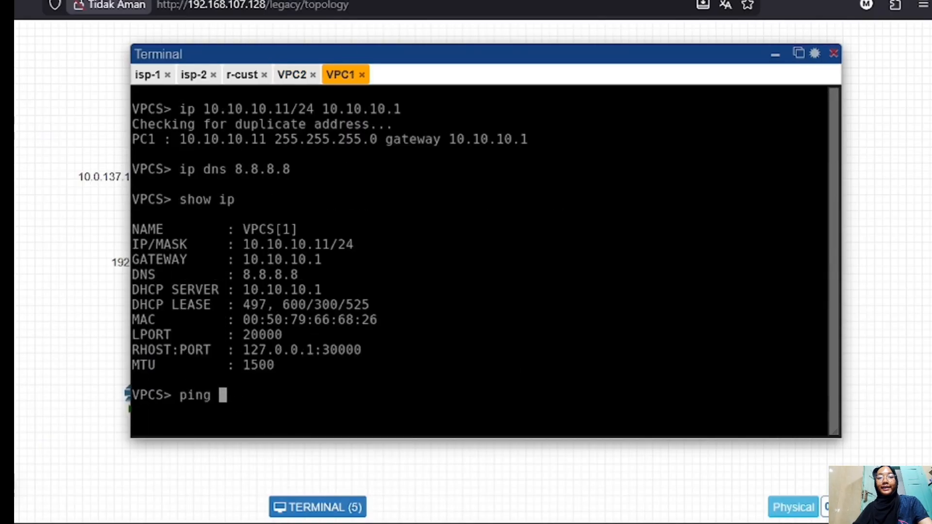
text(8.8.8.8)
key(BackSpace)
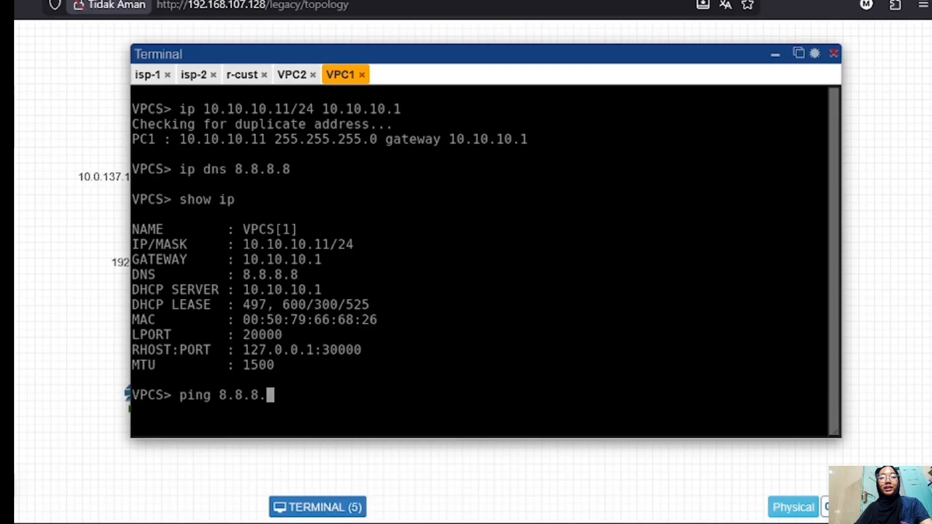
text(8)
key(Return)
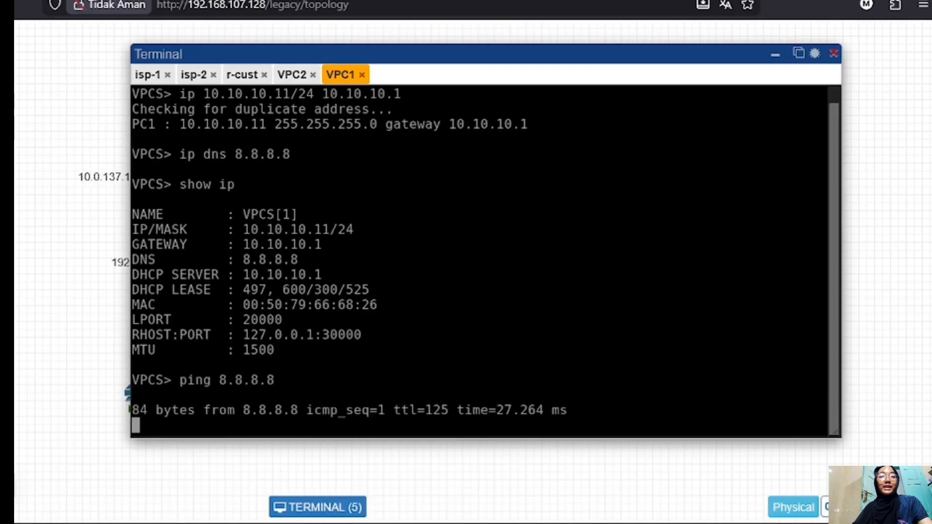
key(ctrl+c)
text(tra)
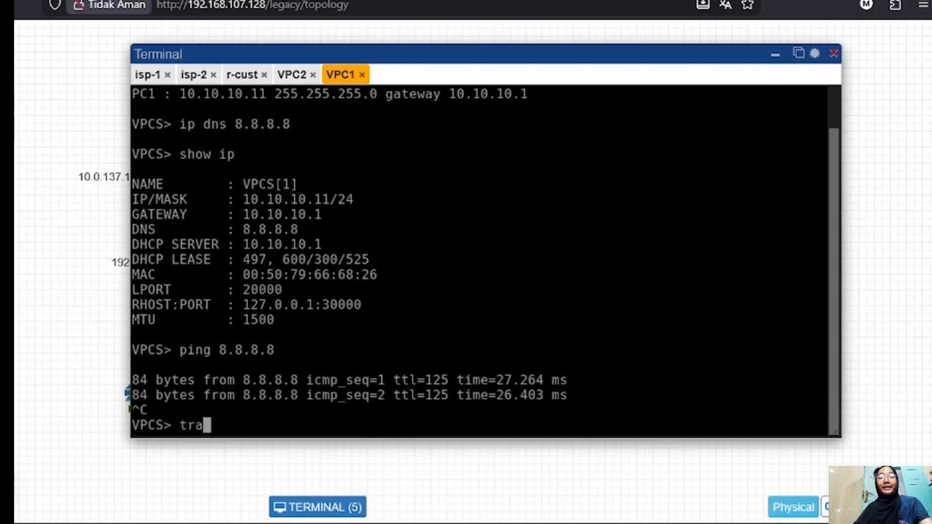
text(ce 8.8.8.8)
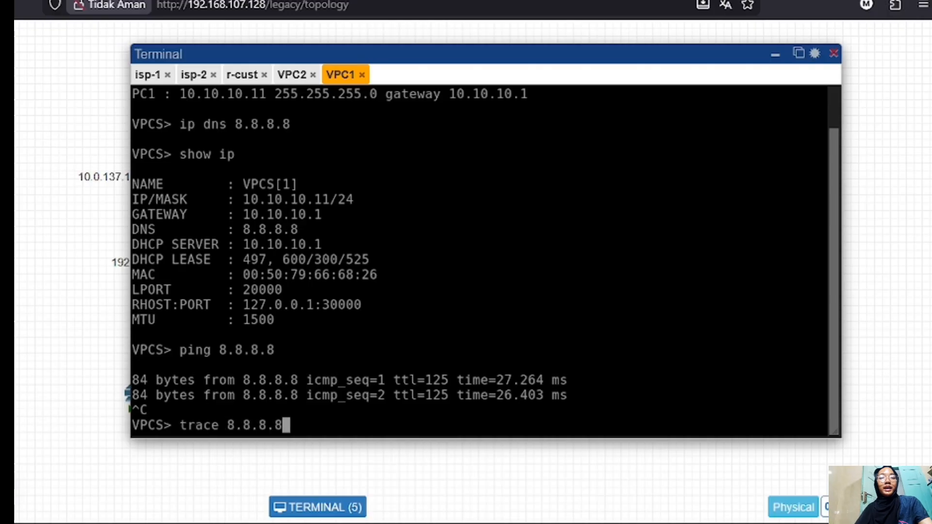
key(Return)
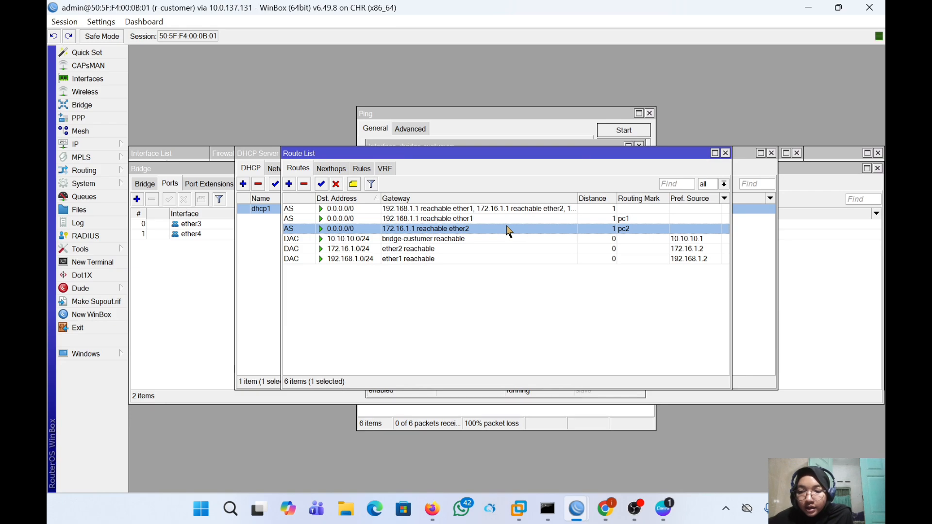
- Inspect the pc1 default route via 192.168.1.1, keeping its gateway unchanged
click(449, 219)
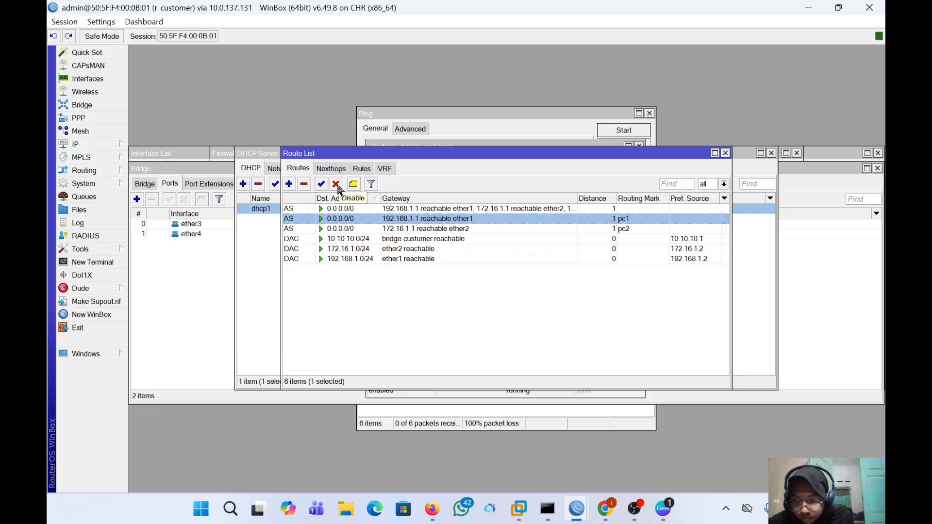
double_click(374, 221)
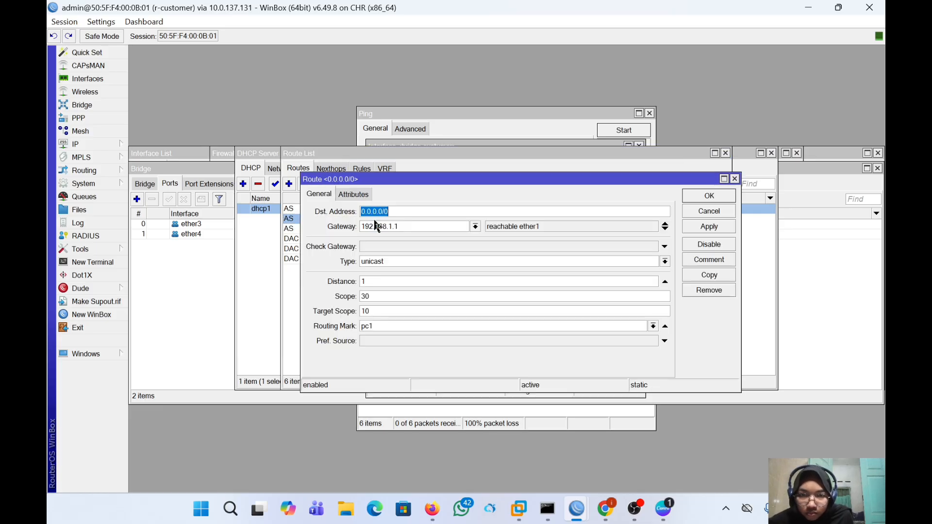
click(521, 230)
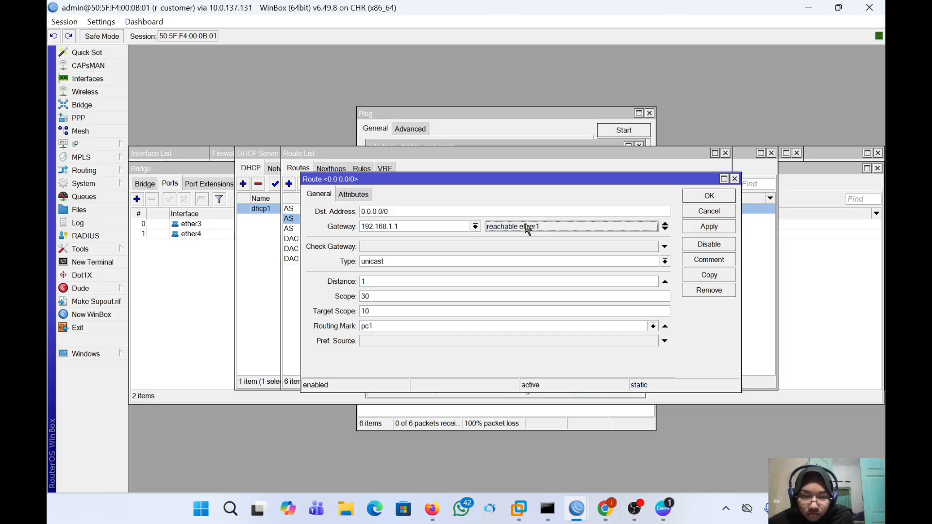
click(665, 224)
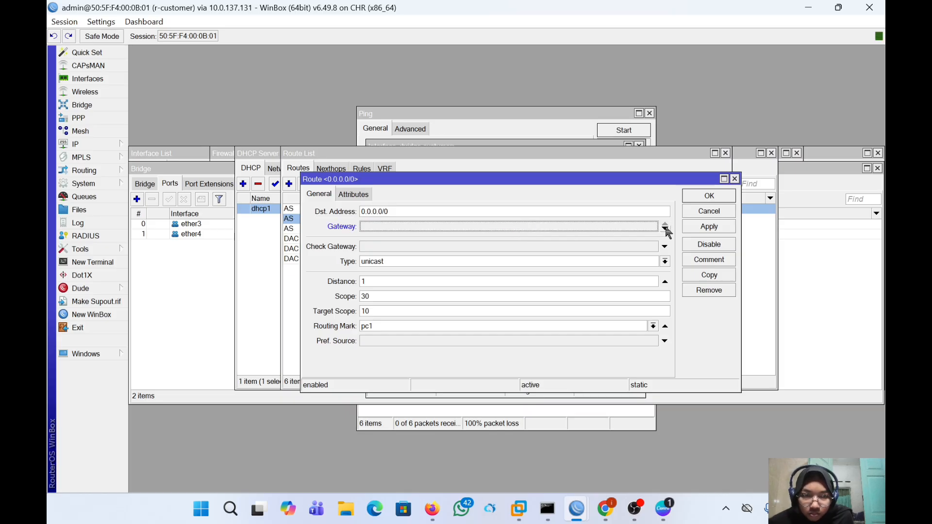
click(666, 229)
click(566, 226)
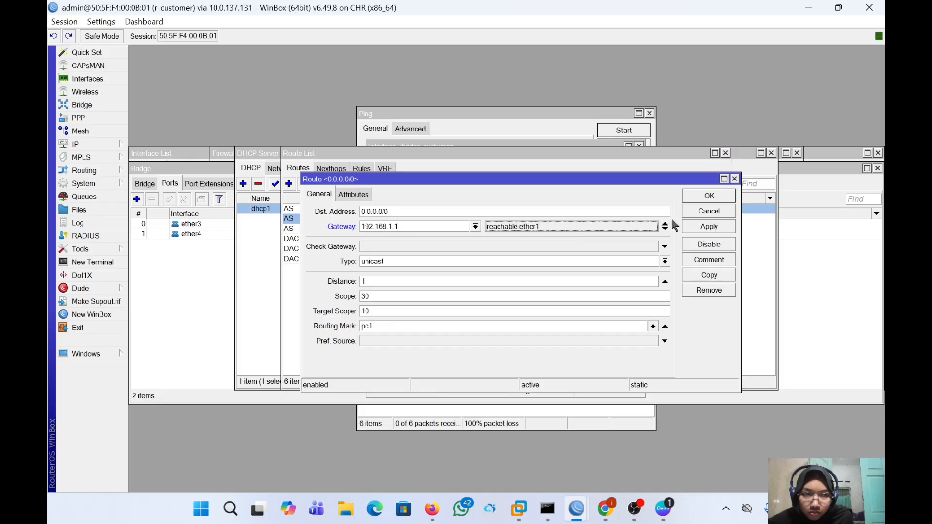
click(734, 179)
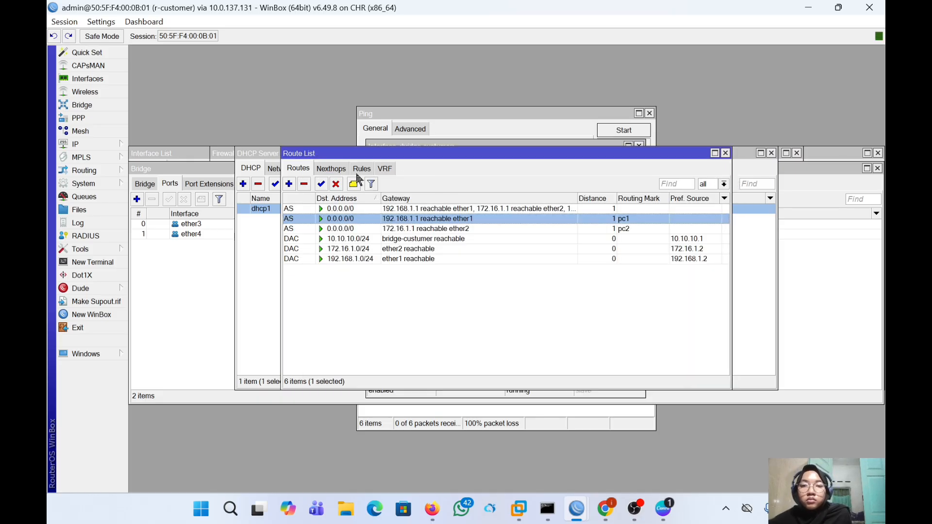
- Disable the default routes marked pc1 and pc2
click(336, 184)
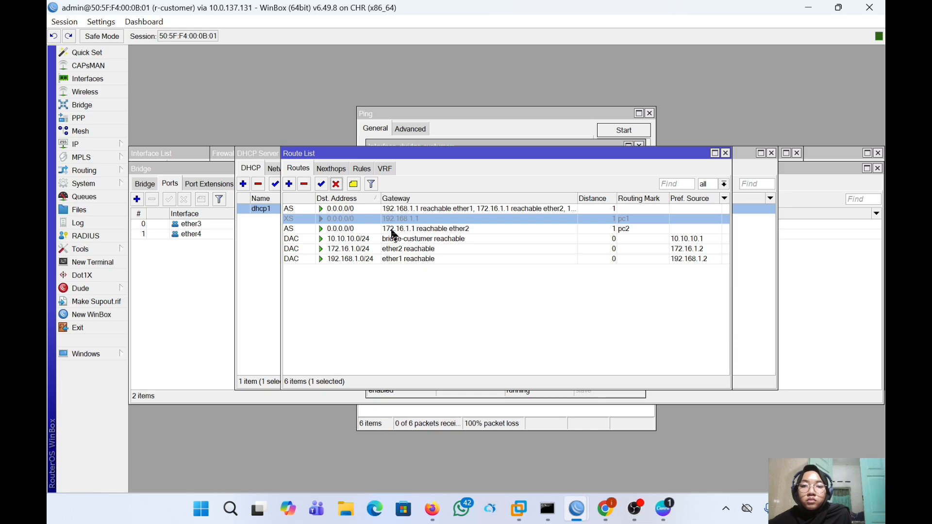
click(379, 228)
click(336, 184)
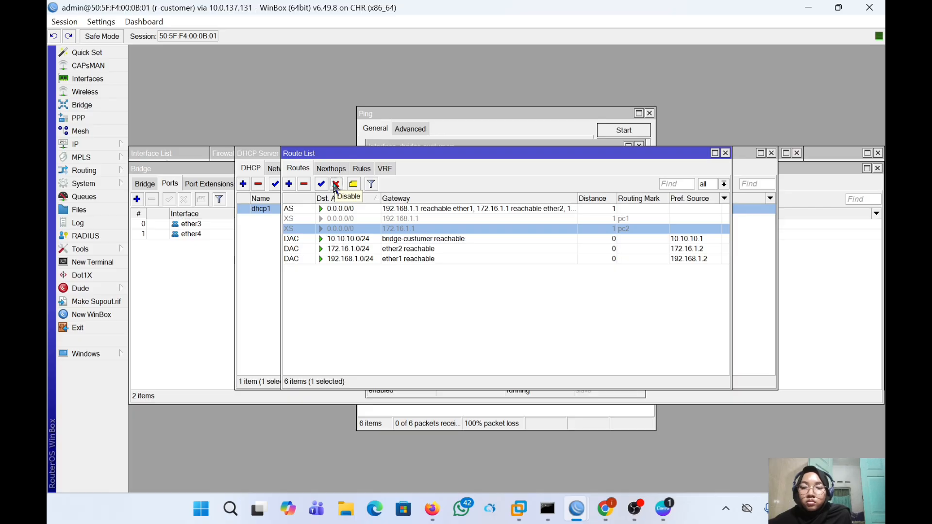
click(89, 145)
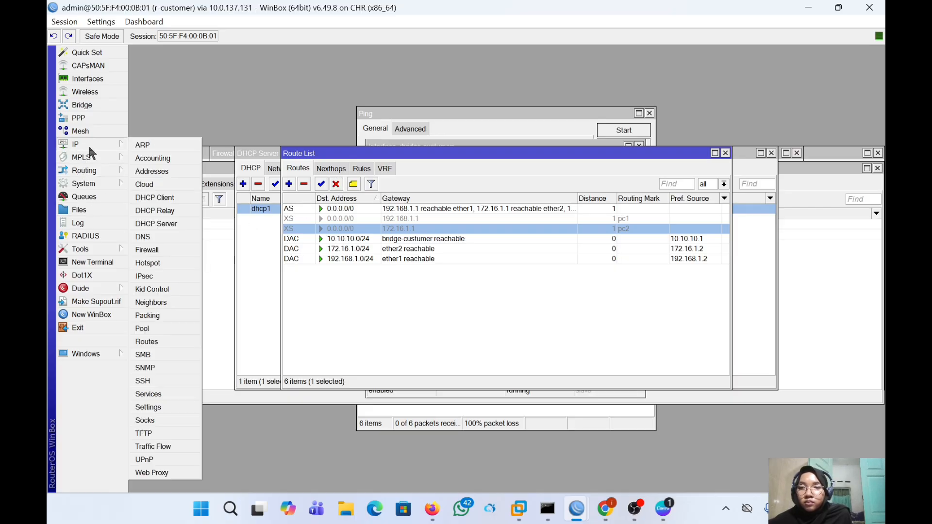
- Start a new prerouting mangle rule matching source address 10.10.10.12
click(163, 248)
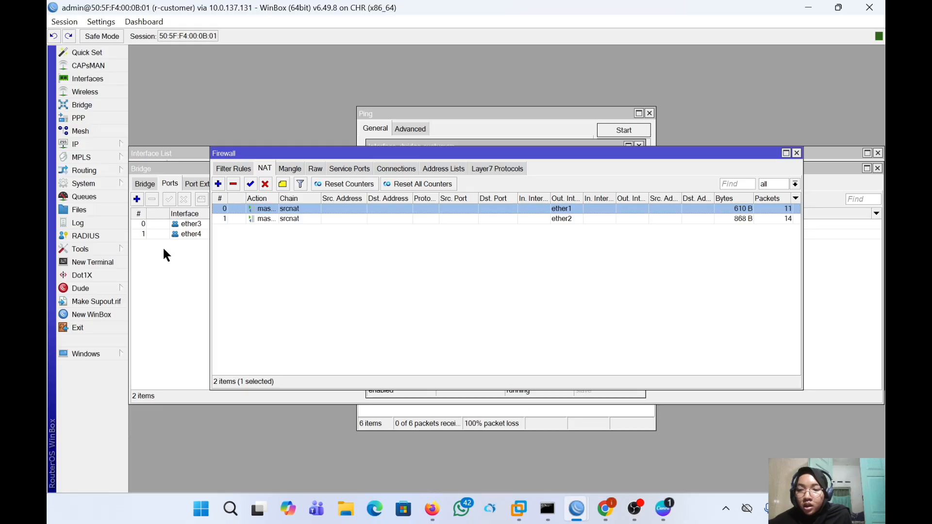
click(289, 169)
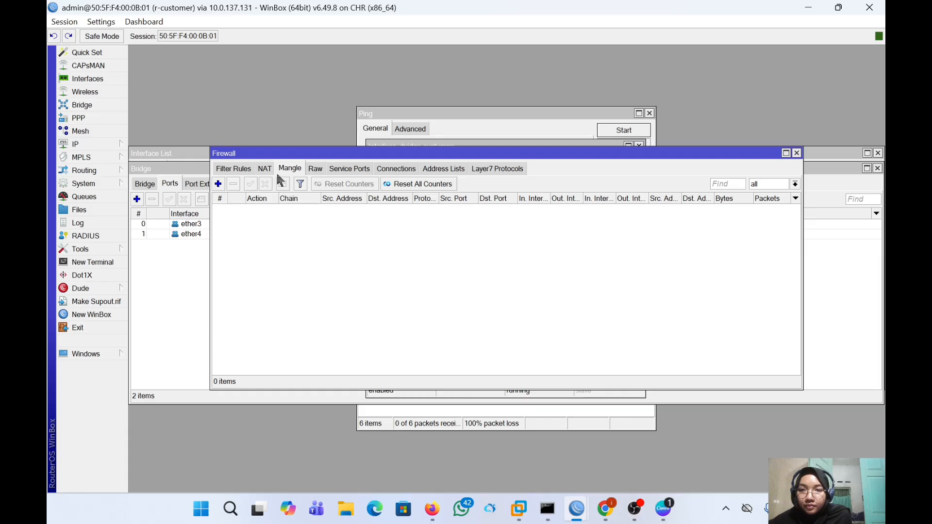
click(219, 184)
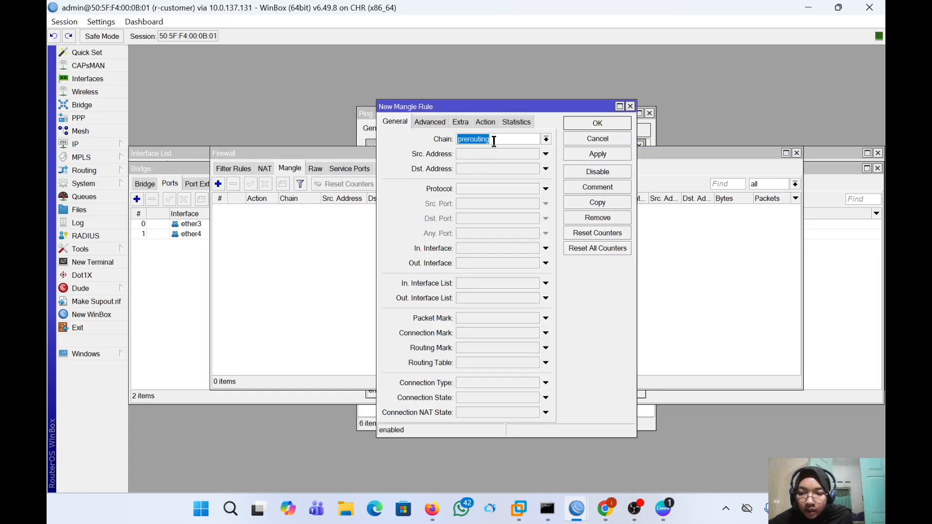
click(498, 155)
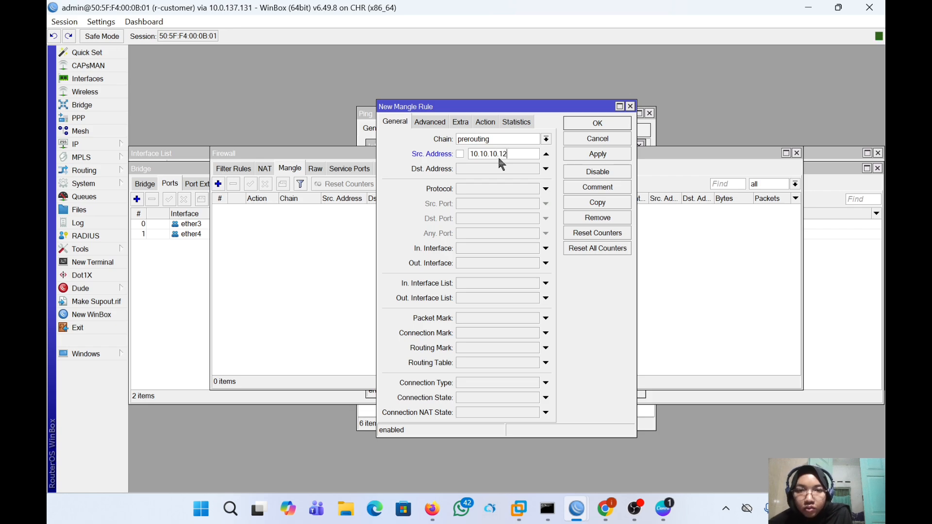
- Set the rule's action to mark routing with new routing mark 'mangle isp2' and save it
click(485, 122)
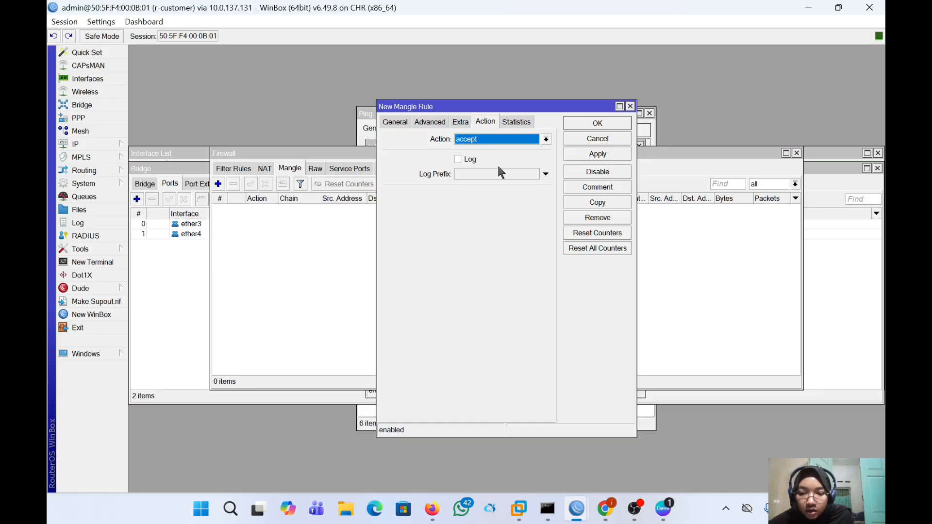
click(500, 139)
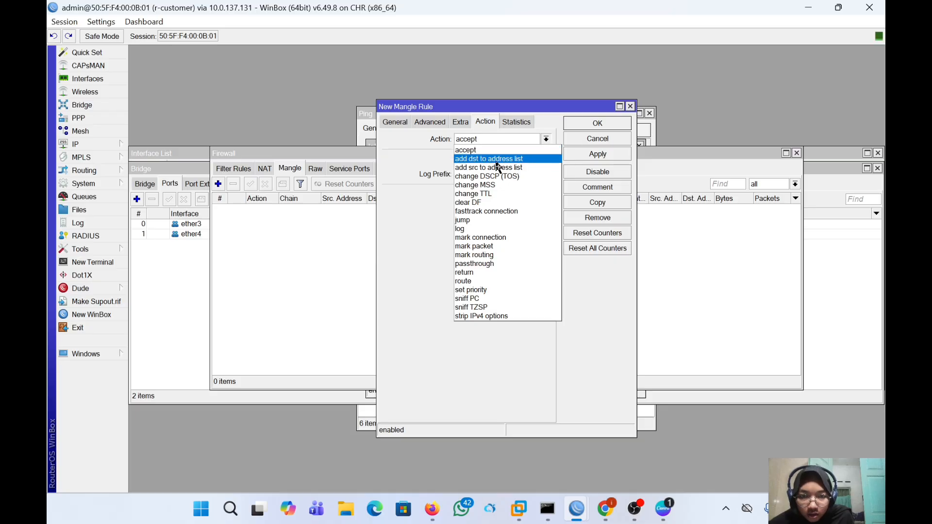
click(500, 254)
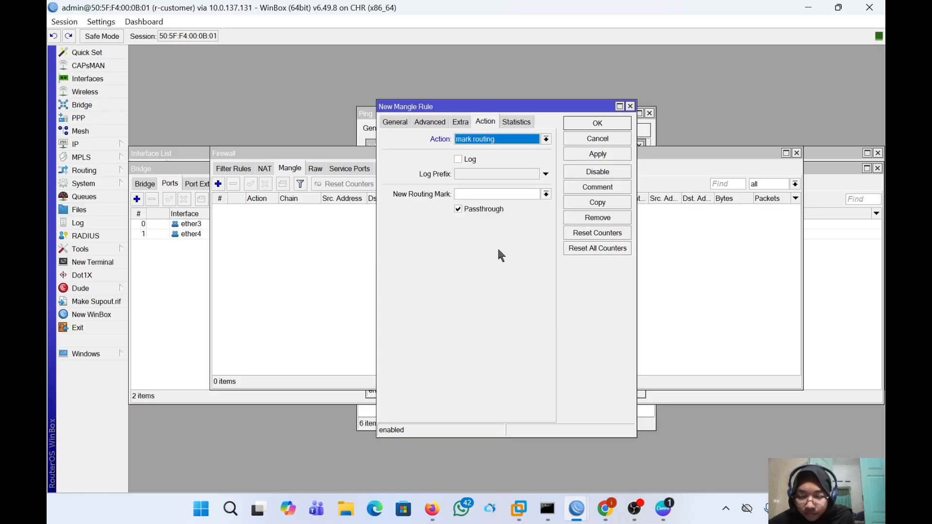
click(470, 193)
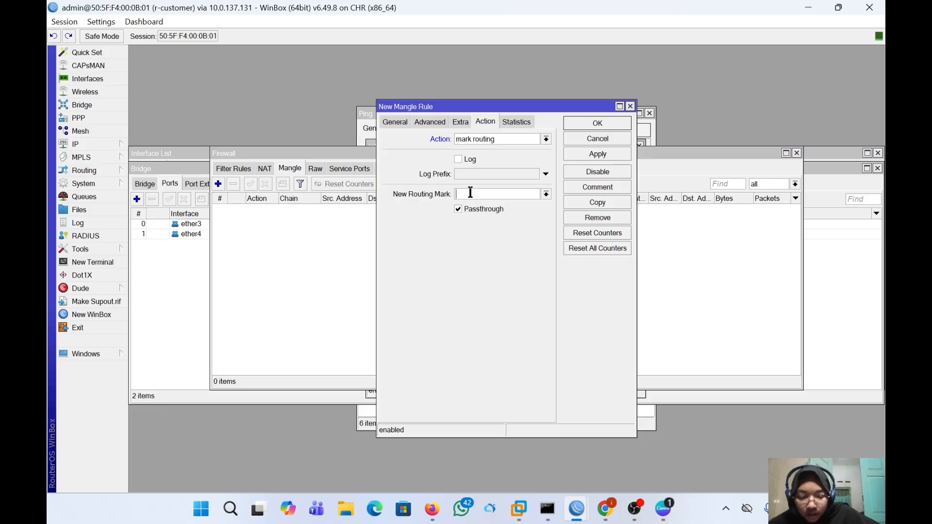
text(man)
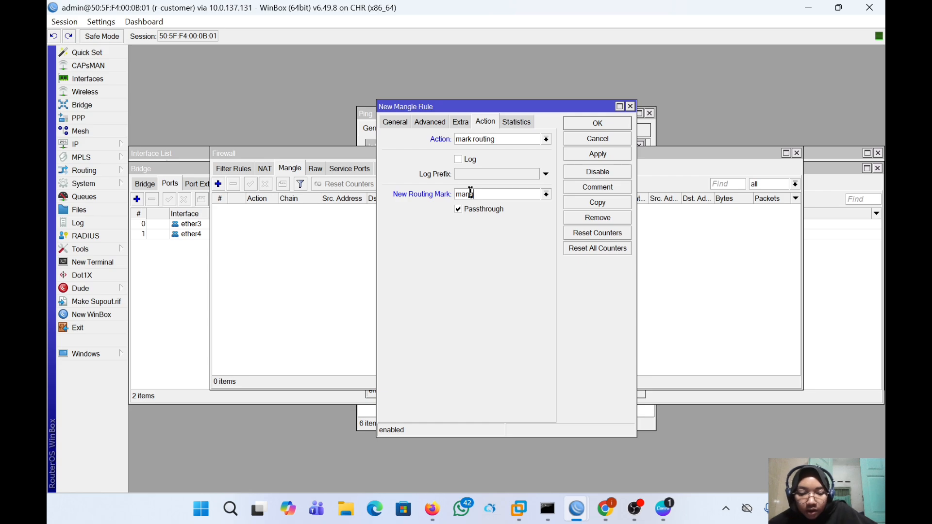
text(gle isp2)
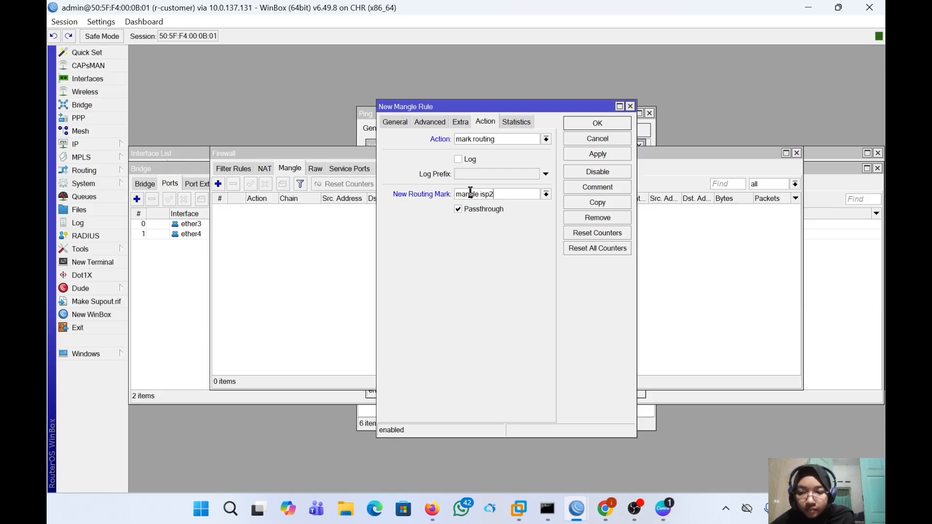
click(594, 153)
click(593, 127)
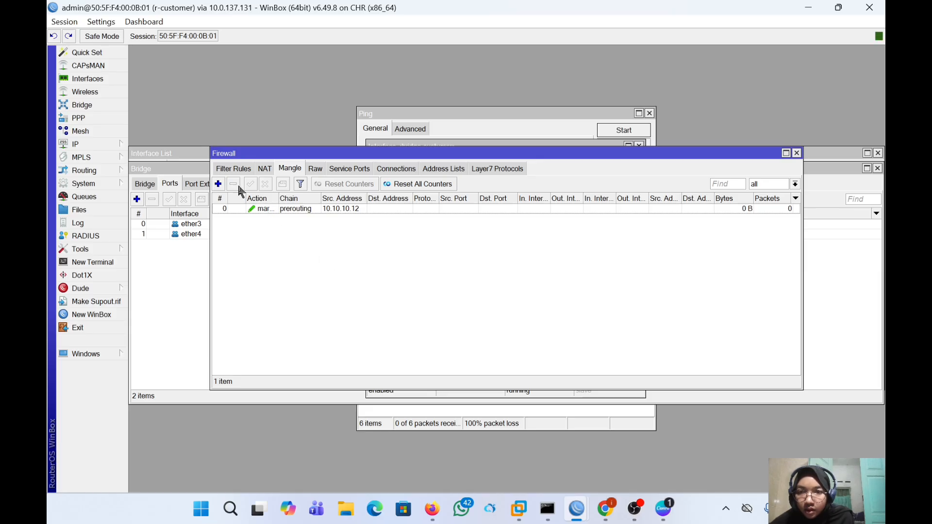
- Create another mangle rule with action mark routing and source address 10.10.10.11
click(218, 184)
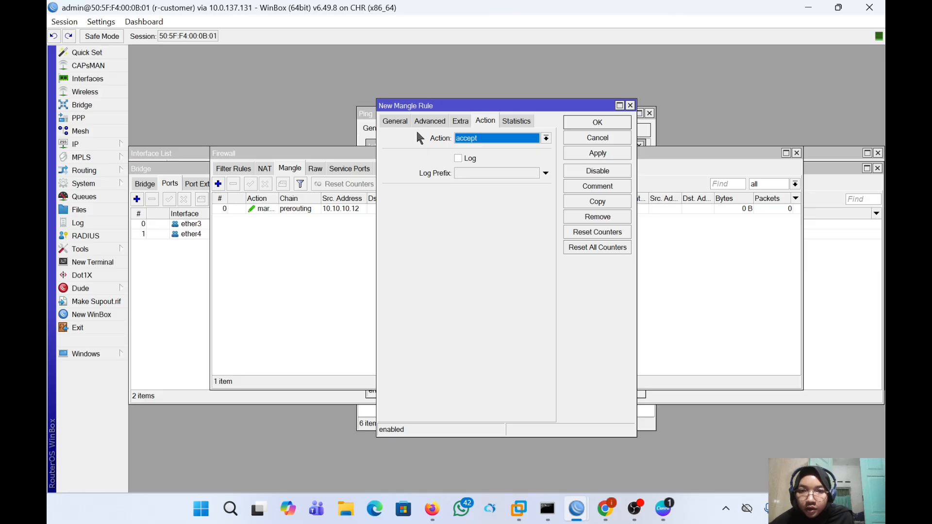
click(475, 138)
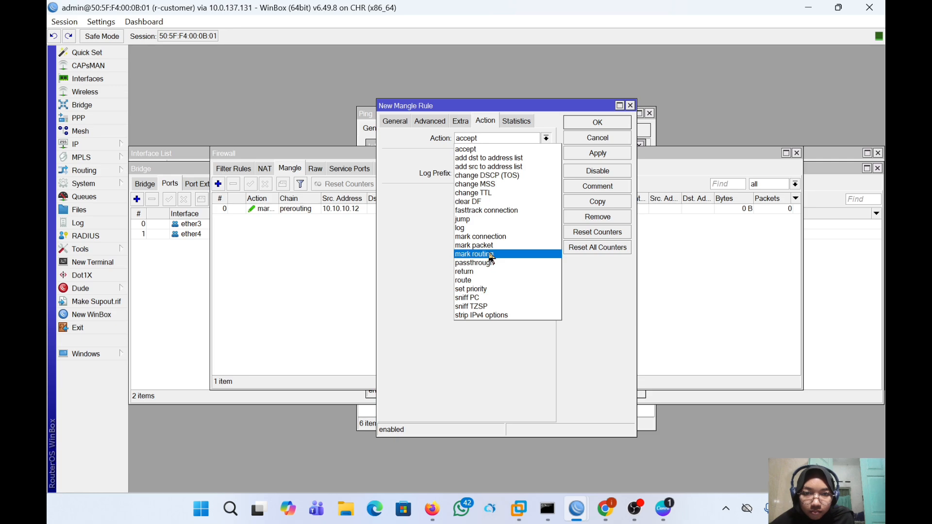
click(492, 254)
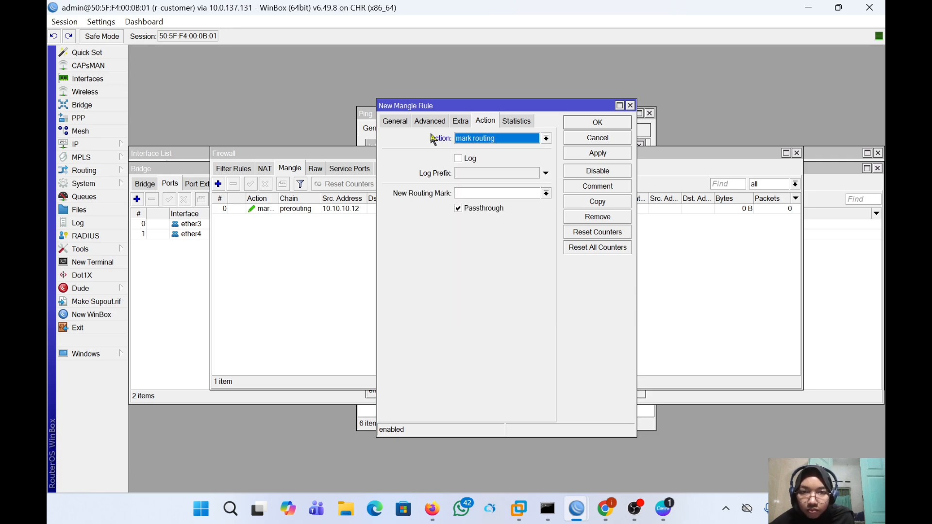
click(407, 119)
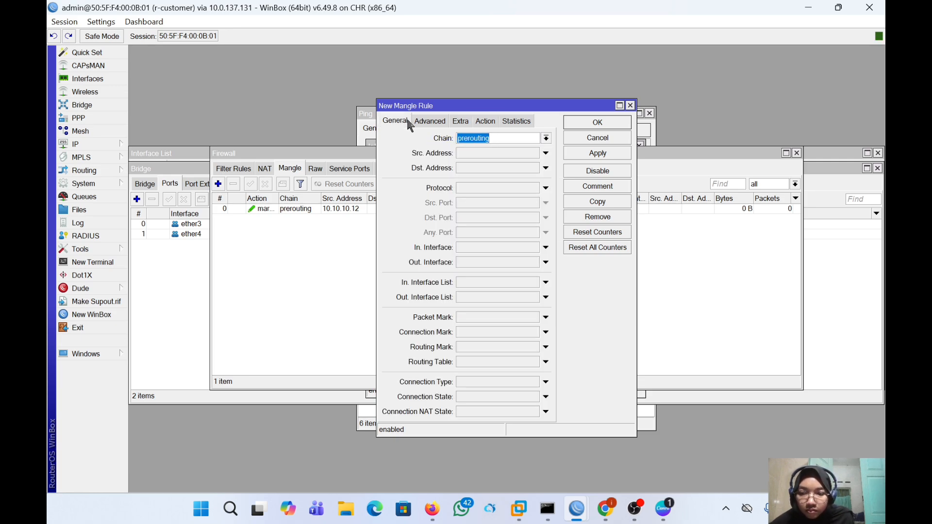
click(484, 153)
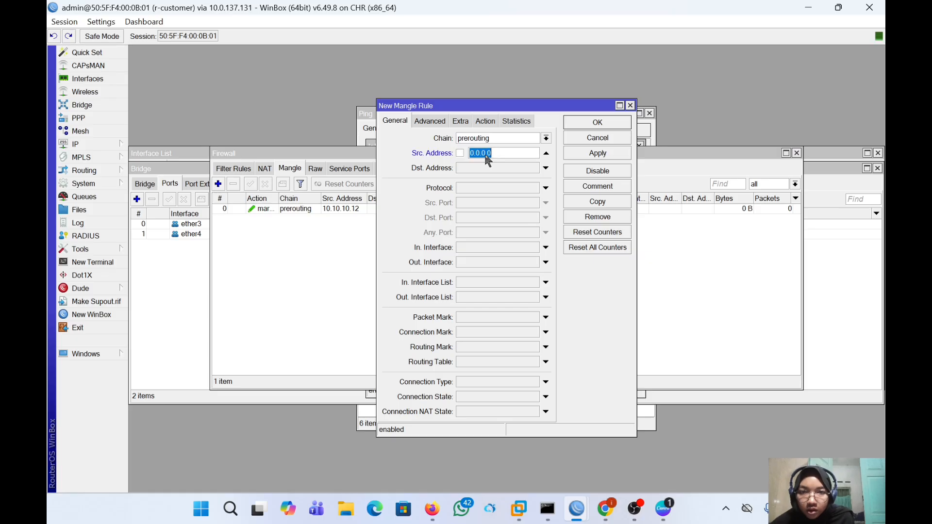
text(10.)
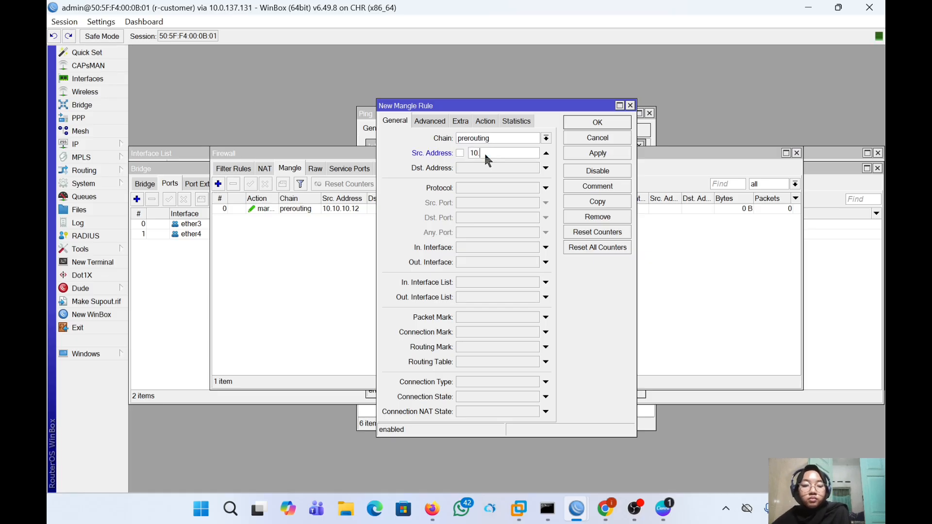
text(10.10)
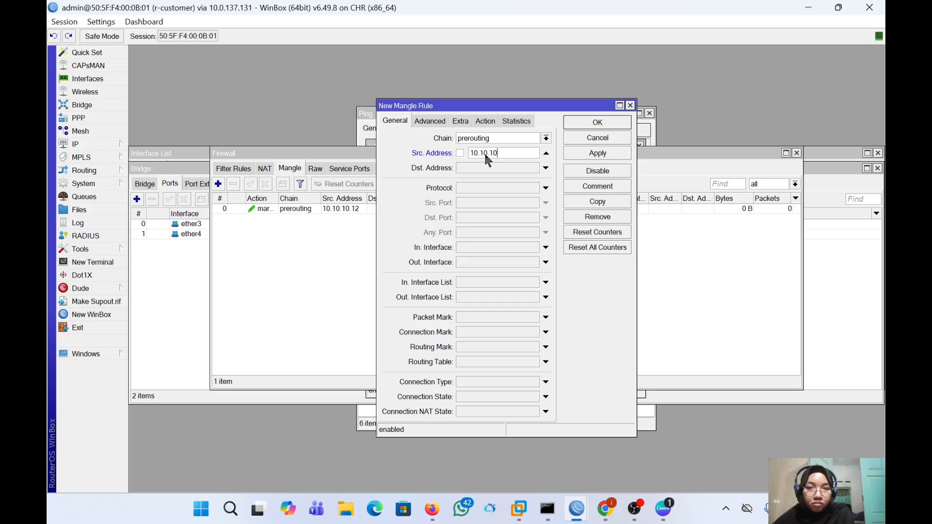
text(.11)
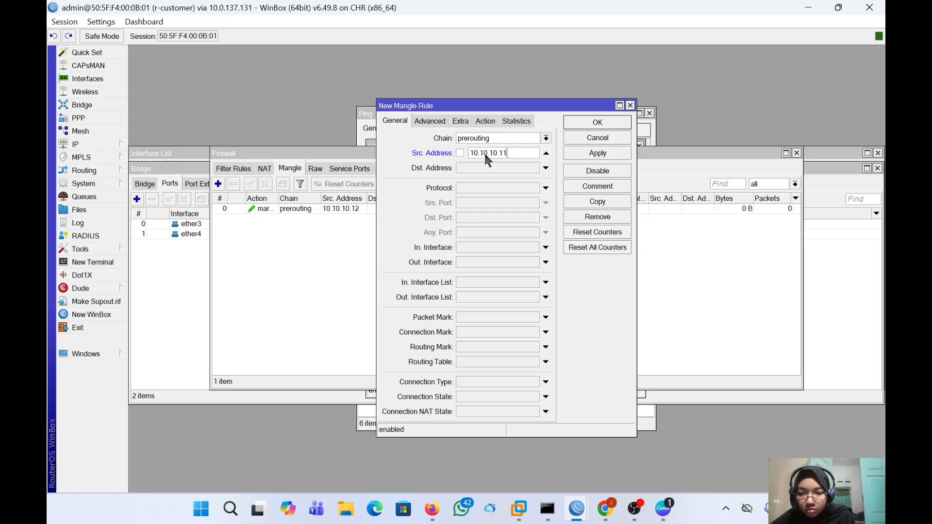
- Name its new routing mark 'mangle isp1' and save the rule
click(485, 121)
click(498, 193)
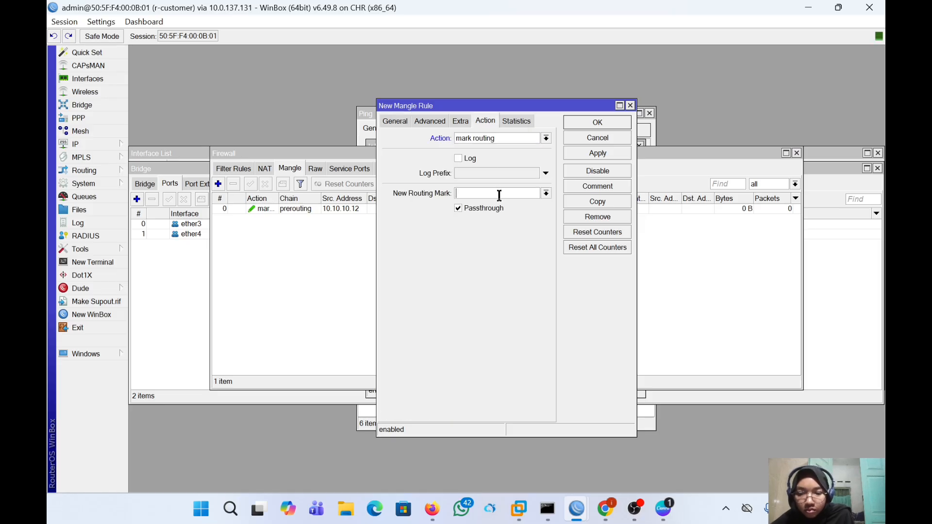
text(mangk)
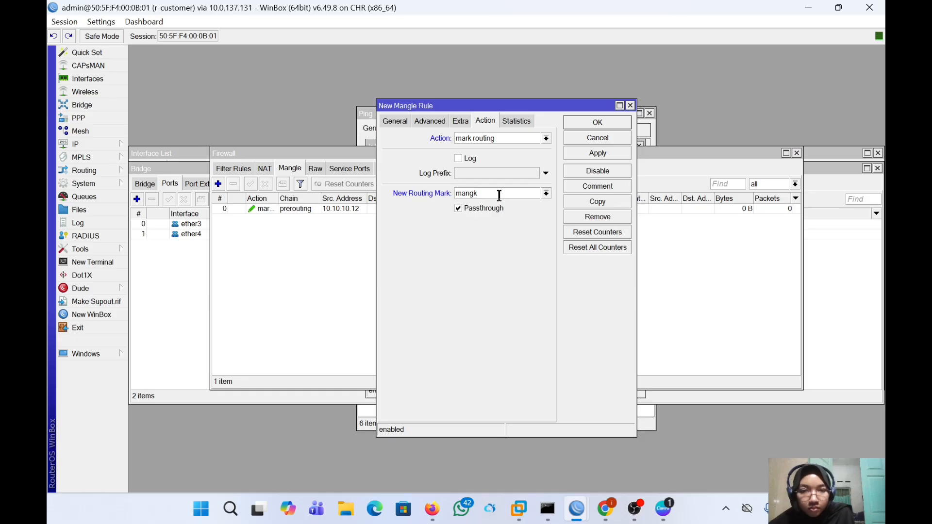
key(BackSpace)
text(le isp)
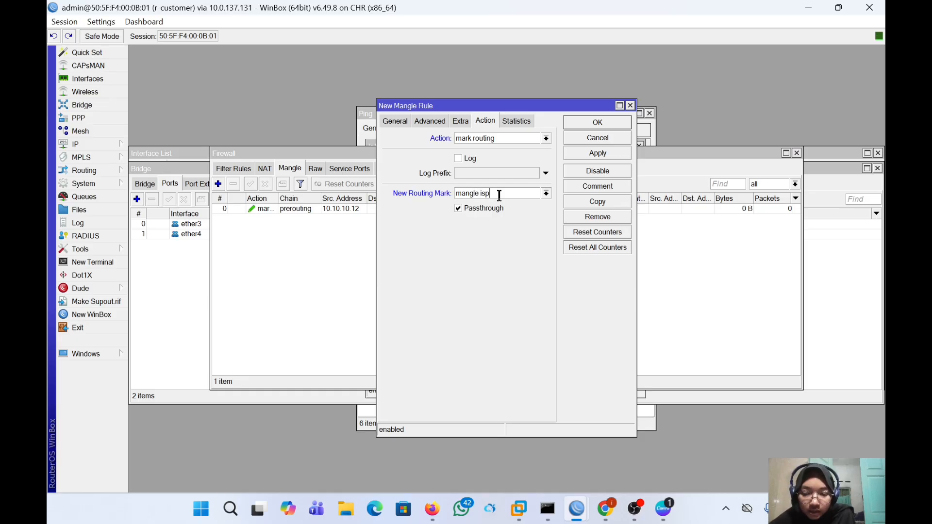
text(1)
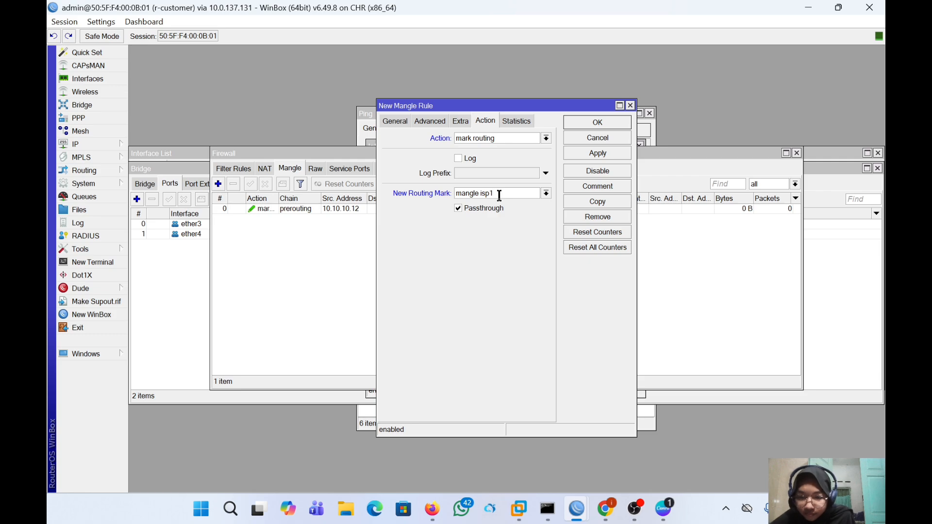
click(598, 159)
click(597, 127)
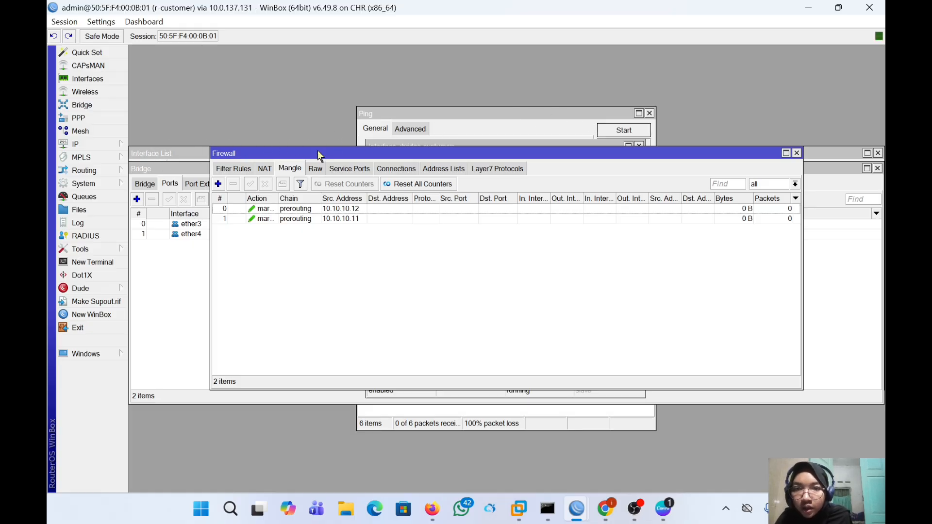
- Start a new route in IP > Routes with gateway 192.168.1.1
click(78, 145)
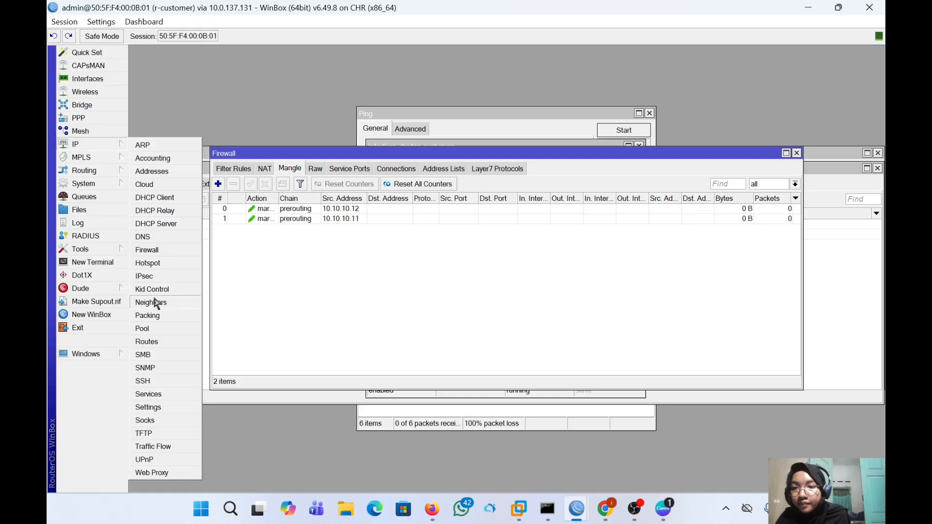
click(165, 342)
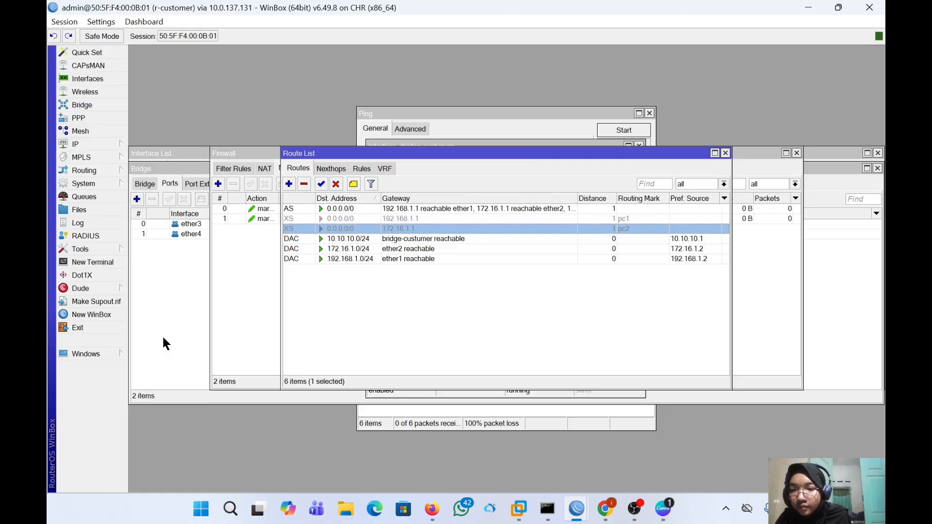
click(288, 183)
click(389, 225)
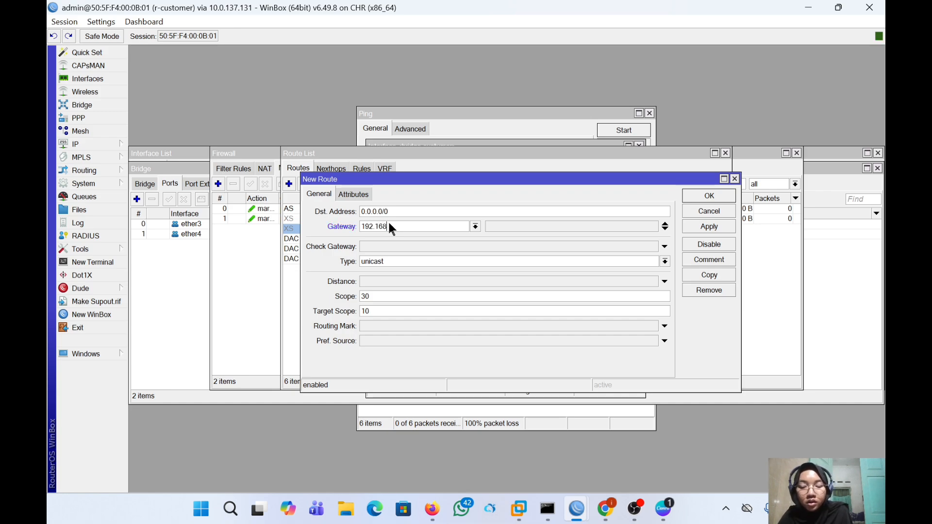
text(.1.1)
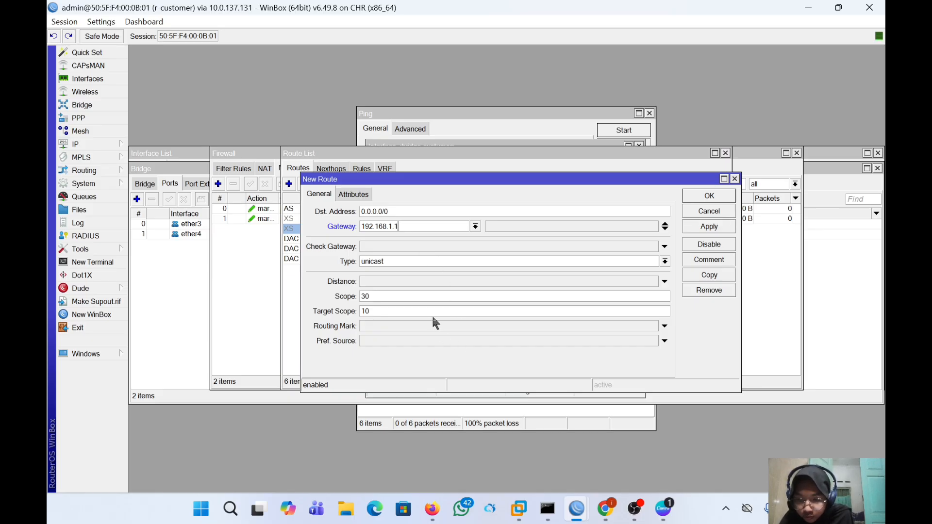
- Give the route routing mark 'mangle isp1', leaving preferred source unset, and save it
click(430, 342)
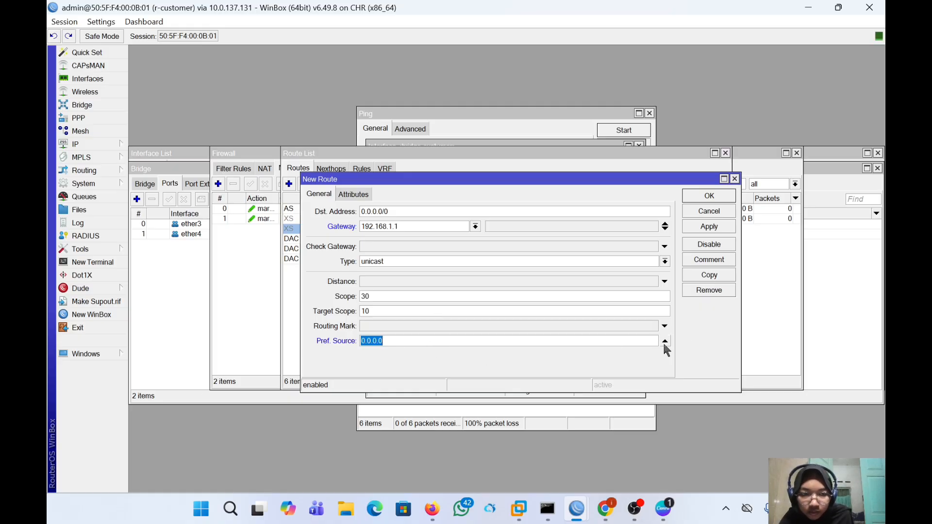
click(665, 341)
click(664, 342)
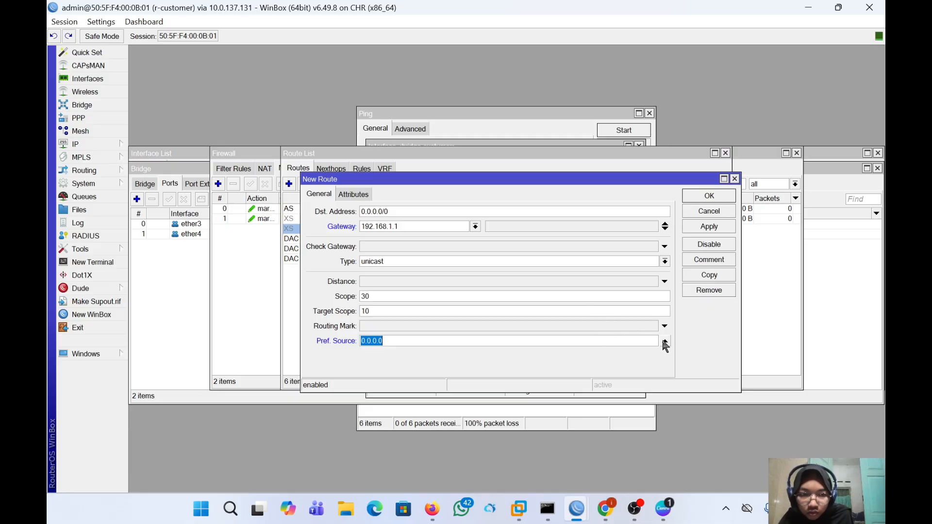
click(664, 342)
click(664, 326)
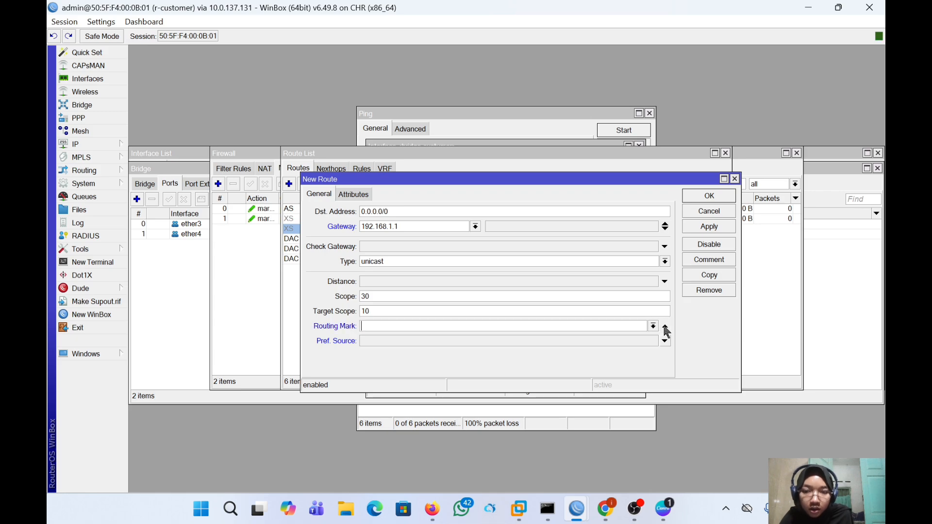
click(664, 326)
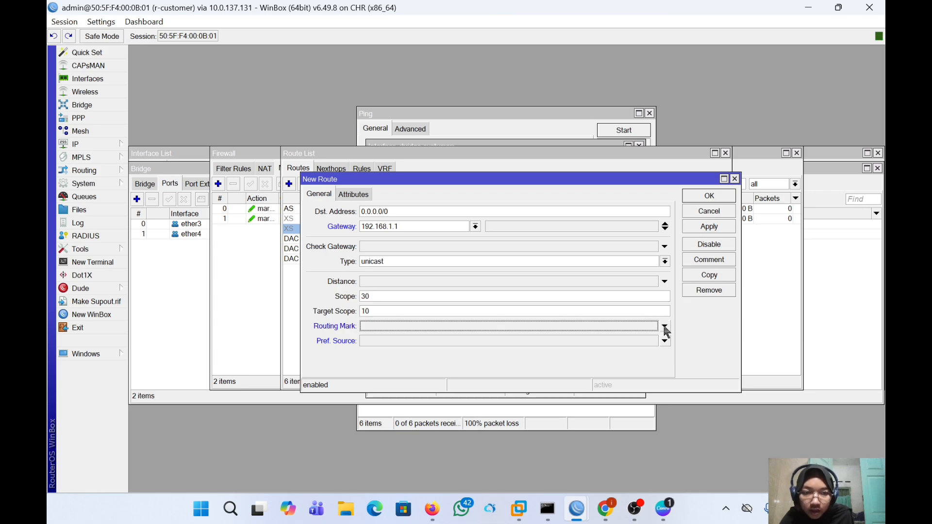
click(664, 326)
click(653, 327)
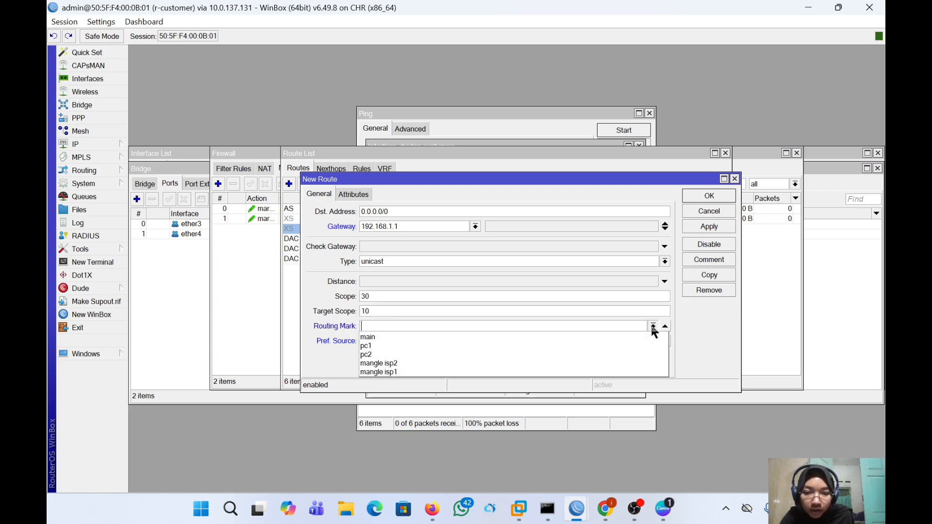
click(636, 370)
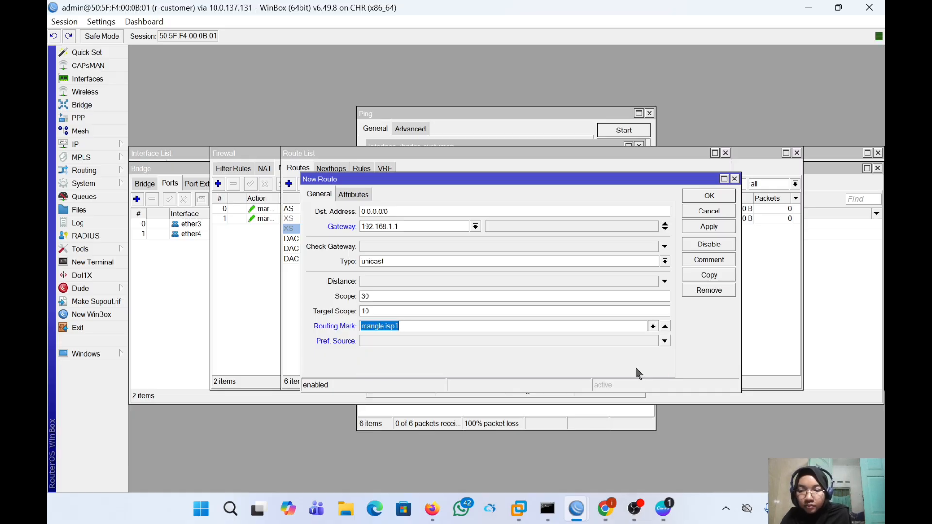
click(718, 225)
click(711, 197)
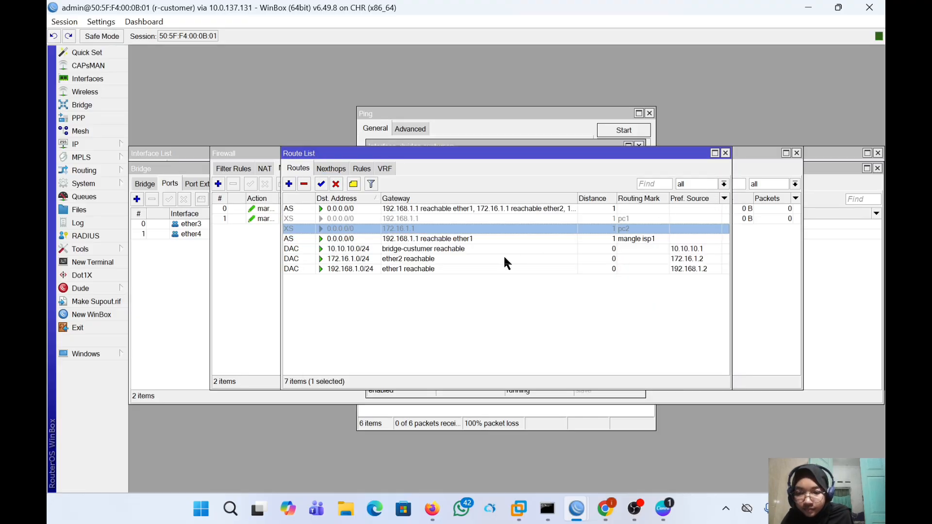
- Add a default route via gateway 172.16.1.1 restricted to routing mark 'mangle isp2'
click(289, 184)
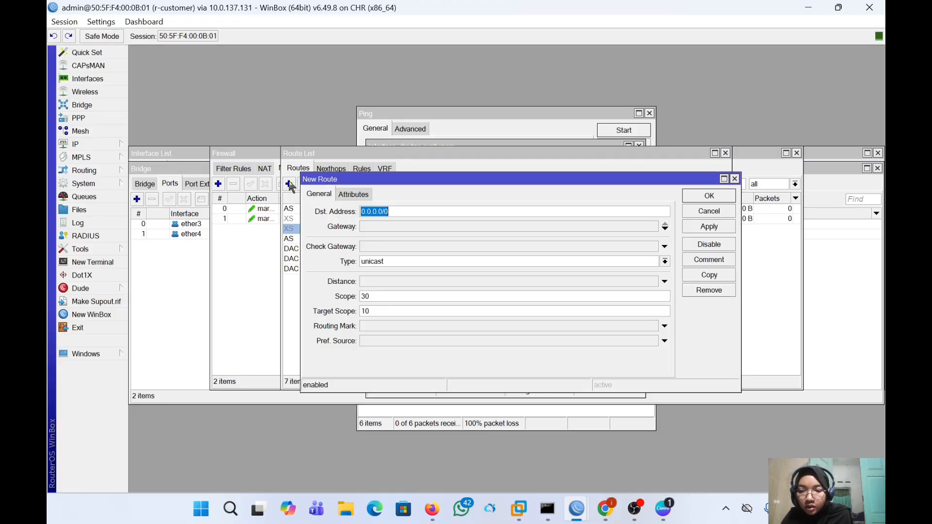
click(386, 223)
key(BackSpace)
text(17)
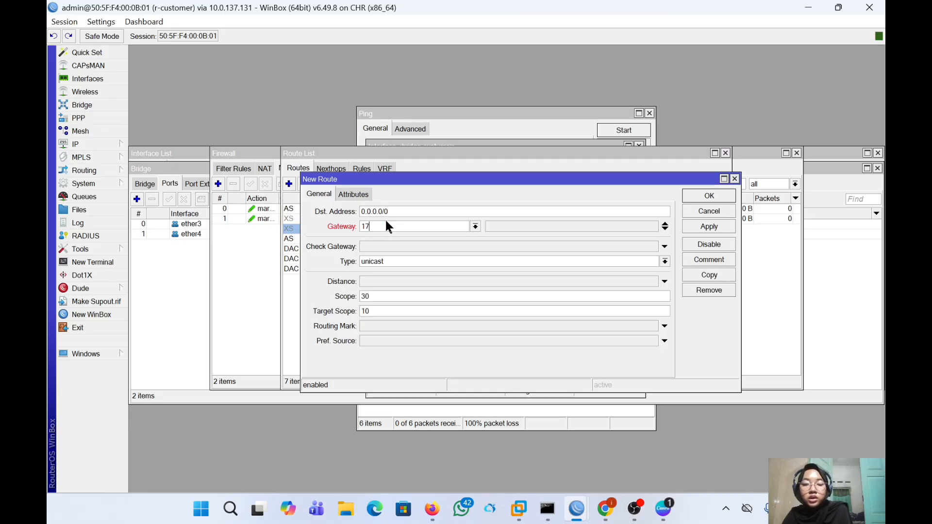
text(2.16)
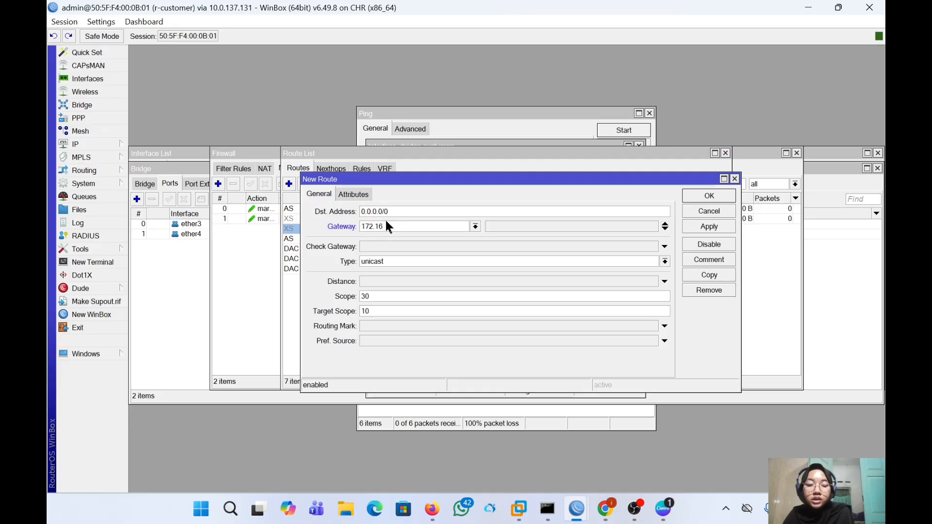
text(.1.1)
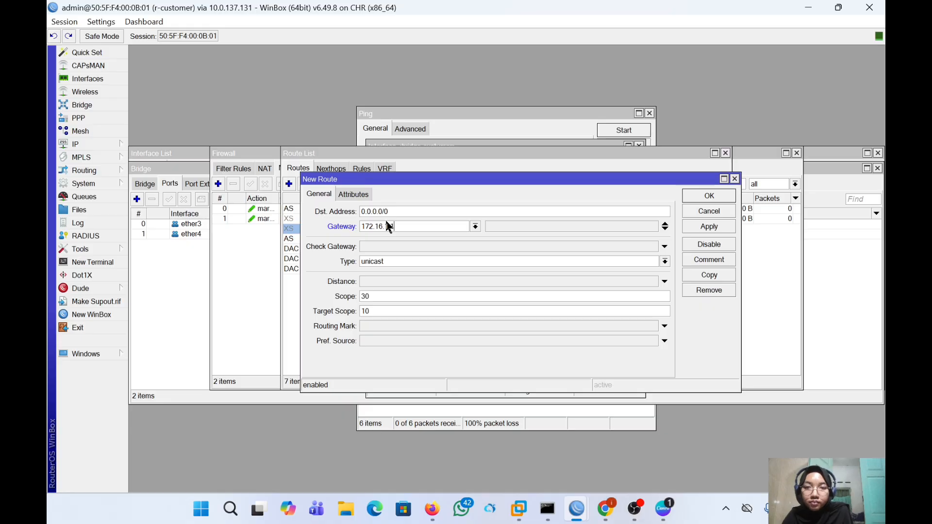
click(488, 325)
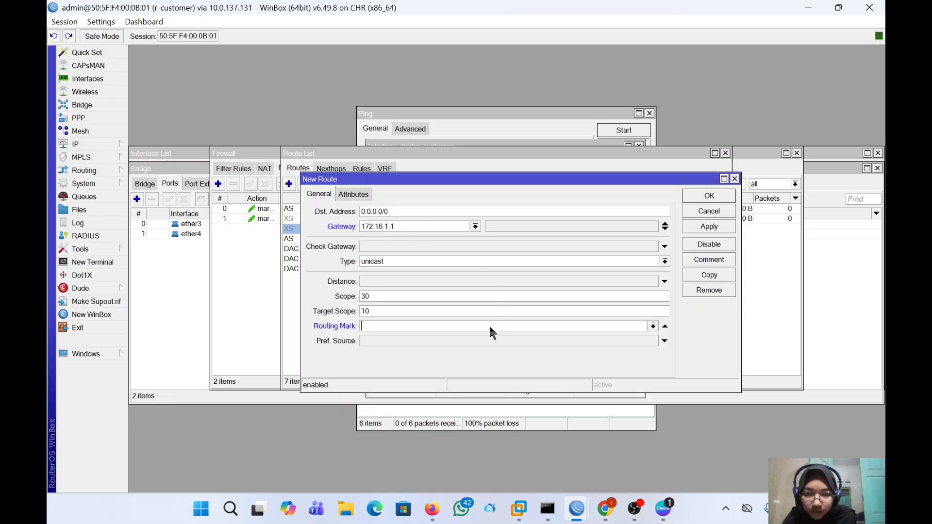
click(653, 327)
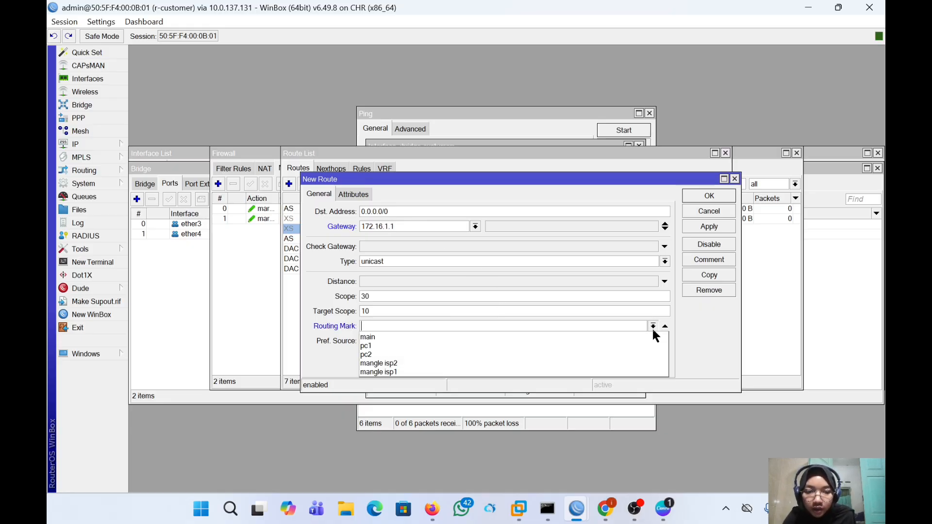
click(632, 360)
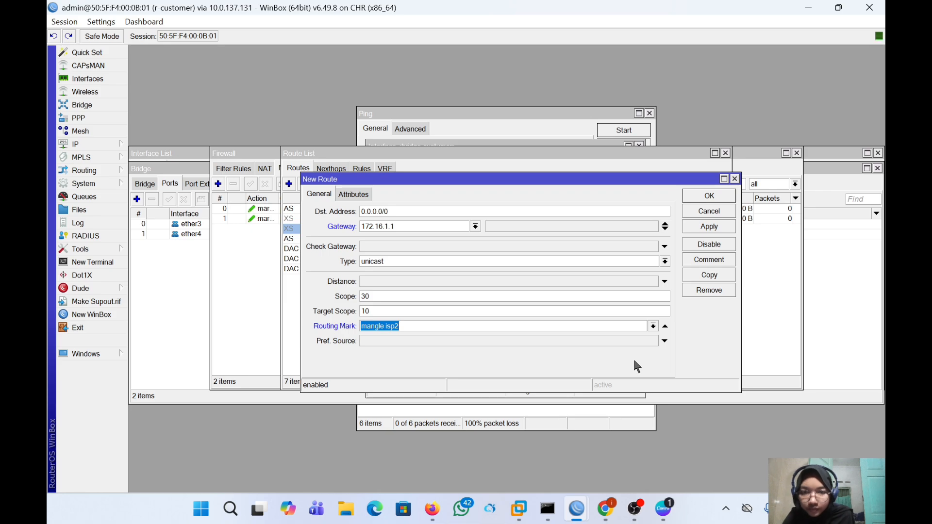
click(699, 228)
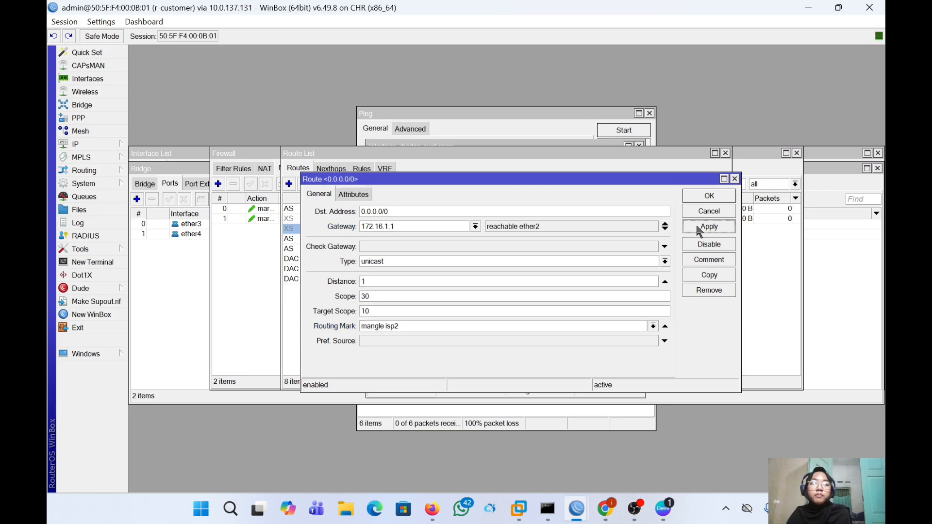
click(703, 199)
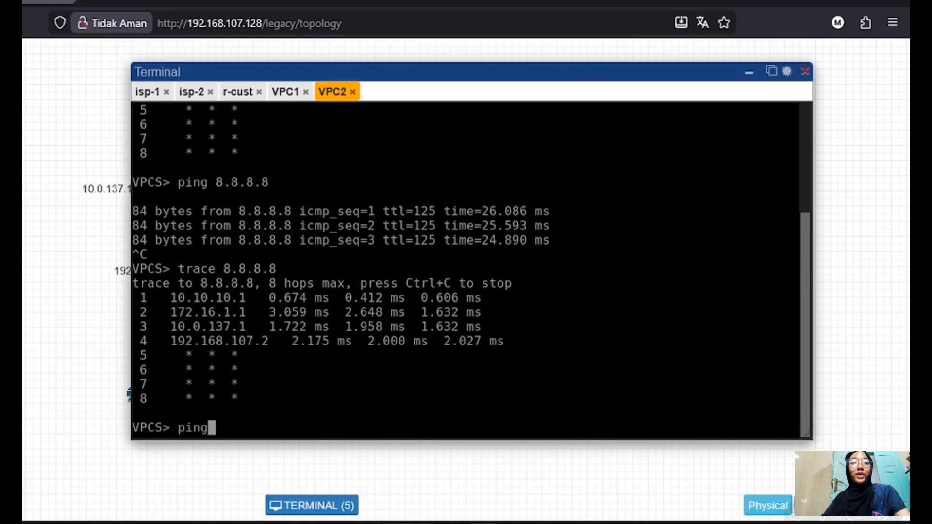
- From VPC2, ping 8.8.8.8 and trace 8.8.8.8 to confirm it exits via 172.16.1.1
text(8.8.8.8)
key(Return)
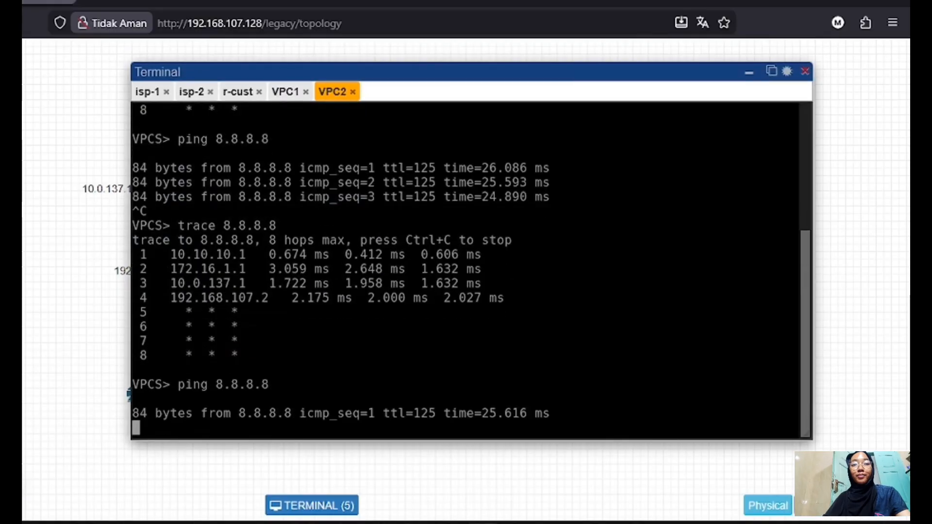
key(ctrl+c)
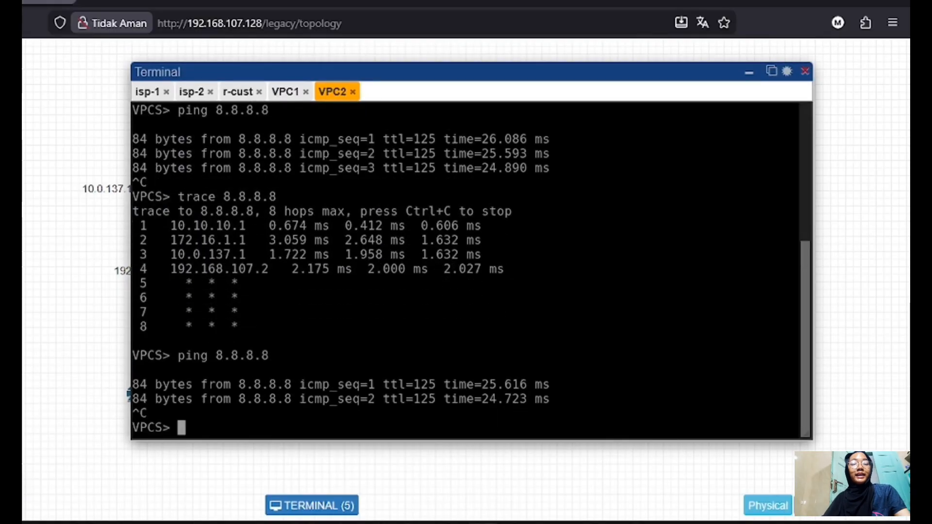
text(trace )
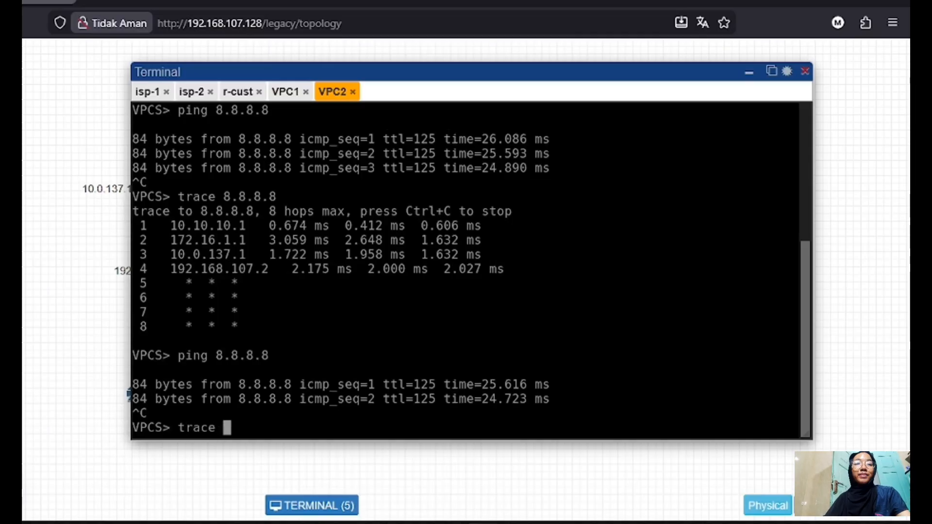
text(8.8.8.8)
key(Return)
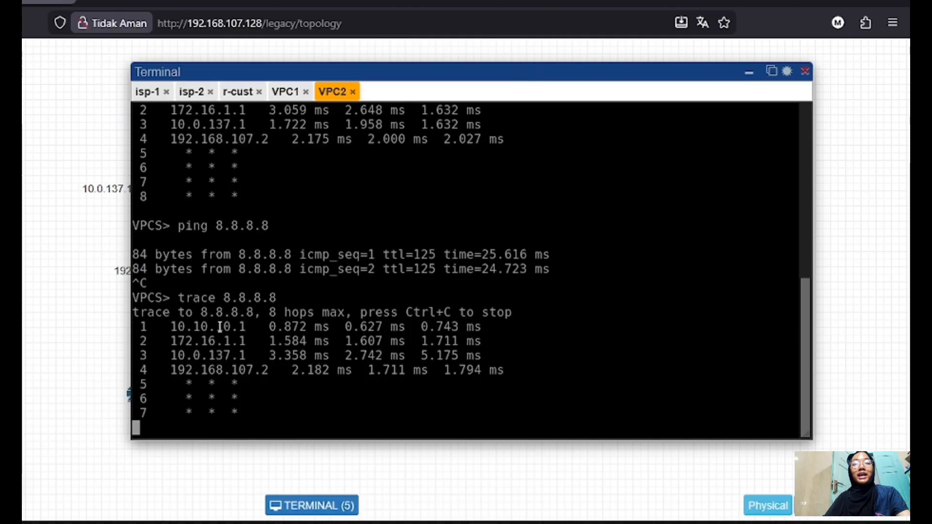
- Check VPC1's console, whose trace to 8.8.8.8 goes via 192.168.1.1
click(285, 92)
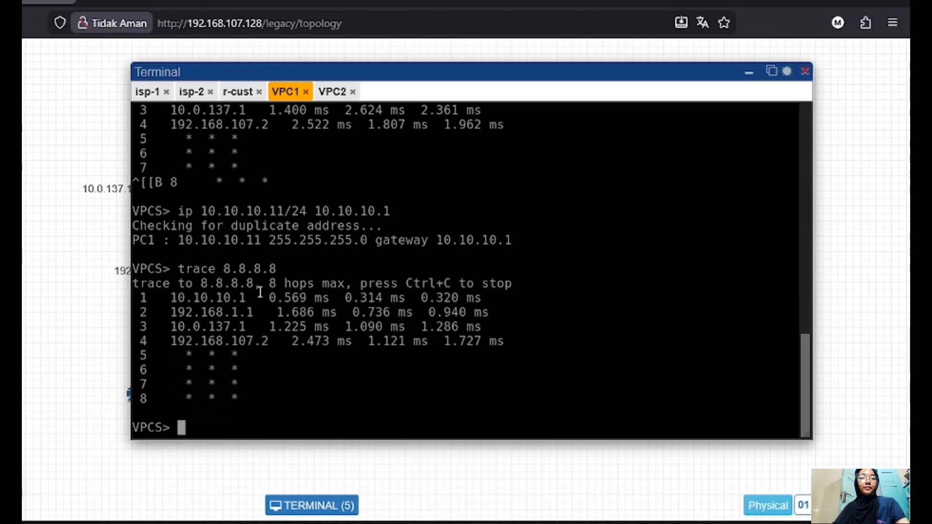
mouse_move(364, 67)
mouse_down()
mouse_move(489, 77)
mouse_move(438, 75)
mouse_up()
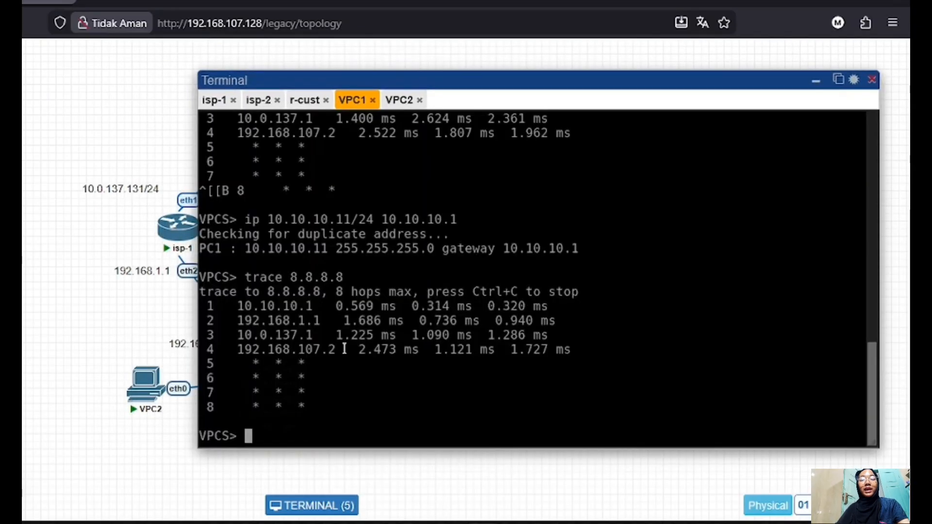
mouse_move(481, 77)
mouse_down()
mouse_move(364, 77)
mouse_move(438, 66)
mouse_up()
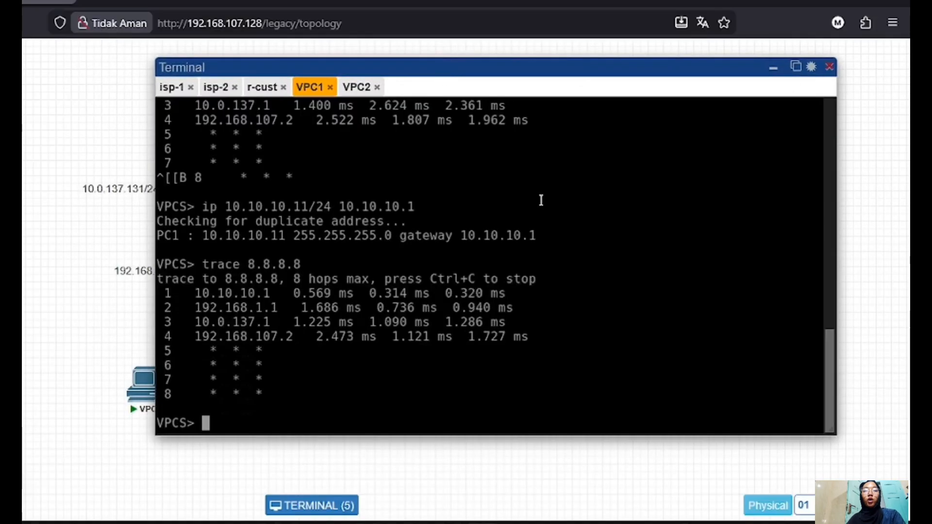